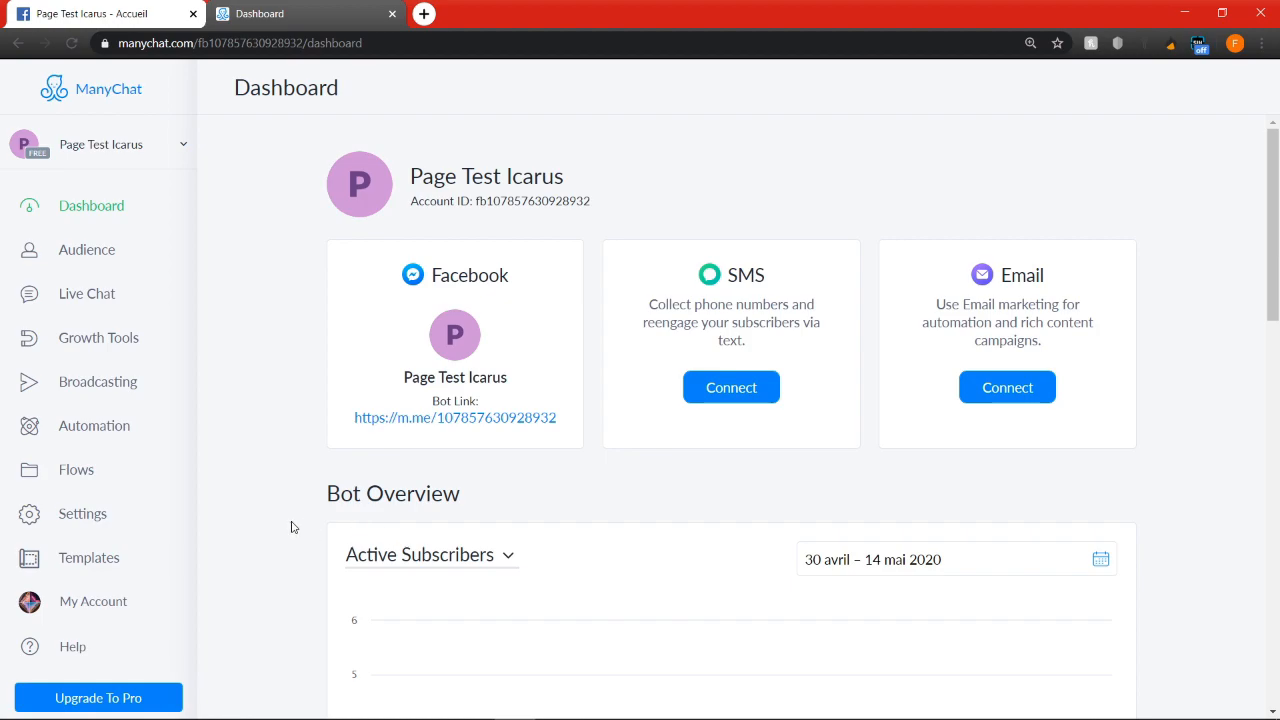
Open the Custom Fields settings to view the page's user fields and bot fields
{"action": "left_click", "coordinate": [102, 517]}
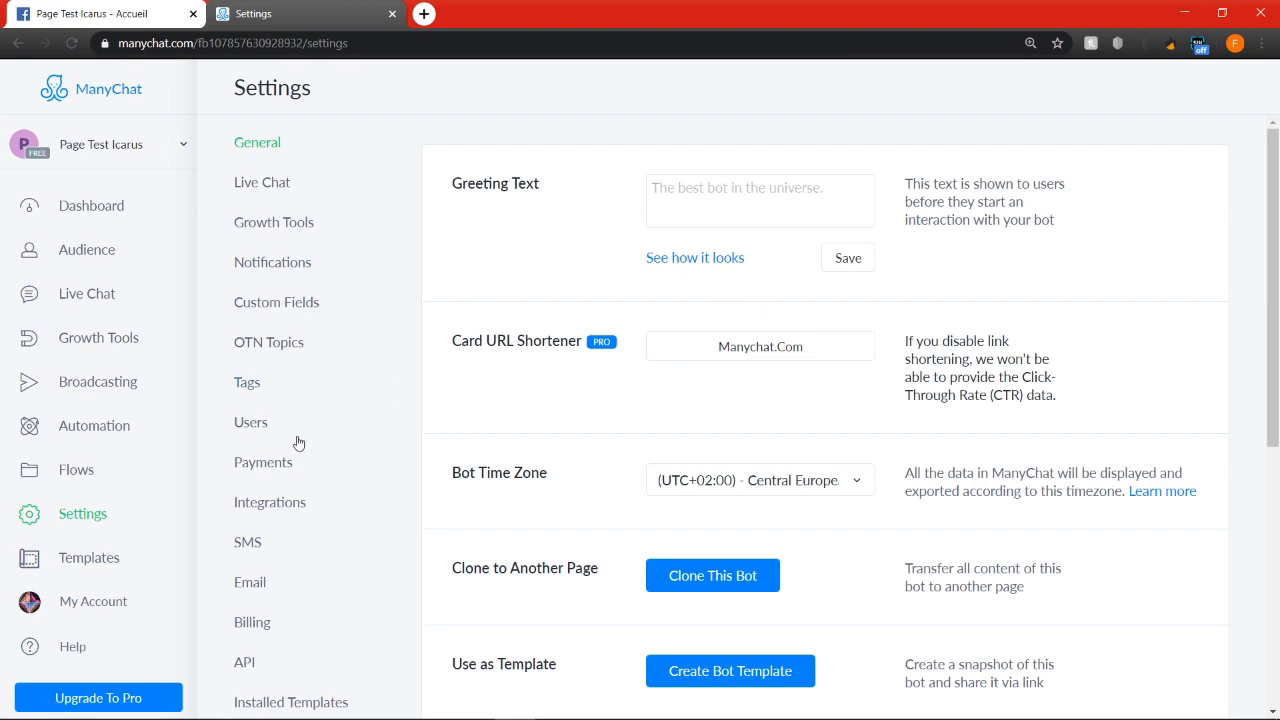
{"action": "left_click", "coordinate": [267, 303]}
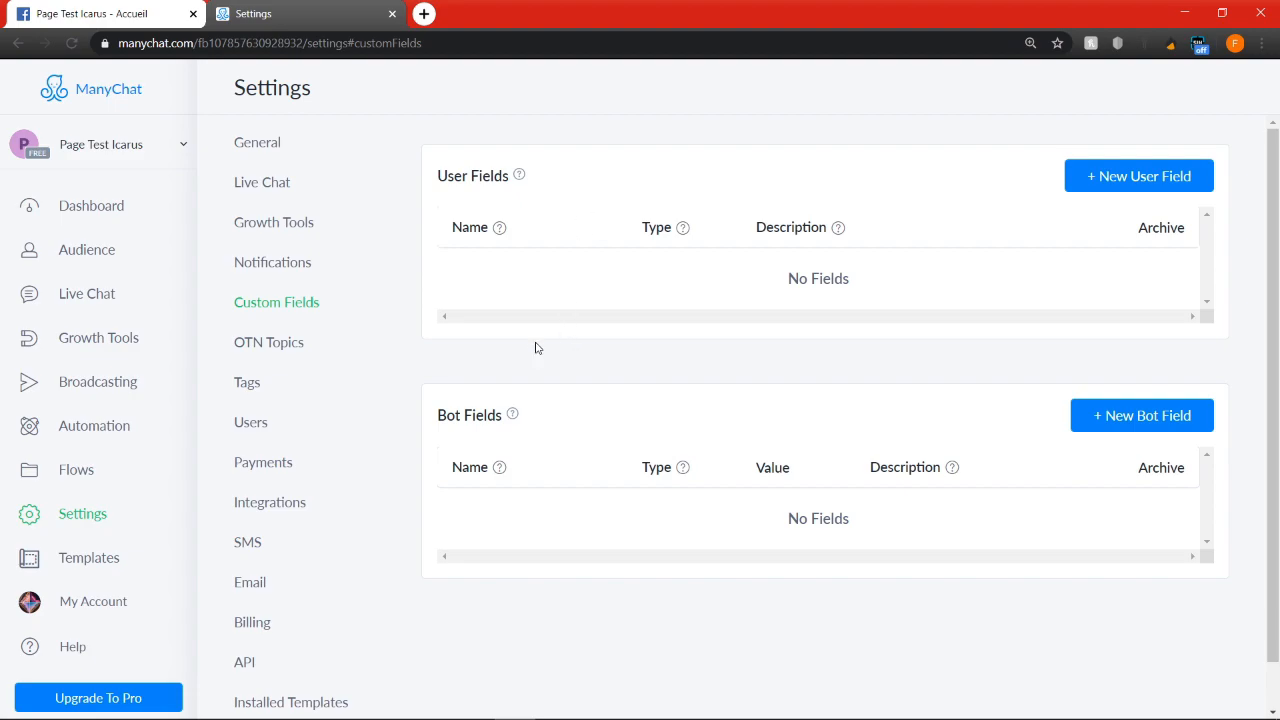
Create a new flow named "Store" in the Flows folder
{"action": "left_click", "coordinate": [108, 486]}
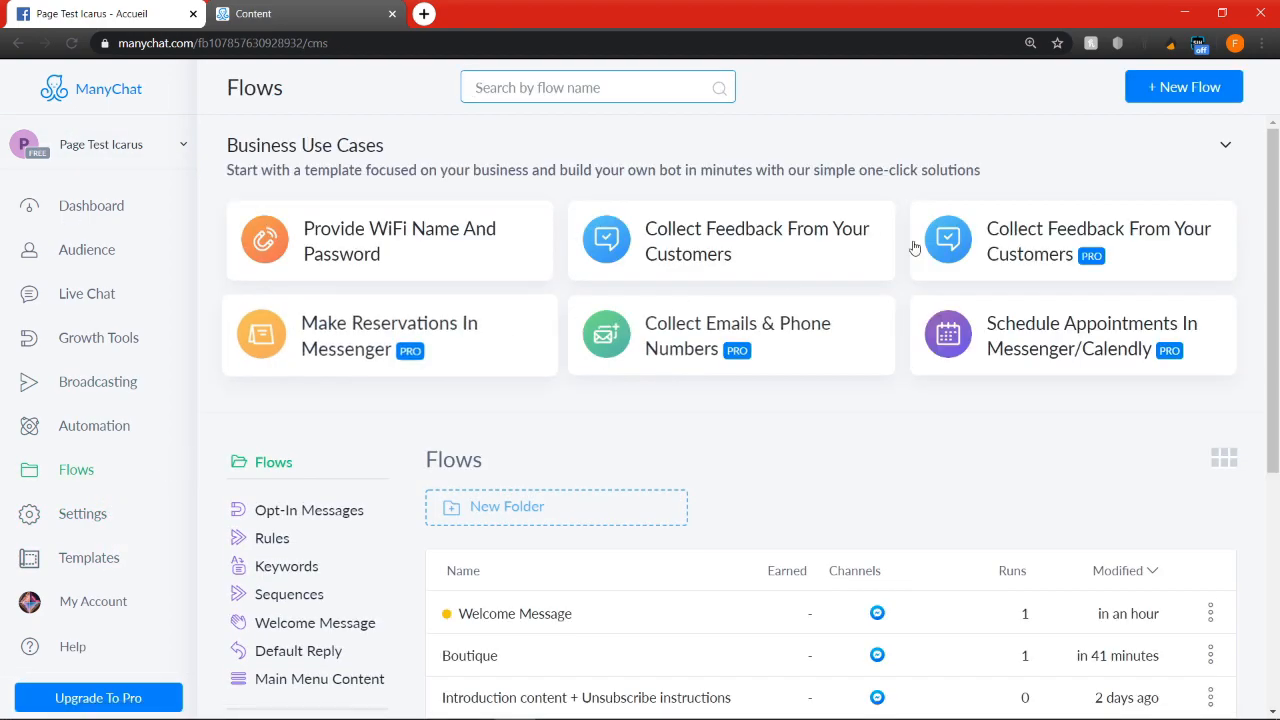
{"action": "left_click", "coordinate": [1168, 87]}
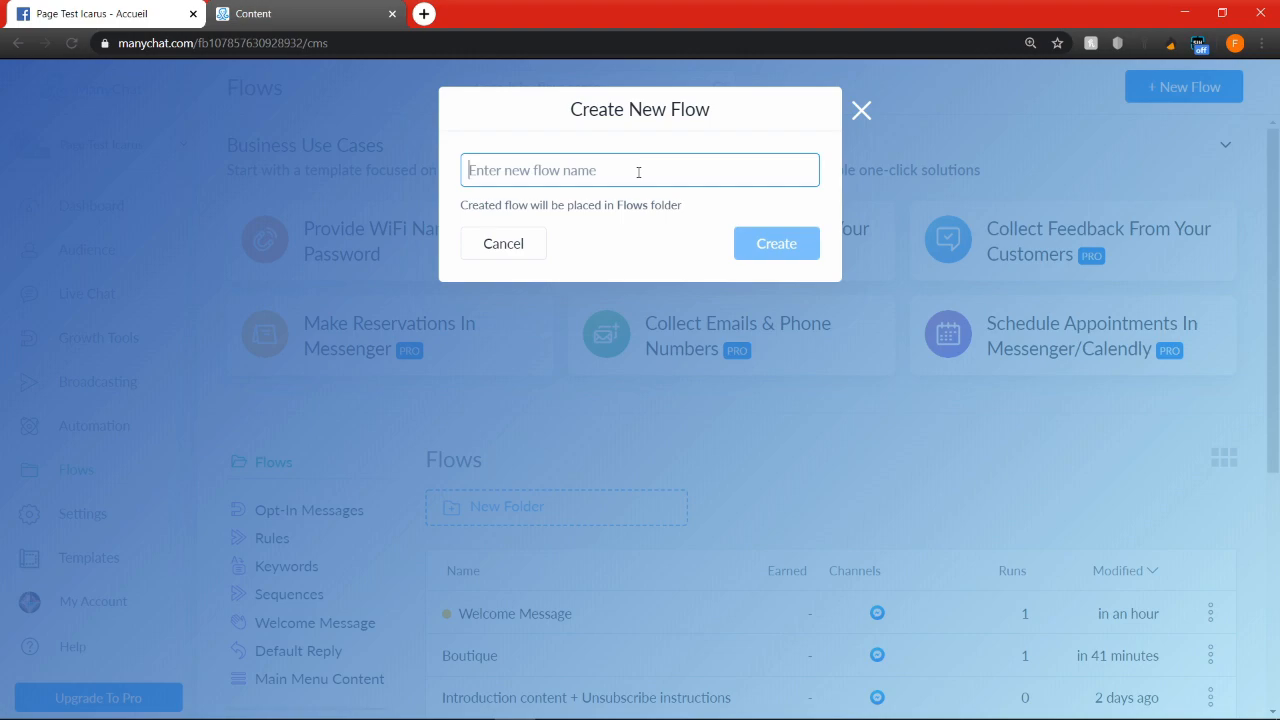
{"action": "type", "text": "Store"}
{"action": "left_click", "coordinate": [805, 250]}
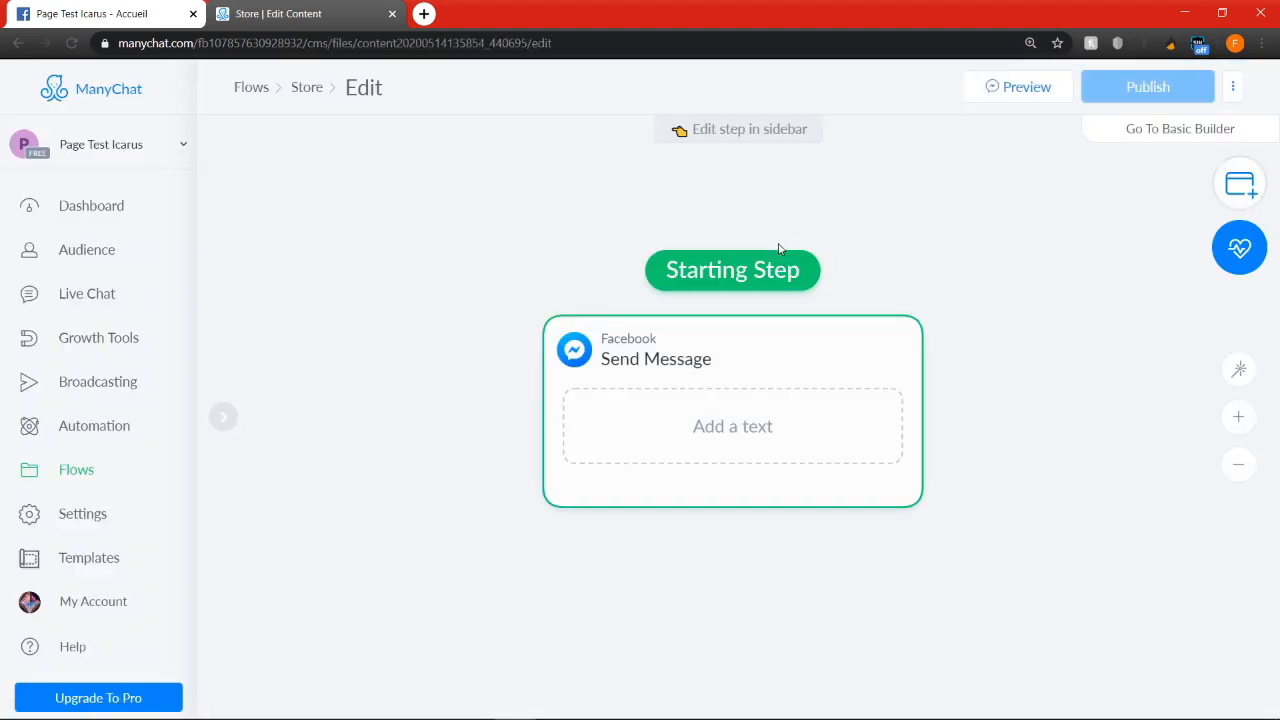
{"action": "scroll", "coordinate": [780, 277], "scroll_direction": "down", "scroll_amount": 2}
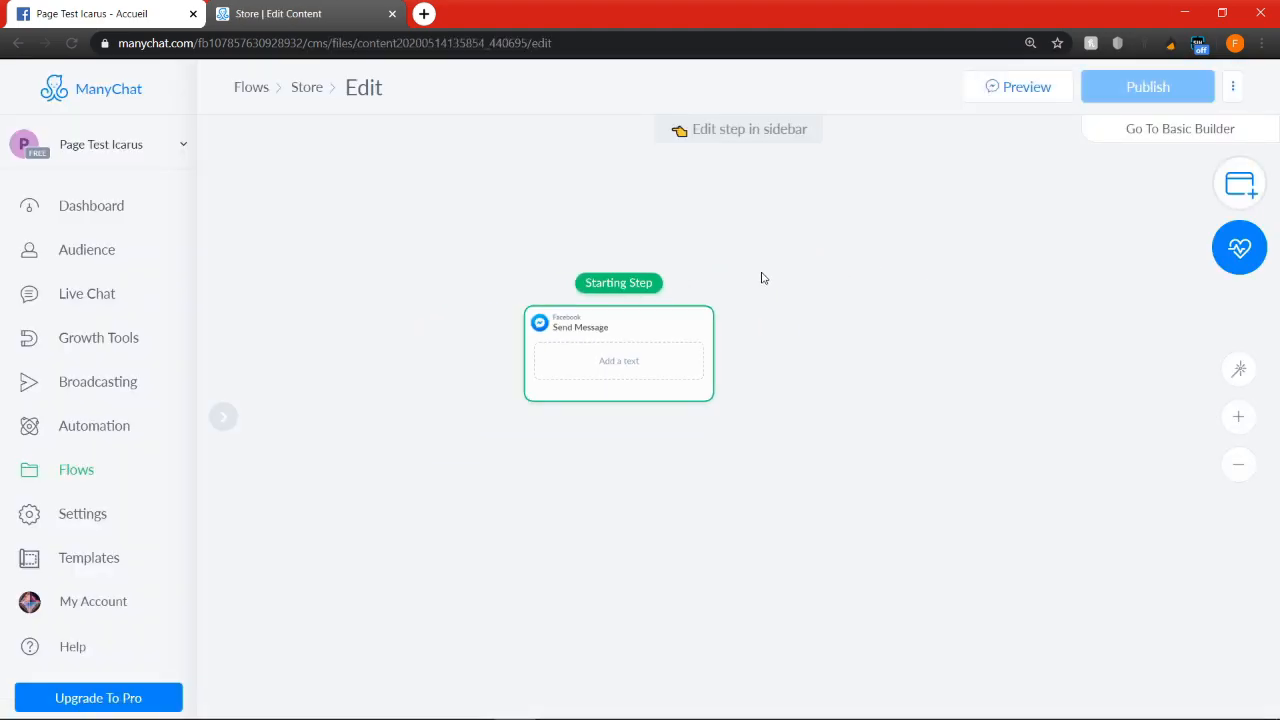
{"action": "left_click_drag", "start_coordinate": [843, 291], "coordinate": [775, 390]}
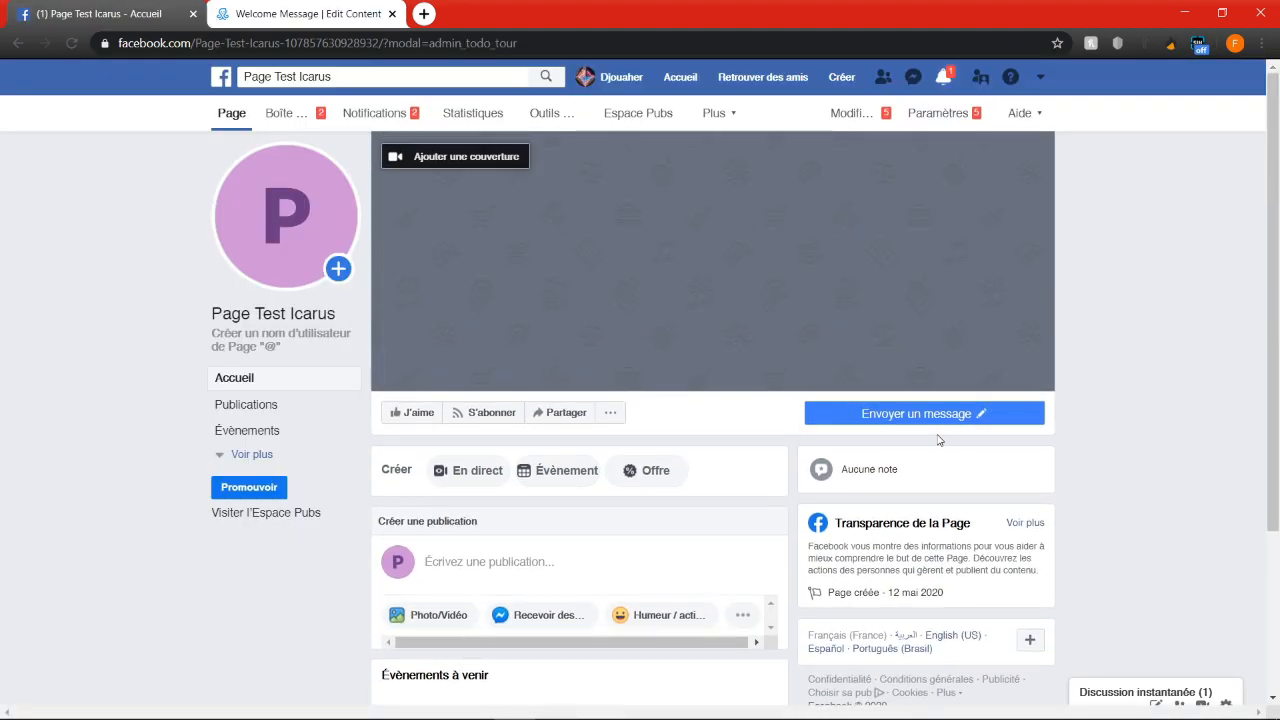
On the Facebook page, start a Messenger conversation with the bot and choose Voir produits and the Parfum Homme category
{"action": "left_click", "coordinate": [940, 410]}
{"action": "left_click", "coordinate": [871, 450]}
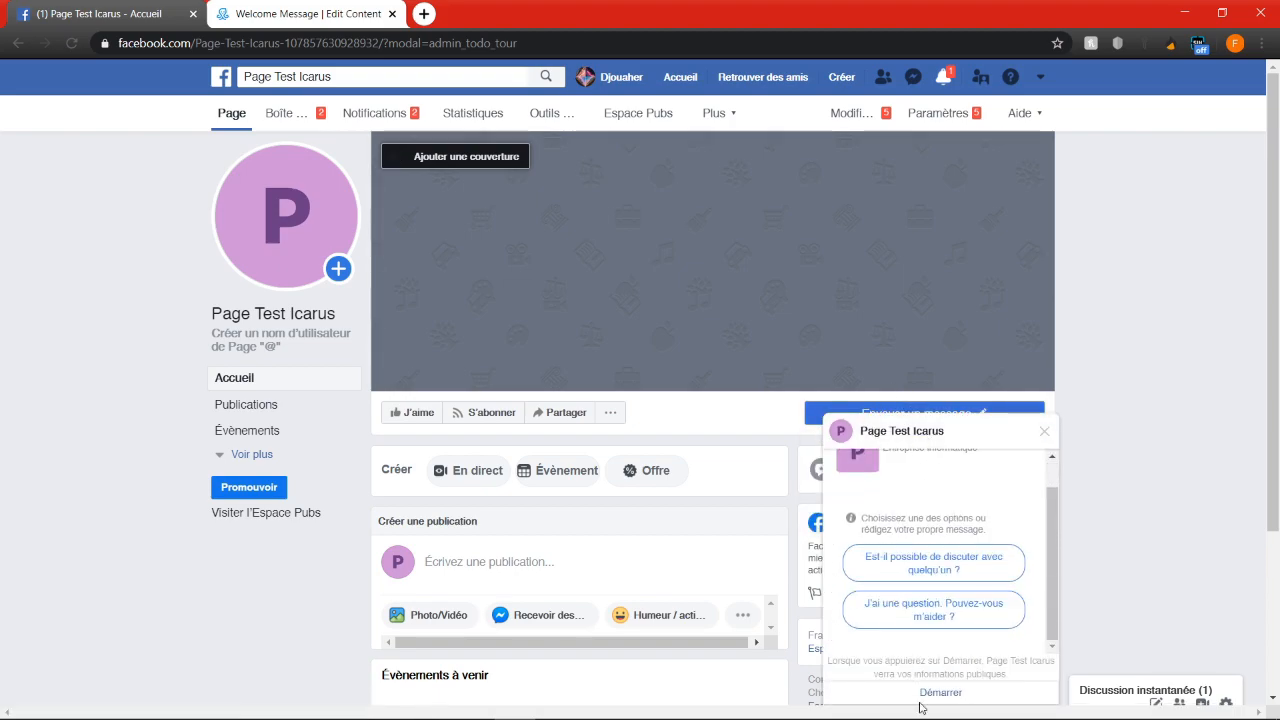
{"action": "left_click", "coordinate": [940, 692]}
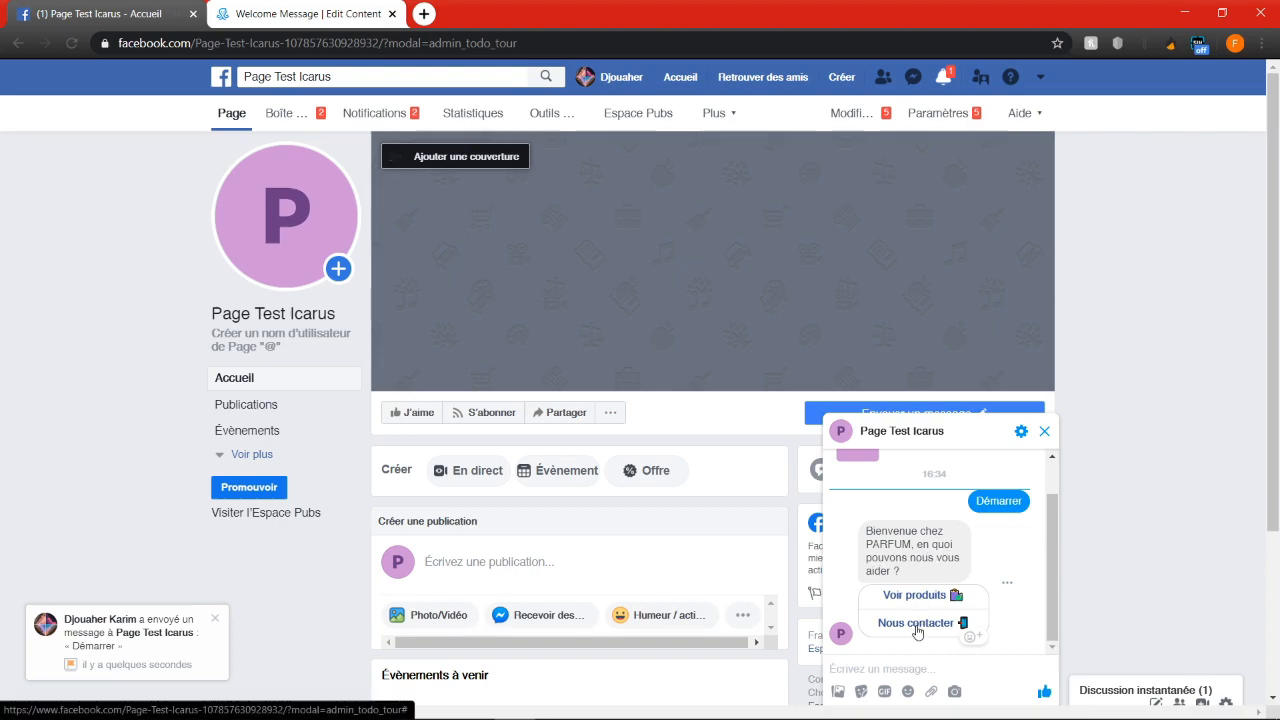
{"action": "left_click", "coordinate": [910, 595]}
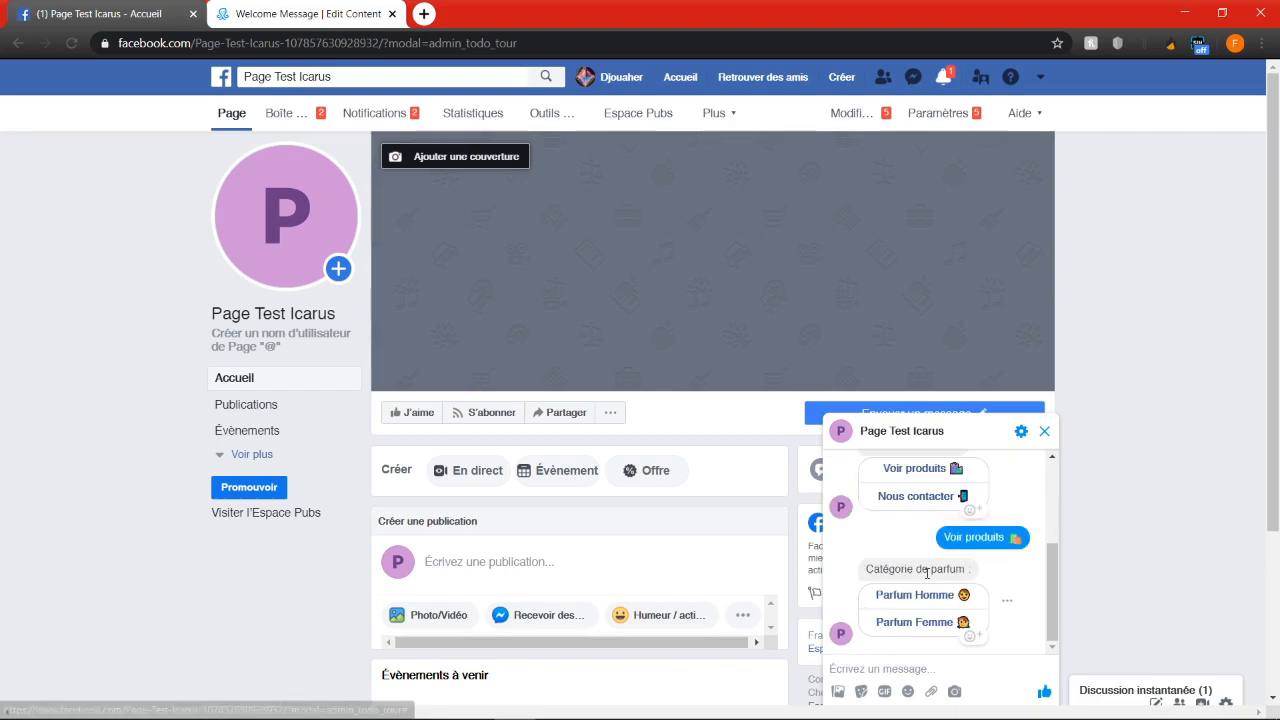
{"action": "left_click", "coordinate": [913, 597]}
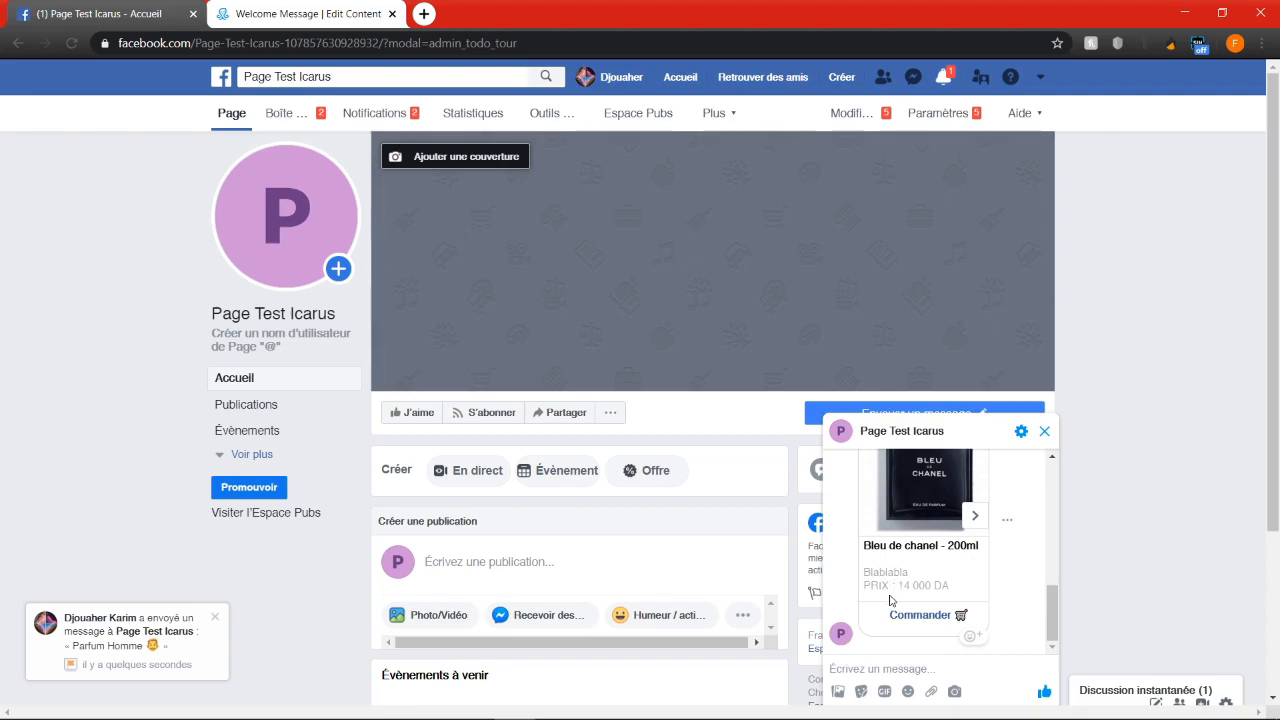
Browse the men's perfume gallery in the chat and order the Dior sauvage - 150ml
{"action": "left_click", "coordinate": [975, 519]}
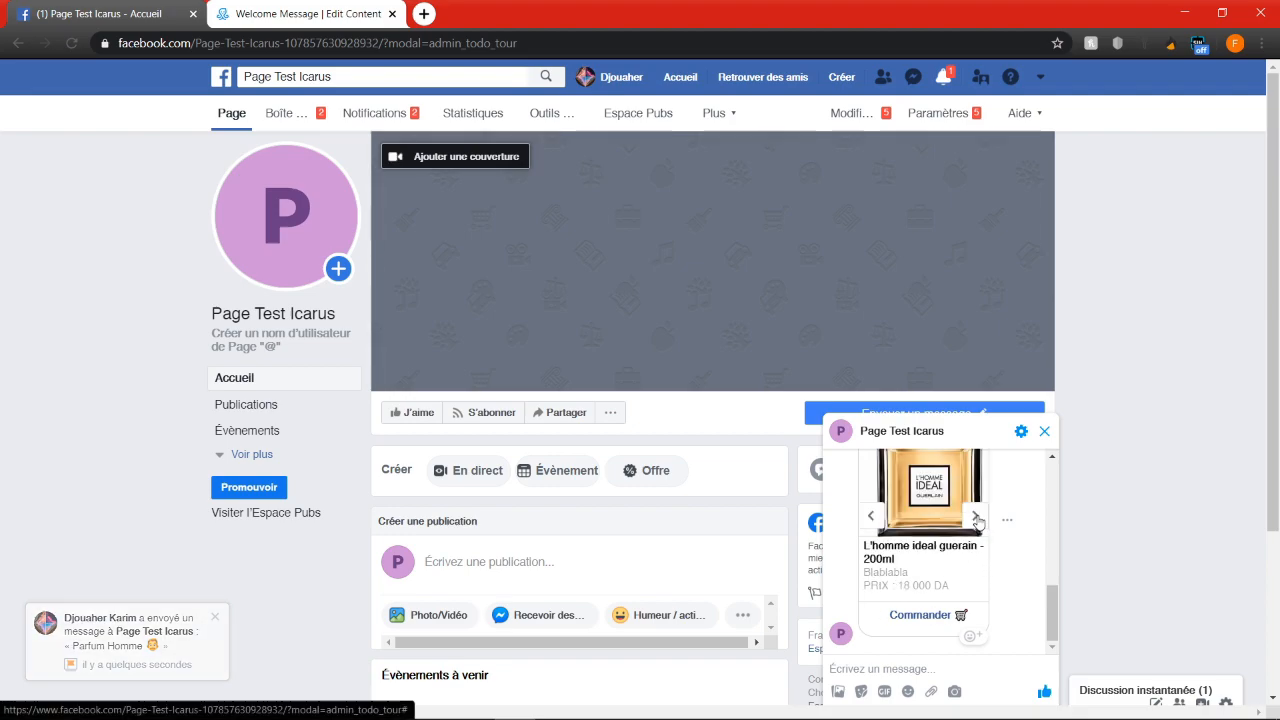
{"action": "scroll", "coordinate": [978, 521], "scroll_direction": "up", "scroll_amount": 1}
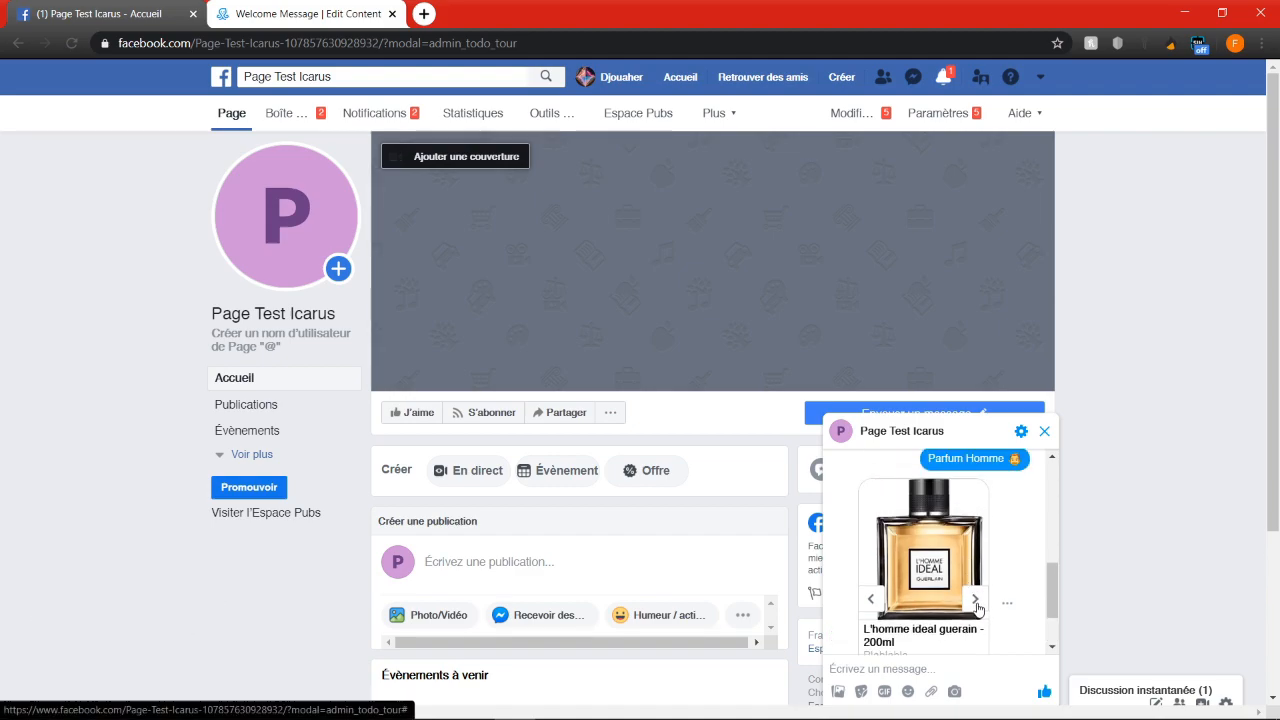
{"action": "left_click", "coordinate": [976, 601]}
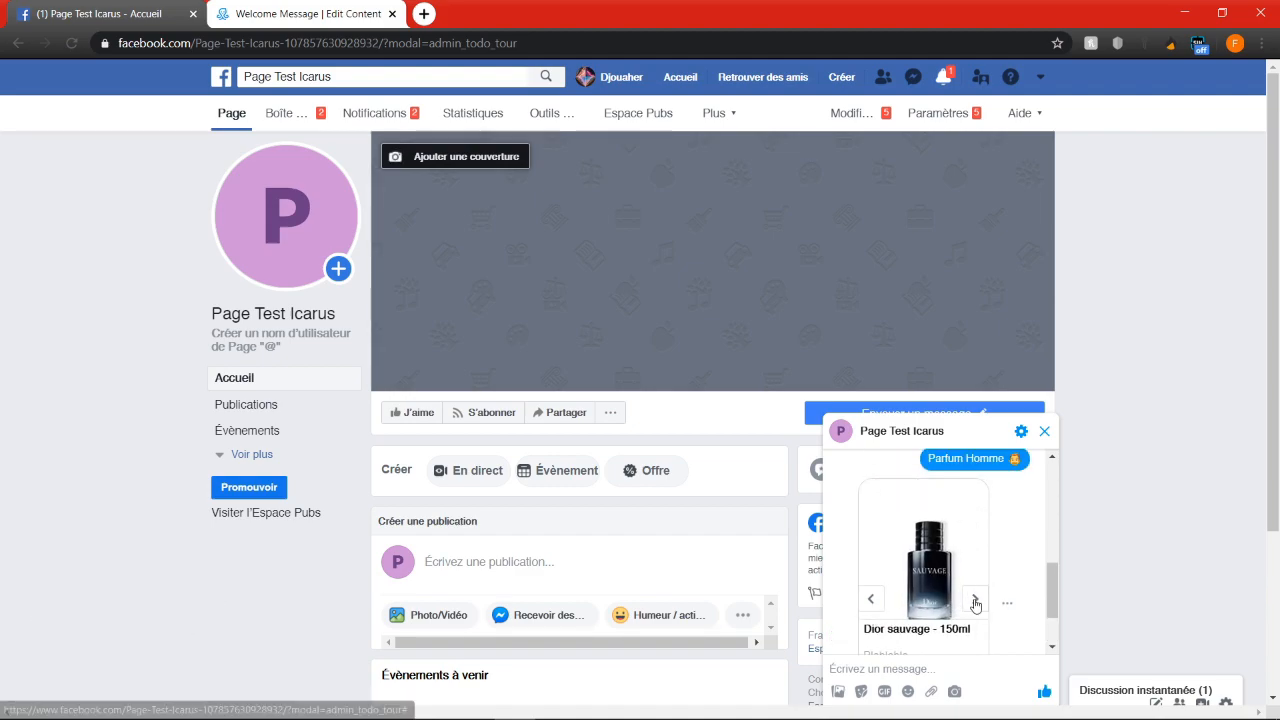
{"action": "scroll", "coordinate": [940, 605], "scroll_direction": "down", "scroll_amount": 1}
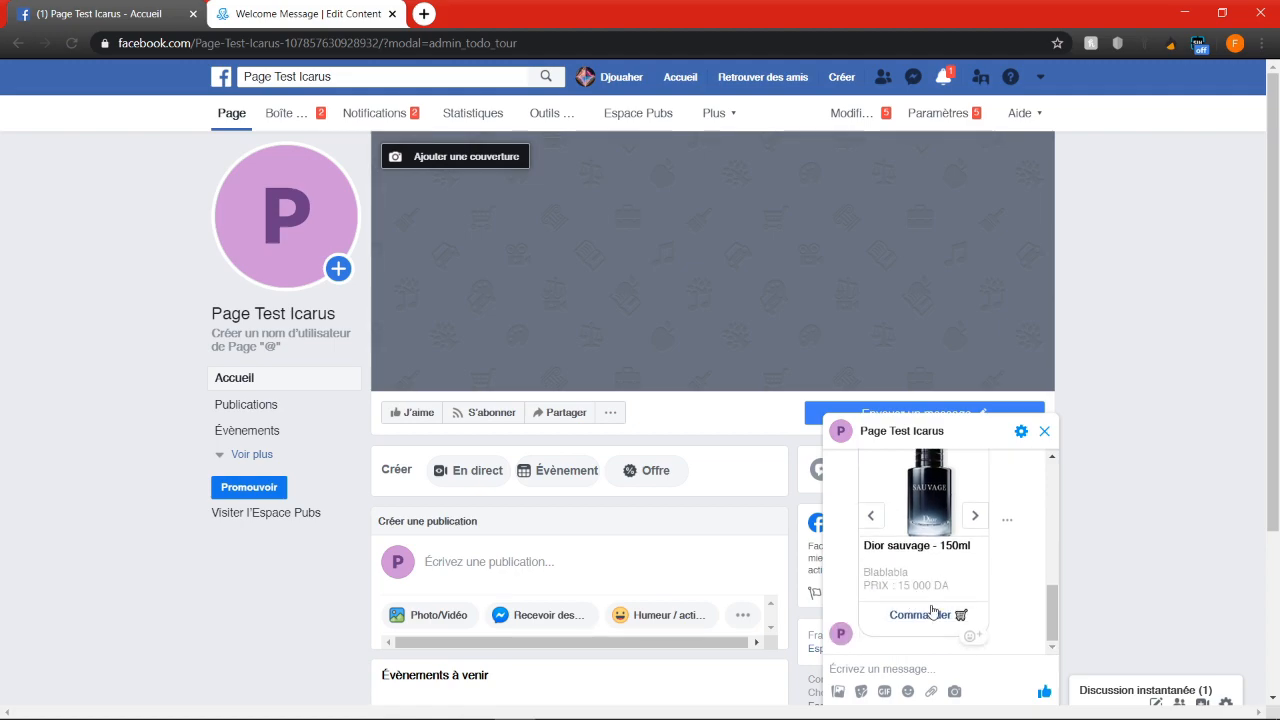
{"action": "left_click", "coordinate": [922, 615]}
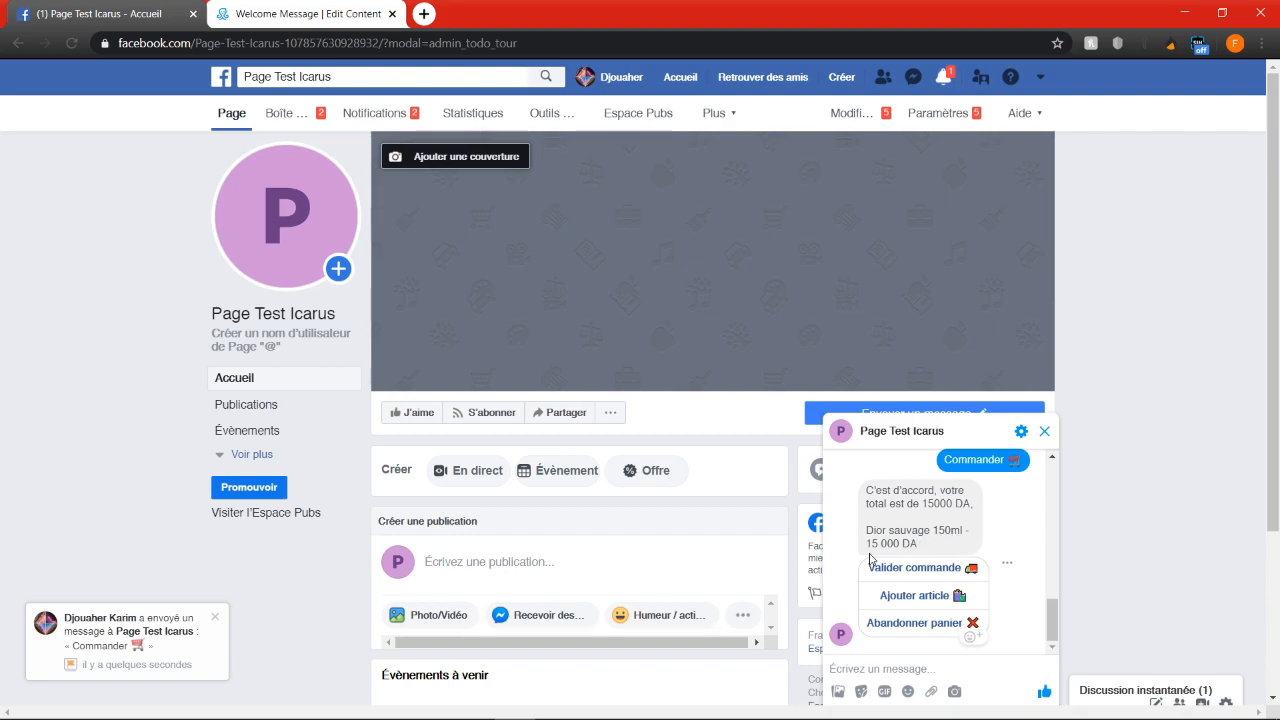
Add a second article to the test order: L'homme ideal guerain - 200ml from Parfum Homme
{"action": "left_click", "coordinate": [904, 595]}
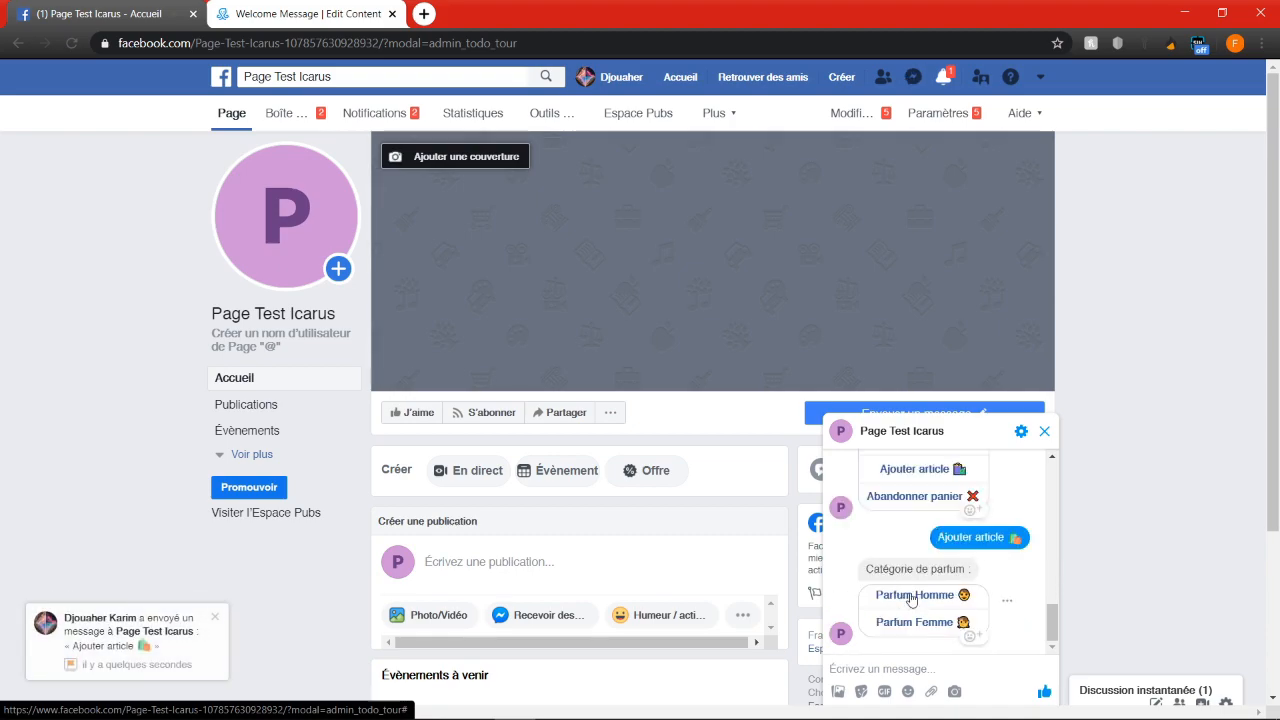
{"action": "left_click", "coordinate": [911, 596]}
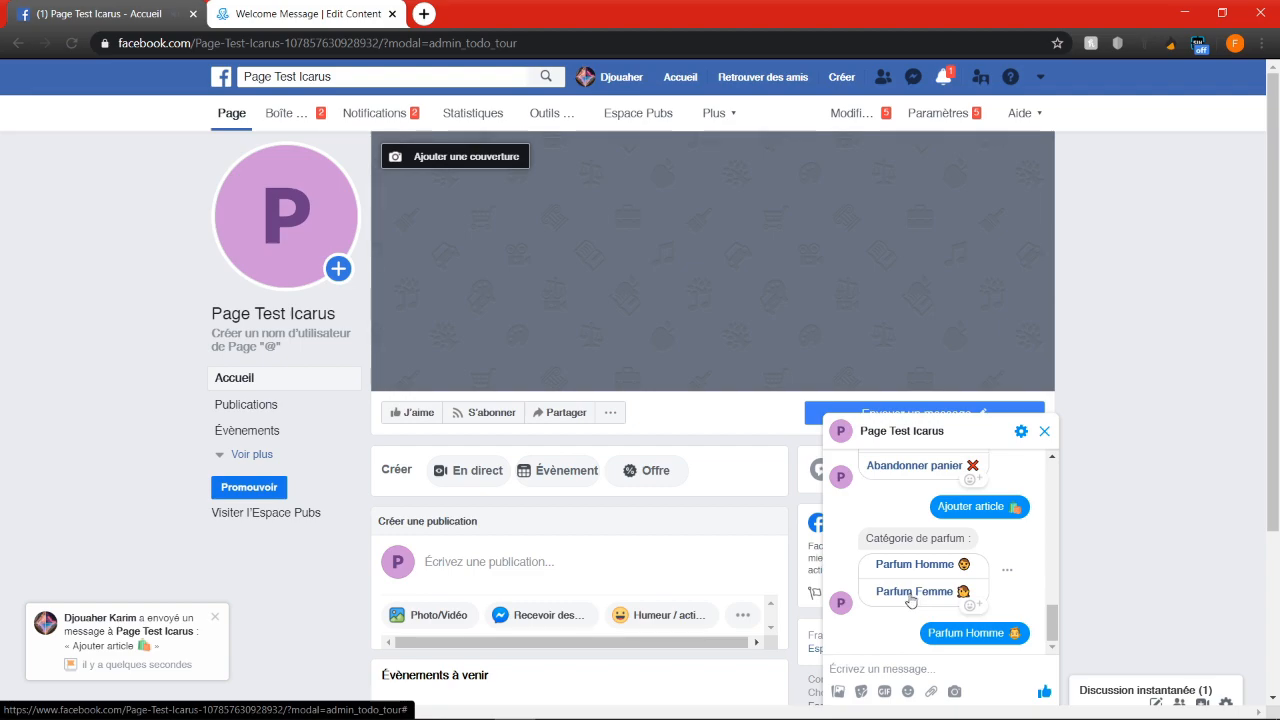
{"action": "left_click", "coordinate": [975, 518]}
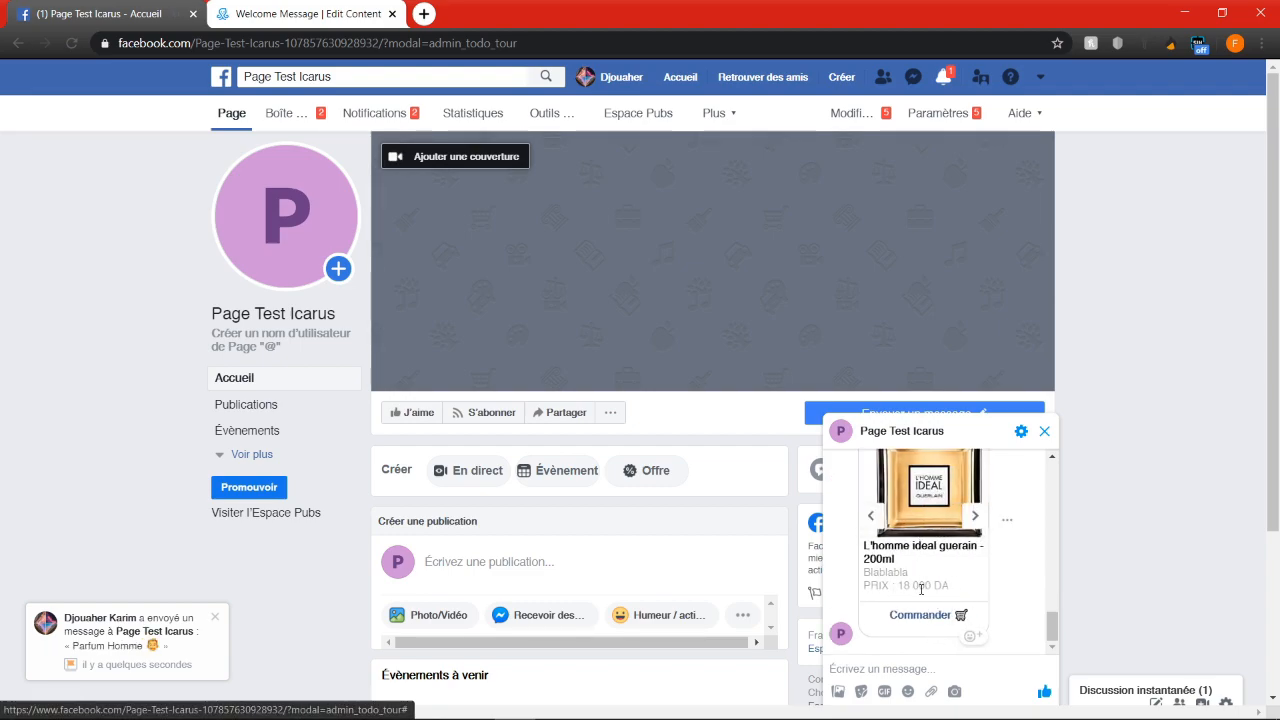
{"action": "left_click", "coordinate": [930, 614]}
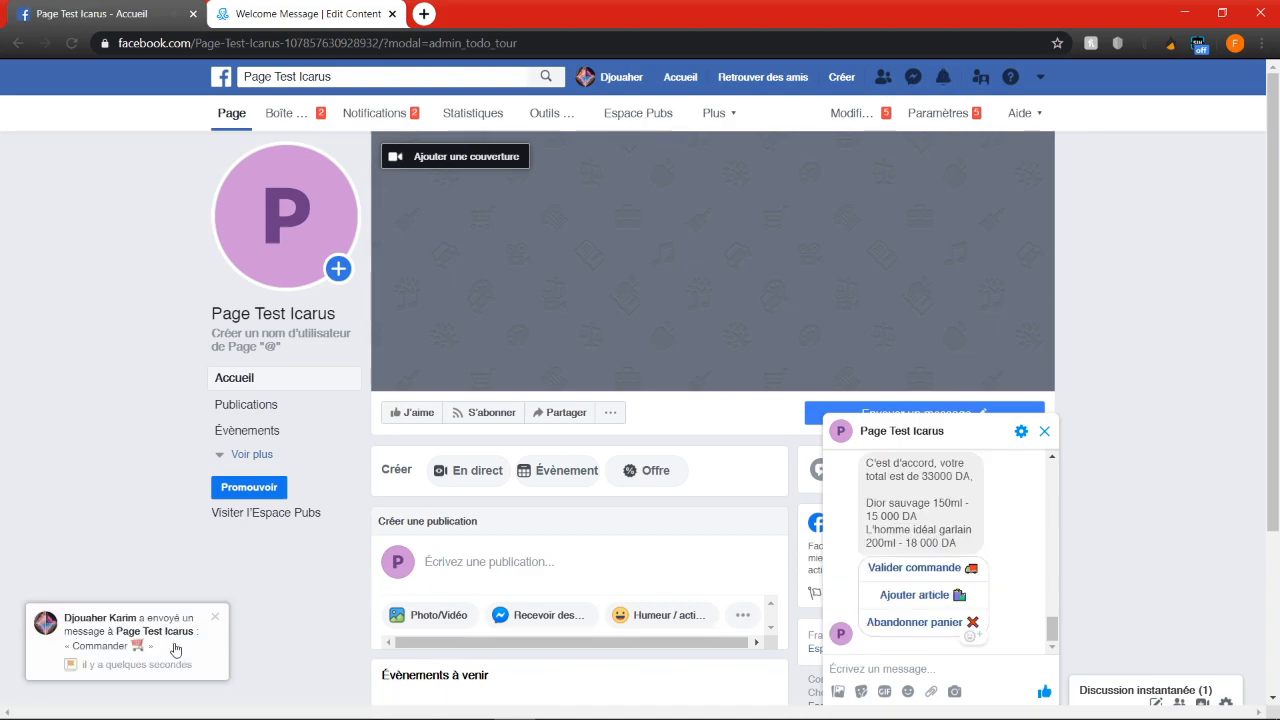
Review the order summary in the chat and abandon the cart
{"action": "scroll", "coordinate": [884, 560], "scroll_direction": "up", "scroll_amount": 2}
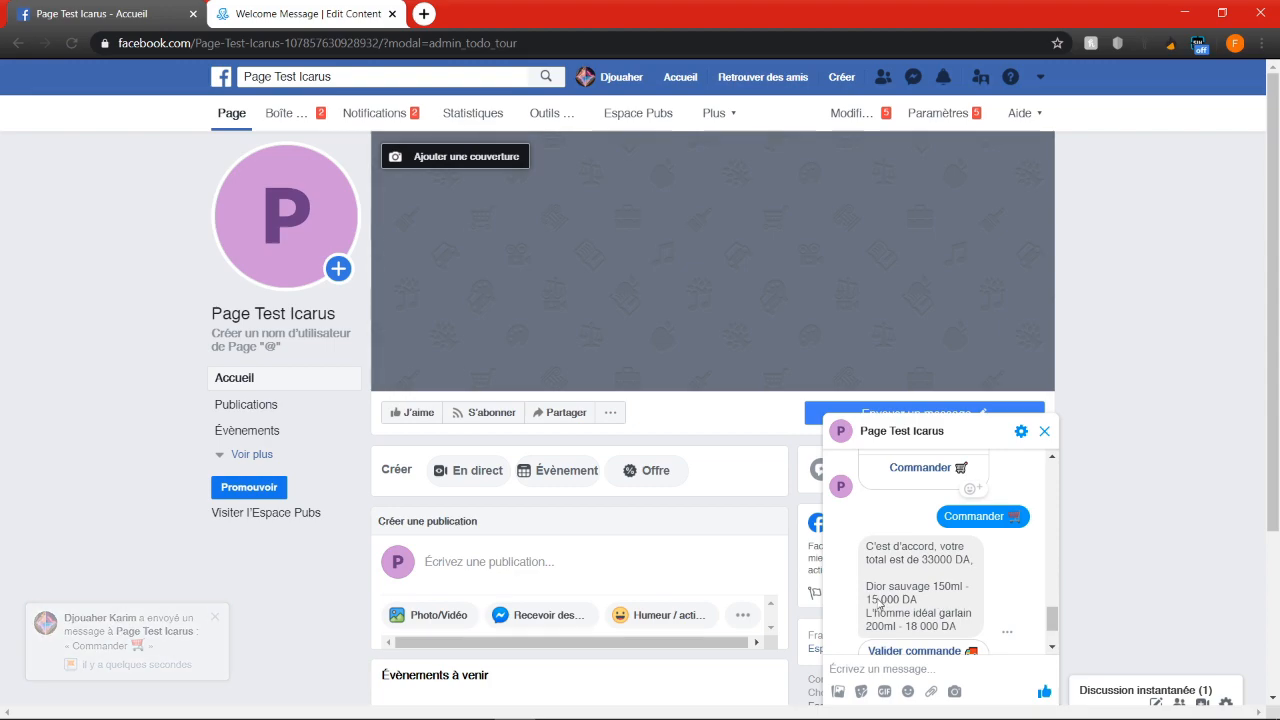
{"action": "scroll", "coordinate": [923, 625], "scroll_direction": "down", "scroll_amount": 1}
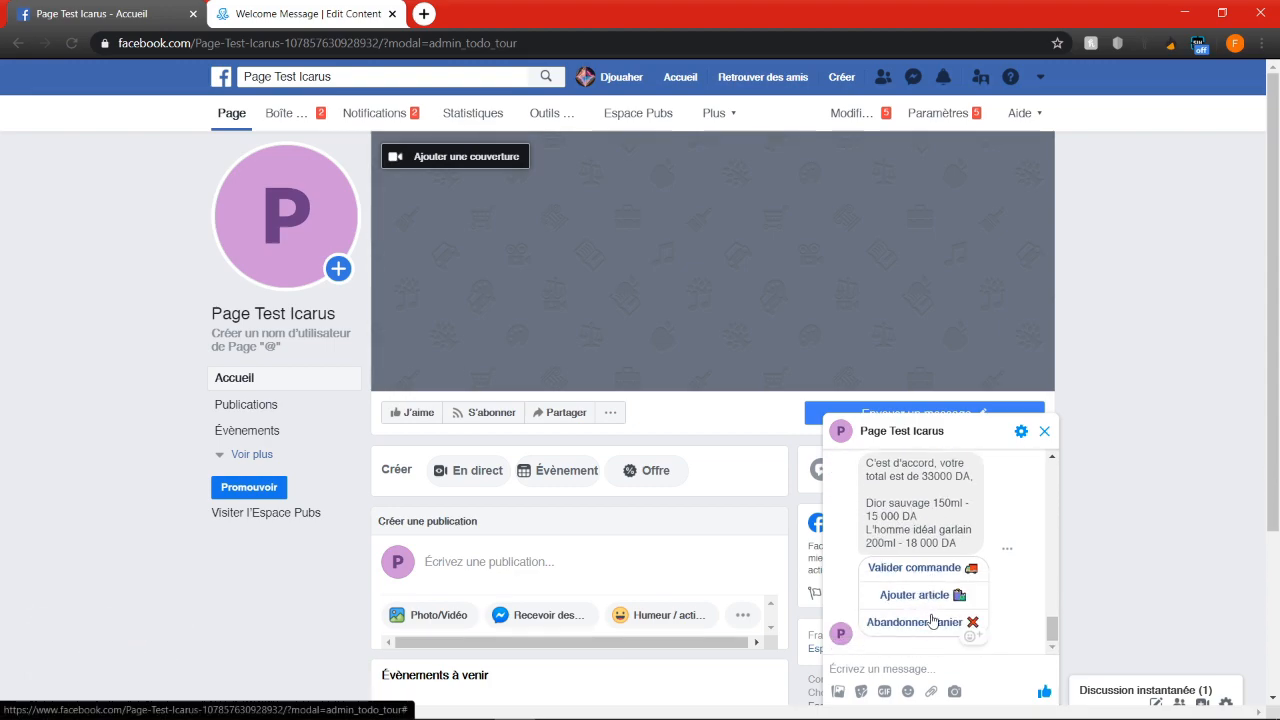
{"action": "left_click", "coordinate": [934, 627]}
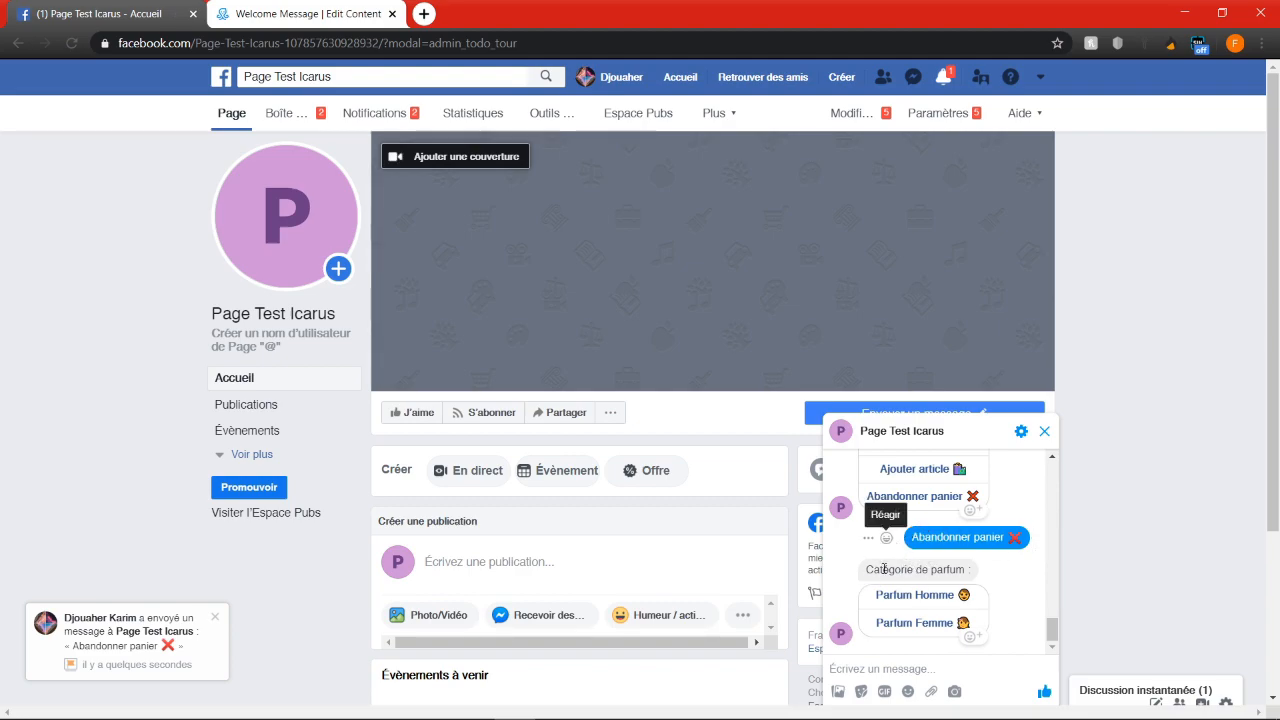
Order the Bleu de chanel - 200ml from Parfum Homme and validate the order
{"action": "left_click", "coordinate": [905, 597]}
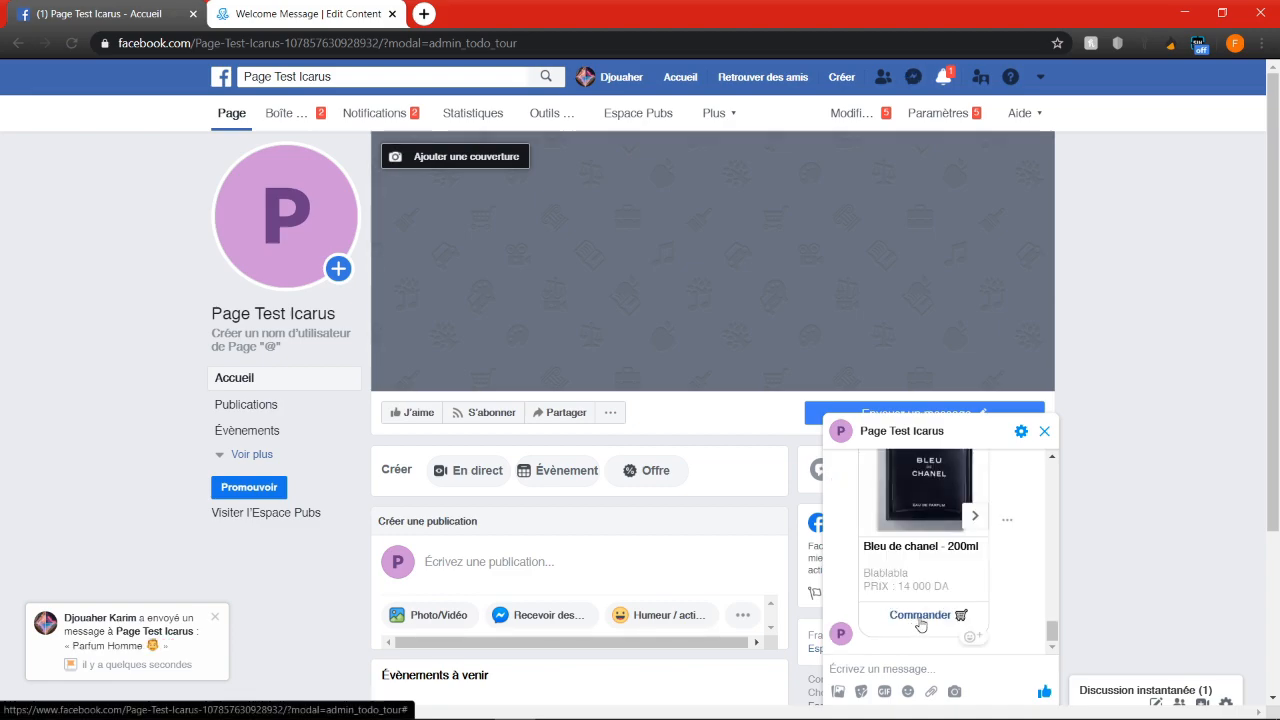
{"action": "left_click", "coordinate": [922, 617]}
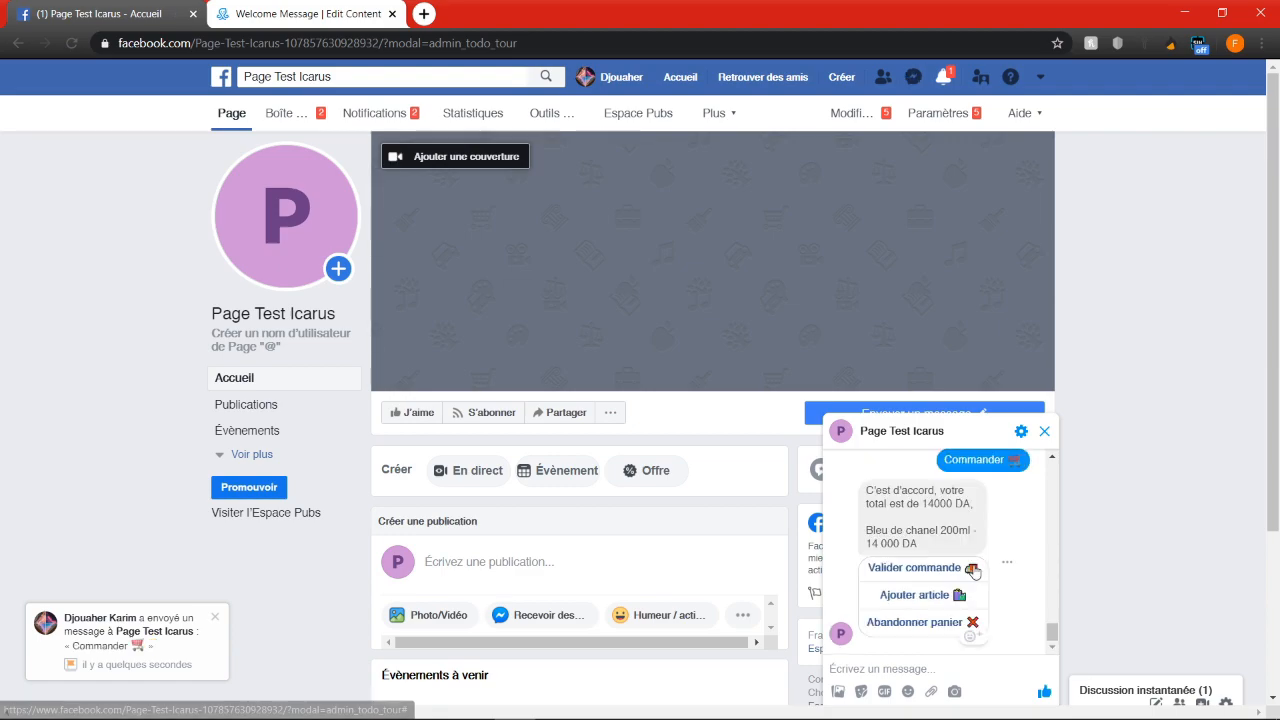
{"action": "left_click", "coordinate": [905, 569]}
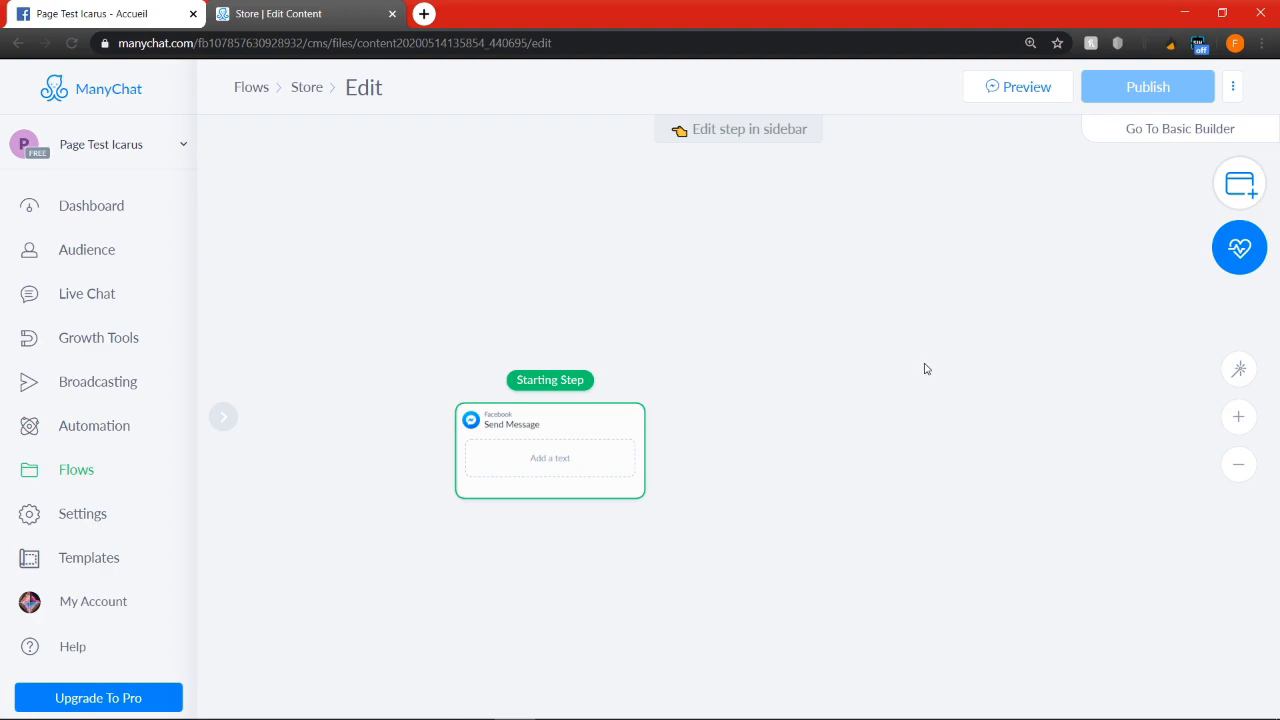
{"action": "left_click_drag", "start_coordinate": [930, 424], "coordinate": [796, 319]}
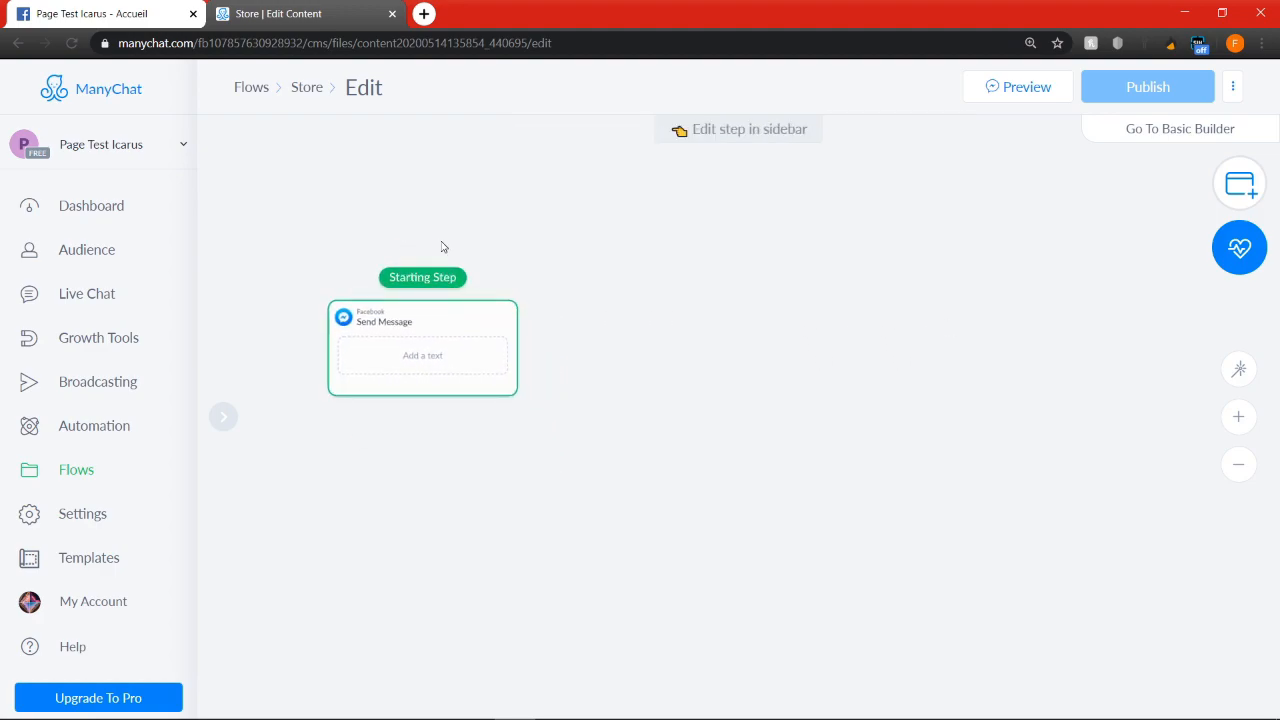
{"action": "scroll", "coordinate": [600, 290], "scroll_direction": "up", "scroll_amount": 3}
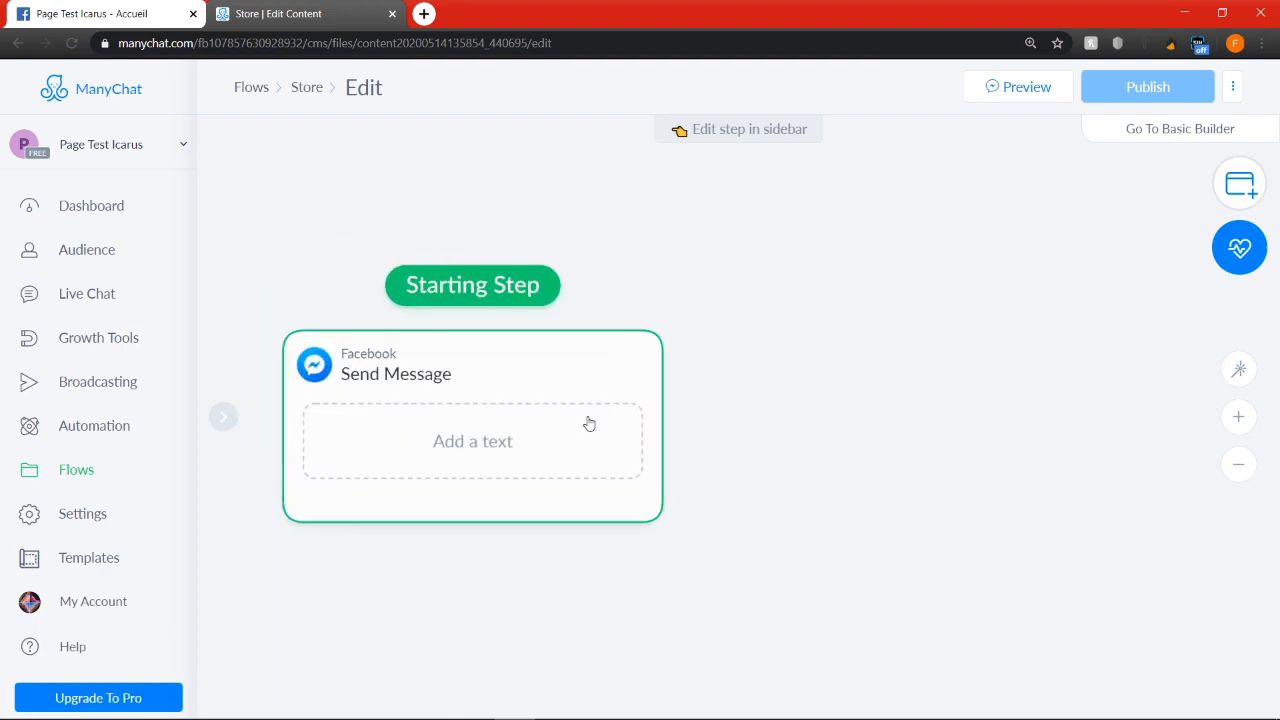
{"action": "left_click", "coordinate": [533, 443]}
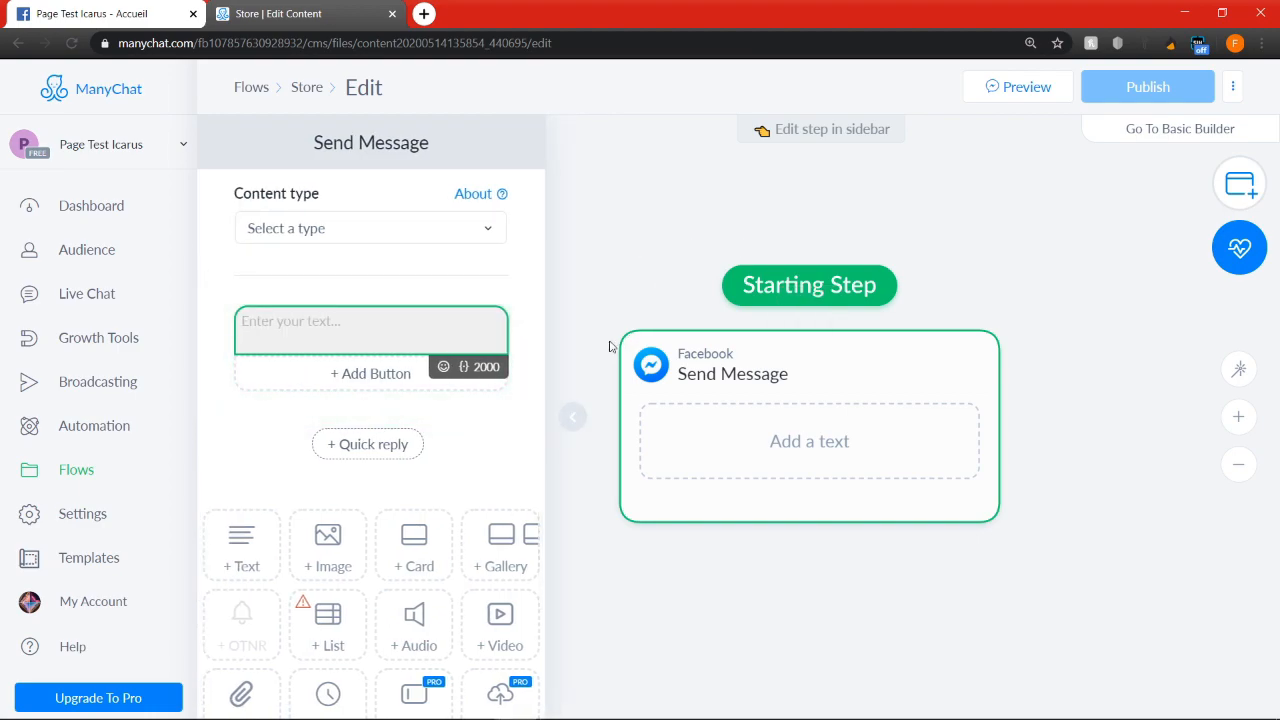
{"action": "left_click_drag", "start_coordinate": [683, 250], "coordinate": [797, 274]}
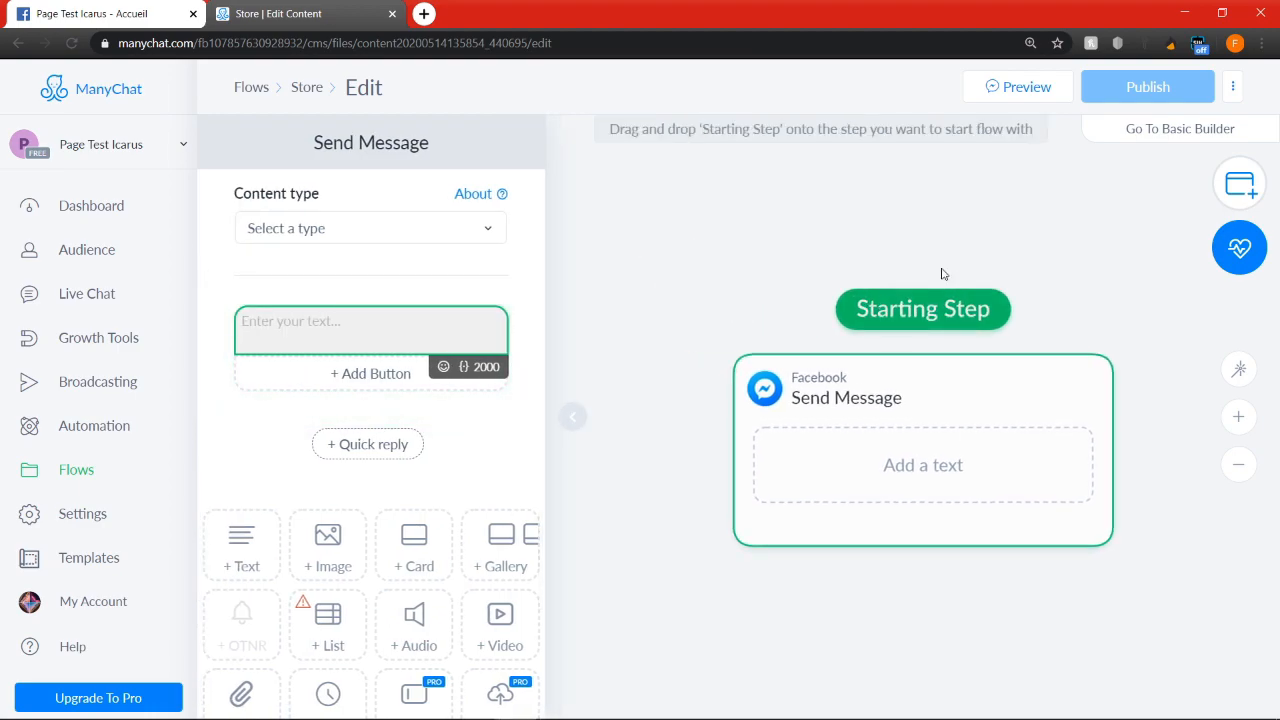
{"action": "left_click", "coordinate": [100, 432]}
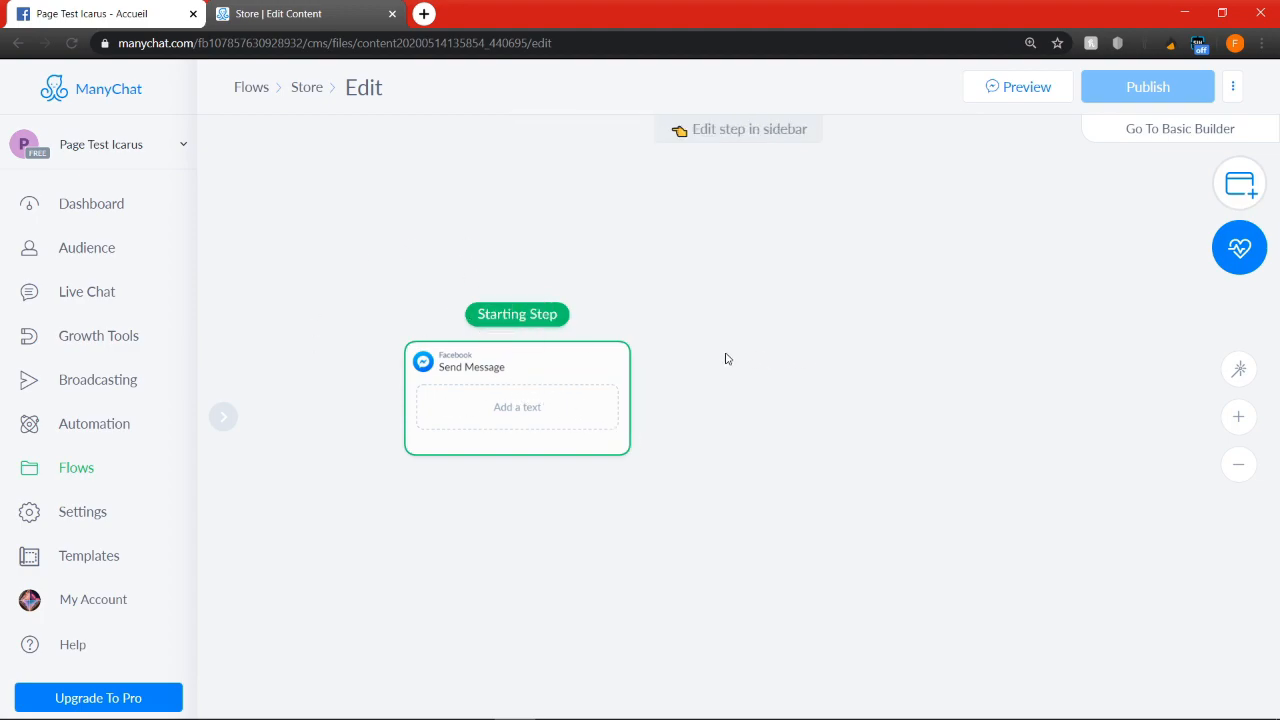
Set the text of the Store flow's starting Send Message step to "Catégorie de parfum :"
{"action": "left_click", "coordinate": [518, 386]}
{"action": "left_click", "coordinate": [369, 318]}
{"action": "left_click", "coordinate": [370, 321]}
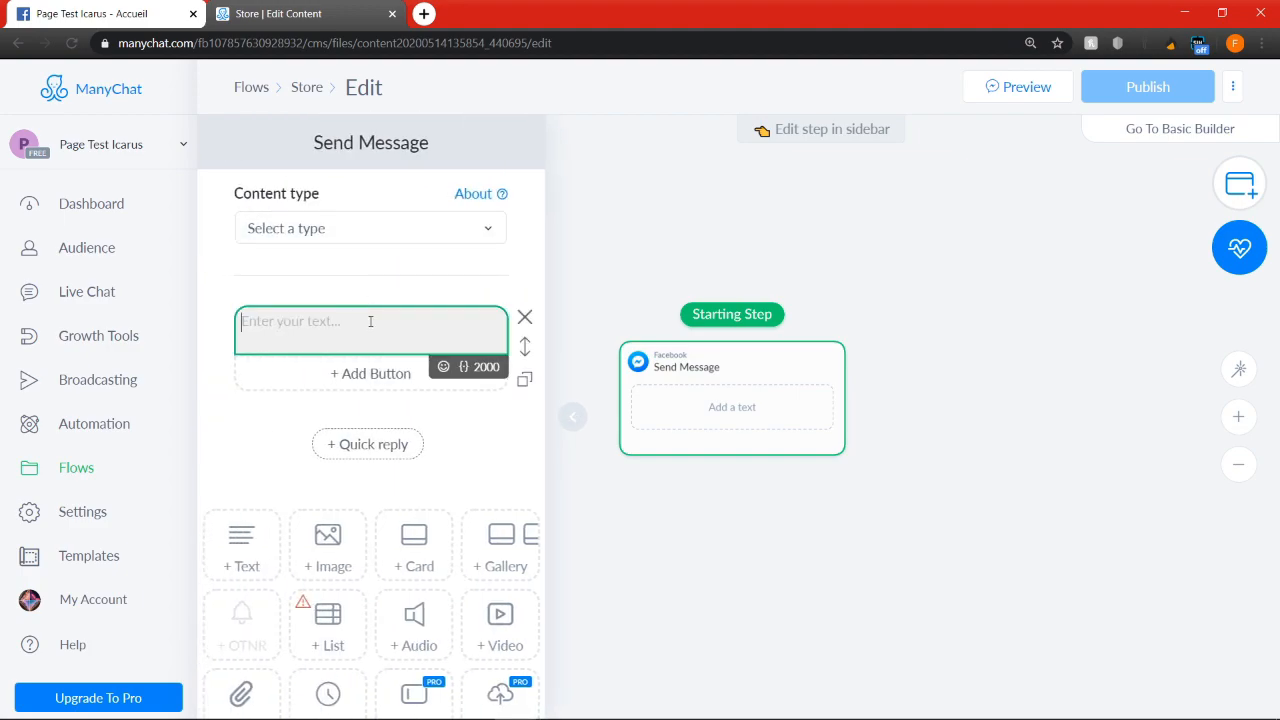
{"action": "type", "text": "Catégorie de parfum :"}
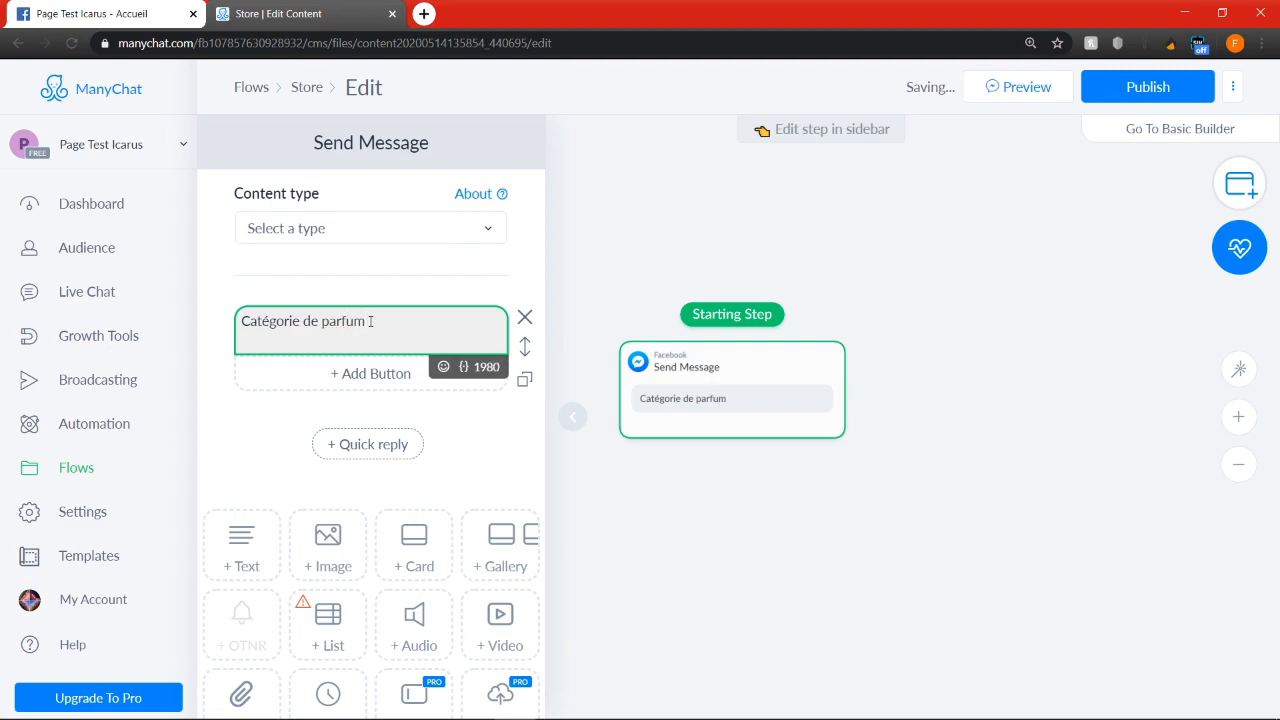
Add a button titled "Parfum Homme" beneath the "Catégorie de parfum :" message
{"action": "left_click", "coordinate": [361, 374]}
{"action": "left_click_drag", "start_coordinate": [634, 212], "coordinate": [257, 214]}
{"action": "type", "text": "PA"}
{"action": "type", "text": "arfum"}
{"action": "type", "text": " h"}
{"action": "type", "text": "o"}
{"action": "key", "text": "BackSpace"}
{"action": "key", "text": "BackSpace"}
{"action": "type", "text": "Homme"}
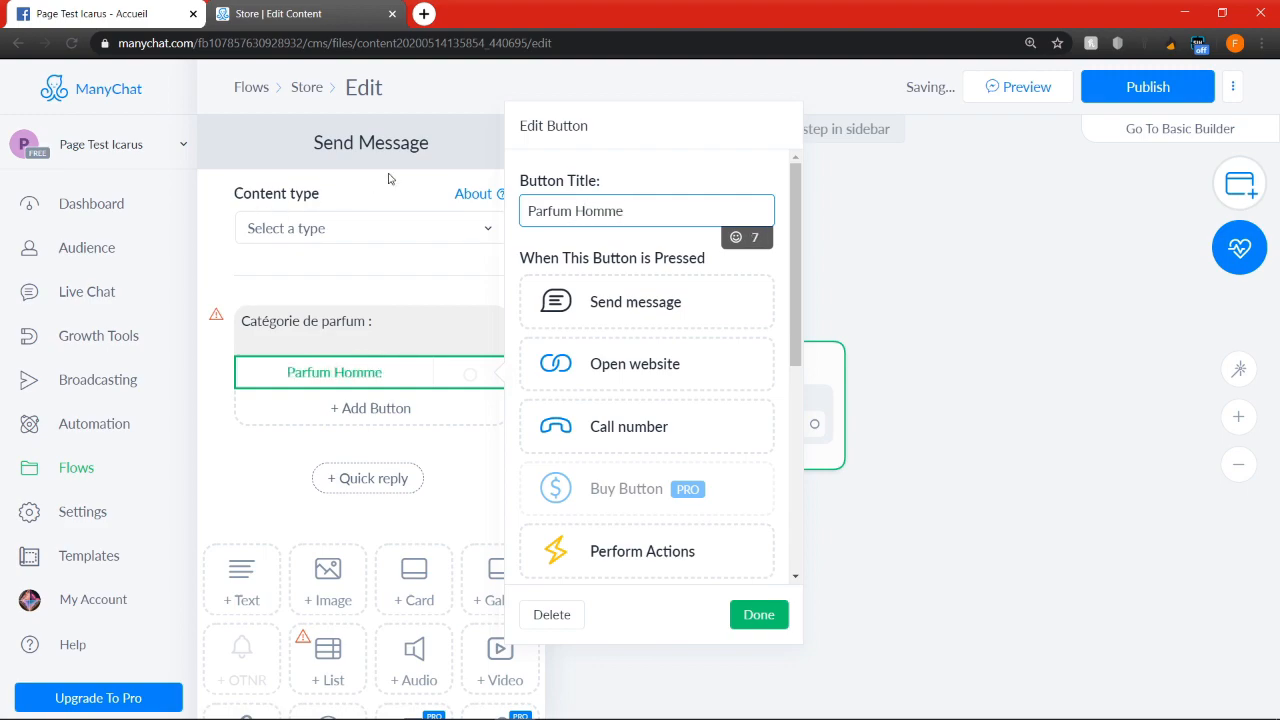
Append a man emoji to the Parfum Homme button title and finish editing the button
{"action": "left_click", "coordinate": [736, 238]}
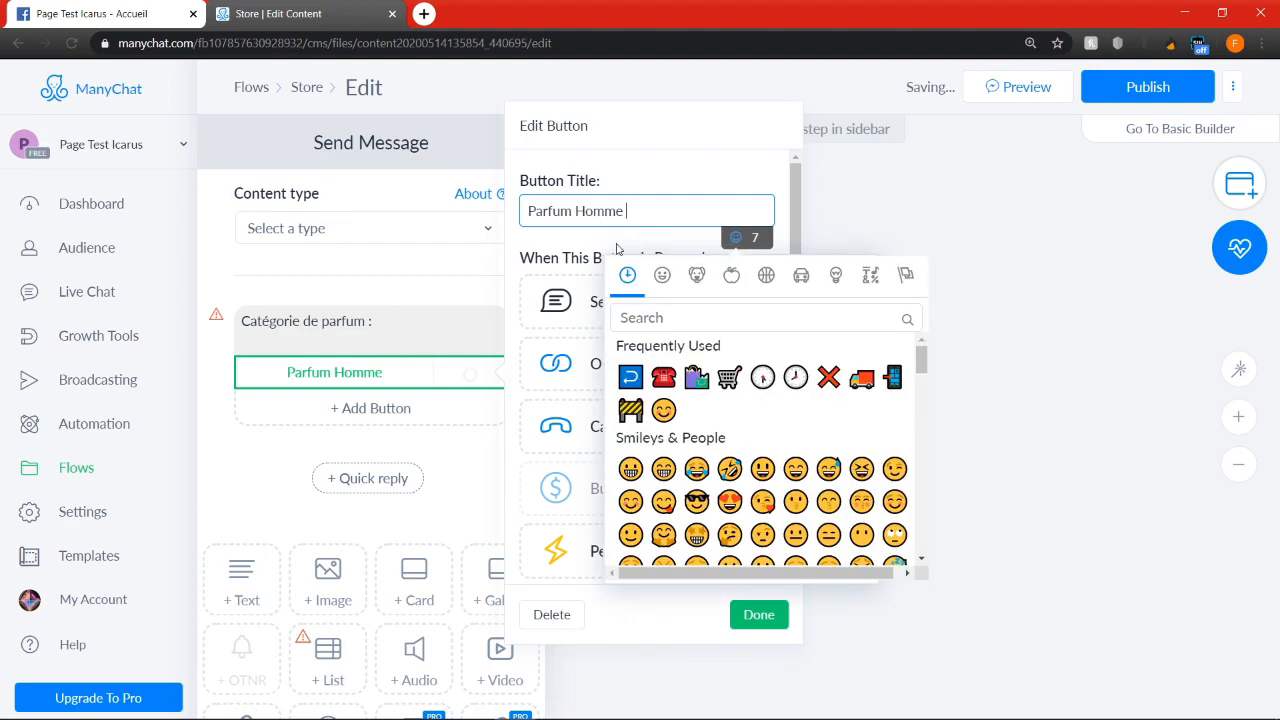
{"action": "left_click", "coordinate": [751, 311]}
{"action": "type", "text": "man"}
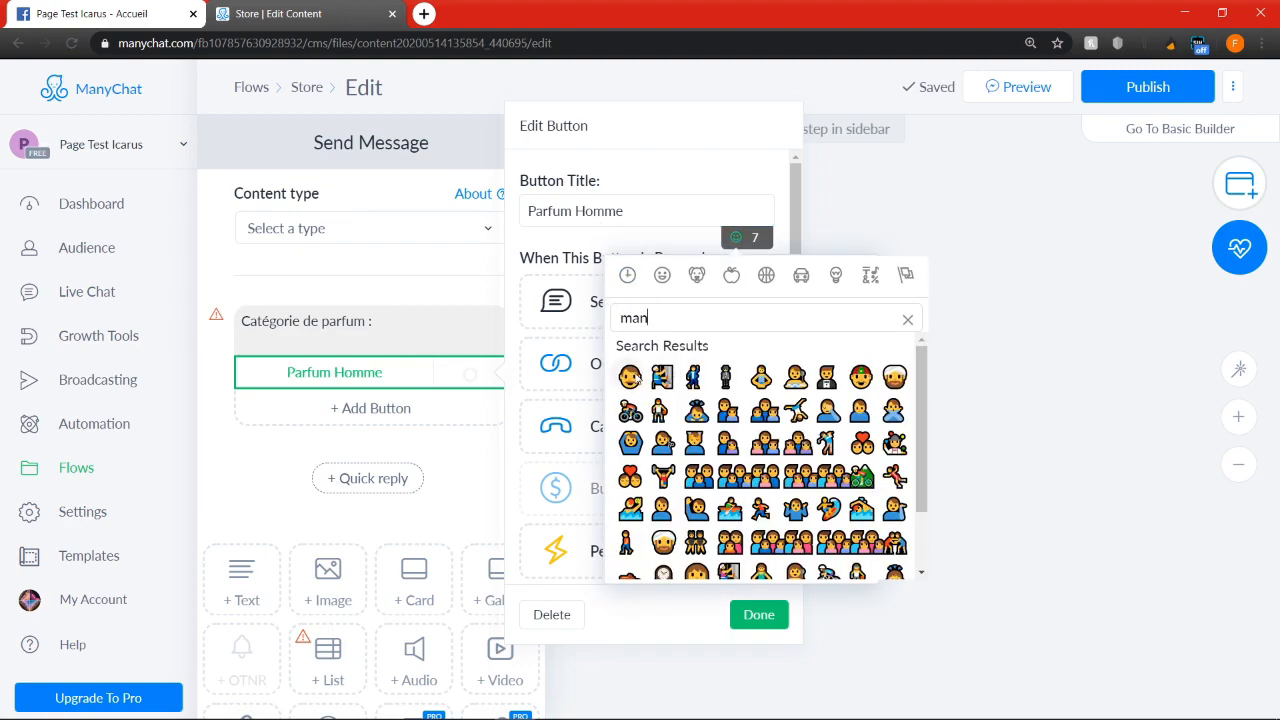
{"action": "left_click", "coordinate": [632, 378]}
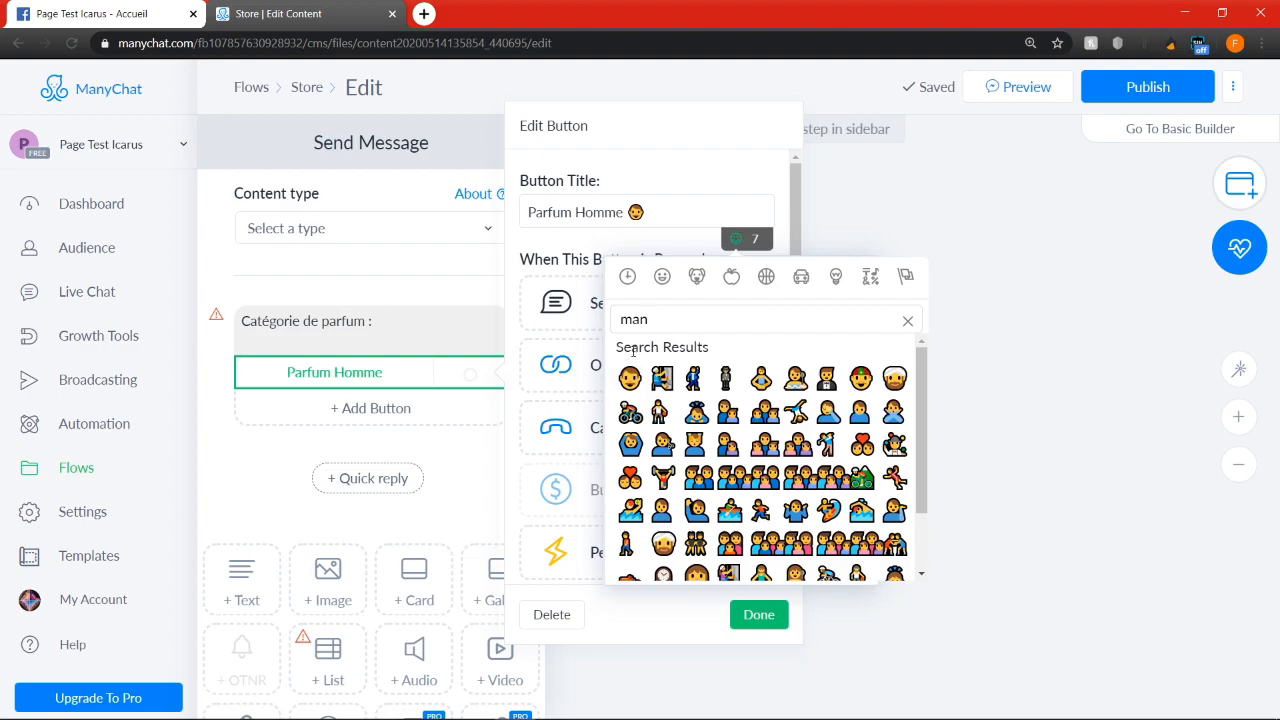
{"action": "left_click", "coordinate": [762, 617]}
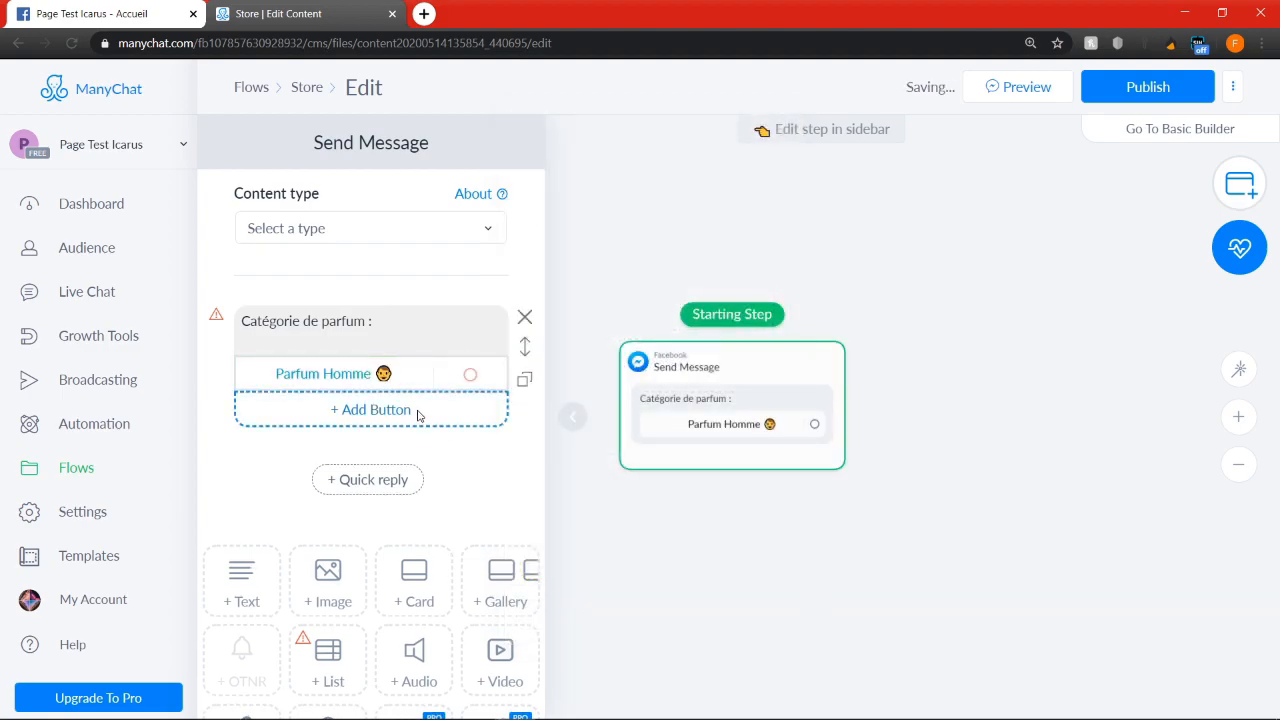
Add a second button titled "Parfum Femme" to the category message
{"action": "left_click", "coordinate": [420, 410]}
{"action": "left_click_drag", "start_coordinate": [645, 243], "coordinate": [305, 248]}
{"action": "type", "text": "PA"}
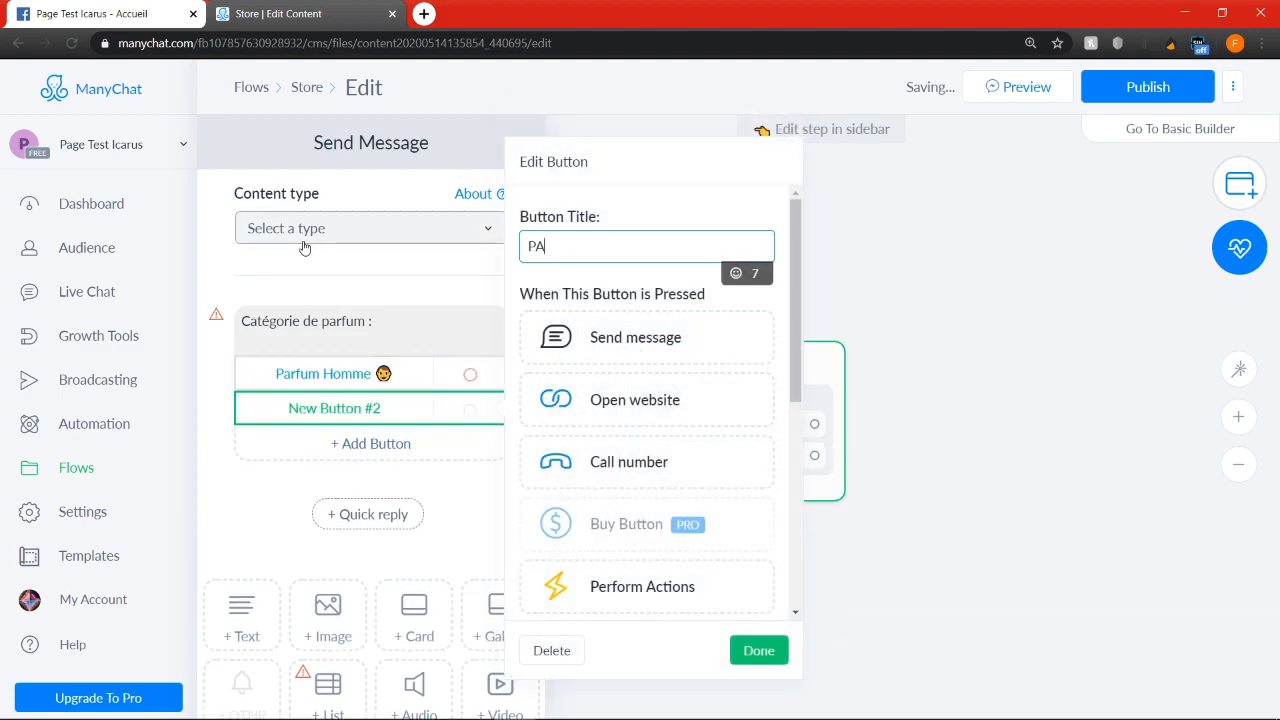
{"action": "type", "text": "rfu"}
{"action": "key", "text": "BackSpace"}
{"action": "key", "text": "BackSpace"}
{"action": "key", "text": "BackSpace"}
{"action": "type", "text": "fum Femme"}
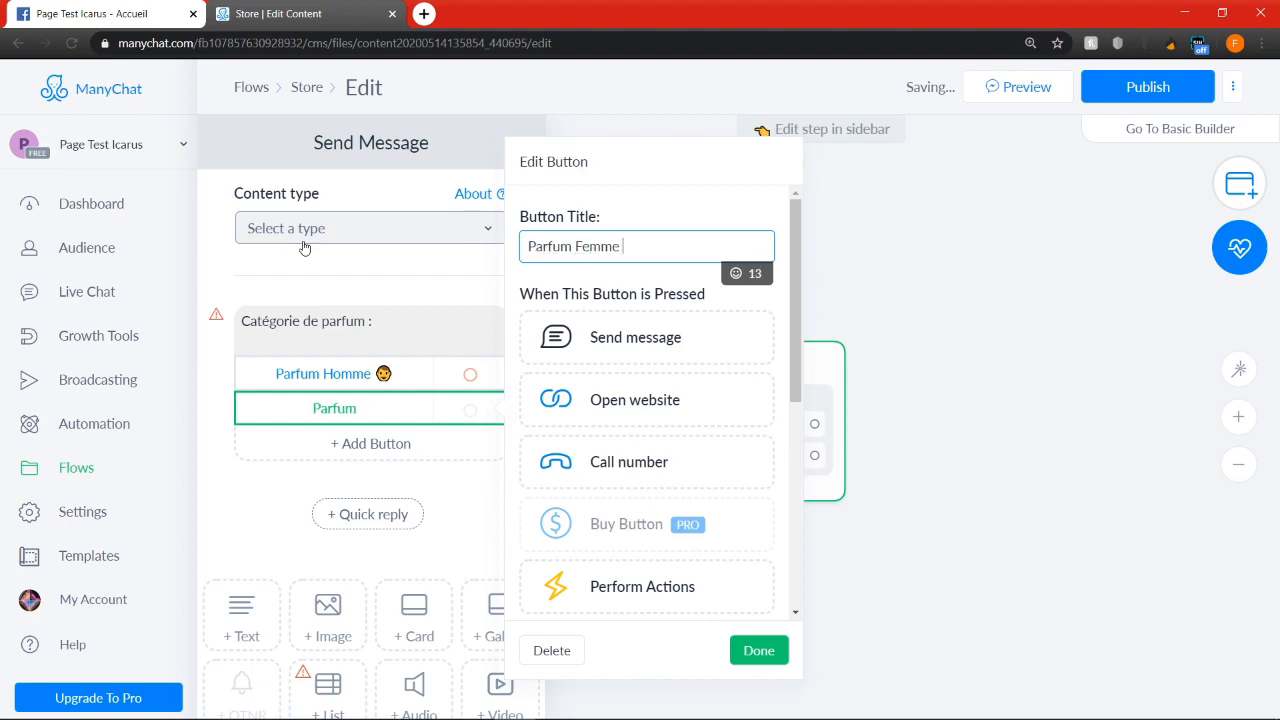
Append a girl emoji to the Parfum Femme button title and finish editing the button
{"action": "left_click", "coordinate": [736, 273]}
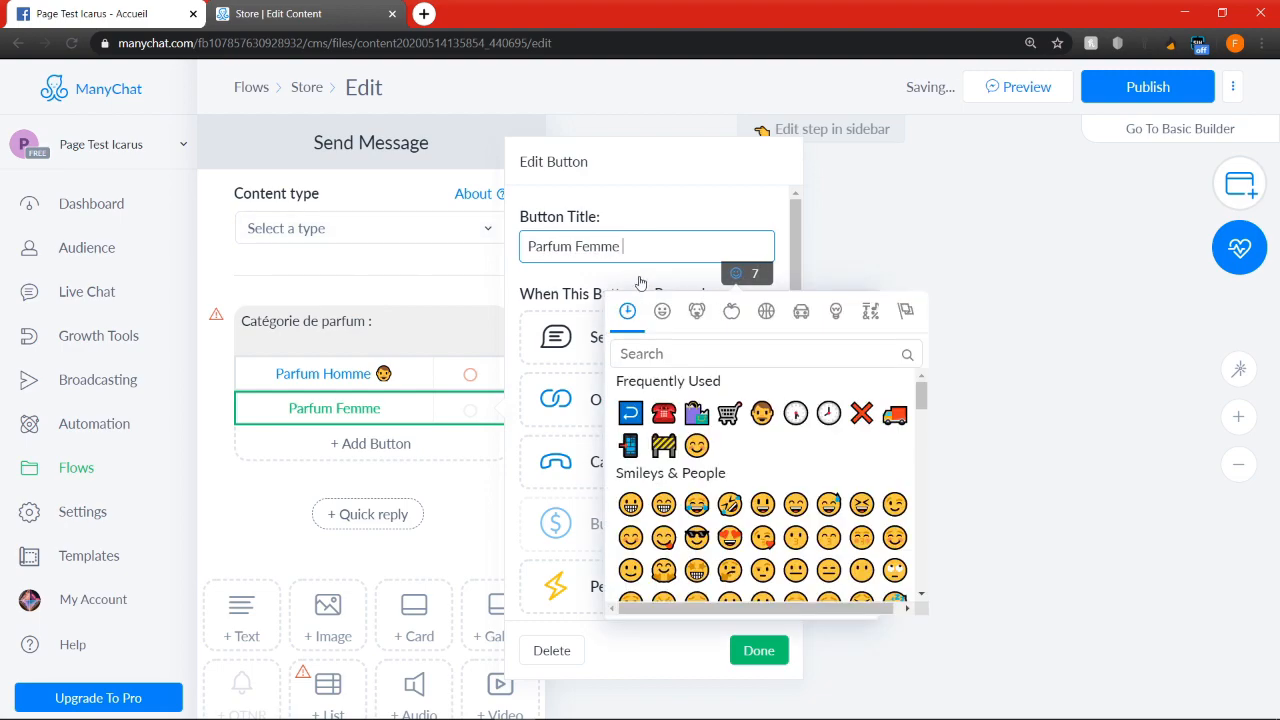
{"action": "left_click", "coordinate": [673, 353]}
{"action": "type", "text": "girl"}
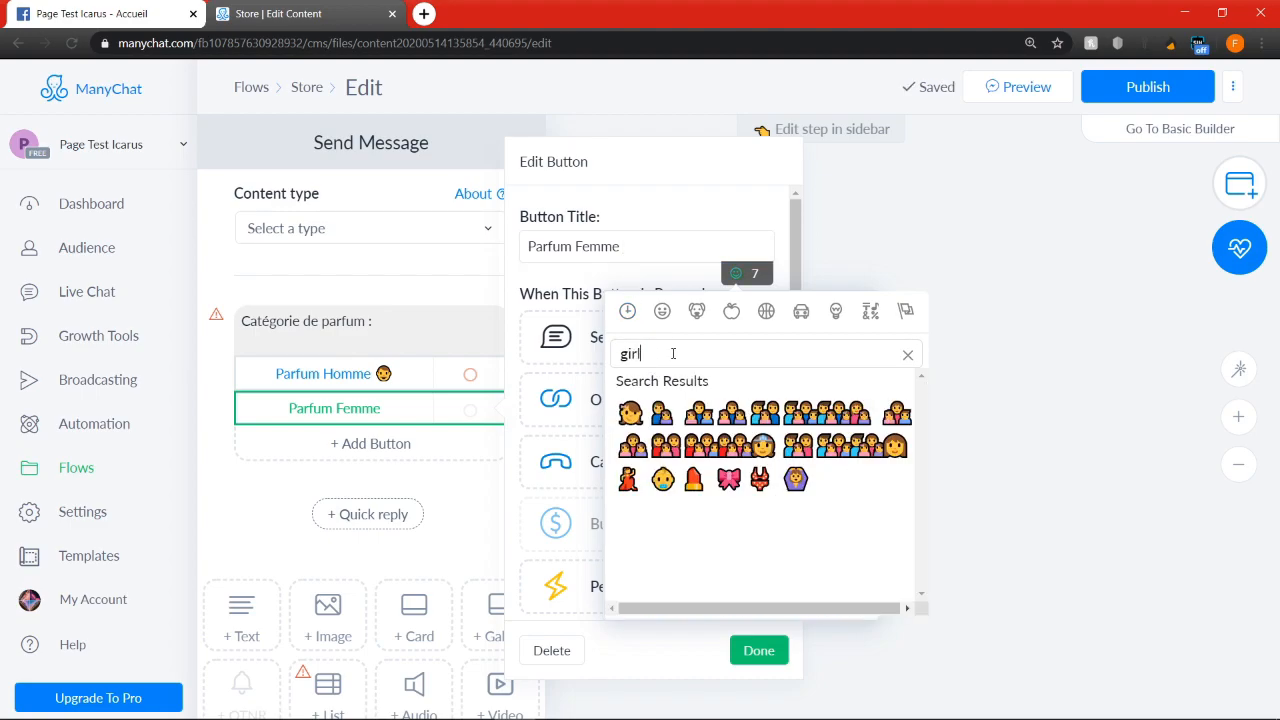
{"action": "left_click", "coordinate": [630, 413]}
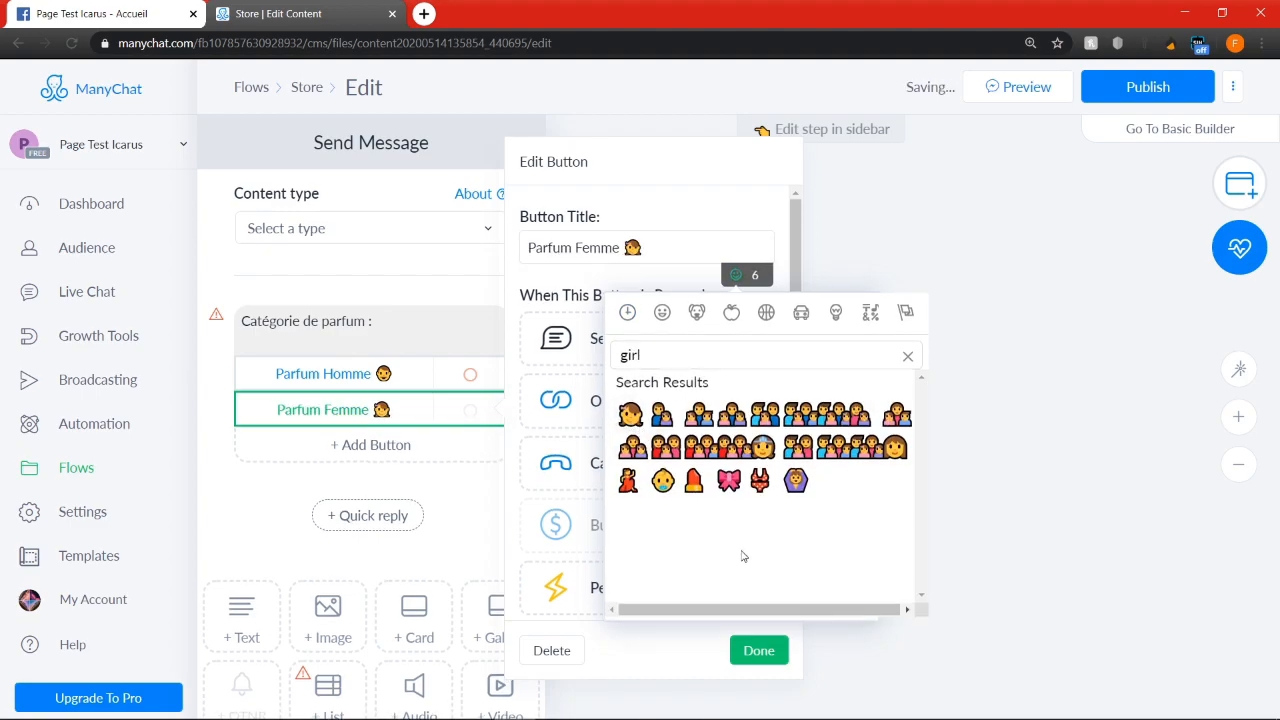
{"action": "left_click", "coordinate": [758, 651]}
Connect the Parfum Homme button to a new Actions step in the flow
{"action": "left_click_drag", "start_coordinate": [1034, 443], "coordinate": [902, 430]}
{"action": "scroll", "coordinate": [895, 430], "scroll_direction": "down", "scroll_amount": 2}
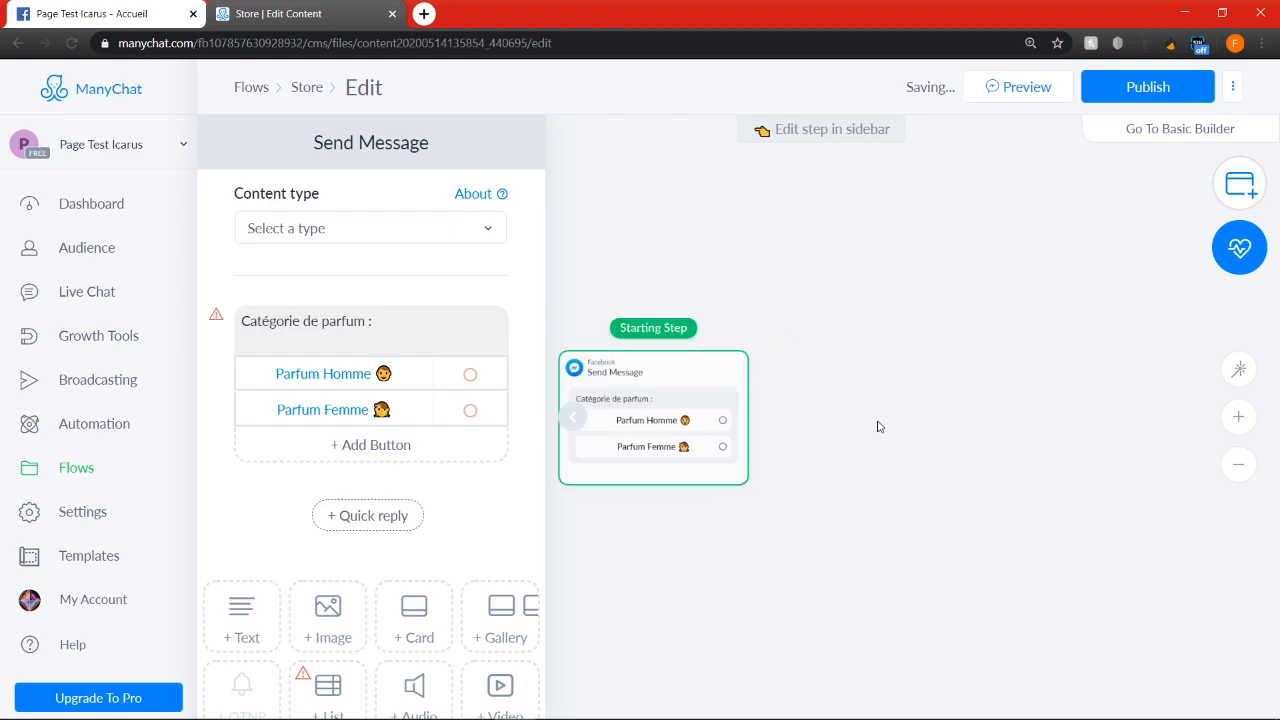
{"action": "left_click_drag", "start_coordinate": [722, 420], "coordinate": [914, 338]}
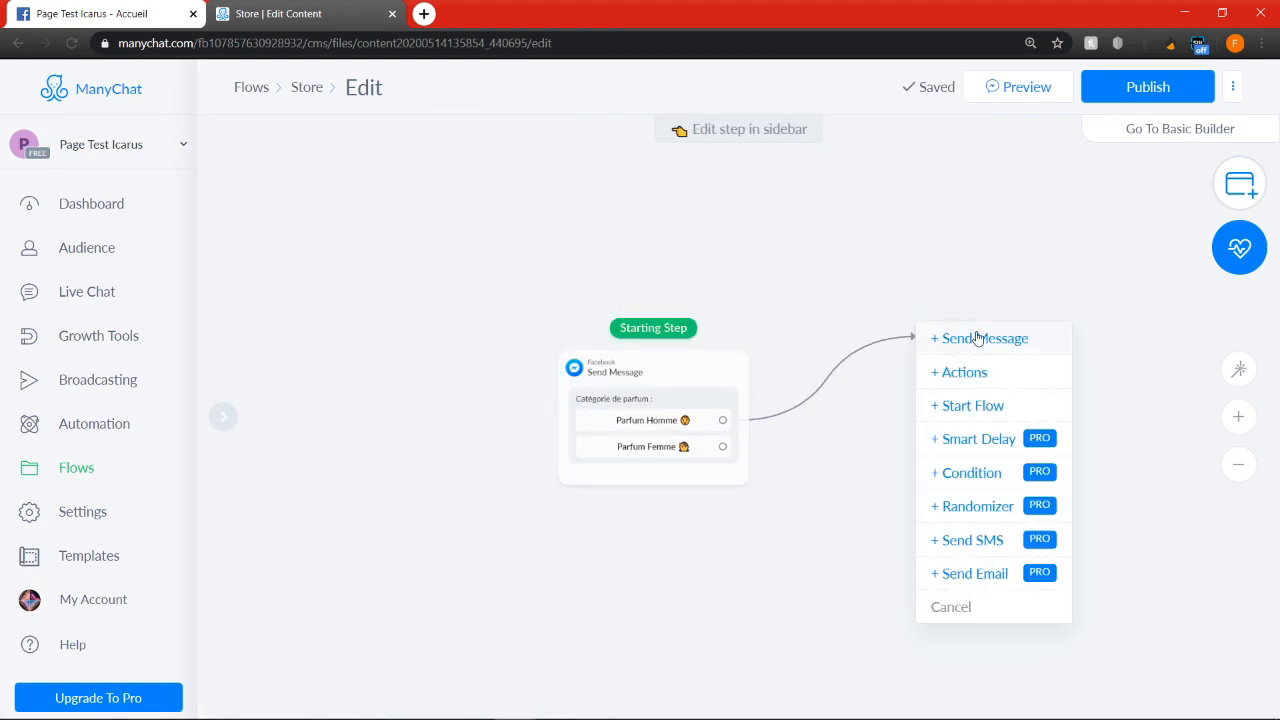
{"action": "left_click", "coordinate": [1016, 384]}
Add a Set Custom Field action to the new Actions step
{"action": "left_click", "coordinate": [426, 234]}
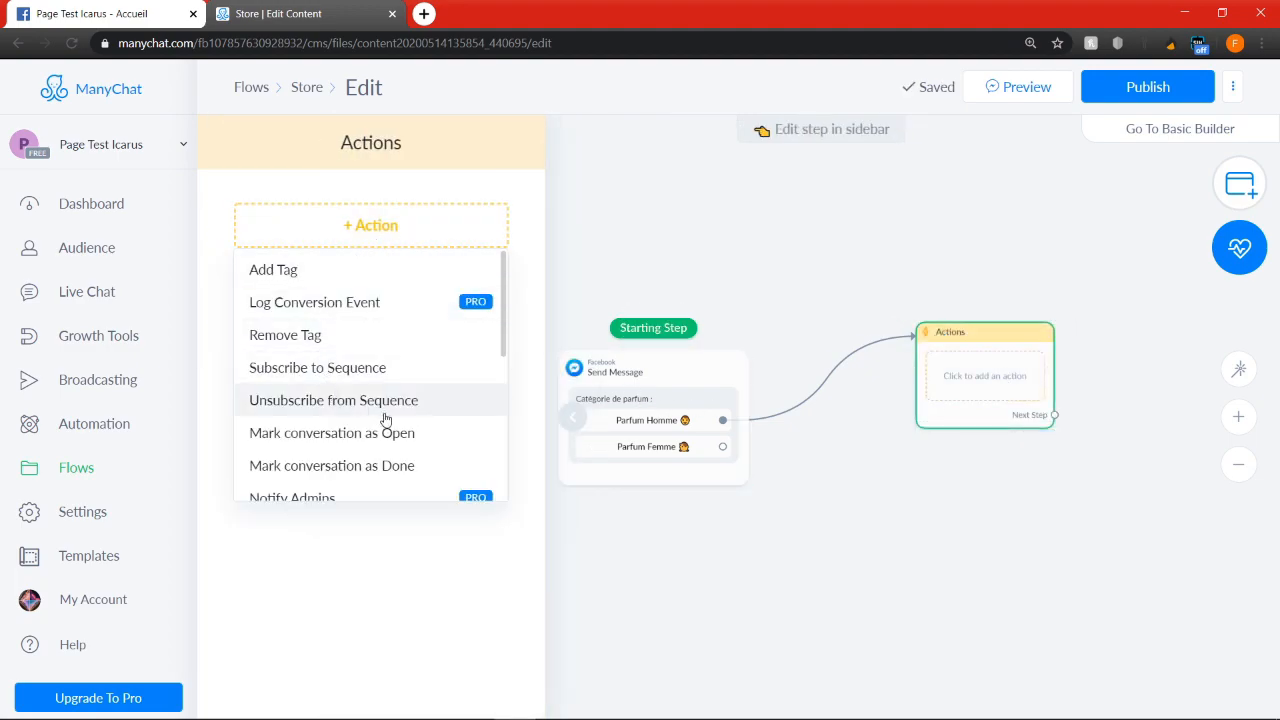
{"action": "scroll", "coordinate": [380, 360], "scroll_direction": "down", "scroll_amount": 1}
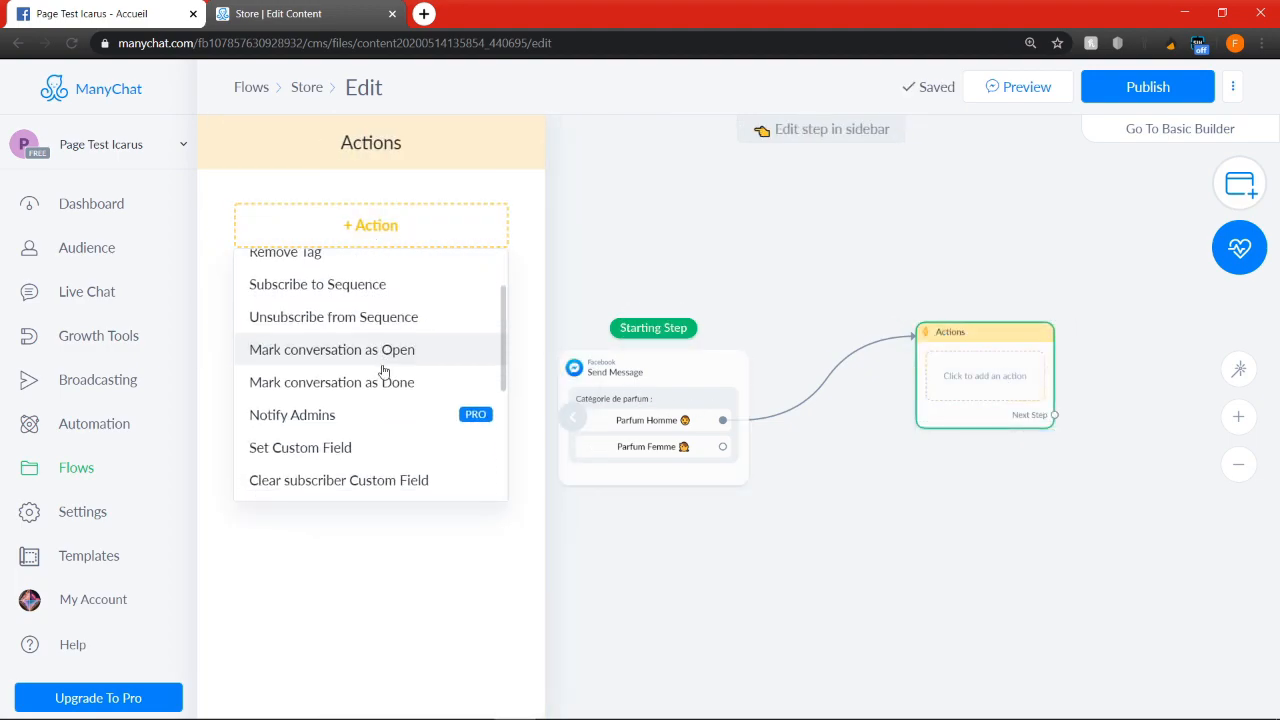
{"action": "left_click", "coordinate": [375, 453]}
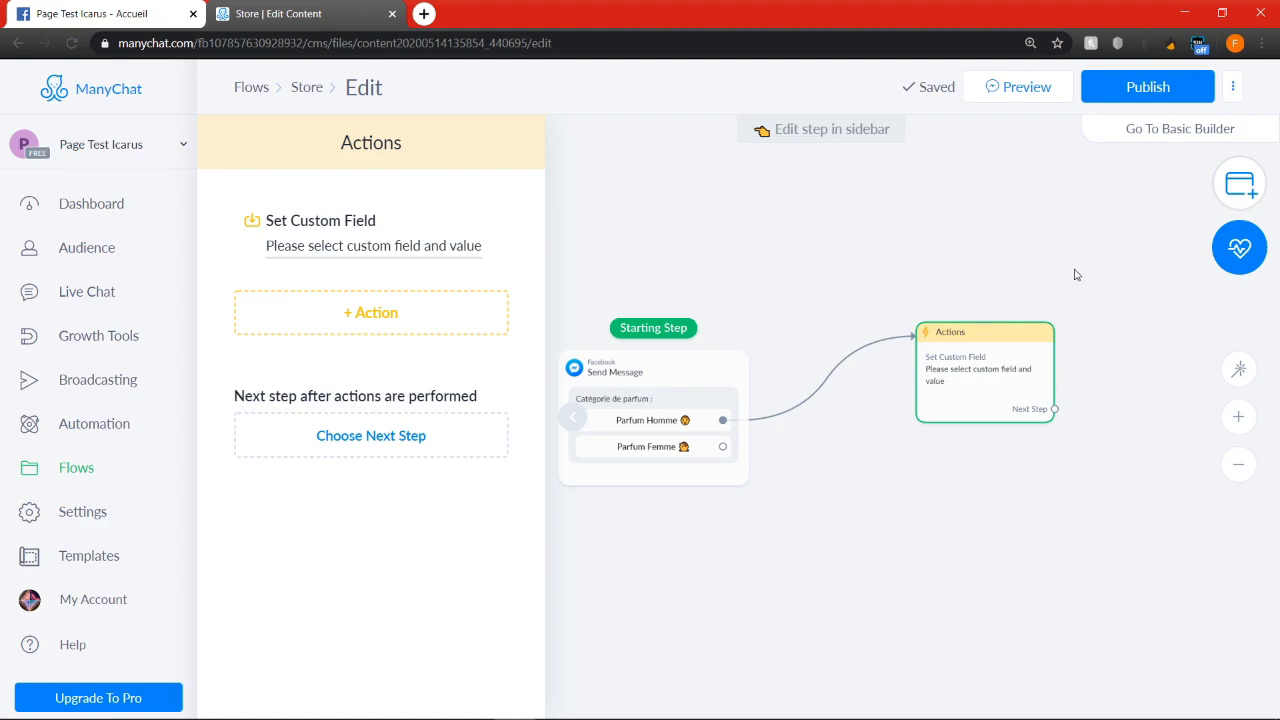
Create a new user field named Total of type Number for the Set Custom Field action
{"action": "left_click_drag", "start_coordinate": [1080, 274], "coordinate": [830, 258]}
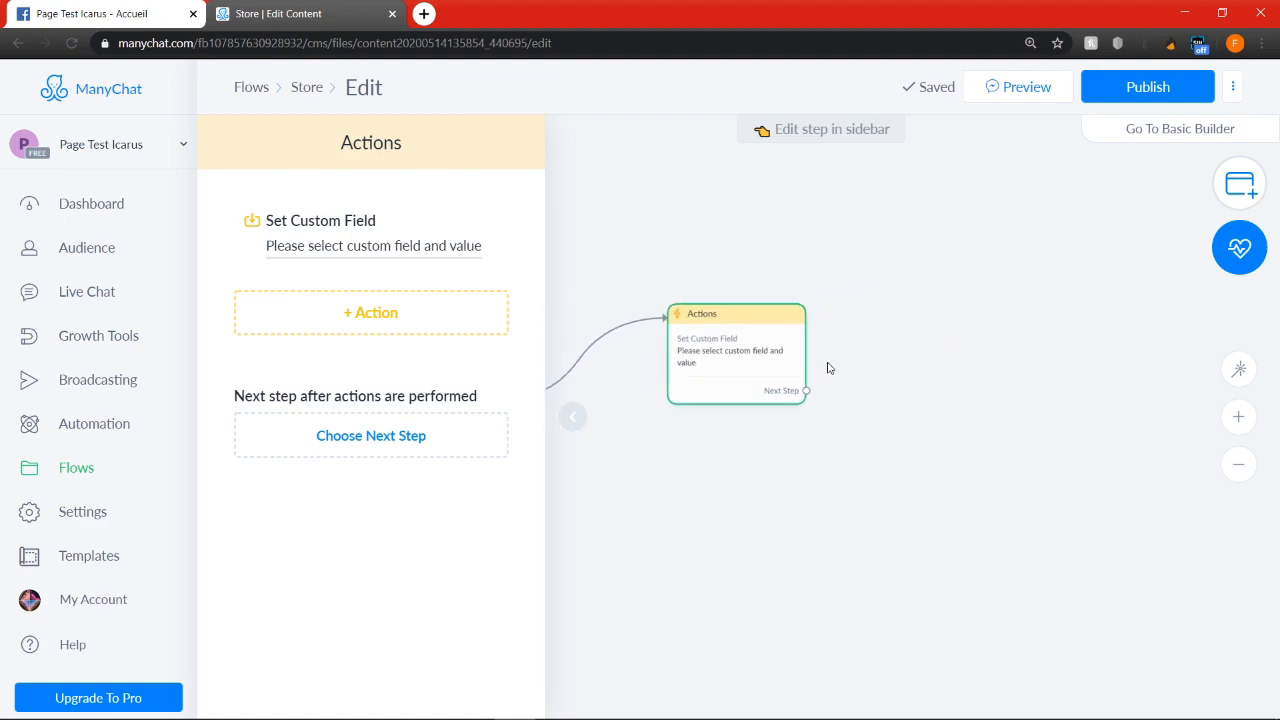
{"action": "left_click", "coordinate": [438, 252]}
{"action": "left_click", "coordinate": [611, 235]}
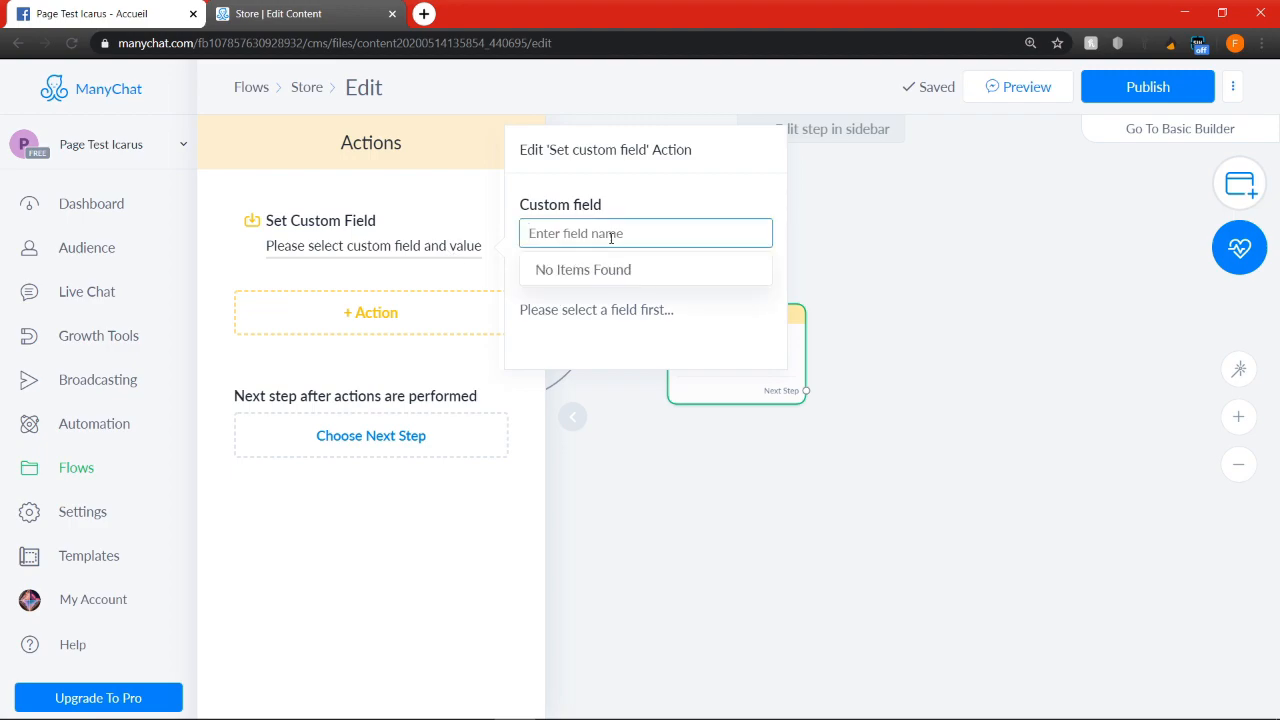
{"action": "type", "text": "Total"}
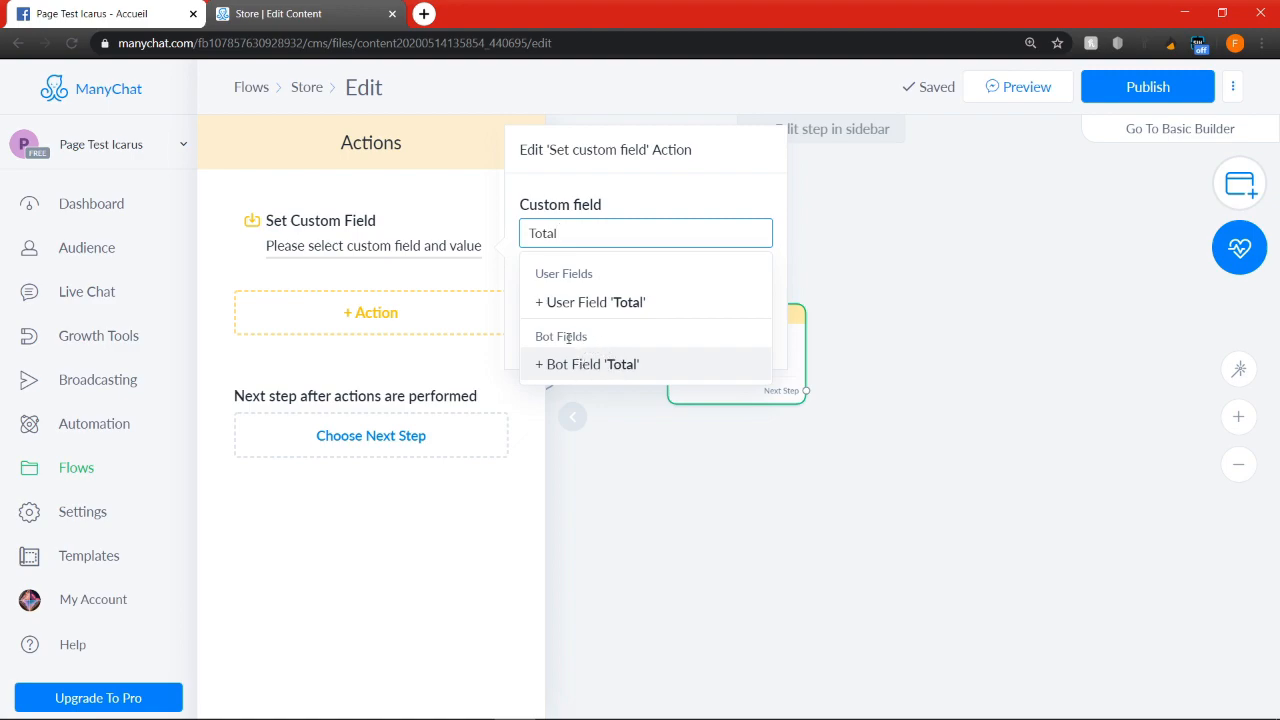
{"action": "left_click", "coordinate": [571, 302]}
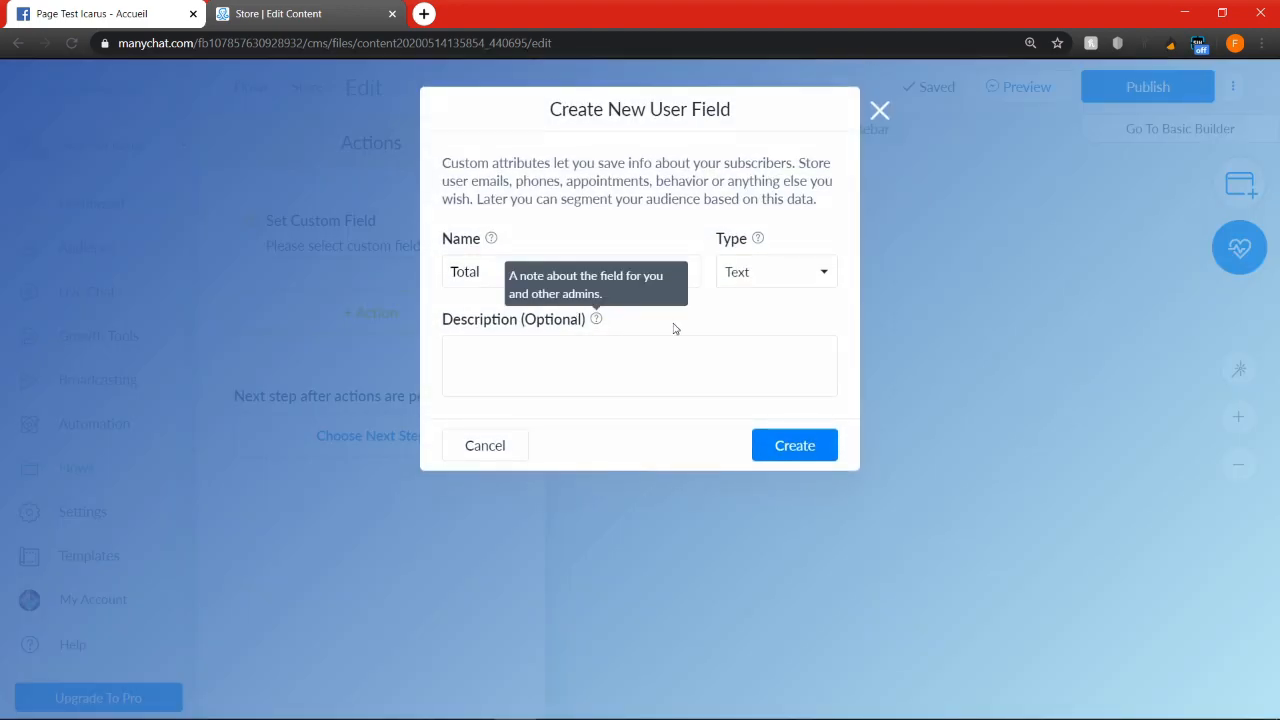
{"action": "left_click", "coordinate": [760, 272]}
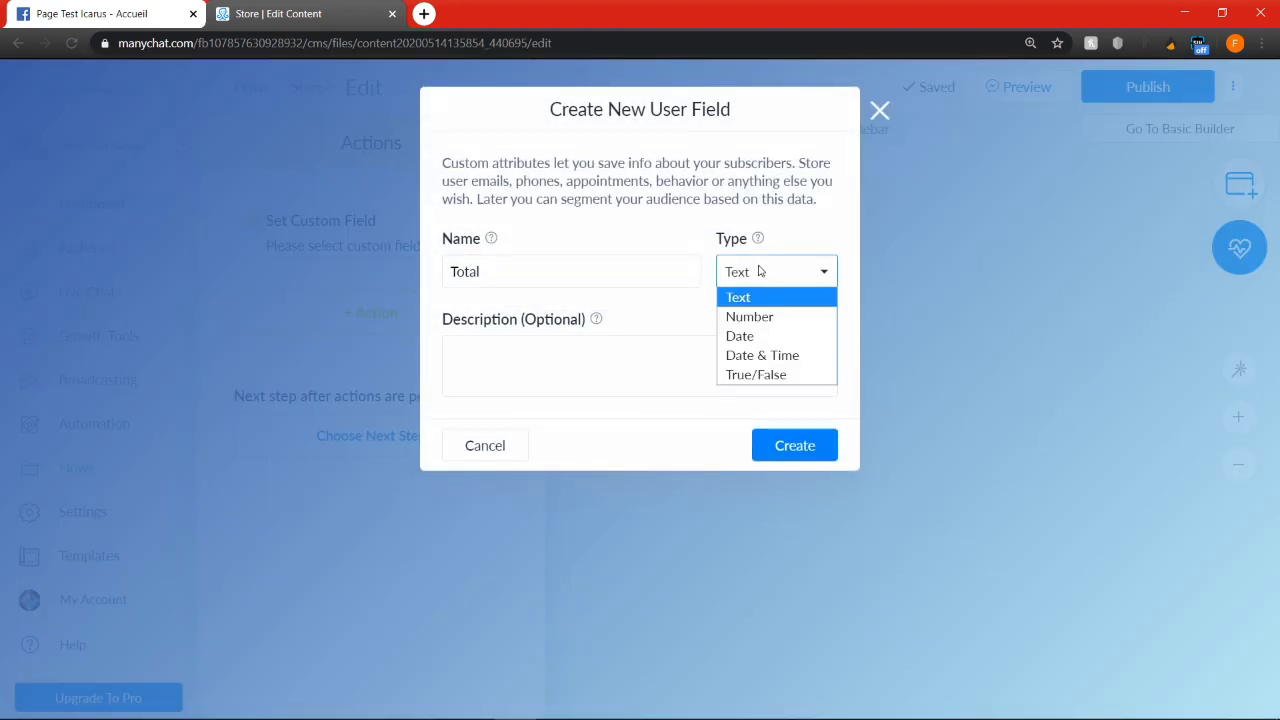
{"action": "left_click", "coordinate": [752, 318]}
{"action": "left_click", "coordinate": [795, 445]}
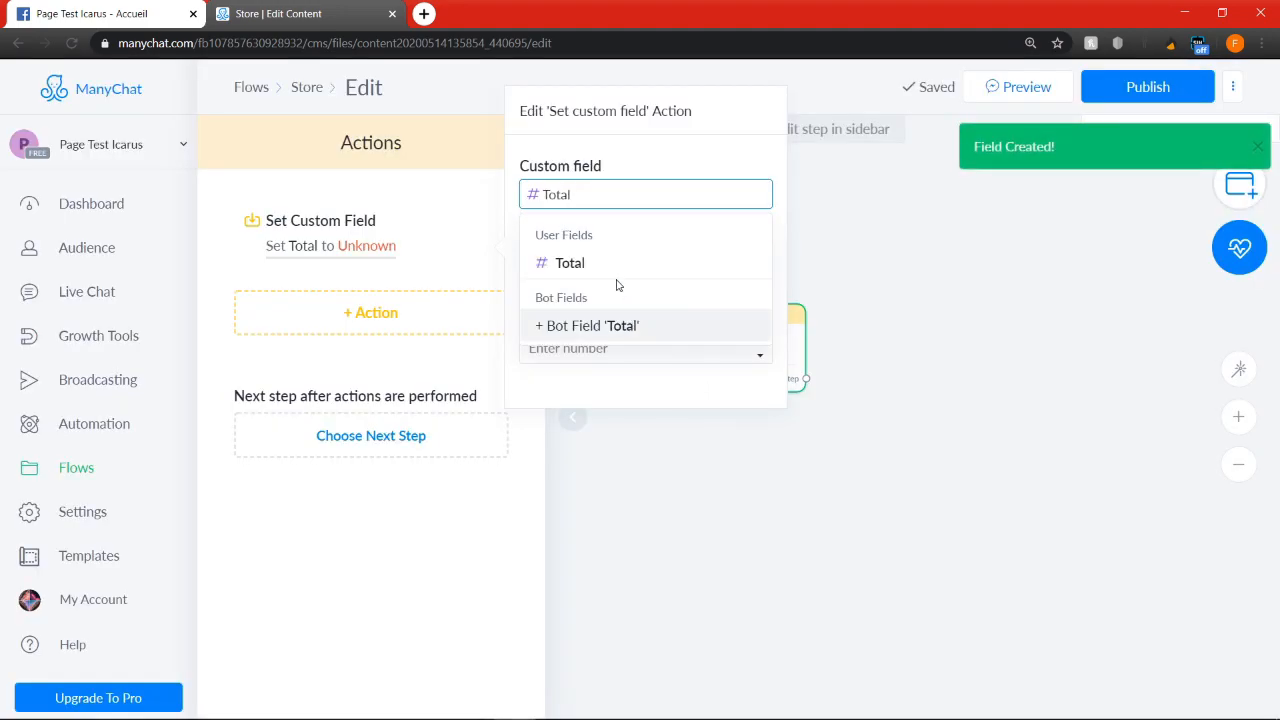
Set the action's value for the Total field to 0
{"action": "left_click", "coordinate": [691, 404]}
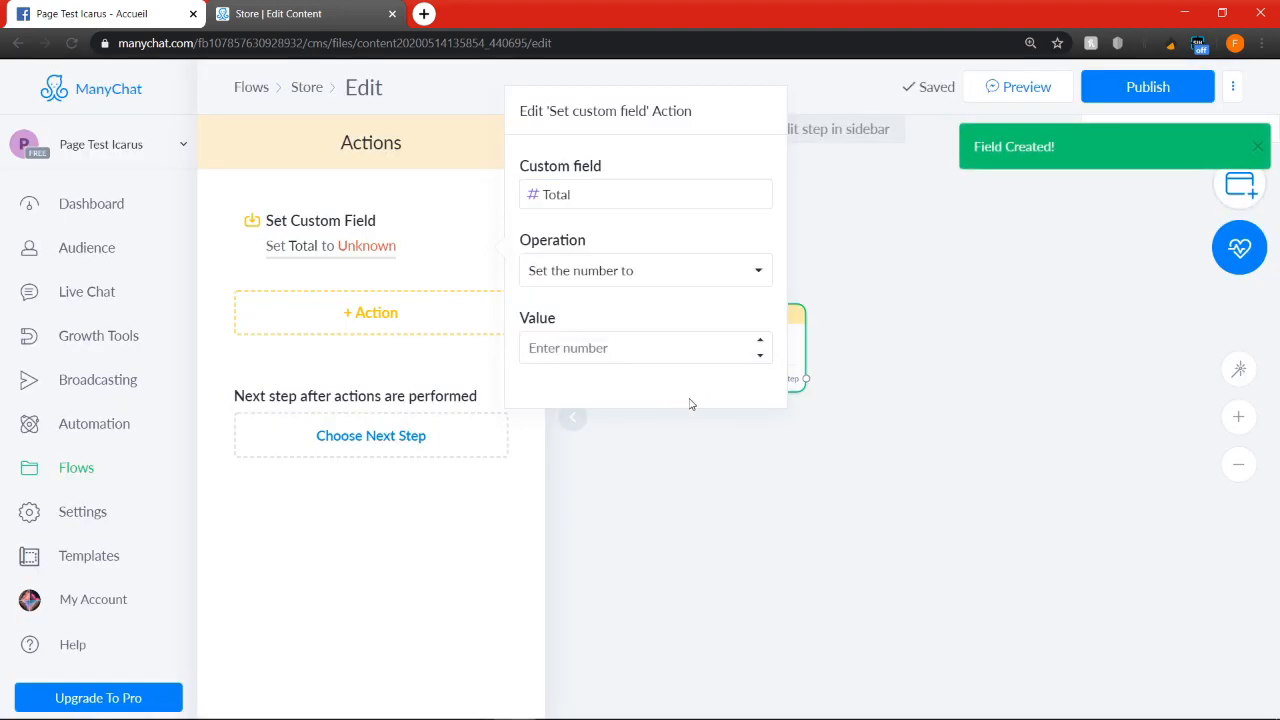
{"action": "left_click", "coordinate": [656, 349]}
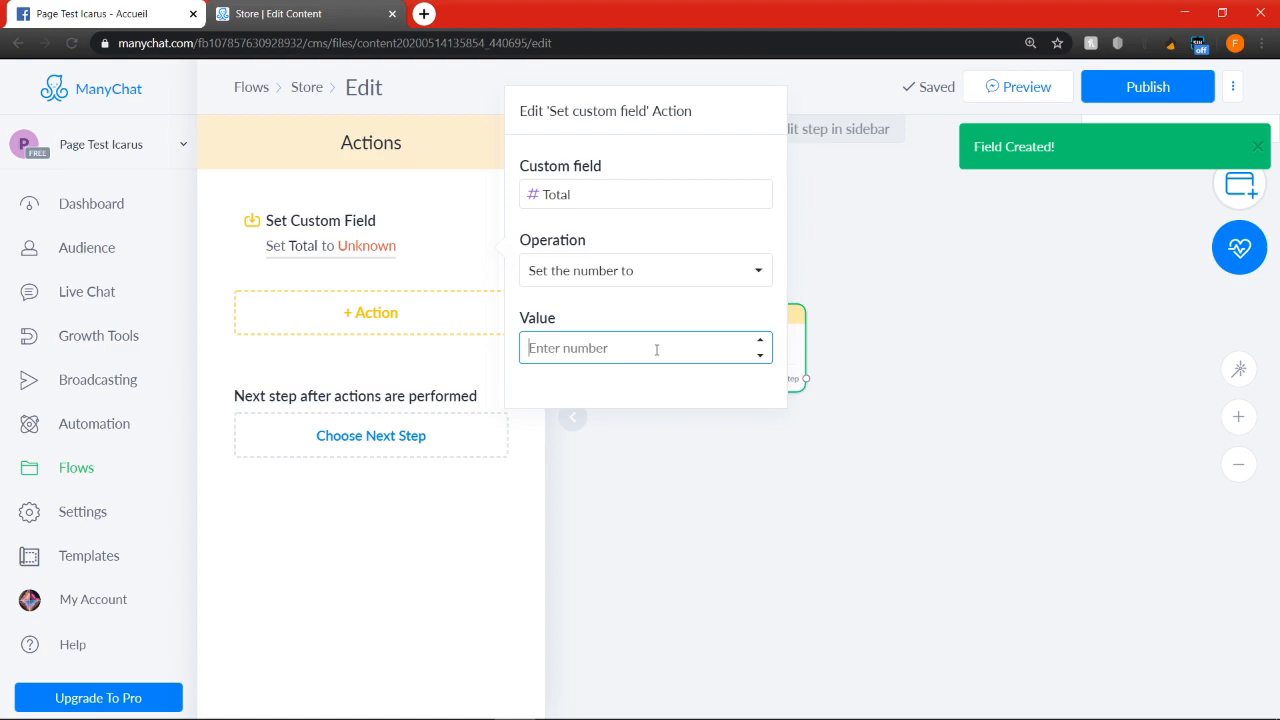
{"action": "type", "text": "0"}
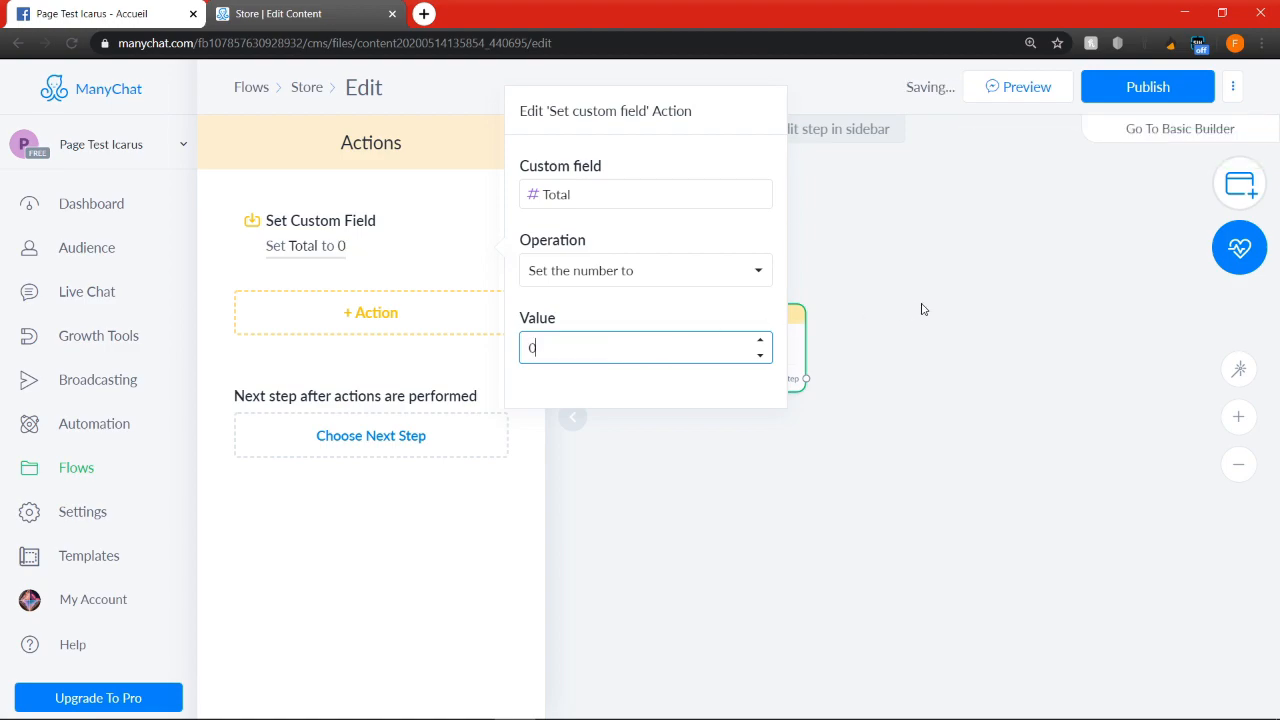
{"action": "left_click", "coordinate": [920, 306]}
Connect the Actions step's Next Step output to a new Send Message step
{"action": "scroll", "coordinate": [873, 364], "scroll_direction": "down", "scroll_amount": 1}
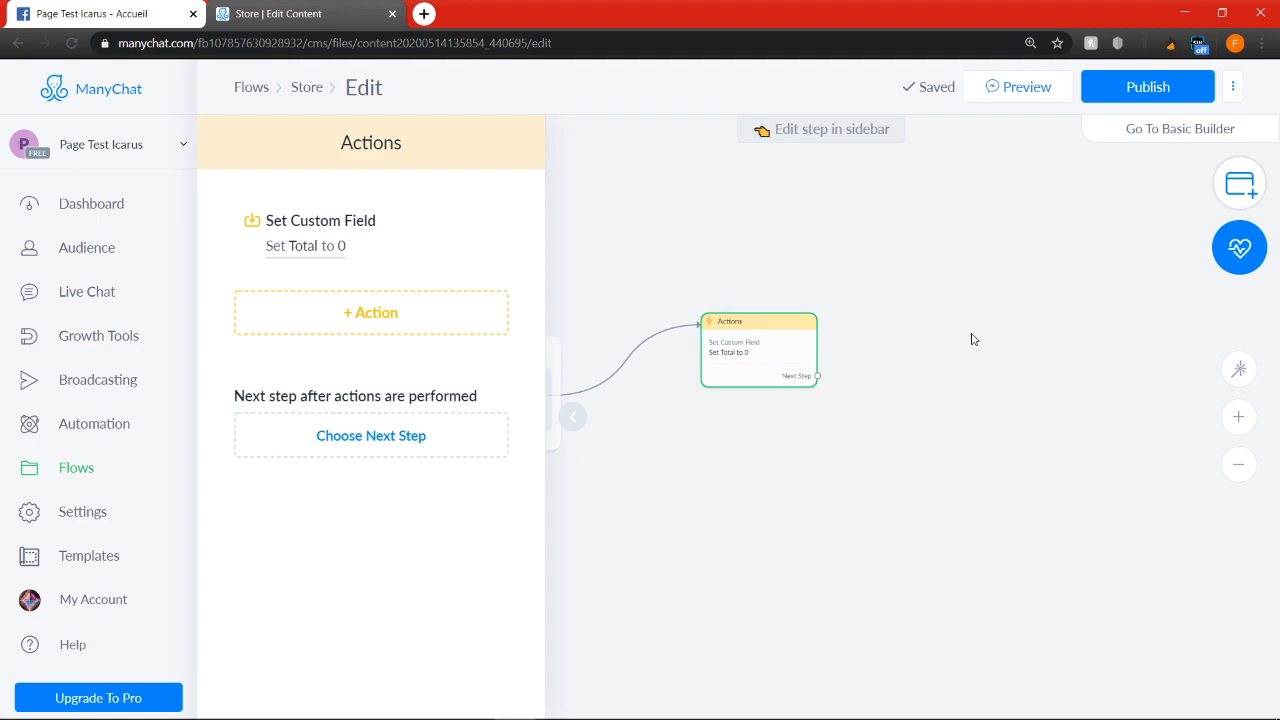
{"action": "left_click_drag", "start_coordinate": [818, 376], "coordinate": [790, 300]}
{"action": "left_click", "coordinate": [848, 298]}
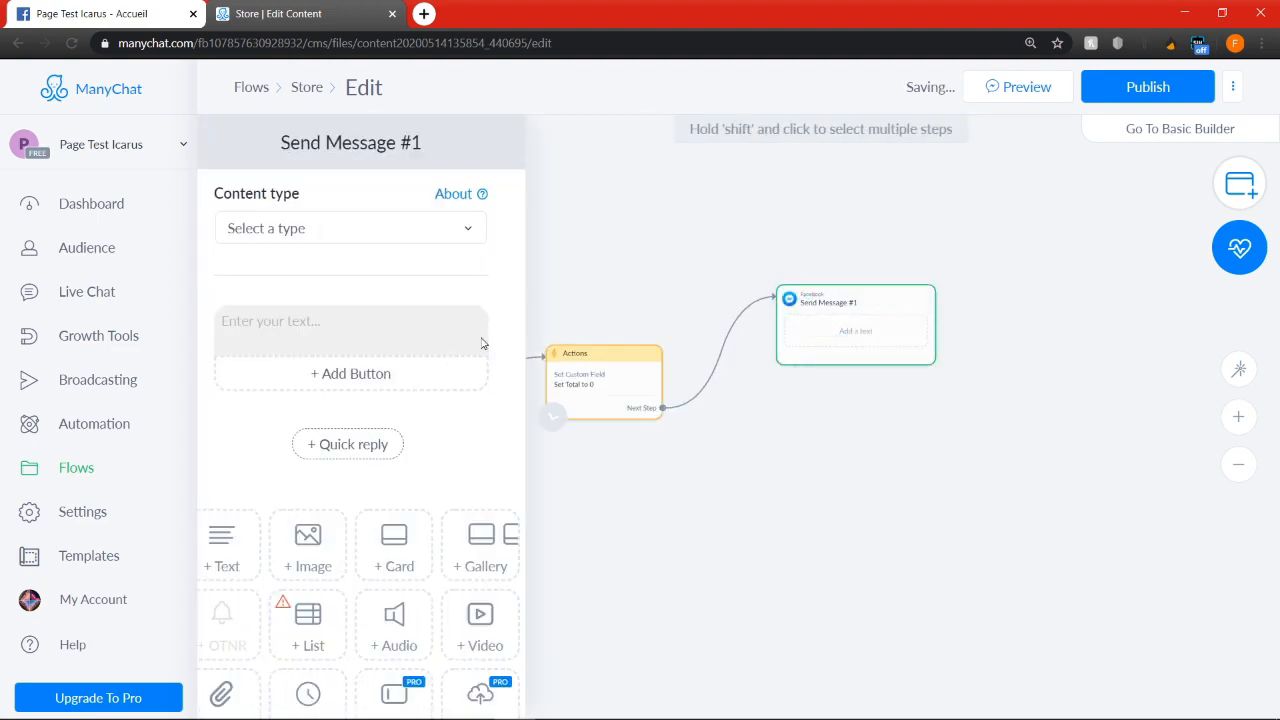
Replace the default text block in Send Message #1 with a gallery
{"action": "left_click", "coordinate": [523, 315]}
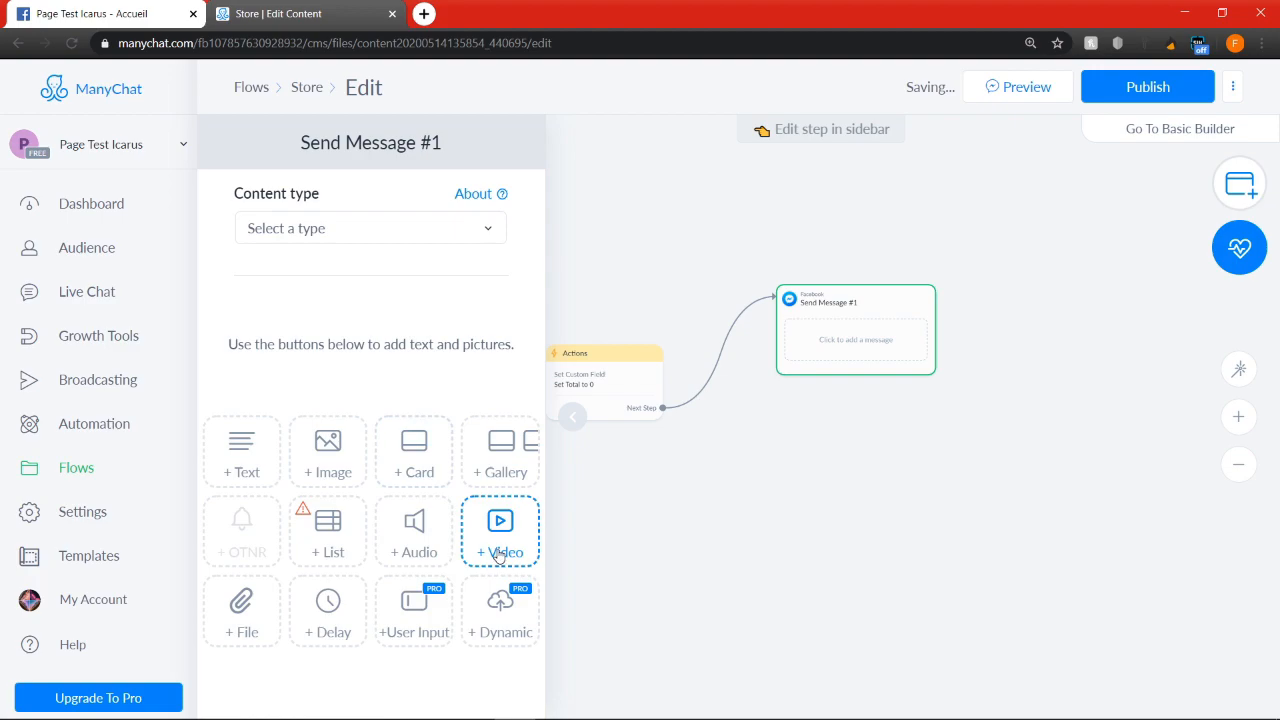
{"action": "left_click", "coordinate": [498, 555]}
{"action": "left_click", "coordinate": [520, 312]}
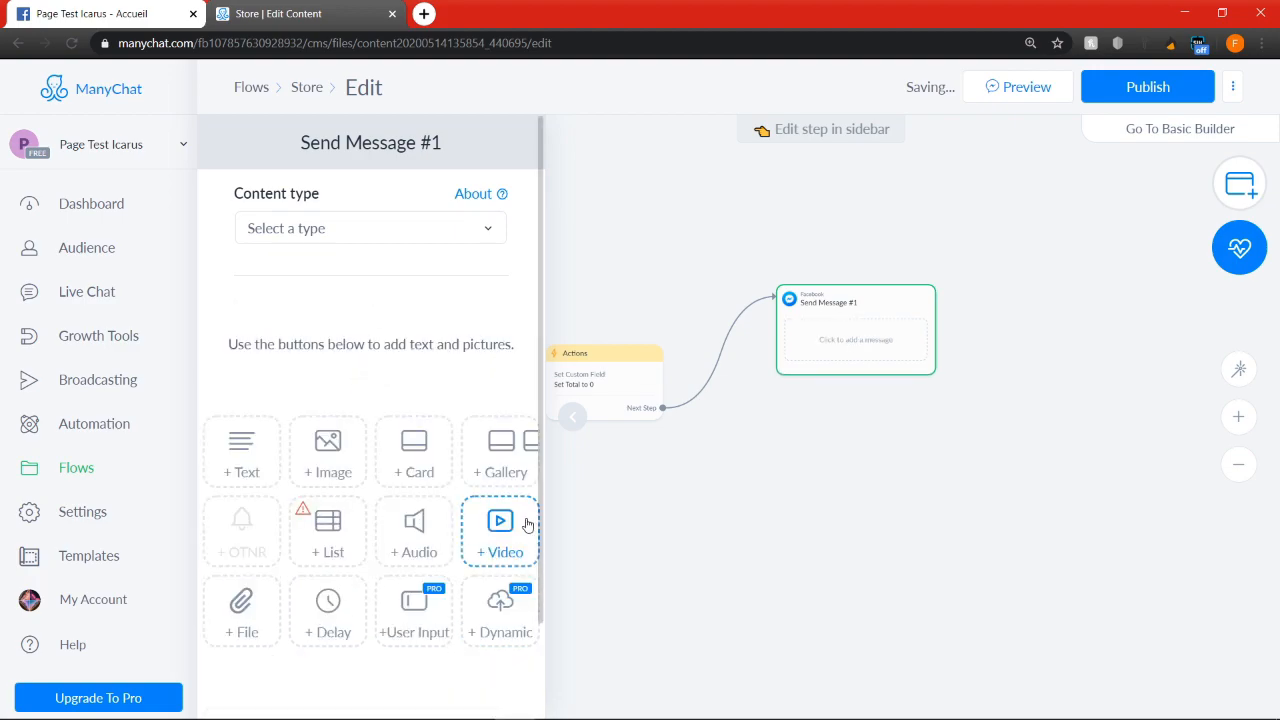
{"action": "left_click", "coordinate": [514, 449]}
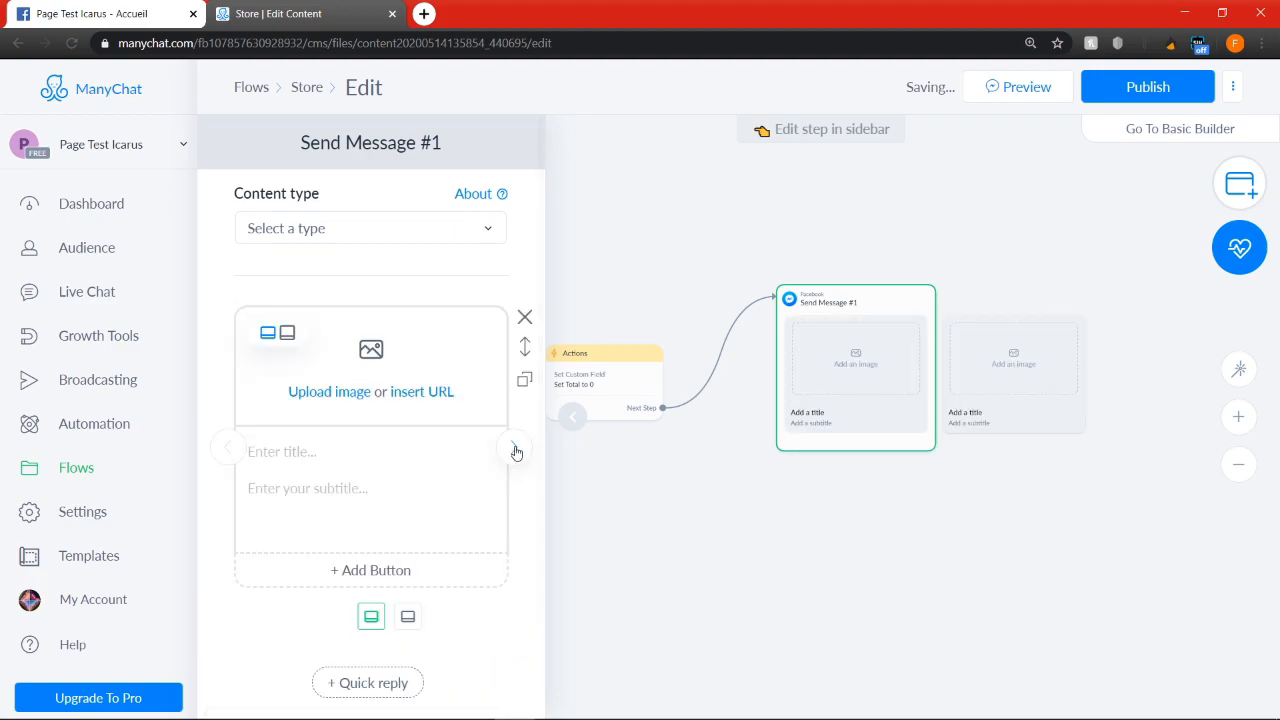
Switch the gallery to the square image format and upload bleu-parfum-les-plus-vendus.jpg to its first card
{"action": "left_click", "coordinate": [287, 332]}
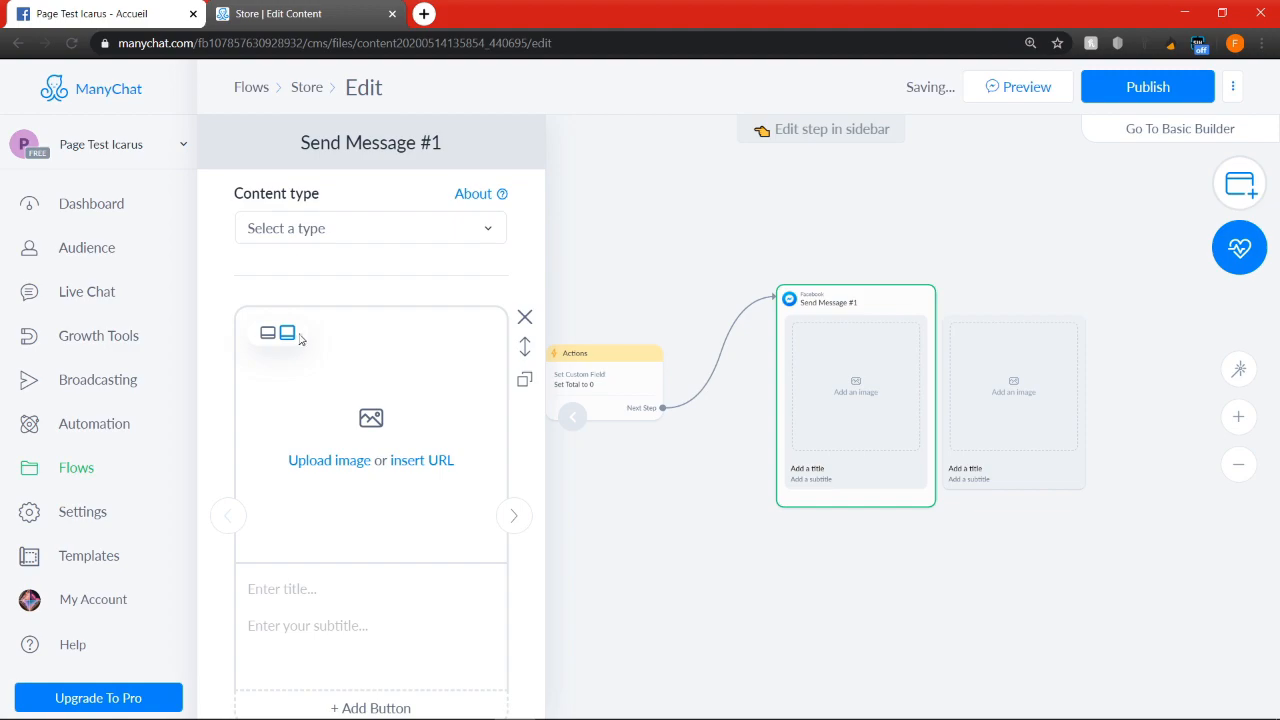
{"action": "left_click", "coordinate": [346, 464]}
{"action": "left_click", "coordinate": [194, 140]}
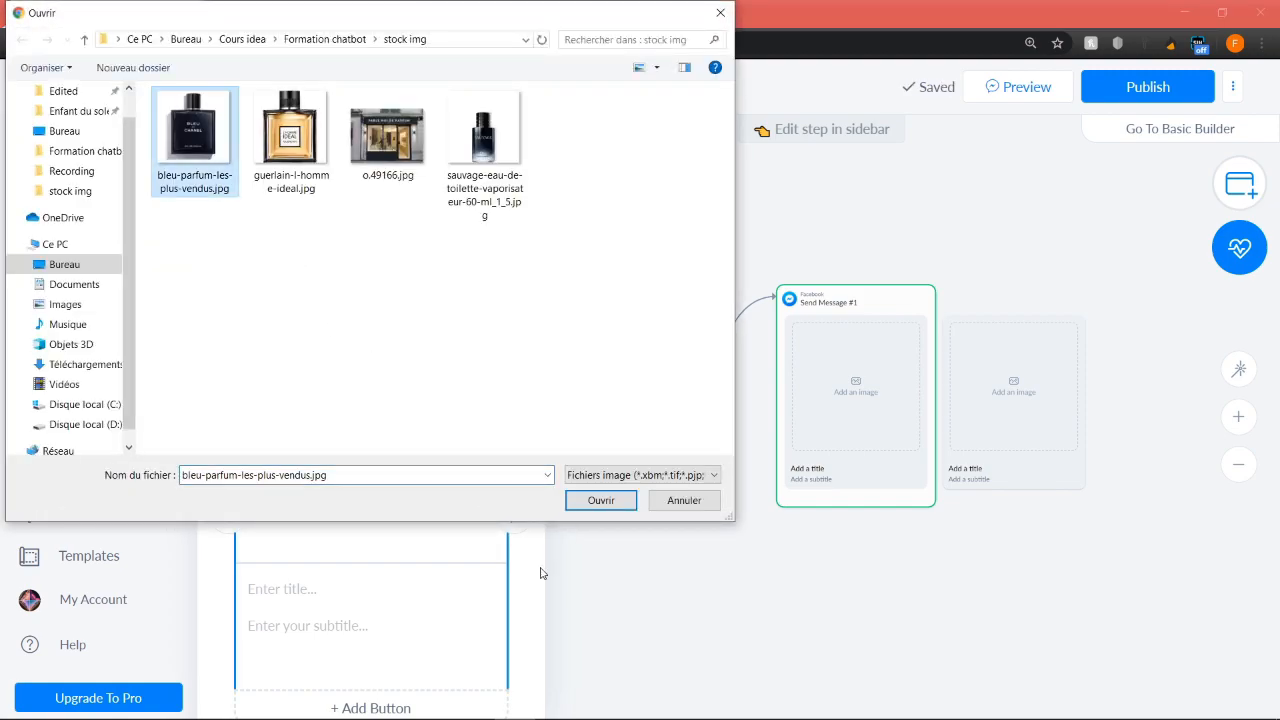
{"action": "left_click", "coordinate": [601, 500]}
Title the first gallery card "Bleu de chanel - 200ml"
{"action": "scroll", "coordinate": [318, 555], "scroll_direction": "down", "scroll_amount": 1}
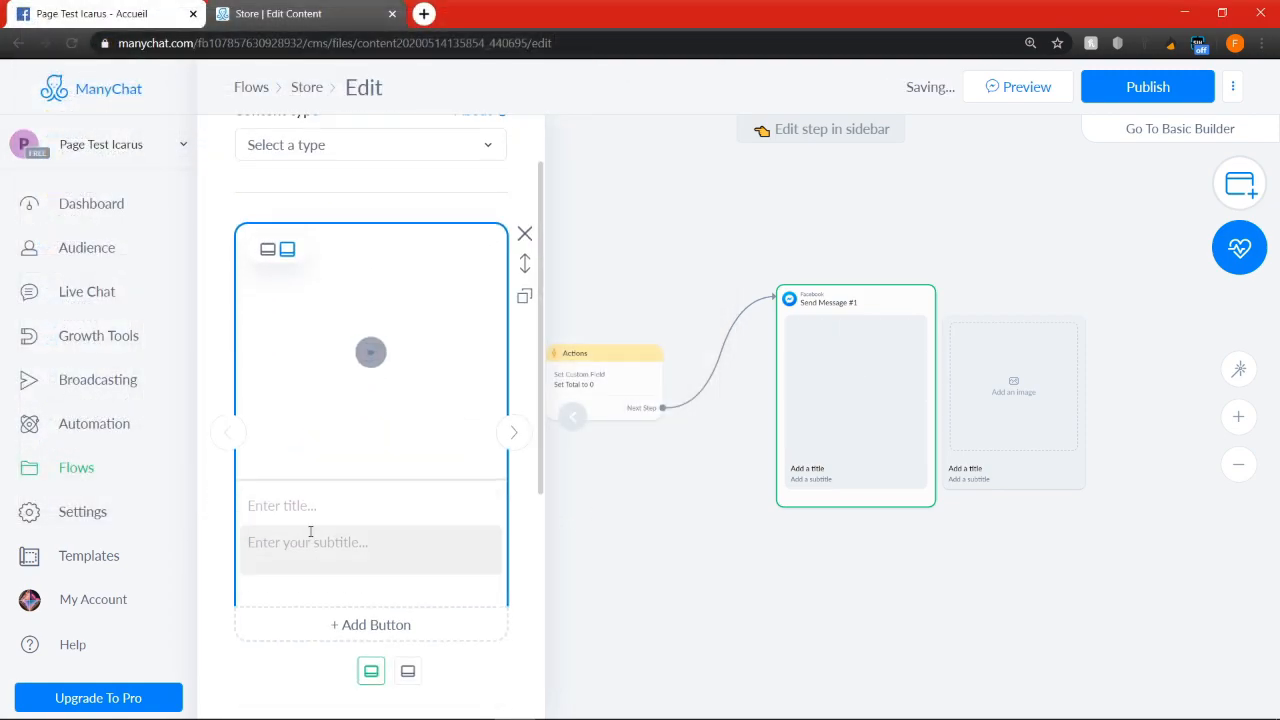
{"action": "left_click", "coordinate": [316, 506]}
{"action": "type", "text": "Bleu de chanel"}
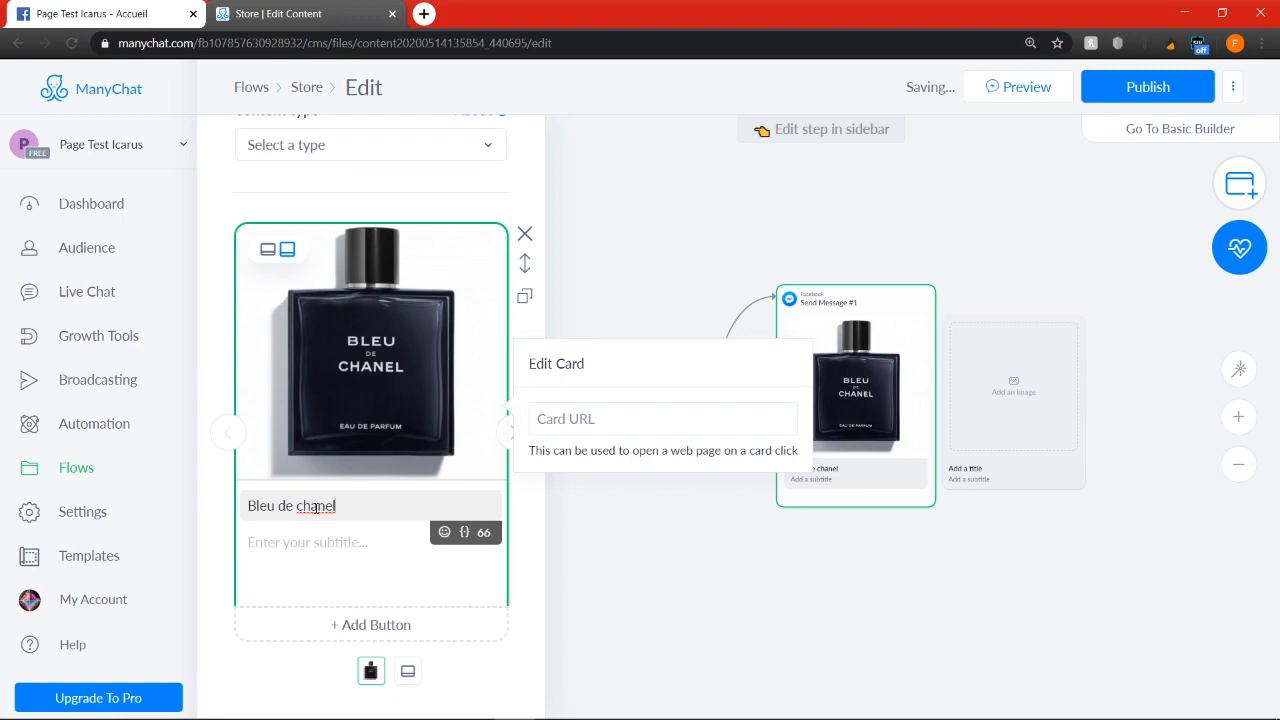
{"action": "type", "text": " - 200ml"}
Set the Bleu de chanel card's subtitle to "Blablabla" with "PRIX : 14 000 DA" on a second line
{"action": "left_click", "coordinate": [310, 540]}
{"action": "type", "text": "Blablabla"}
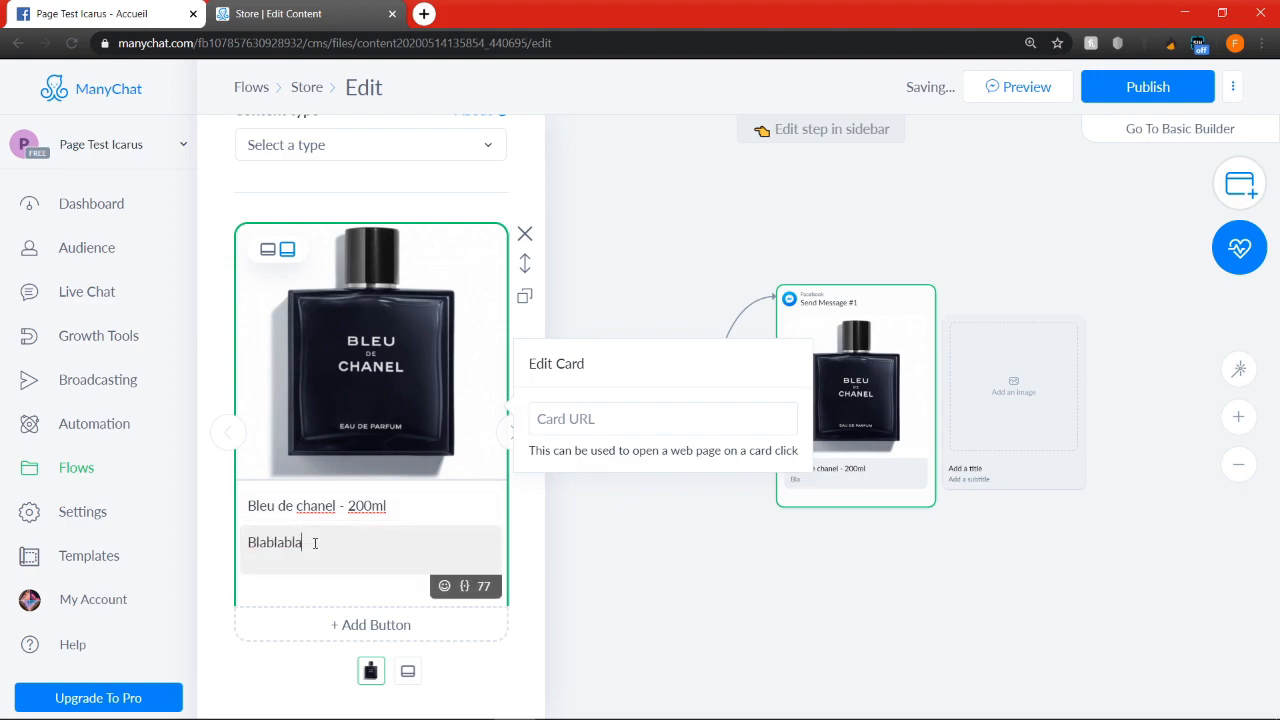
{"action": "key", "text": "Return"}
{"action": "type", "text": "PRIX : 14"}
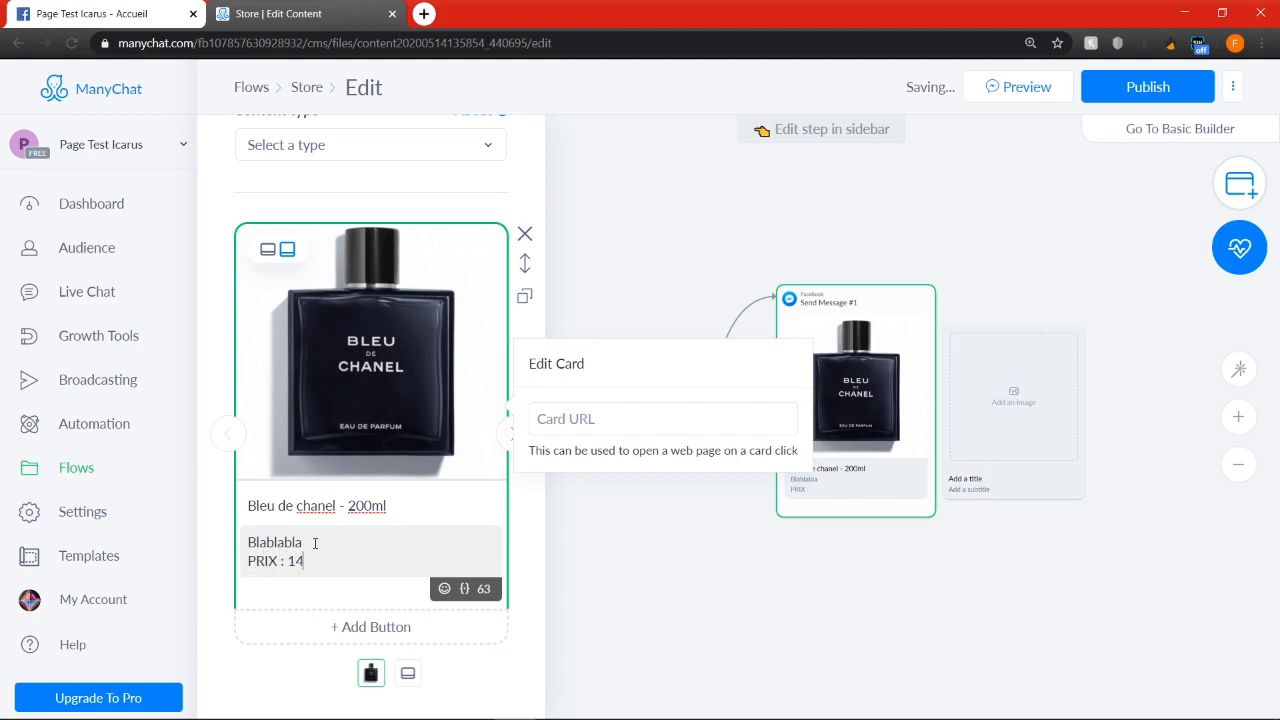
{"action": "type", "text": " 000 D"}
Add a button titled "Commander" to the Bleu de chanel card
{"action": "scroll", "coordinate": [315, 542], "scroll_direction": "down", "scroll_amount": 2}
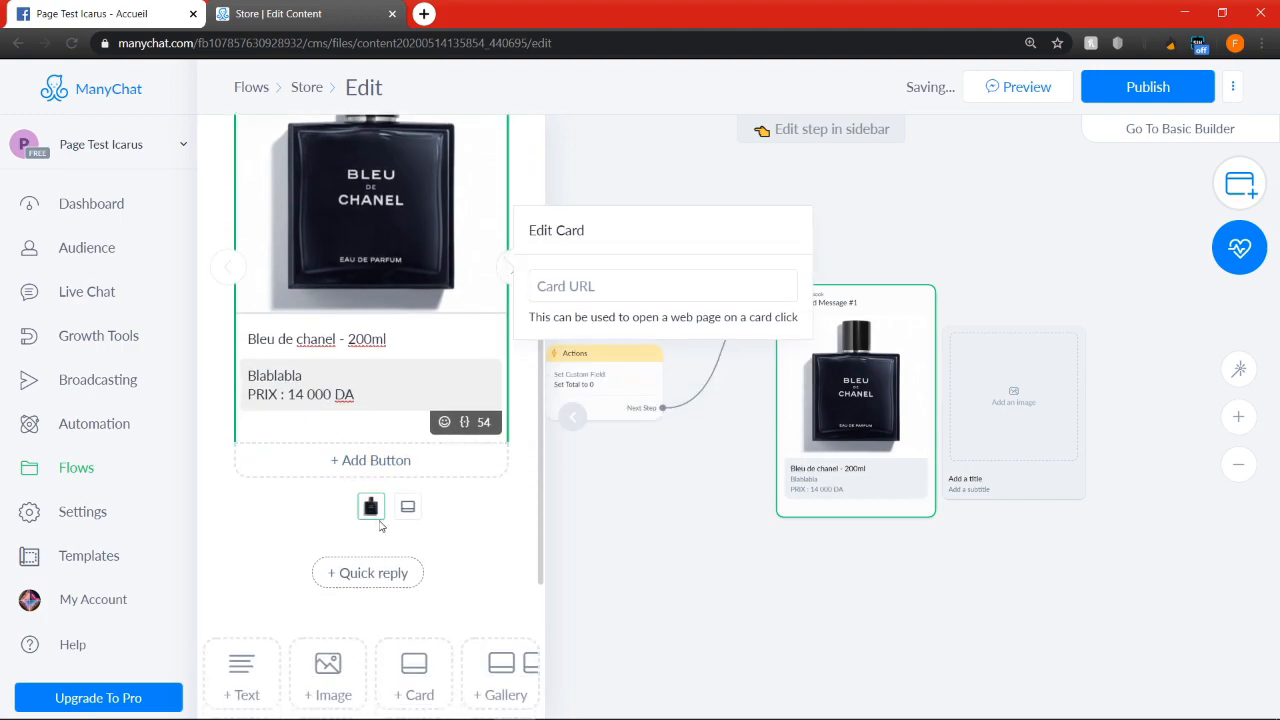
{"action": "left_click", "coordinate": [403, 462]}
{"action": "triple_click", "coordinate": [619, 287]}
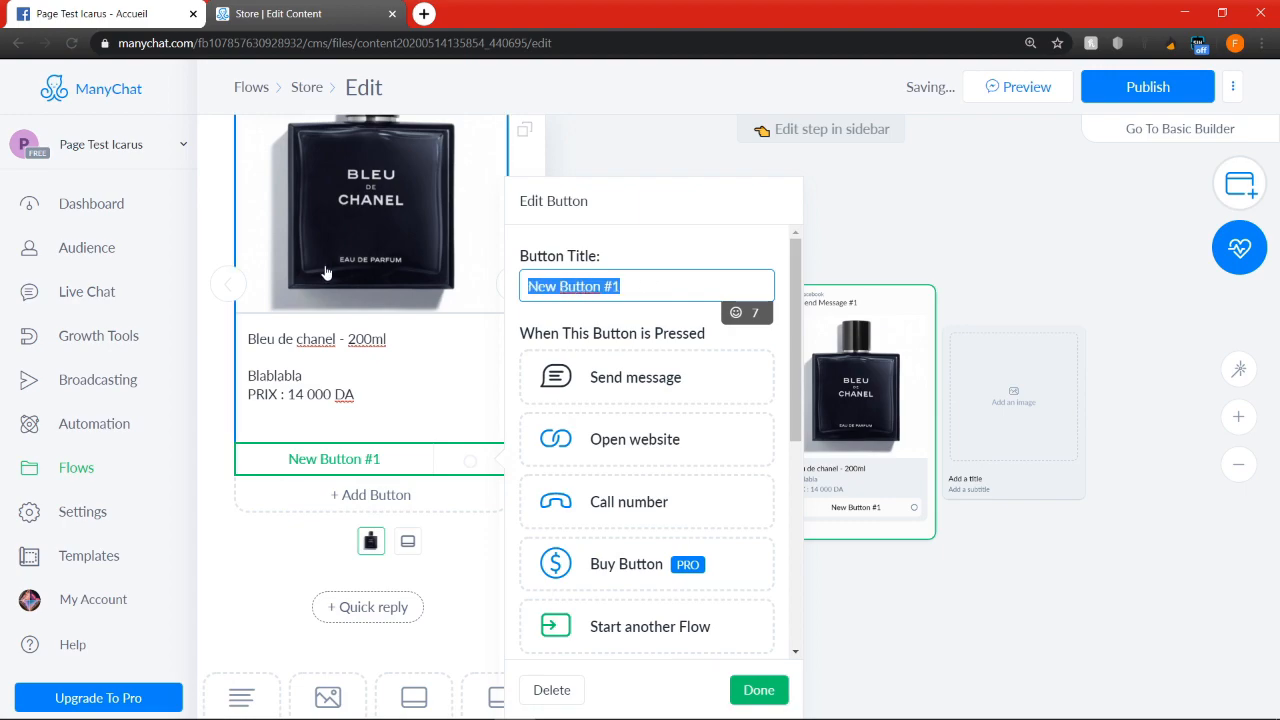
{"action": "type", "text": "Commander"}
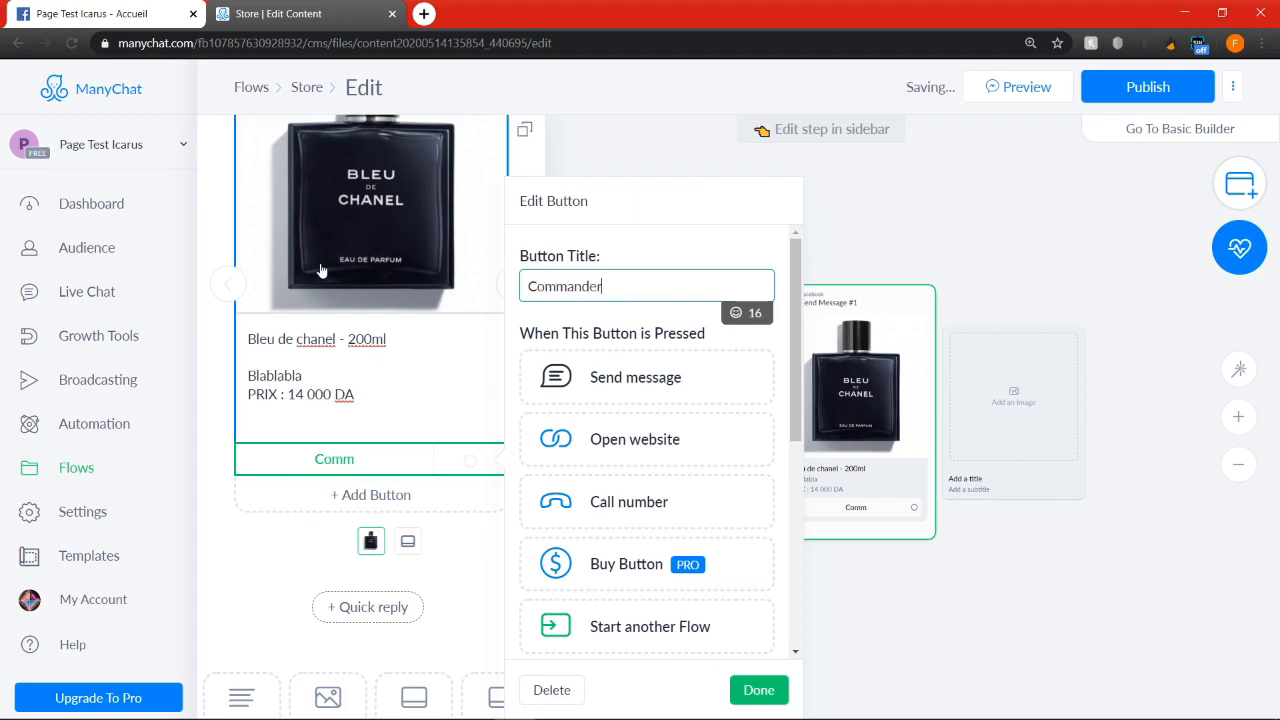
Append the shopping cart emoji to the "Commander" button title, searching the emojis for "Shop", and finish editing the button
{"action": "left_click", "coordinate": [737, 314]}
{"action": "left_click", "coordinate": [692, 289]}
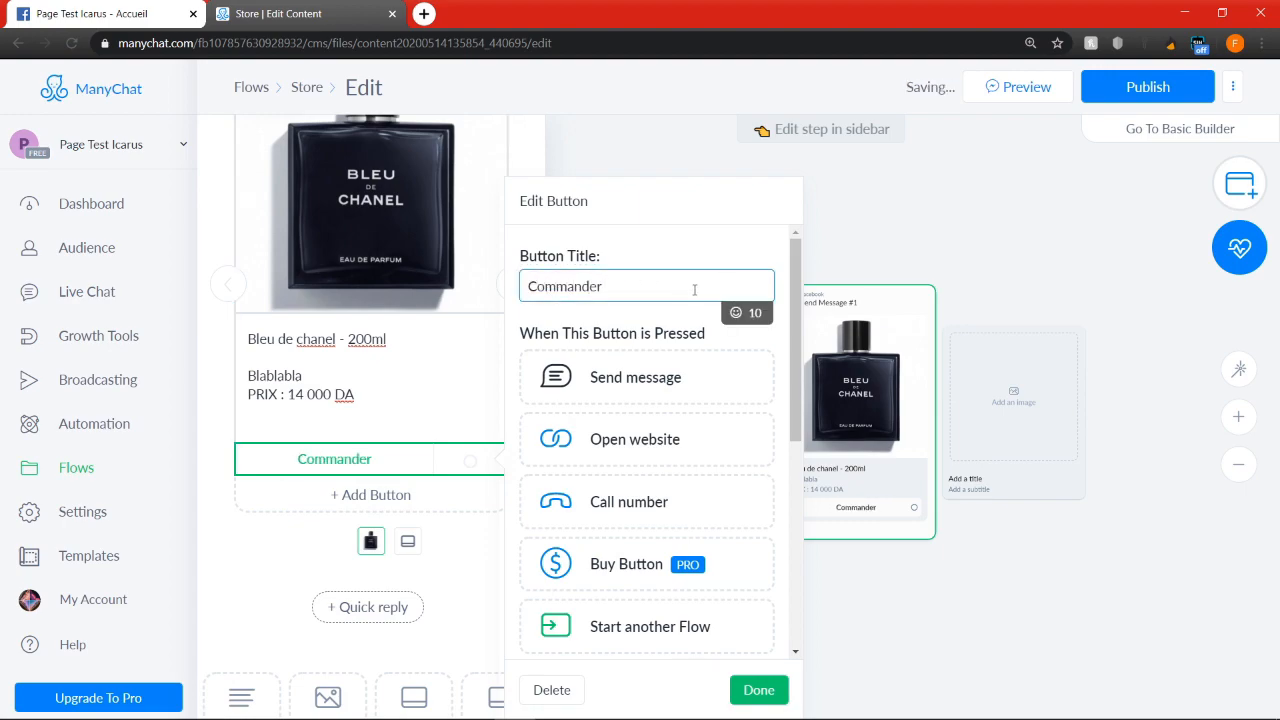
{"action": "left_click", "coordinate": [737, 313]}
{"action": "left_click", "coordinate": [661, 394]}
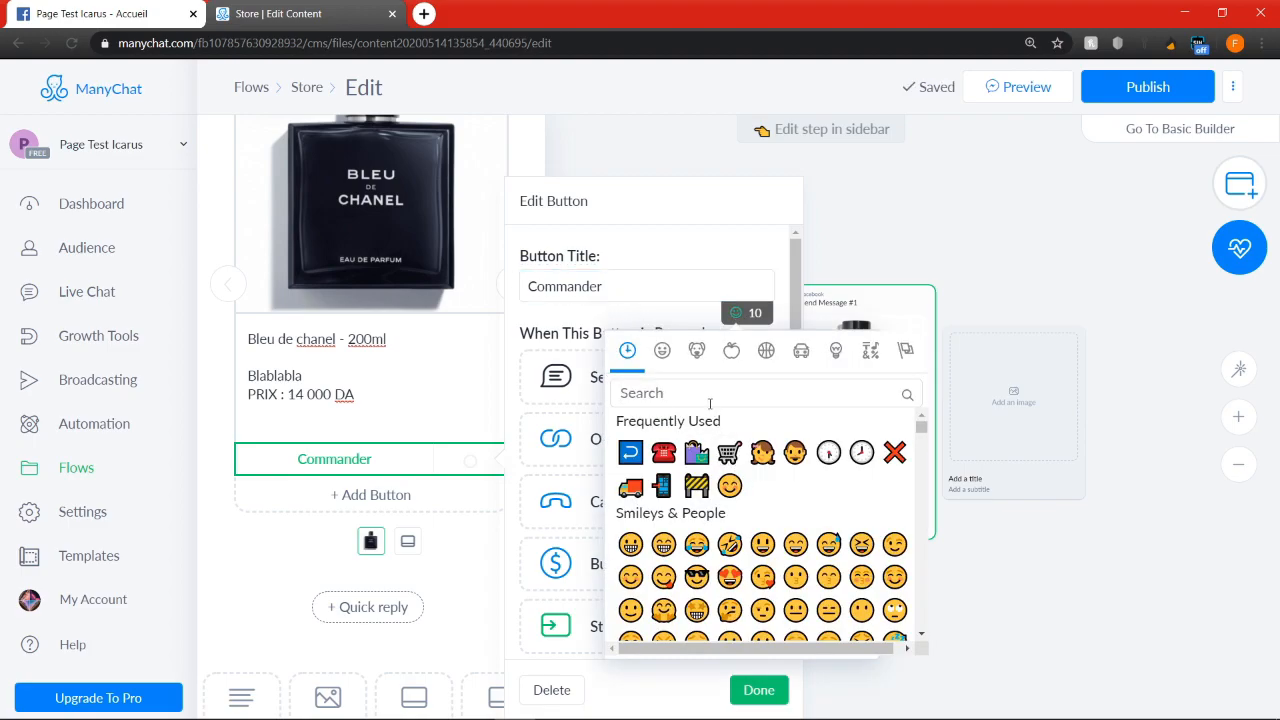
{"action": "type", "text": "Shop"}
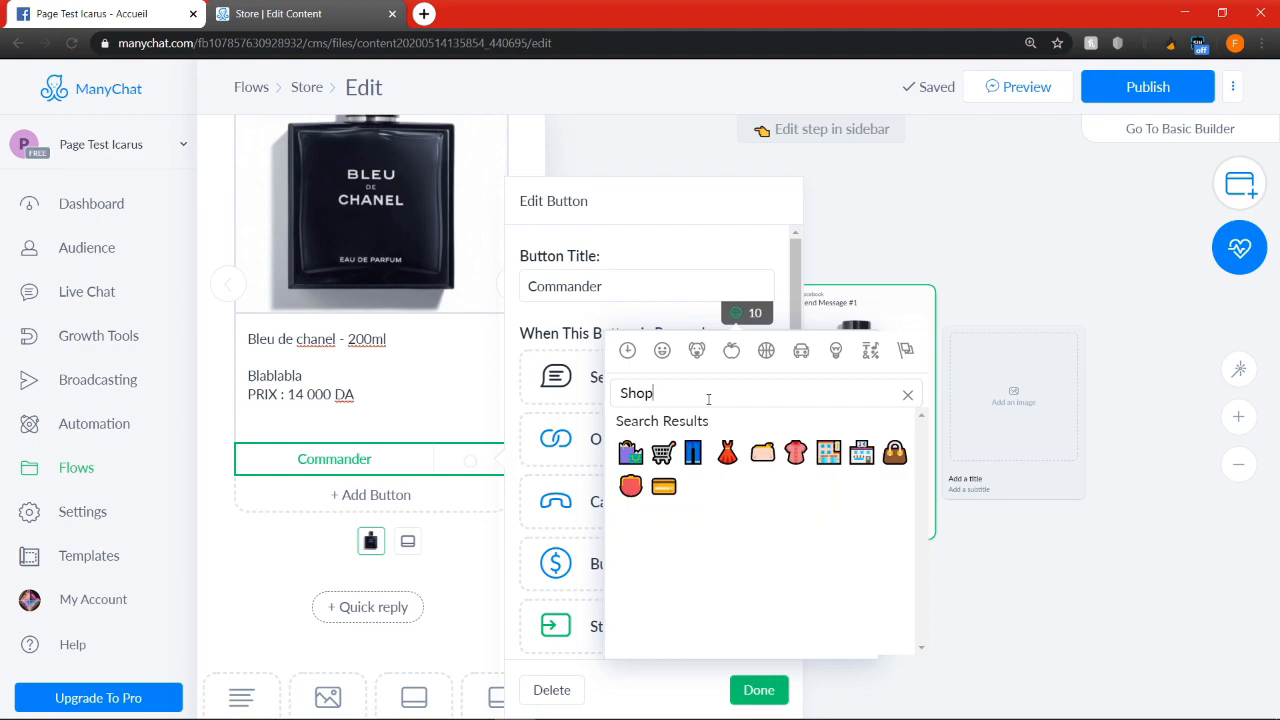
{"action": "left_click", "coordinate": [664, 459]}
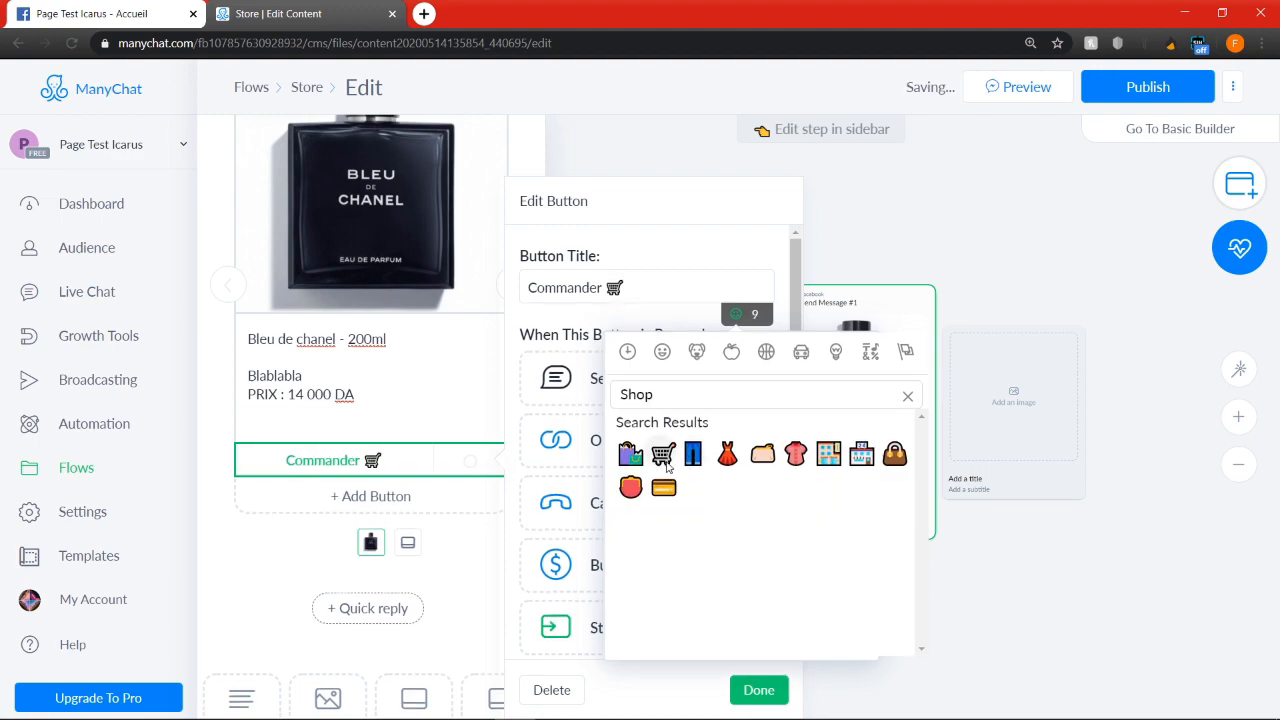
{"action": "left_click", "coordinate": [757, 690]}
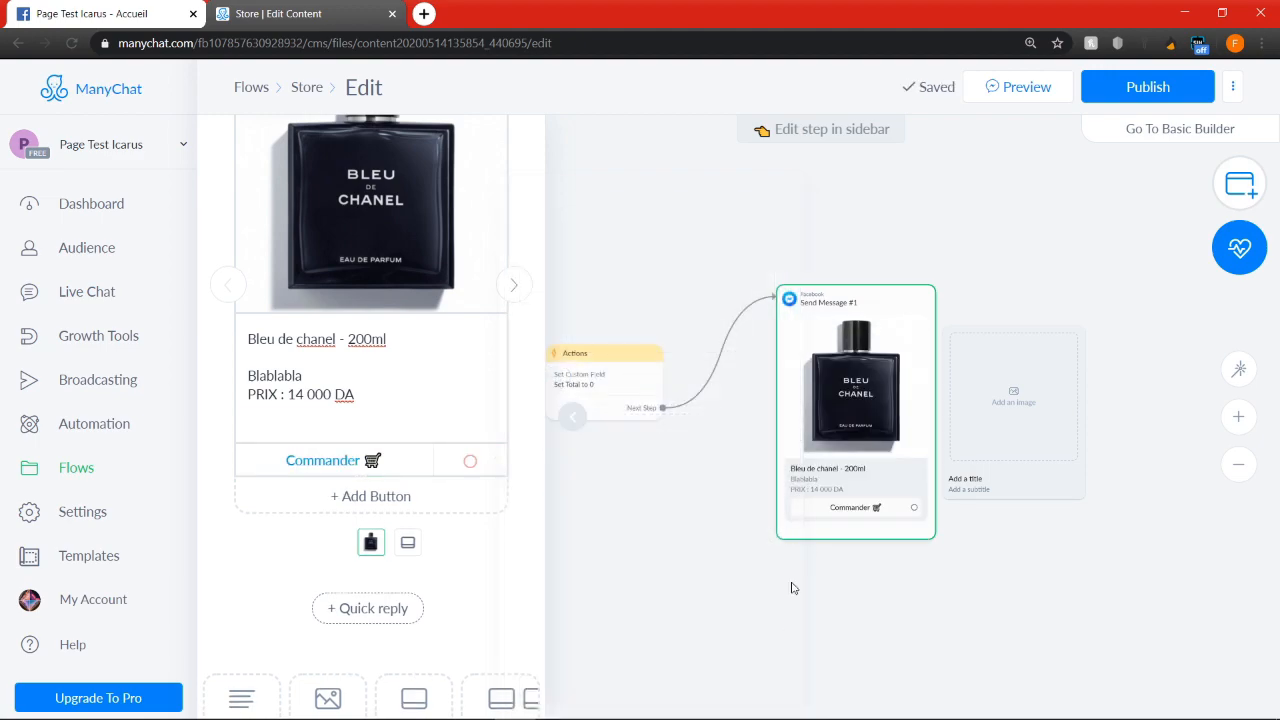
Upload guerlain-l-homme-ideal.jpg as the image of the gallery's empty second card
{"action": "left_click_drag", "start_coordinate": [1034, 596], "coordinate": [850, 579]}
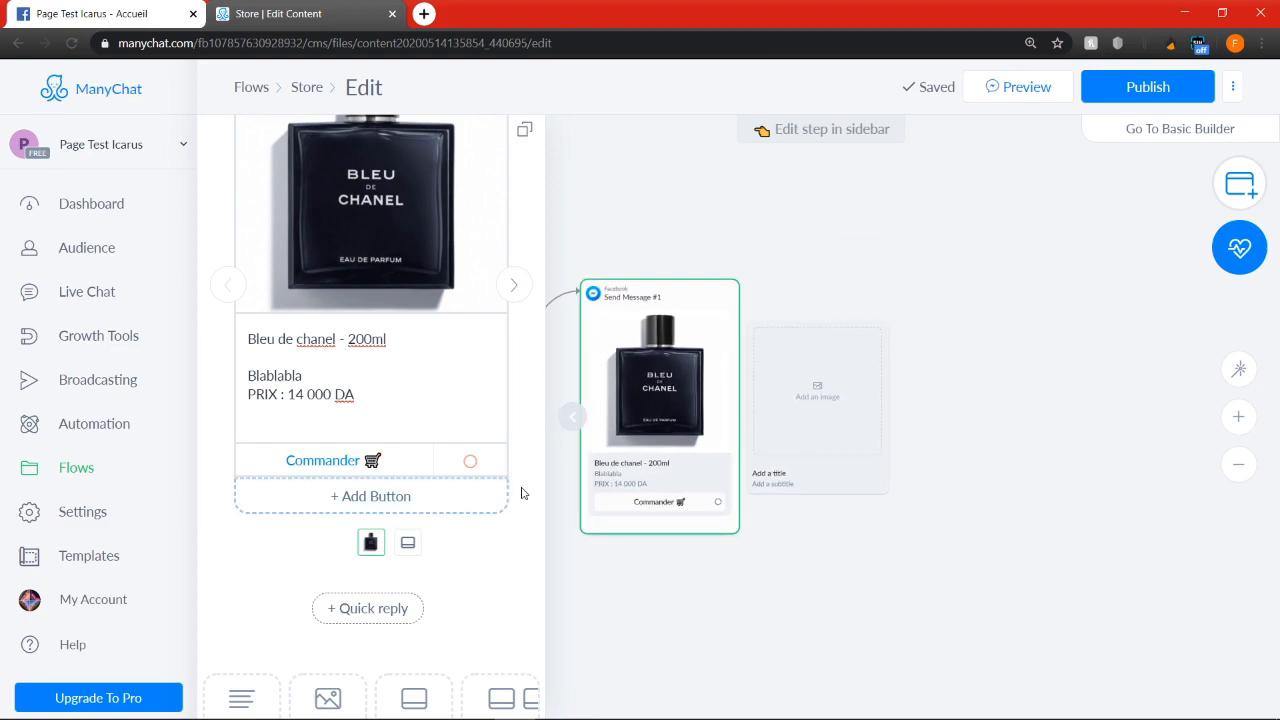
{"action": "left_click", "coordinate": [820, 410]}
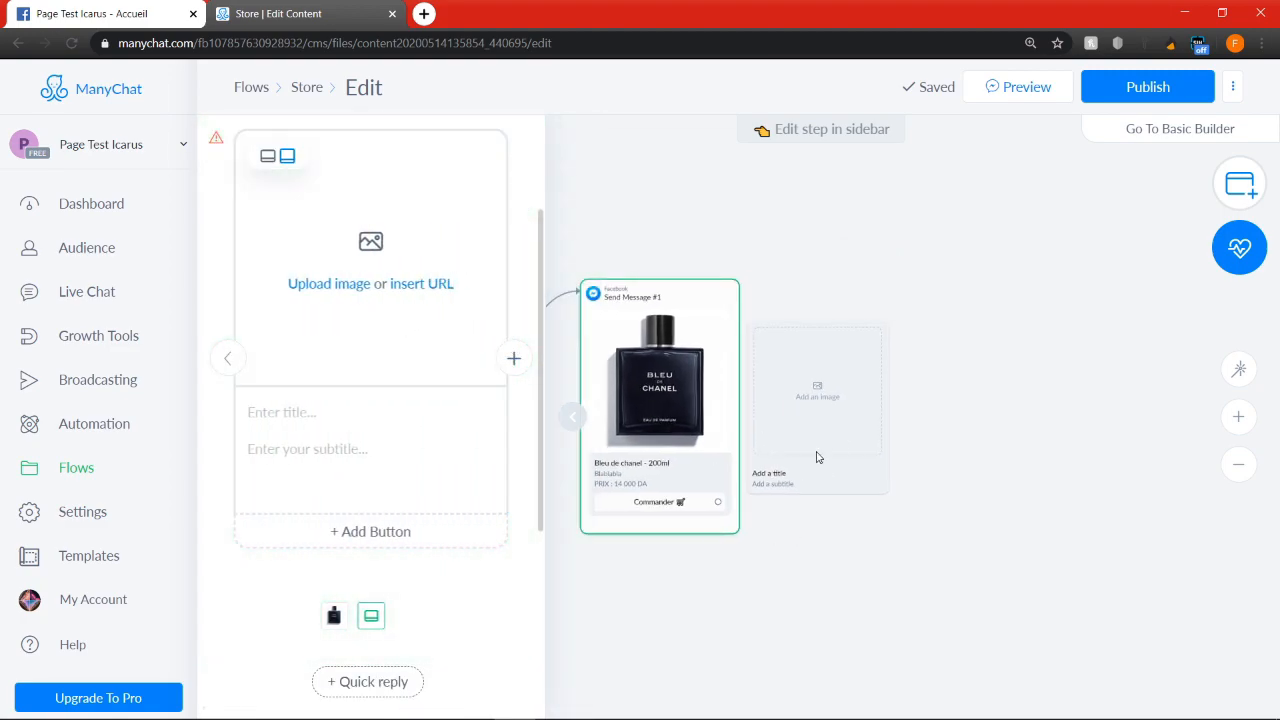
{"action": "left_click", "coordinate": [351, 287]}
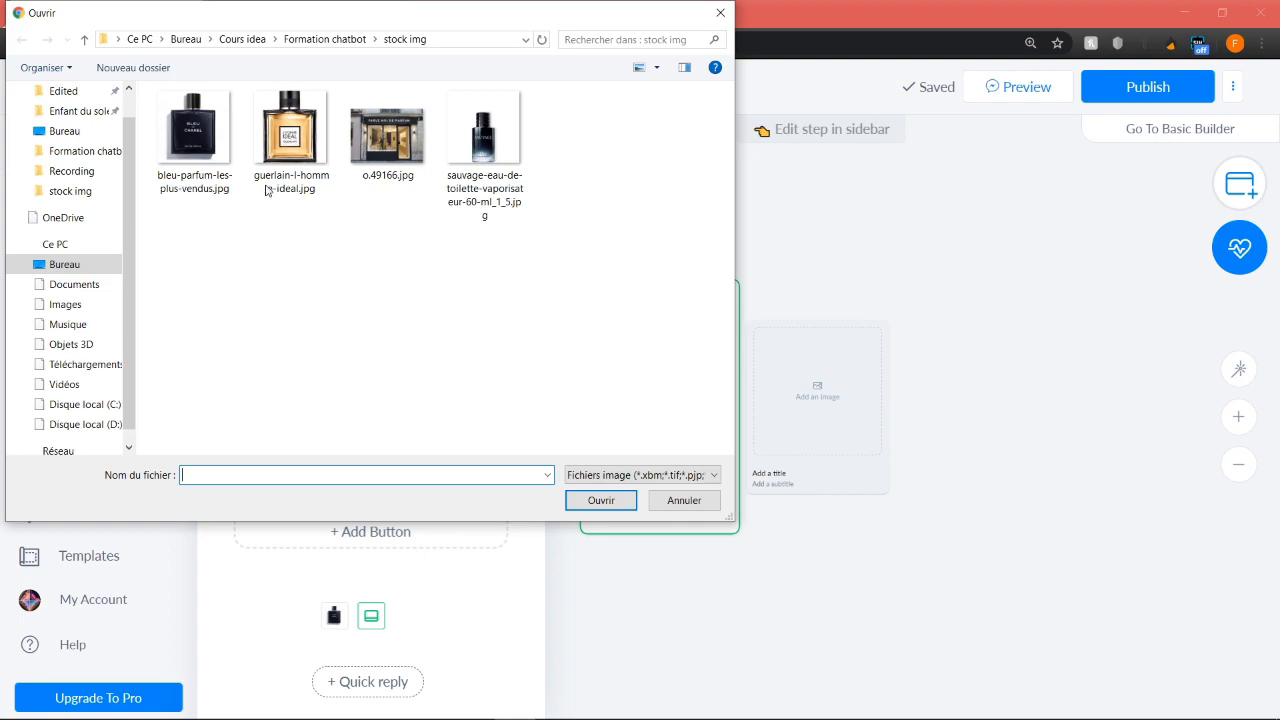
{"action": "left_click", "coordinate": [291, 135]}
{"action": "left_click", "coordinate": [627, 508]}
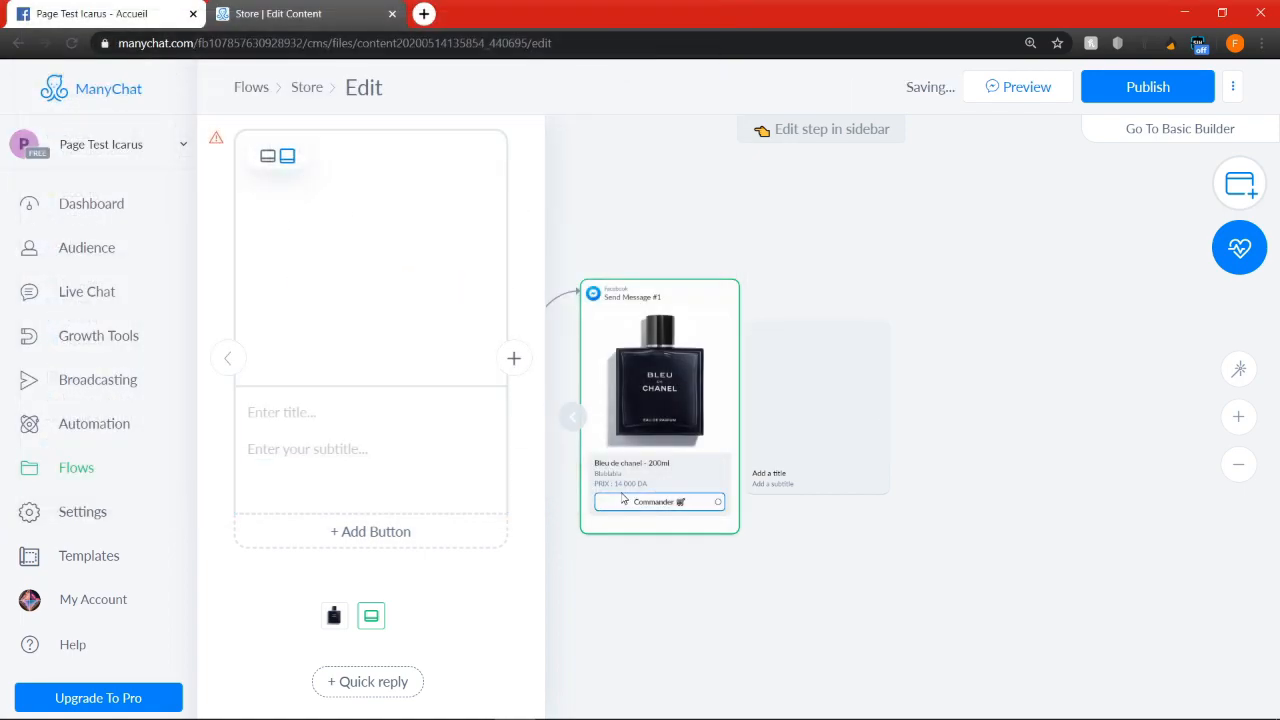
Title the second card "L'homme ideal guerain - 200ml" and set its subtitle to "Blablabla" with "18 000 DA" on a second line
{"action": "left_click", "coordinate": [361, 415]}
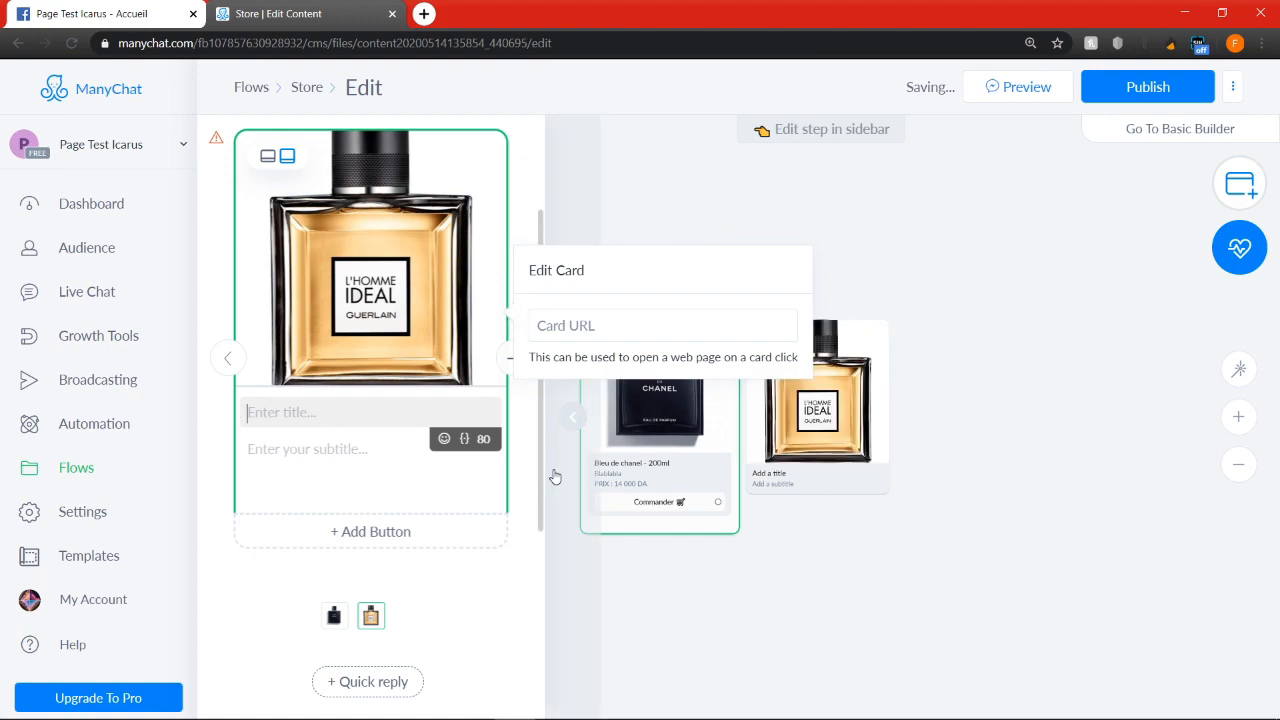
{"action": "type", "text": "L'homme ideal guerain - 200ml"}
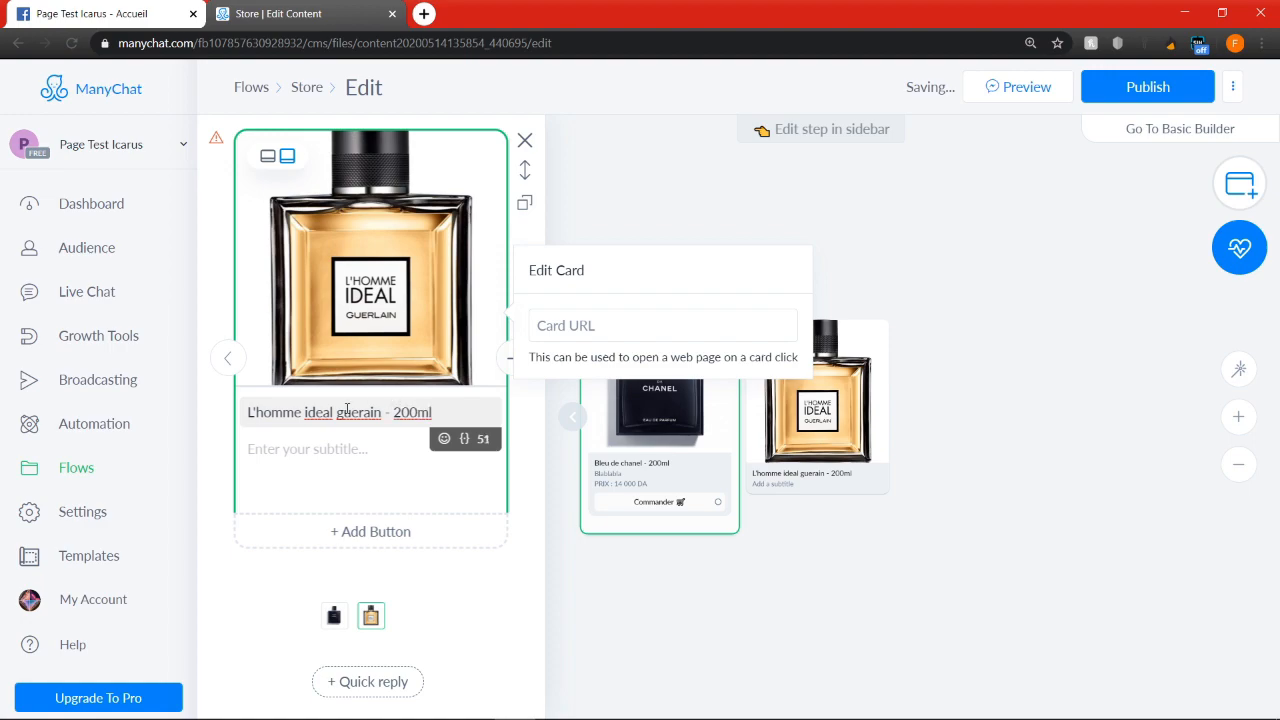
{"action": "left_click", "coordinate": [258, 449]}
{"action": "type", "text": "Blablabla"}
{"action": "key", "text": "Return"}
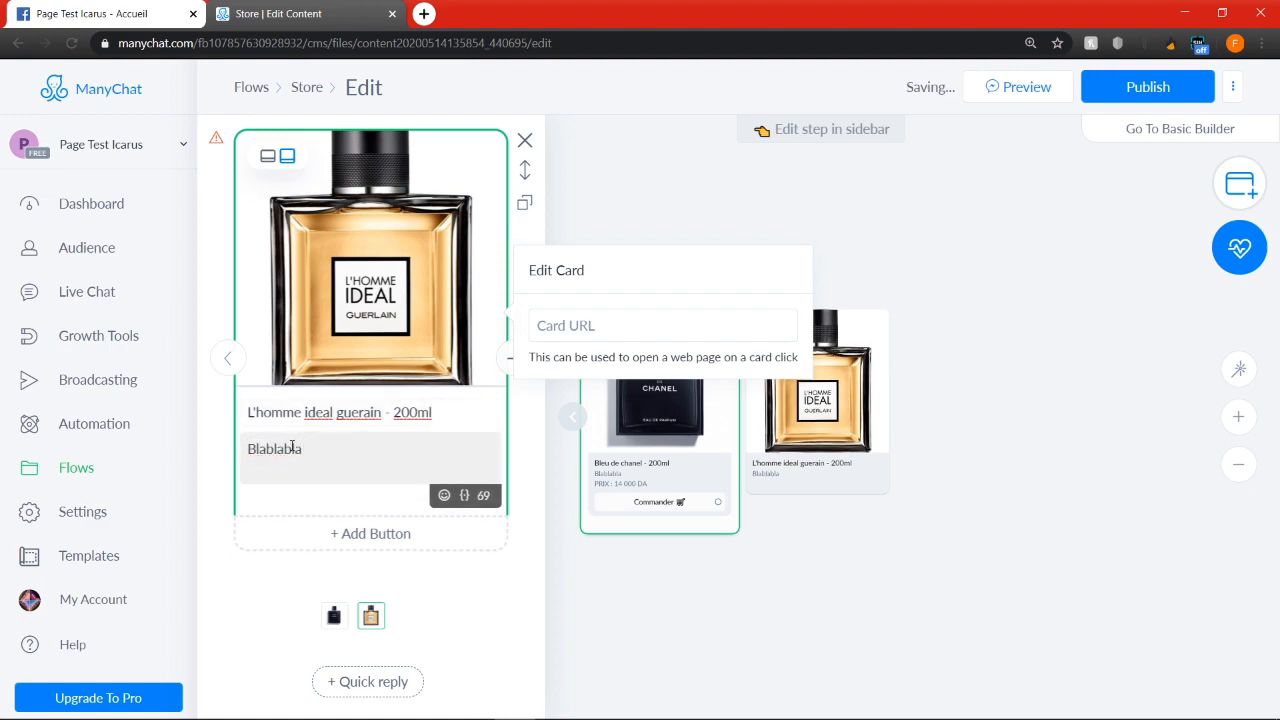
{"action": "type", "text": "18 000 DA"}
Copy the "Commander 🛒" title from the first card's button and use it for a new button on the L'homme ideal card
{"action": "left_click", "coordinate": [660, 502]}
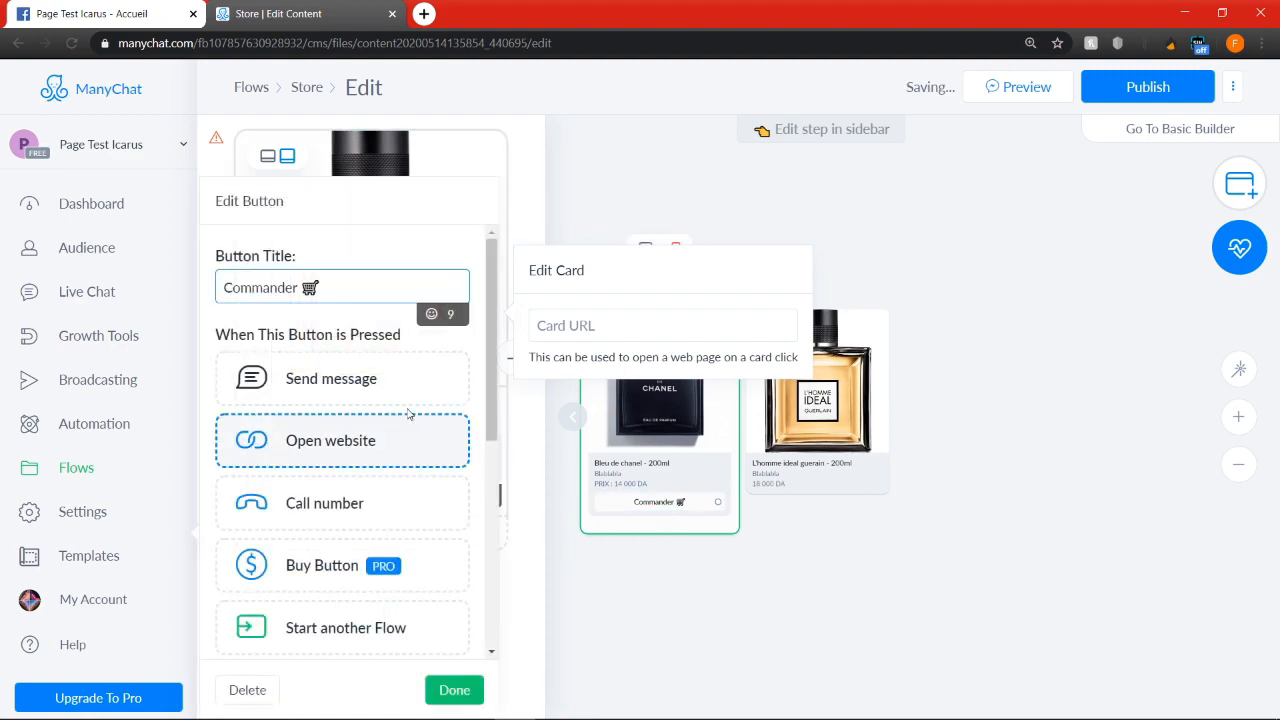
{"action": "left_click", "coordinate": [374, 276]}
{"action": "key", "text": "ctrl+a"}
{"action": "key", "text": "ctrl+c"}
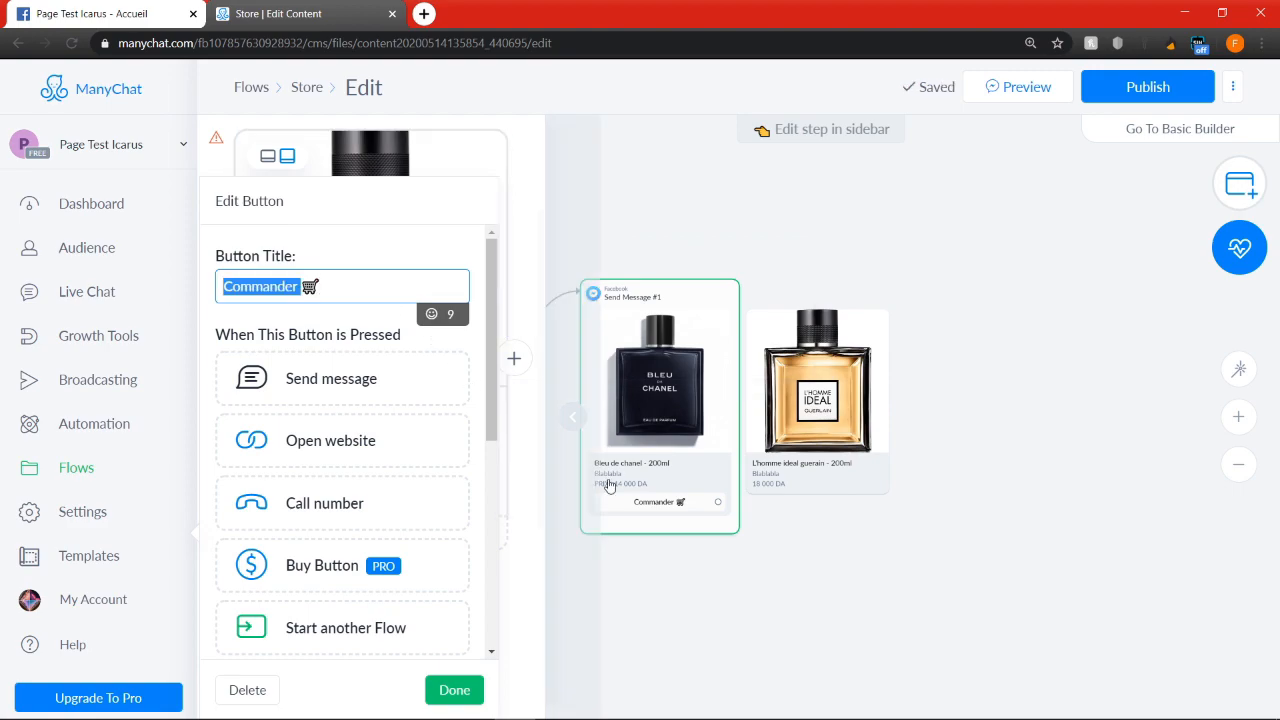
{"action": "left_click", "coordinate": [843, 534]}
{"action": "left_click", "coordinate": [820, 483]}
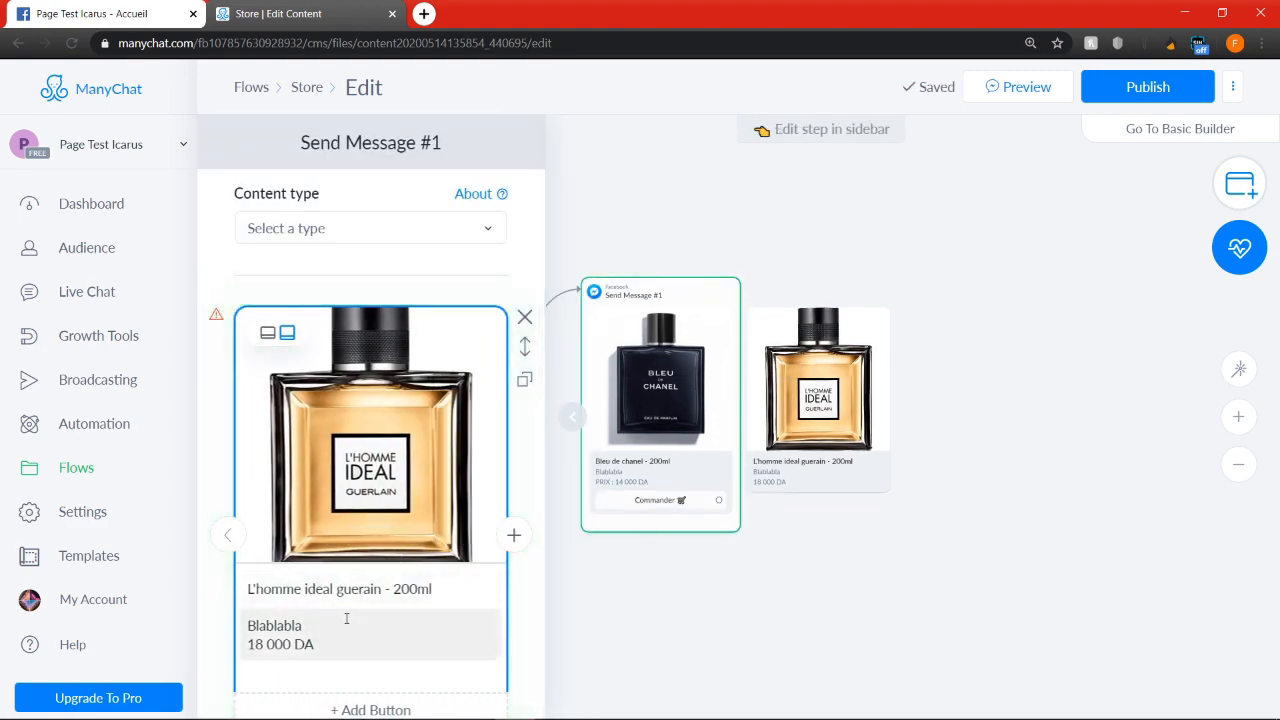
{"action": "scroll", "coordinate": [346, 619], "scroll_direction": "down", "scroll_amount": 5}
{"action": "left_click", "coordinate": [392, 555]}
{"action": "key", "text": "ctrl+a"}
{"action": "key", "text": "ctrl+v"}
{"action": "left_click", "coordinate": [911, 569]}
Add a third card to the gallery and upload sauvage-eau-de-toilette-vaporisateur-60-ml_1_5.jpg as its image
{"action": "left_click_drag", "start_coordinate": [976, 391], "coordinate": [797, 391]}
{"action": "left_click", "coordinate": [602, 391]}
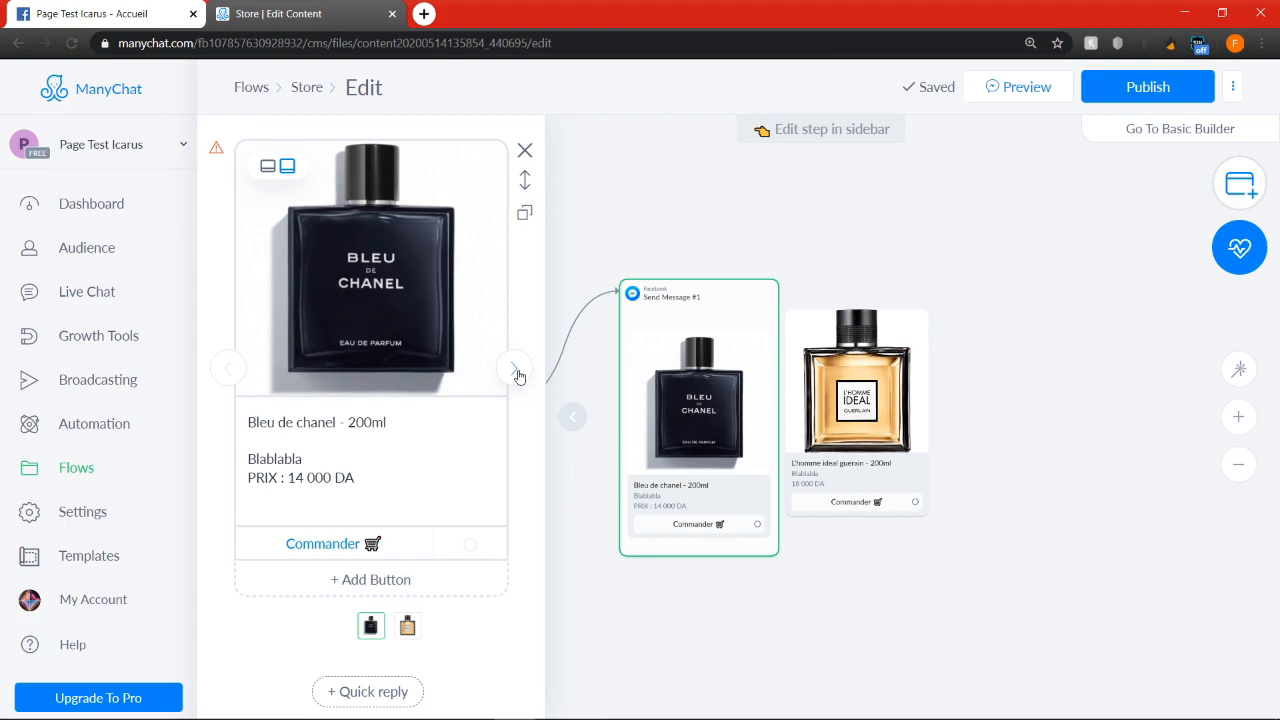
{"action": "left_click", "coordinate": [517, 372]}
{"action": "left_click", "coordinate": [514, 369]}
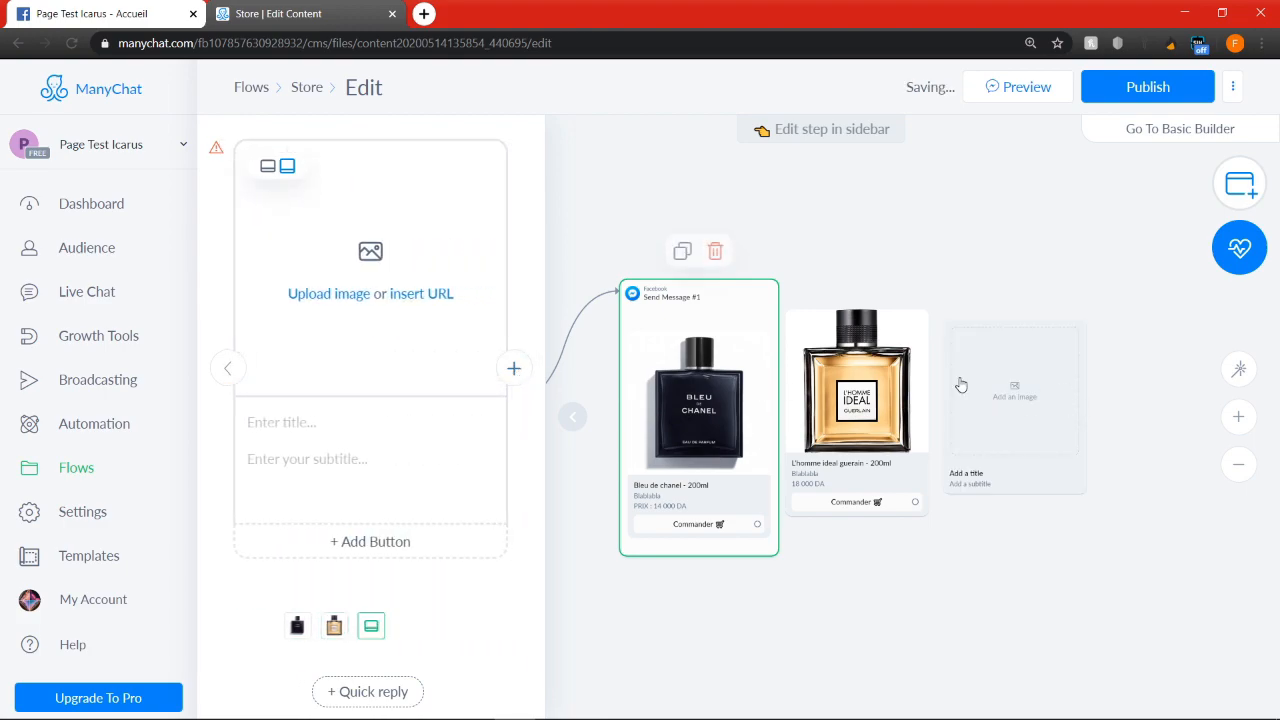
{"action": "left_click", "coordinate": [332, 293]}
{"action": "left_click", "coordinate": [484, 150]}
{"action": "left_click", "coordinate": [600, 500]}
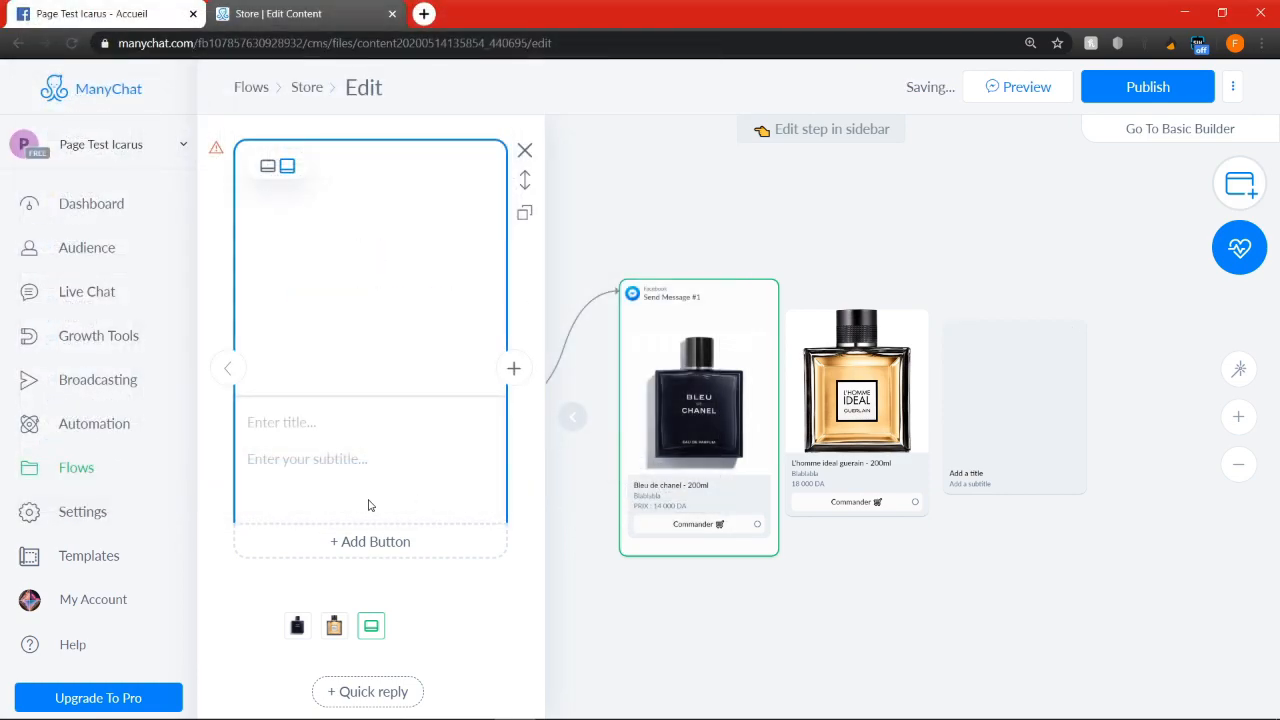
Title the third gallery card "Dior sauvage - 150ml"
{"action": "left_click", "coordinate": [343, 420]}
{"action": "type", "text": "Dior"}
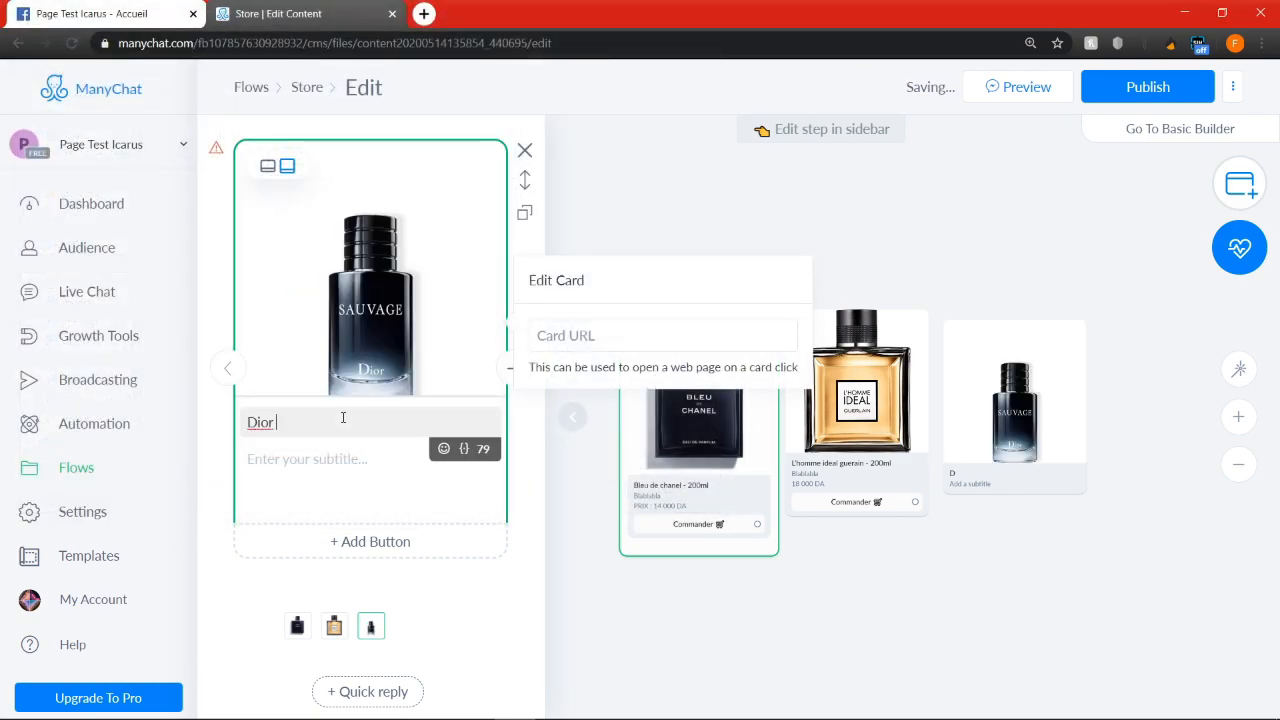
{"action": "type", "text": " sauva"}
{"action": "key", "text": "BackSpace"}
{"action": "key", "text": "BackSpace"}
{"action": "key", "text": "BackSpace"}
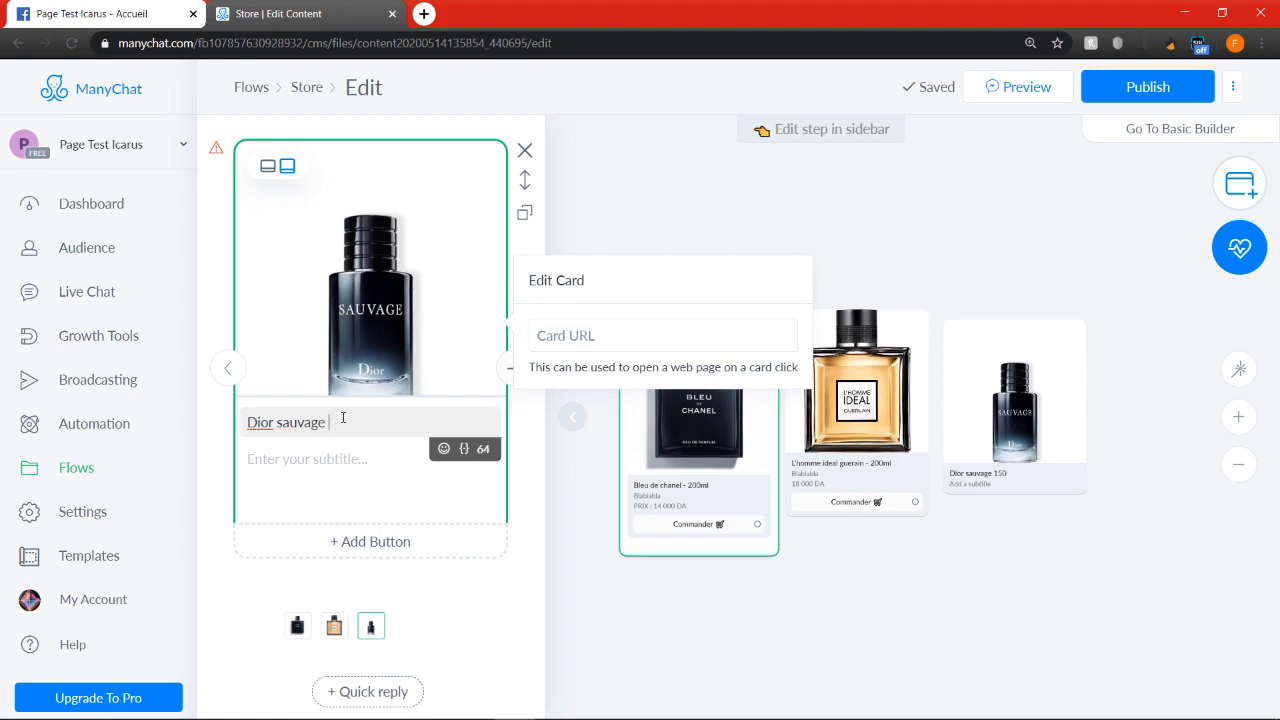
{"action": "type", "text": "- 150ml"}
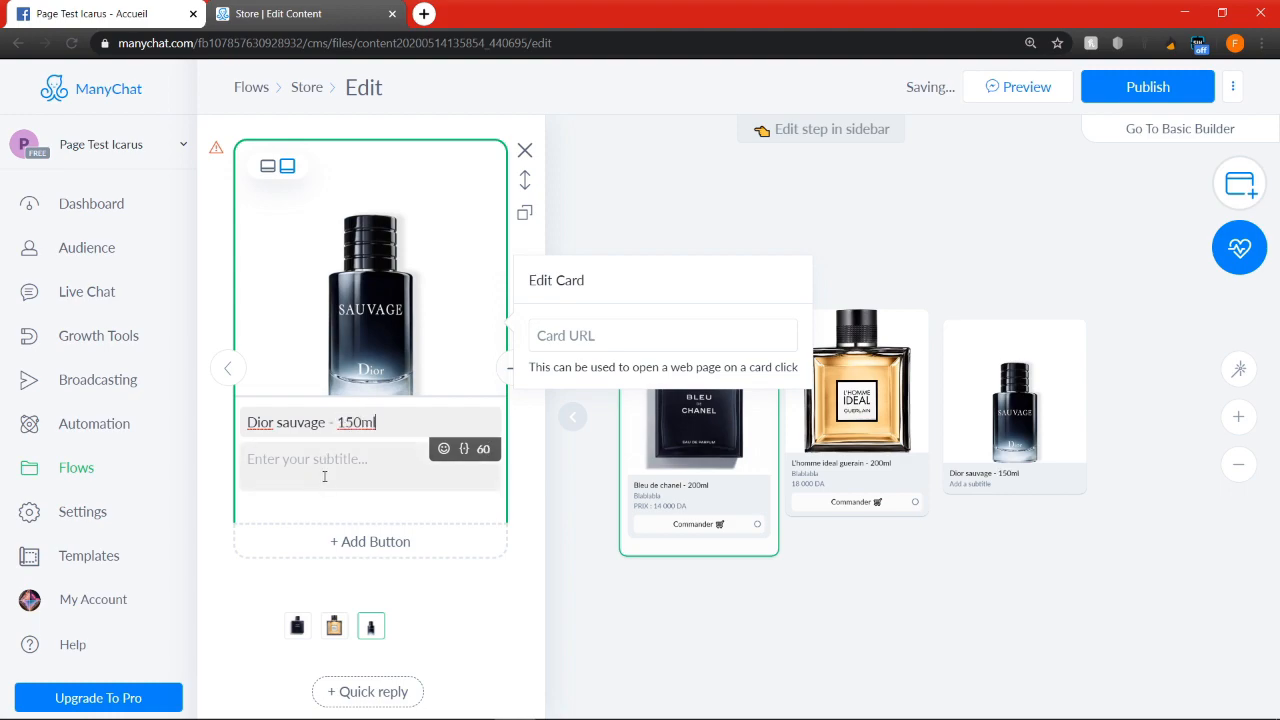
Set the Dior sauvage card's subtitle to "Blablabla" with "PRIX : 15 000 DA" on a second line
{"action": "left_click", "coordinate": [334, 462]}
{"action": "type", "text": "Blablabla"}
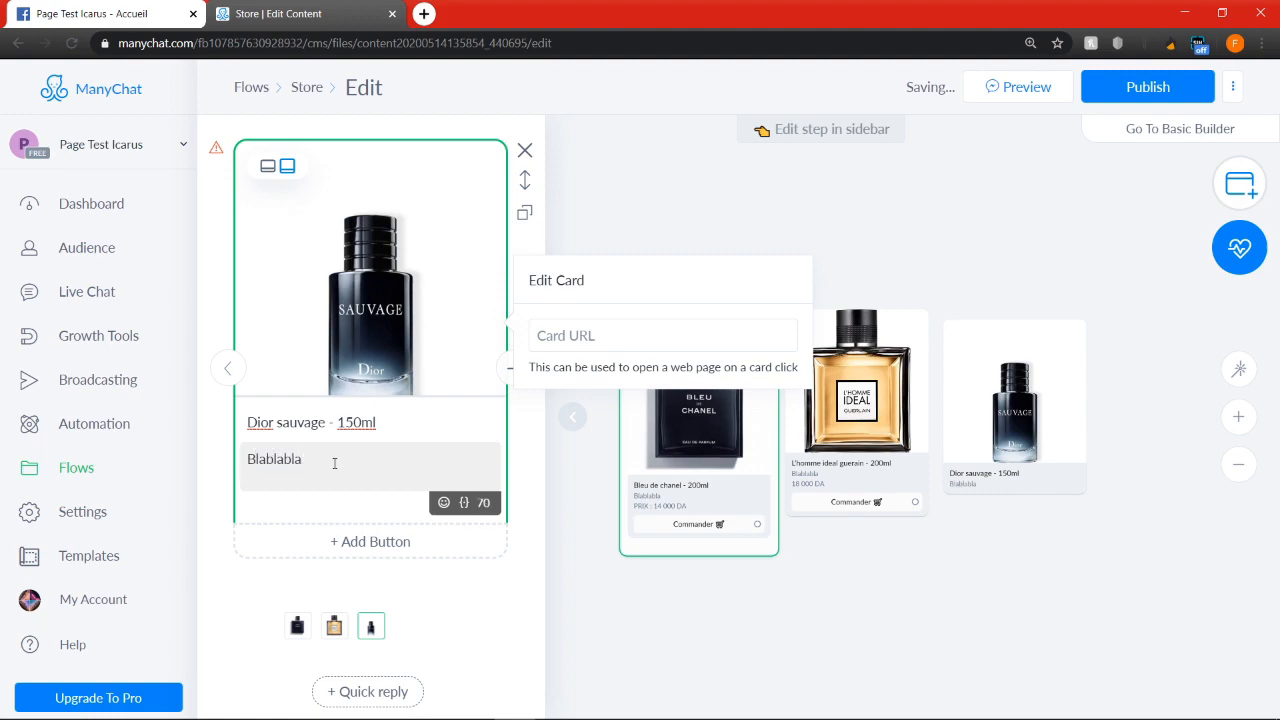
{"action": "key", "text": "Return"}
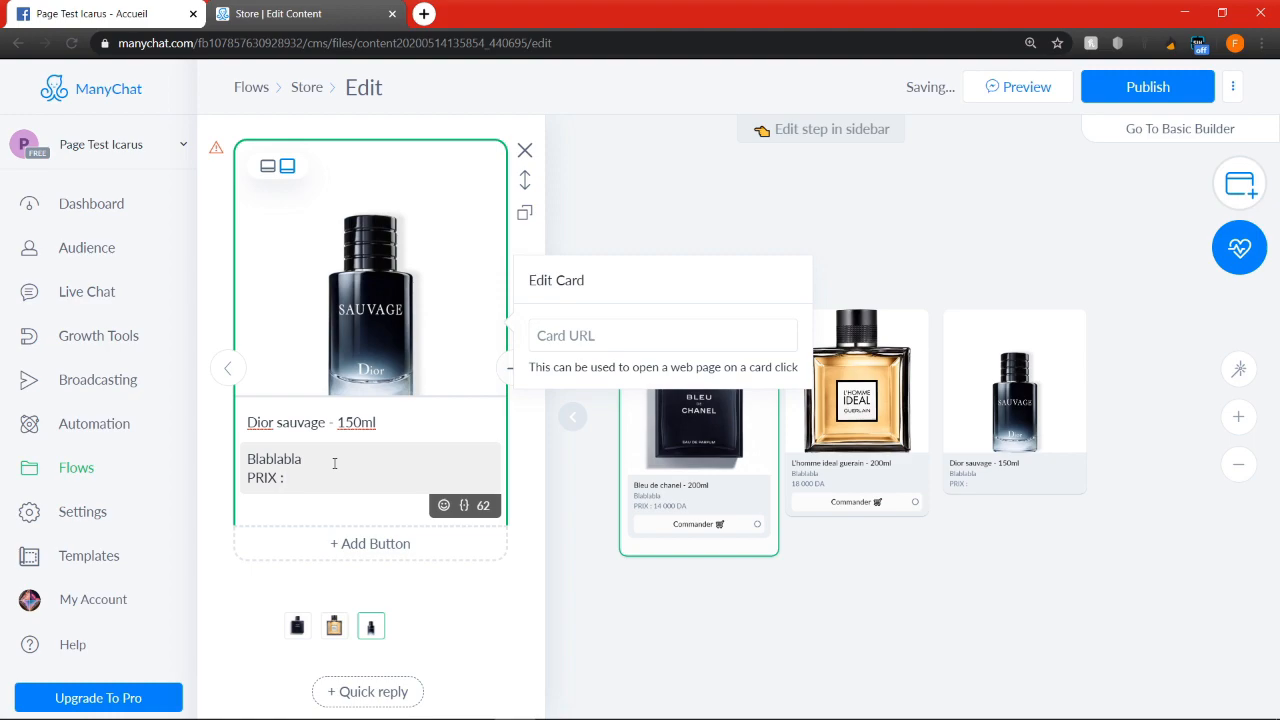
{"action": "type", "text": "PRIX : 150 "}
{"action": "type", "text": "0 DA"}
Prefix the price line in the L'homme ideal card's subtitle with "PRIX :"
{"action": "left_click", "coordinate": [819, 484]}
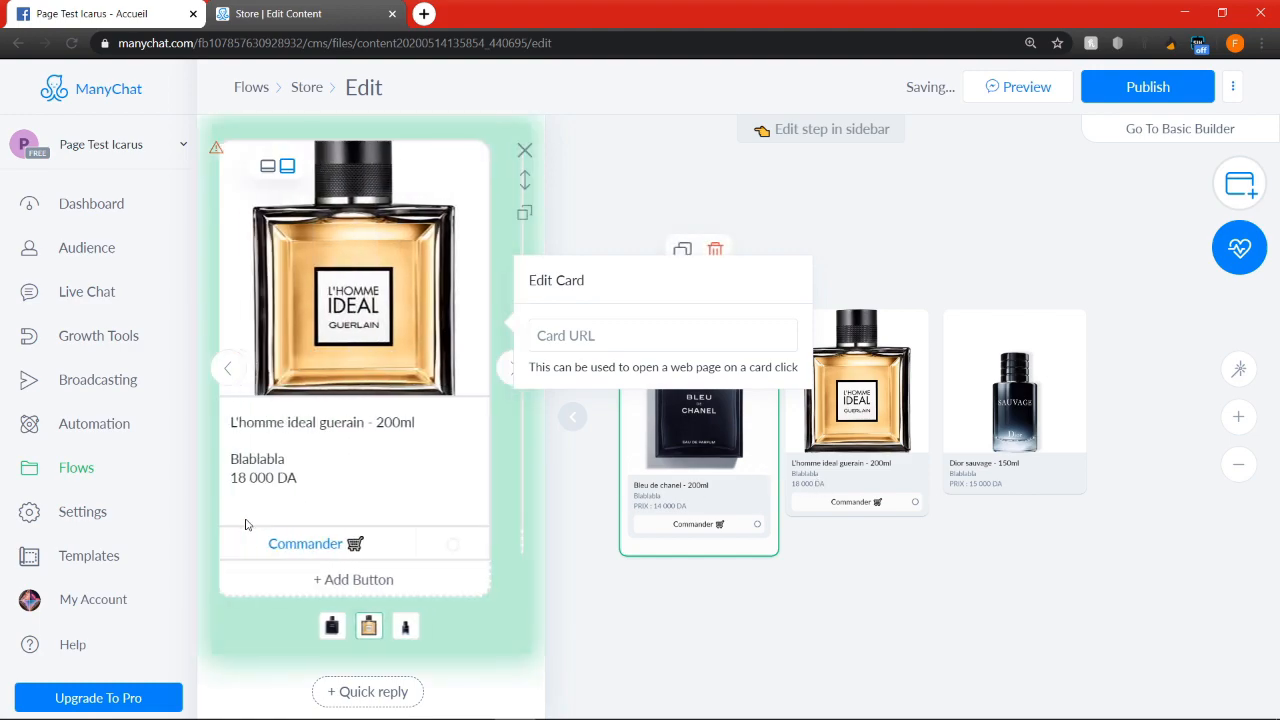
{"action": "left_click", "coordinate": [248, 477]}
{"action": "type", "text": "PRIX :"}
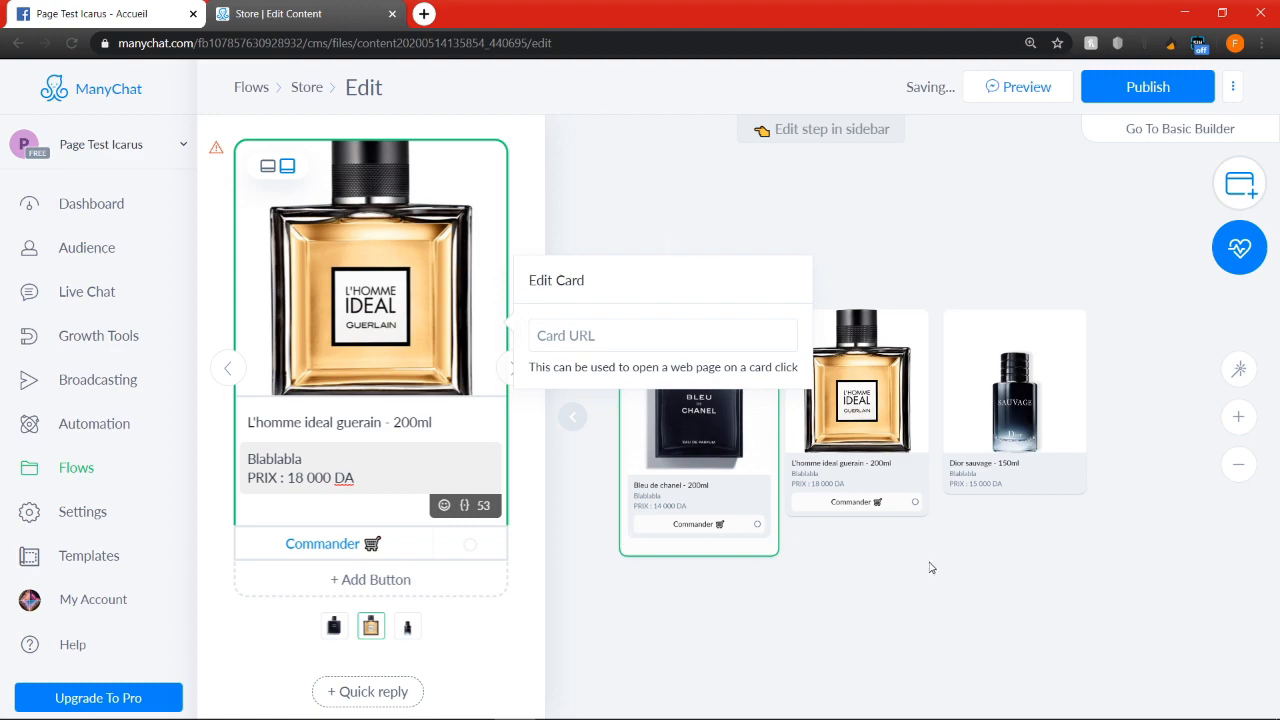
Add a button to the Dior sauvage card and paste "Commander 🛒" as its title
{"action": "left_click", "coordinate": [1024, 474]}
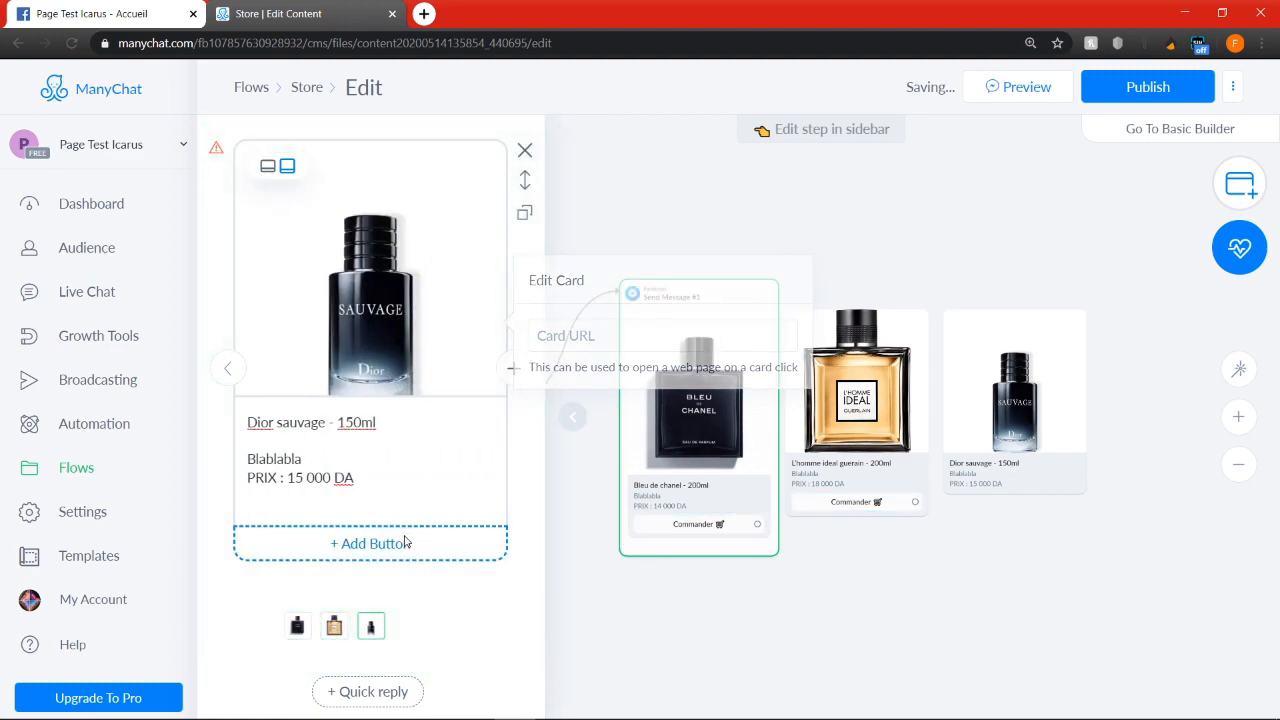
{"action": "left_click", "coordinate": [405, 542]}
{"action": "left_click", "coordinate": [624, 285]}
{"action": "key", "text": "ctrl+a"}
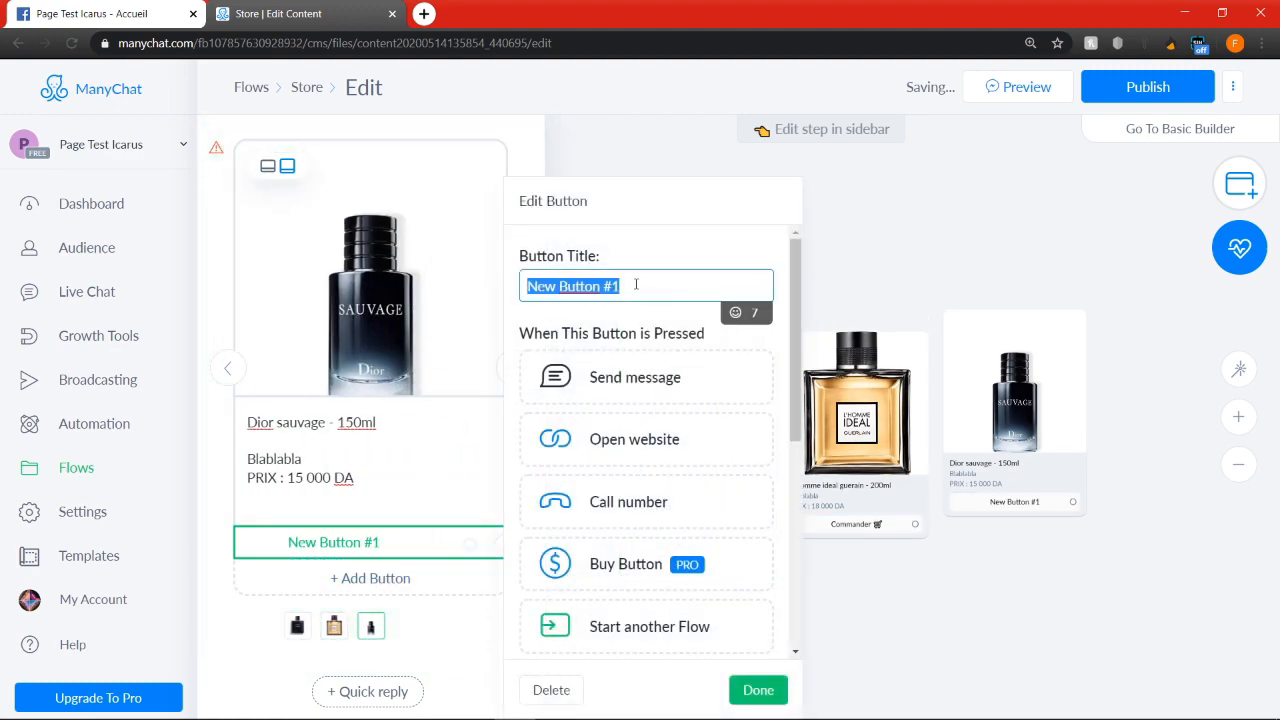
{"action": "key", "text": "ctrl+v"}
{"action": "left_click", "coordinate": [758, 690]}
Connect the Bleu de chanel card's "Commander" button to a new Actions step placed beyond the gallery
{"action": "scroll", "coordinate": [838, 639], "scroll_direction": "down", "scroll_amount": 1}
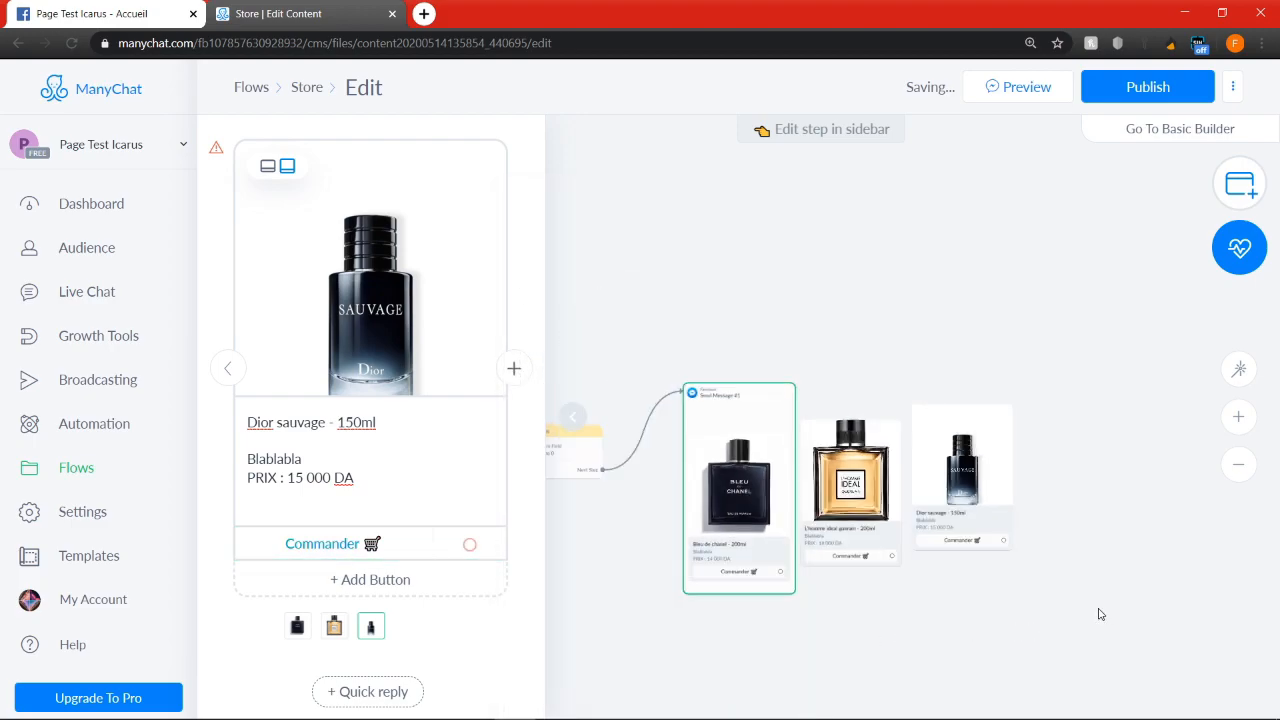
{"action": "left_click_drag", "start_coordinate": [1104, 614], "coordinate": [870, 557]}
{"action": "left_click", "coordinate": [950, 337]}
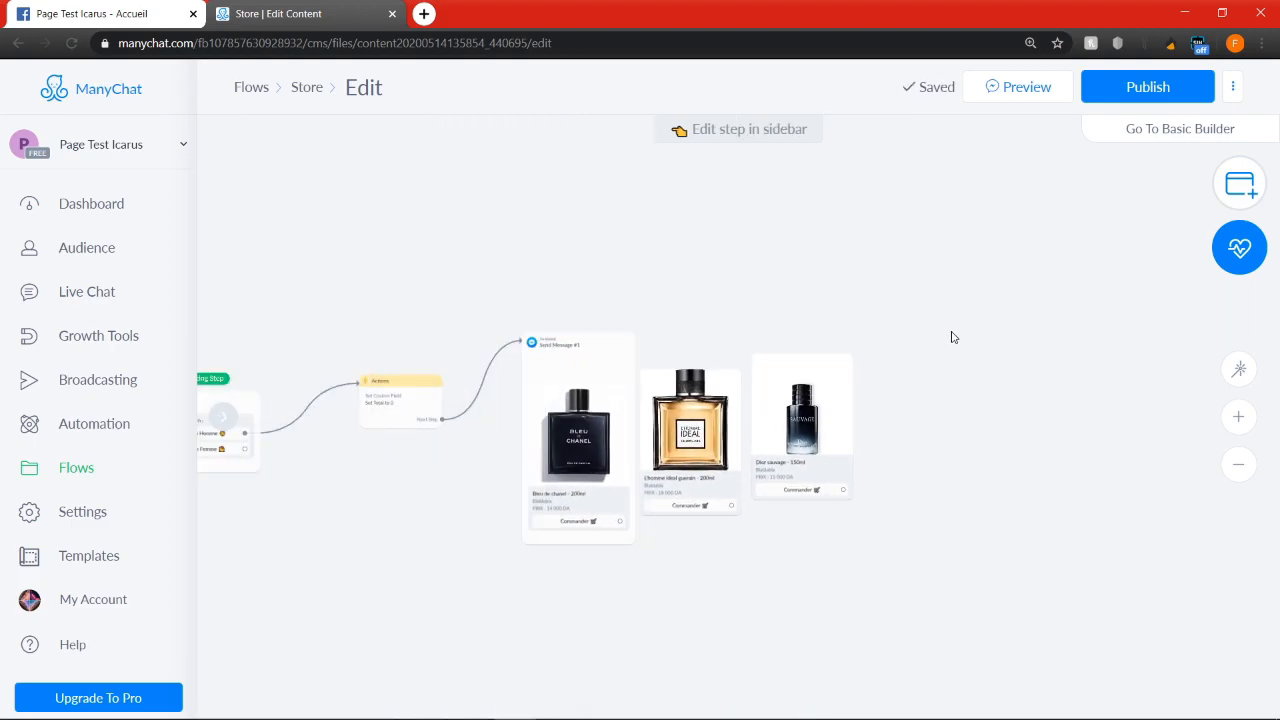
{"action": "left_click_drag", "start_coordinate": [620, 521], "coordinate": [948, 337]}
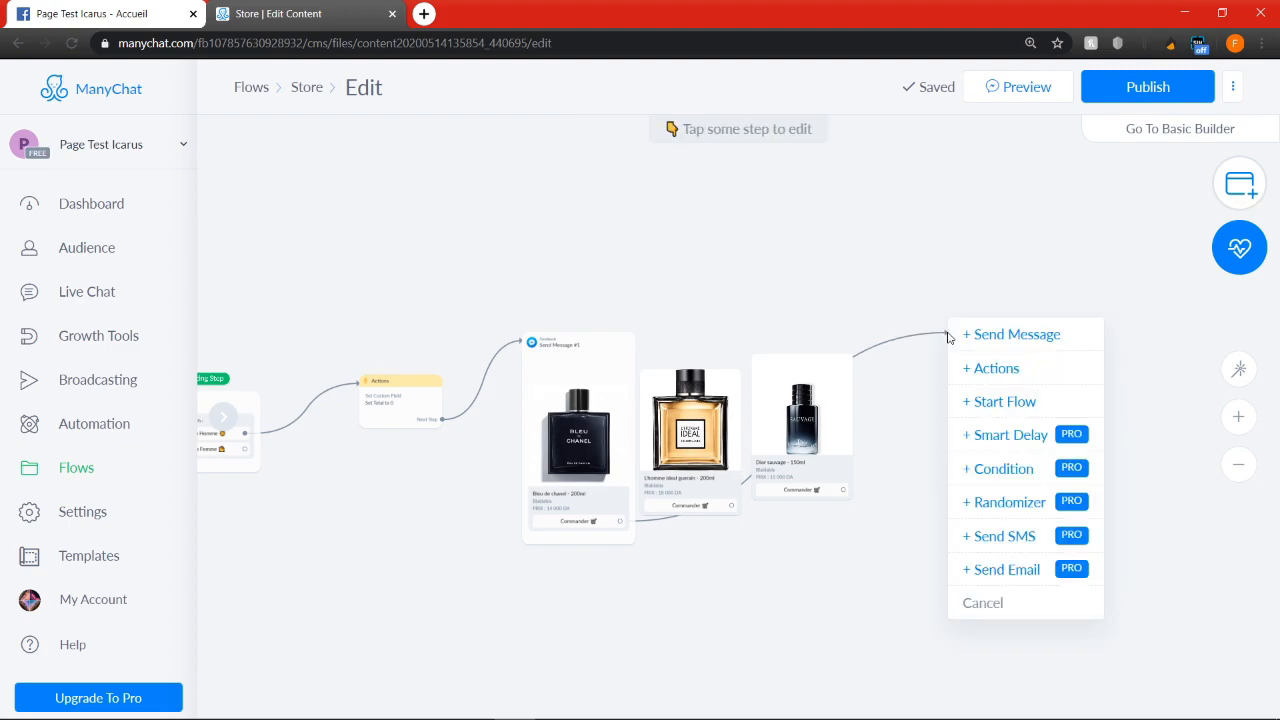
{"action": "left_click", "coordinate": [998, 376]}
Add a Set Custom Field action to the new Actions step and choose Total as its field
{"action": "left_click", "coordinate": [393, 226]}
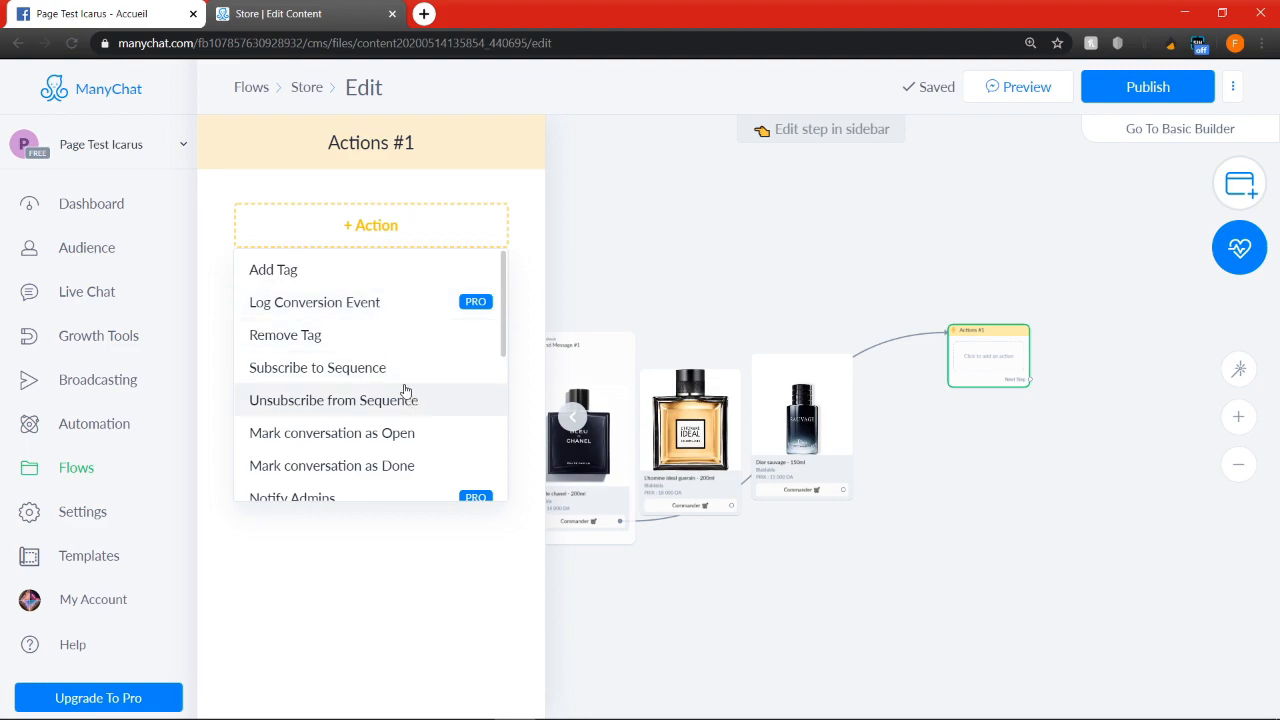
{"action": "scroll", "coordinate": [397, 385], "scroll_direction": "down", "scroll_amount": 3}
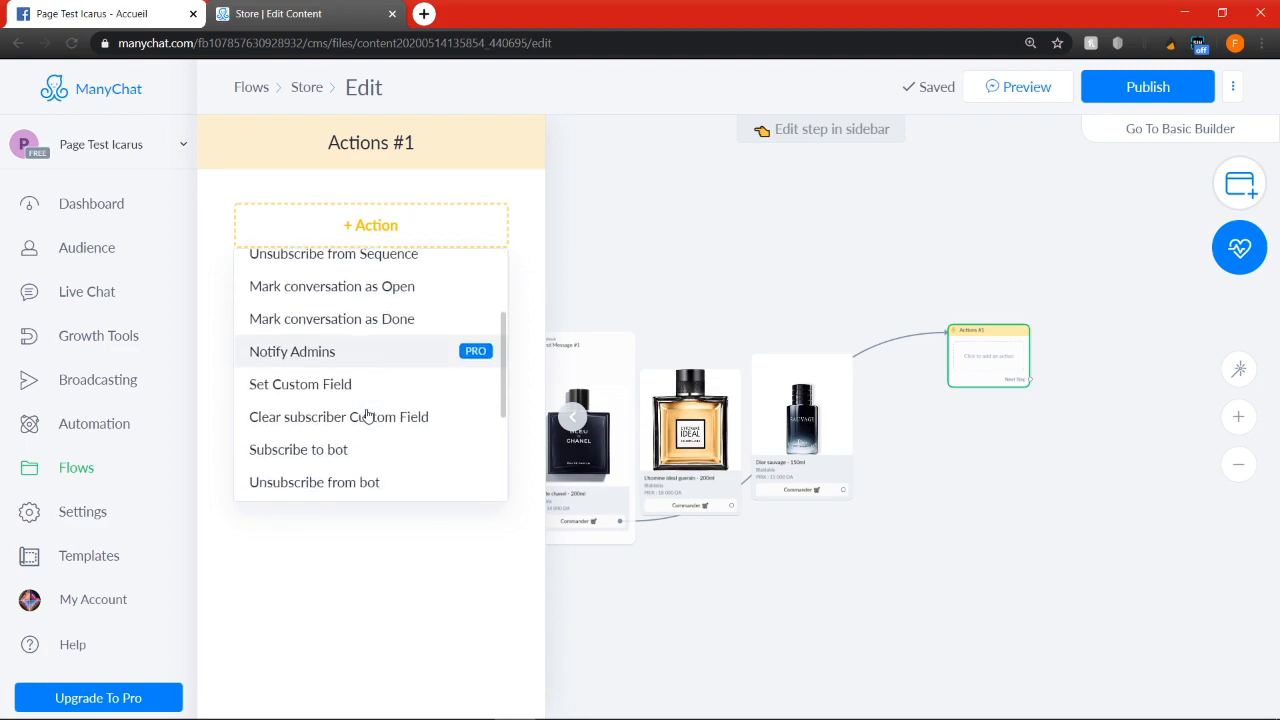
{"action": "left_click", "coordinate": [352, 366]}
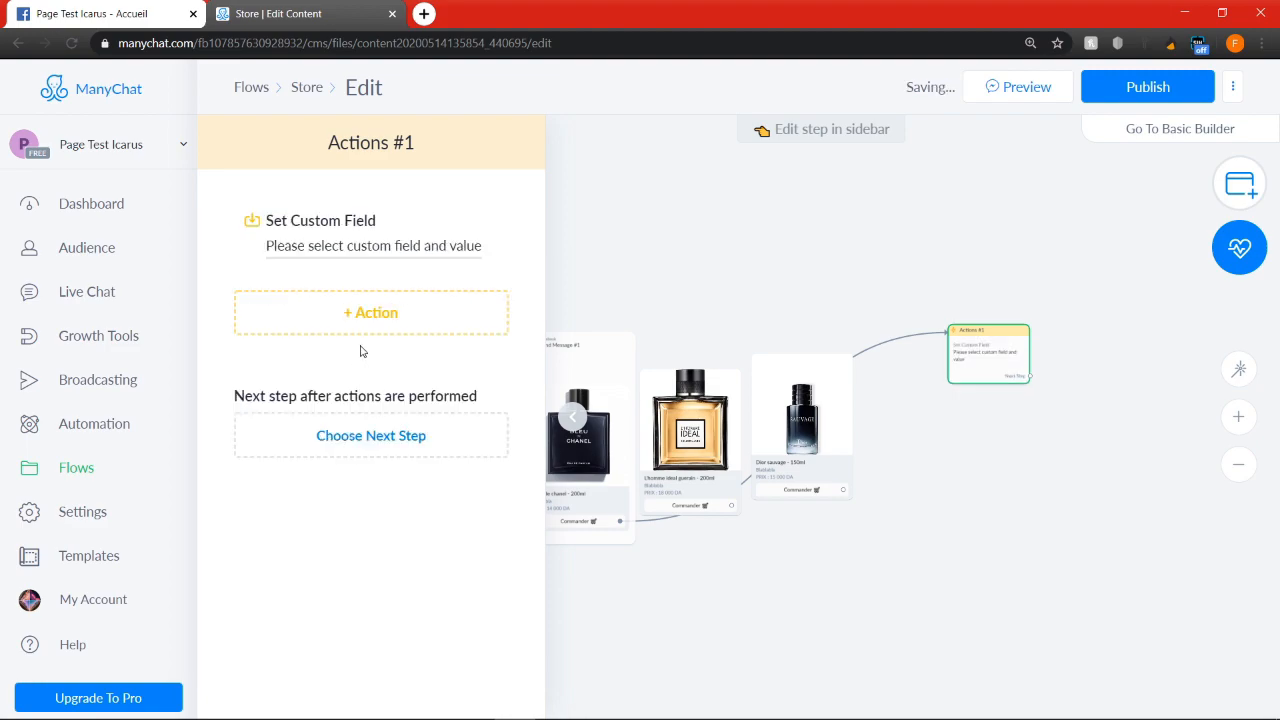
{"action": "left_click", "coordinate": [368, 250]}
{"action": "left_click", "coordinate": [576, 235]}
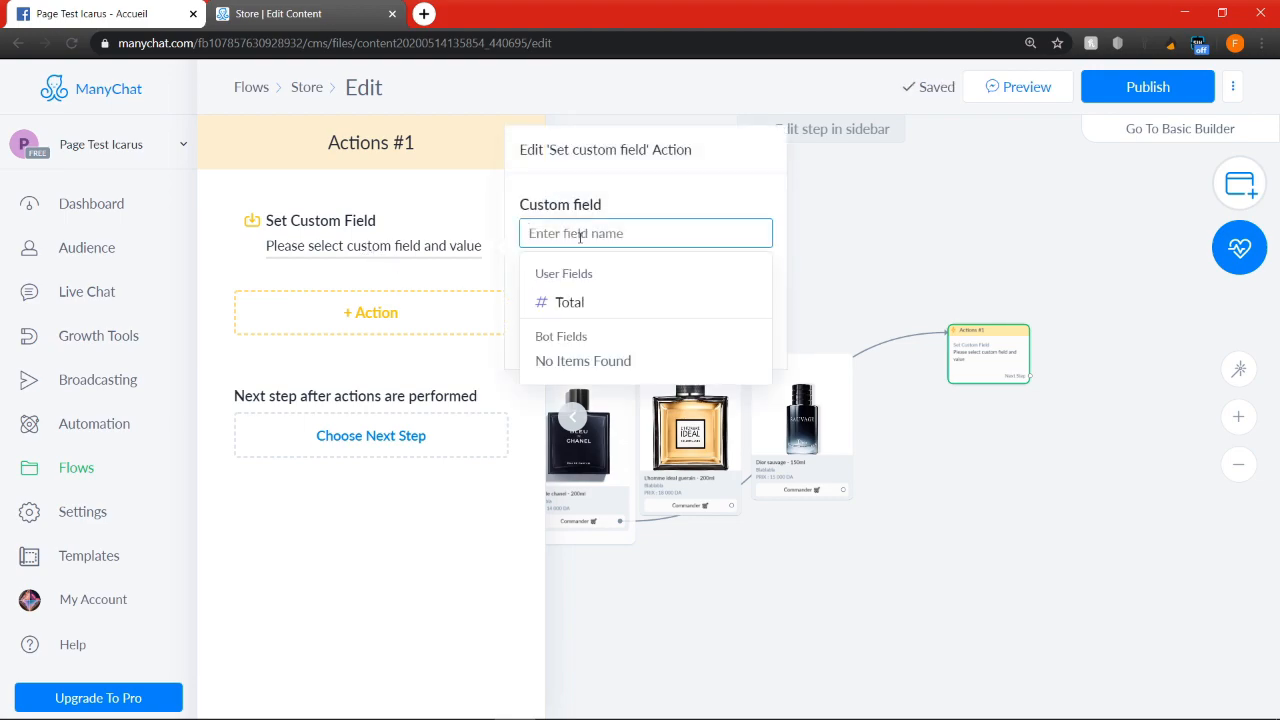
{"action": "left_click", "coordinate": [604, 310]}
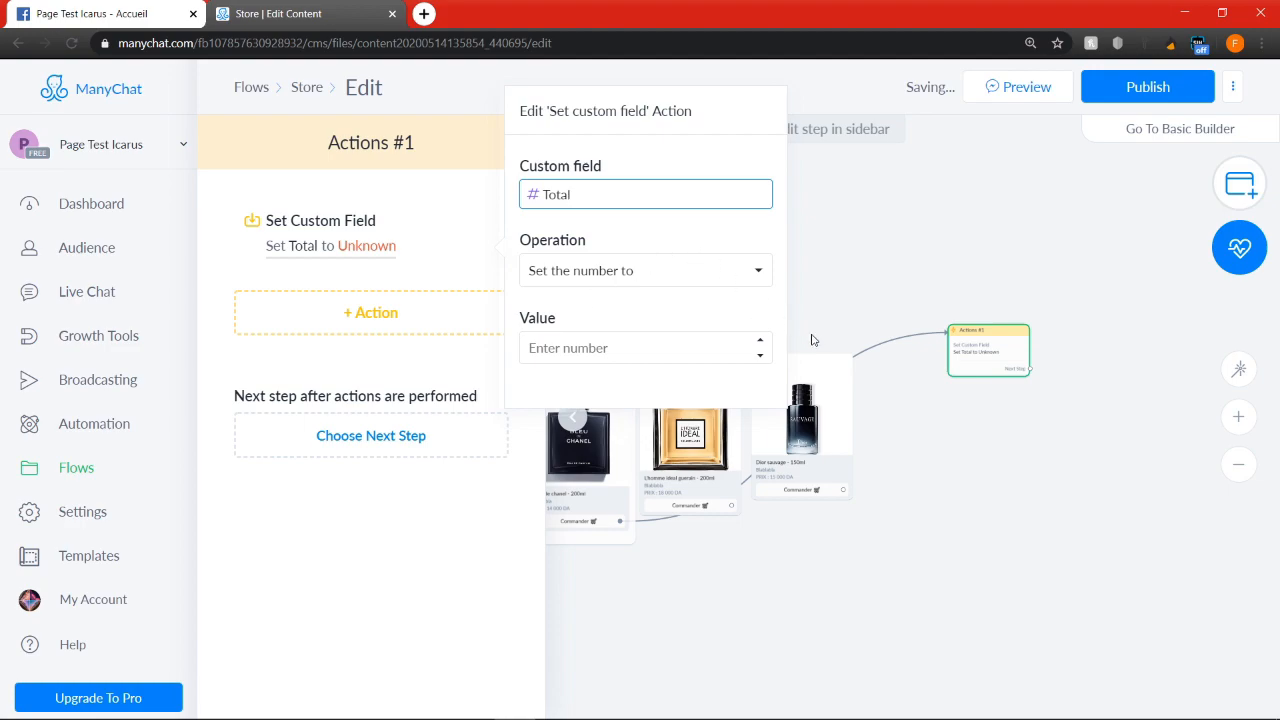
{"action": "left_click", "coordinate": [889, 563]}
Check the price shown on the Bleu de chanel card in the gallery
{"action": "left_click_drag", "start_coordinate": [842, 550], "coordinate": [985, 586]}
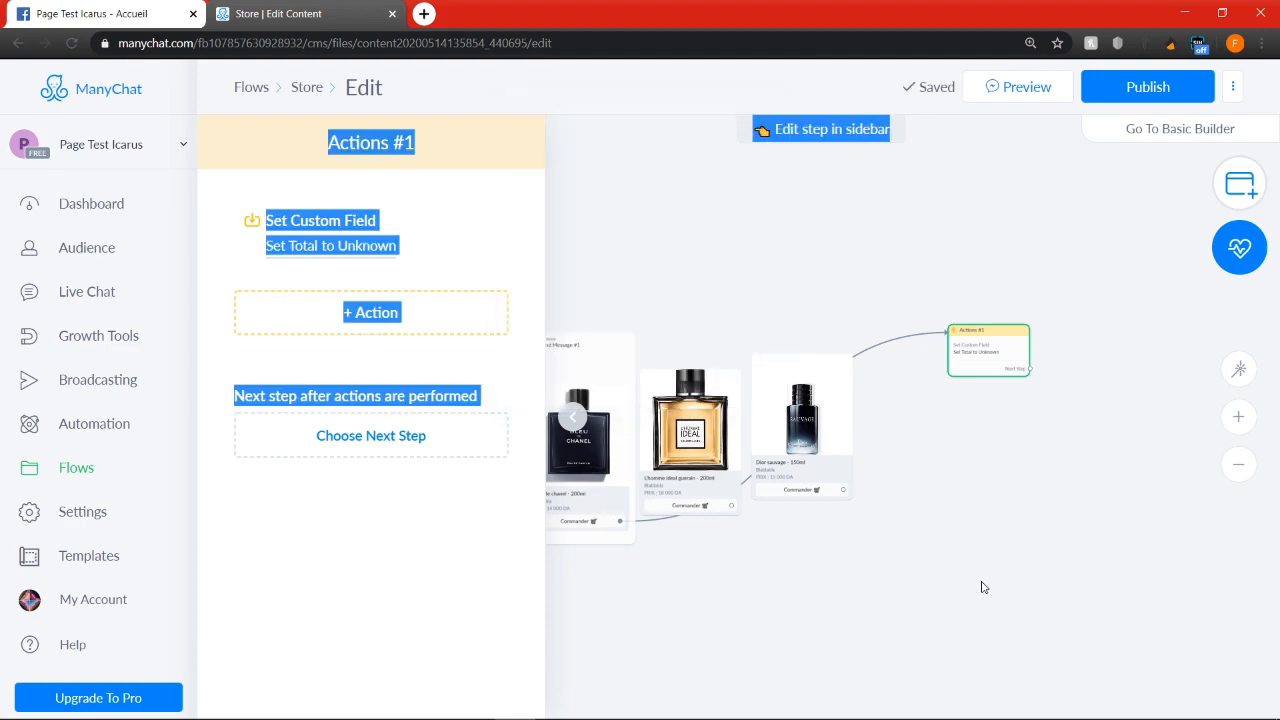
{"action": "scroll", "coordinate": [856, 570], "scroll_direction": "up", "scroll_amount": 1}
{"action": "left_click_drag", "start_coordinate": [857, 570], "coordinate": [1054, 559]}
{"action": "left_click", "coordinate": [929, 571]}
{"action": "scroll", "coordinate": [723, 480], "scroll_direction": "up", "scroll_amount": 4}
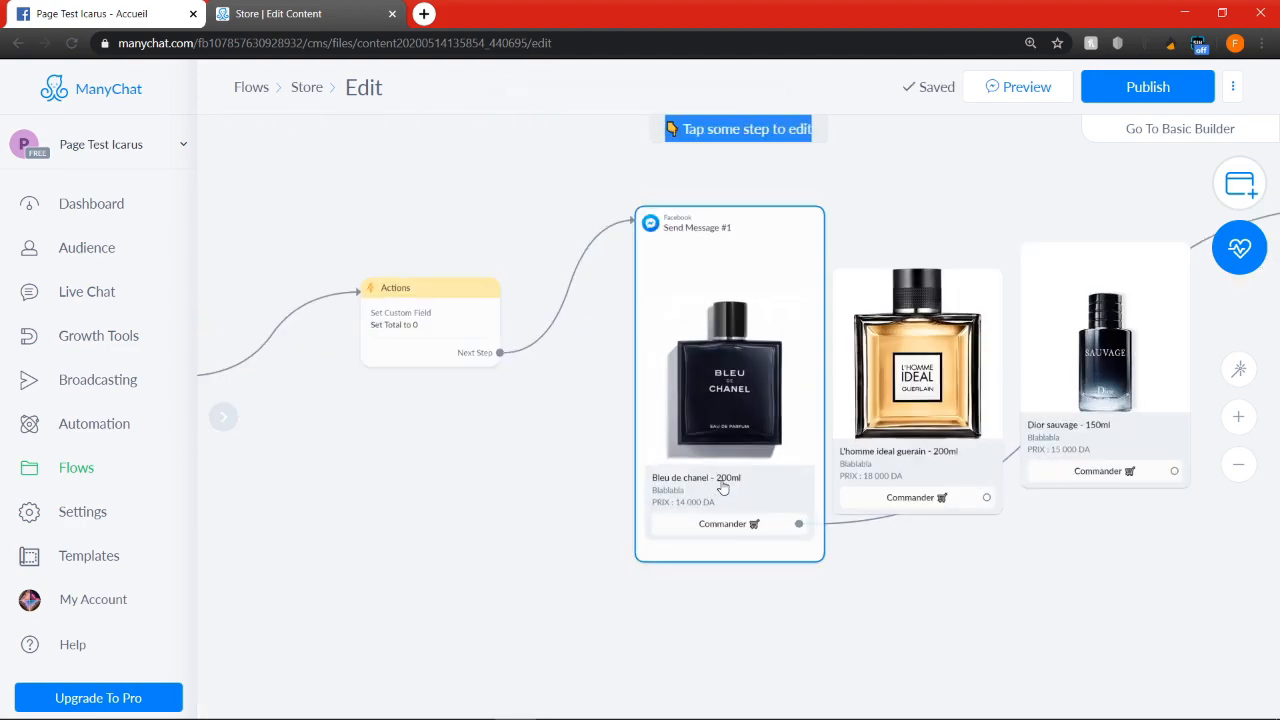
{"action": "scroll", "coordinate": [705, 500], "scroll_direction": "up", "scroll_amount": 3}
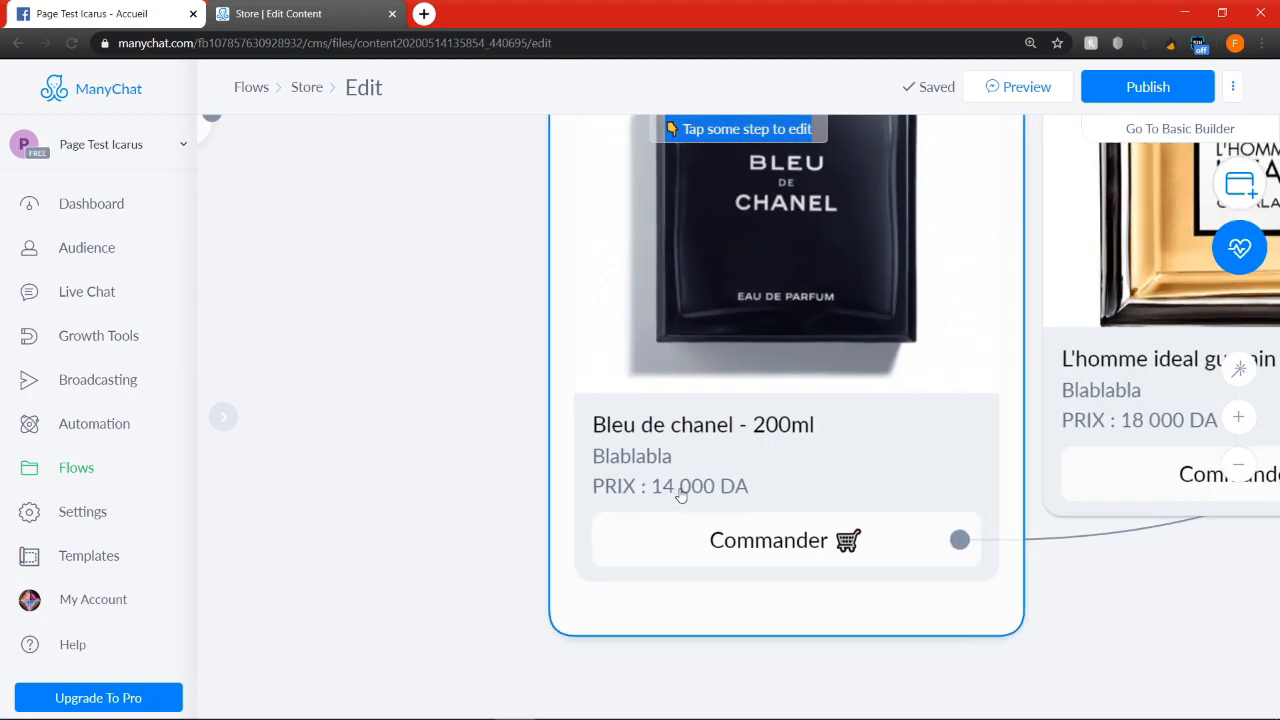
{"action": "left_click", "coordinate": [704, 492]}
{"action": "scroll", "coordinate": [690, 490], "scroll_direction": "down", "scroll_amount": 5}
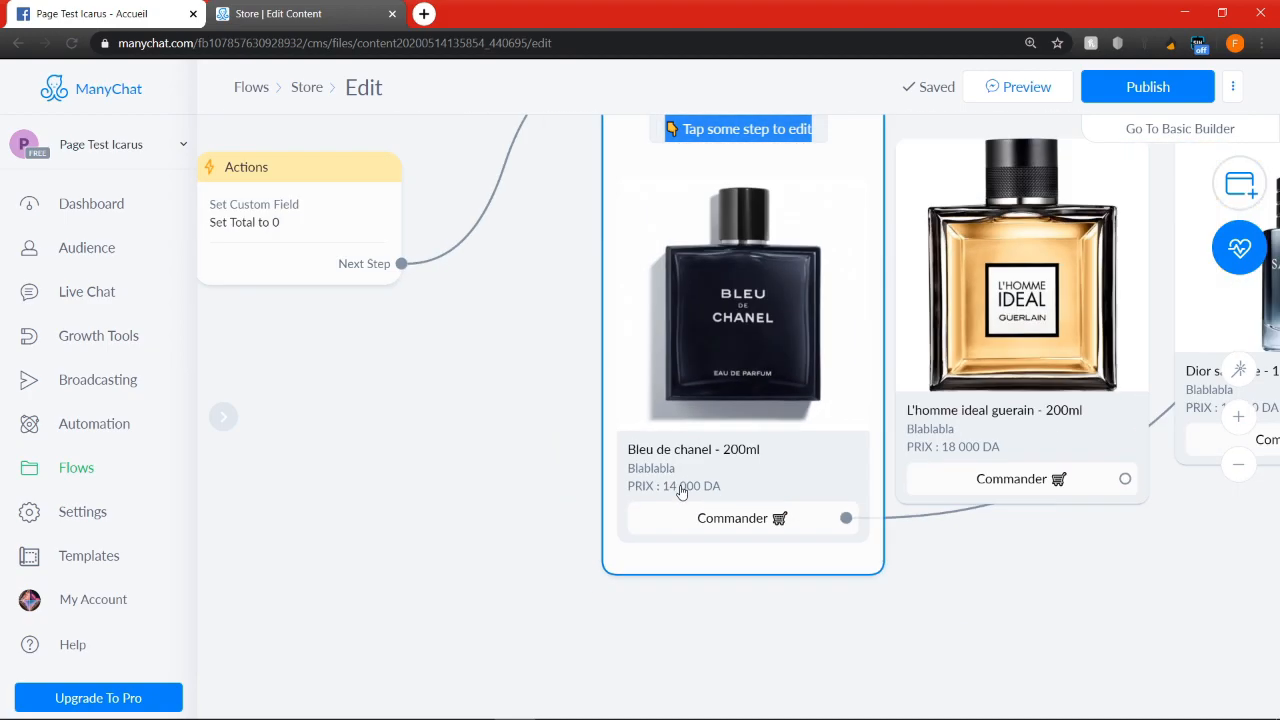
Set the Total action in the new Actions step to increase the number by 14000
{"action": "left_click", "coordinate": [885, 389]}
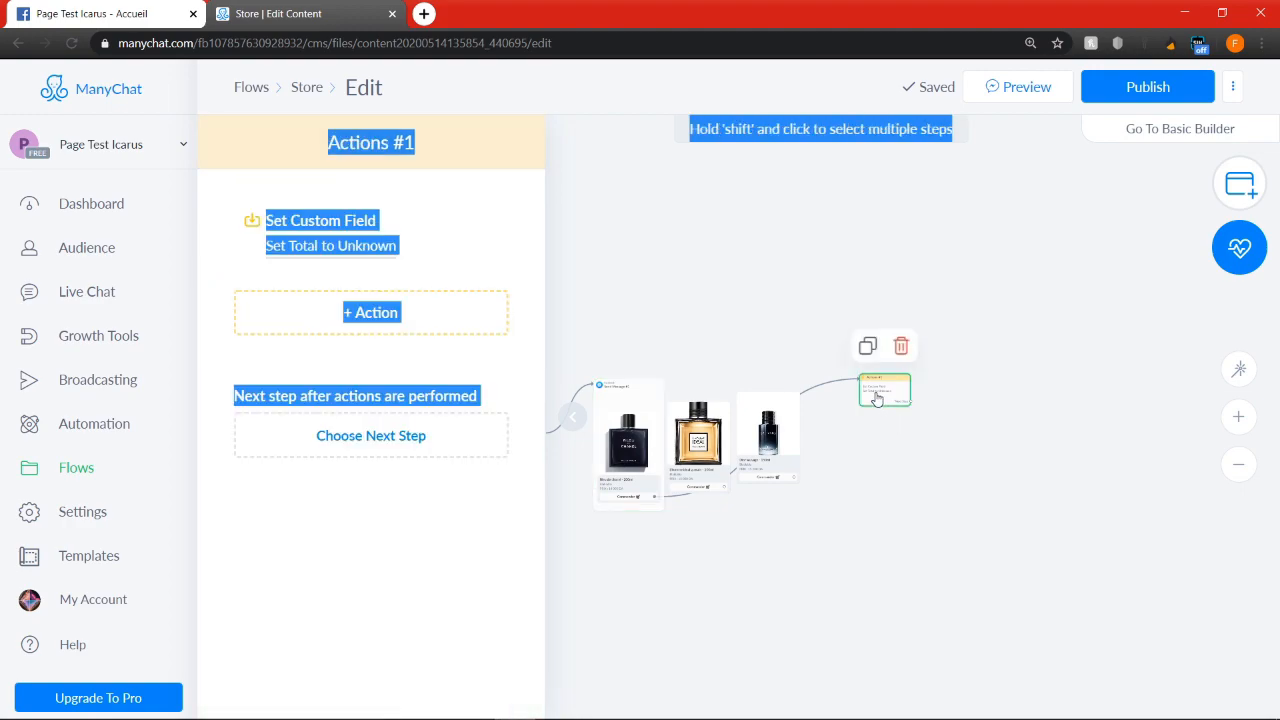
{"action": "left_click", "coordinate": [386, 314]}
{"action": "left_click", "coordinate": [358, 247]}
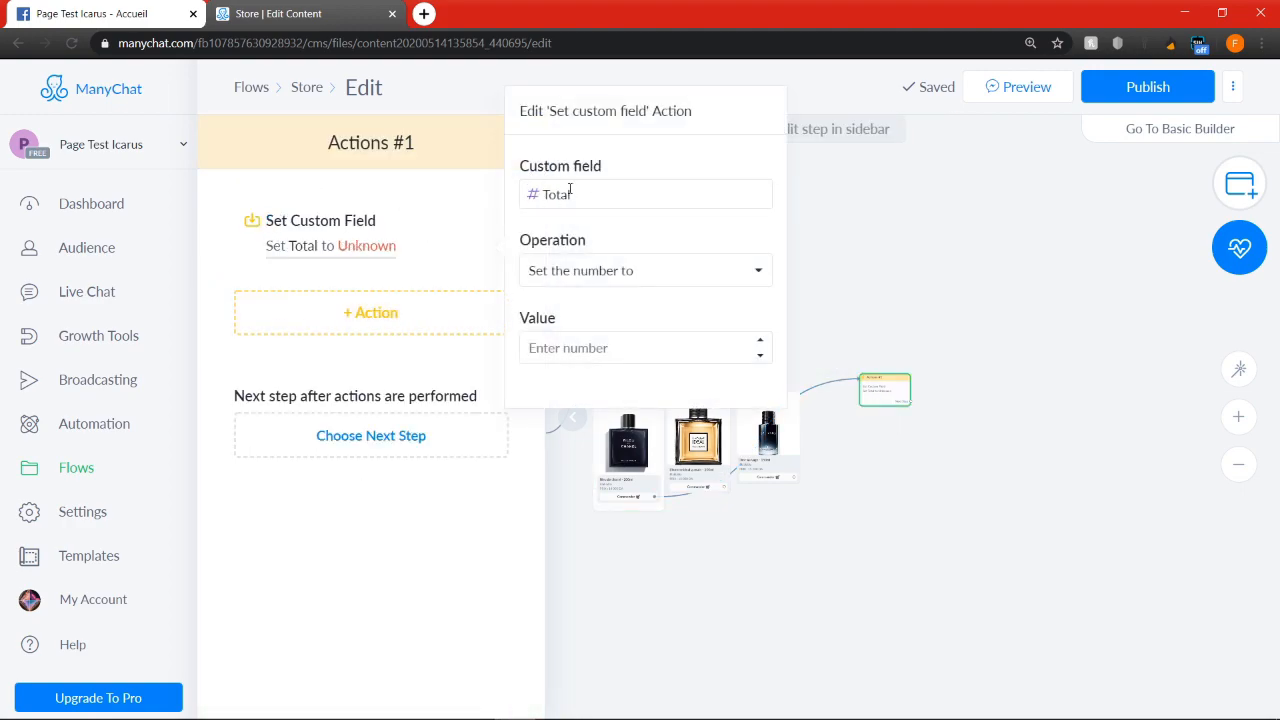
{"action": "left_click", "coordinate": [546, 275]}
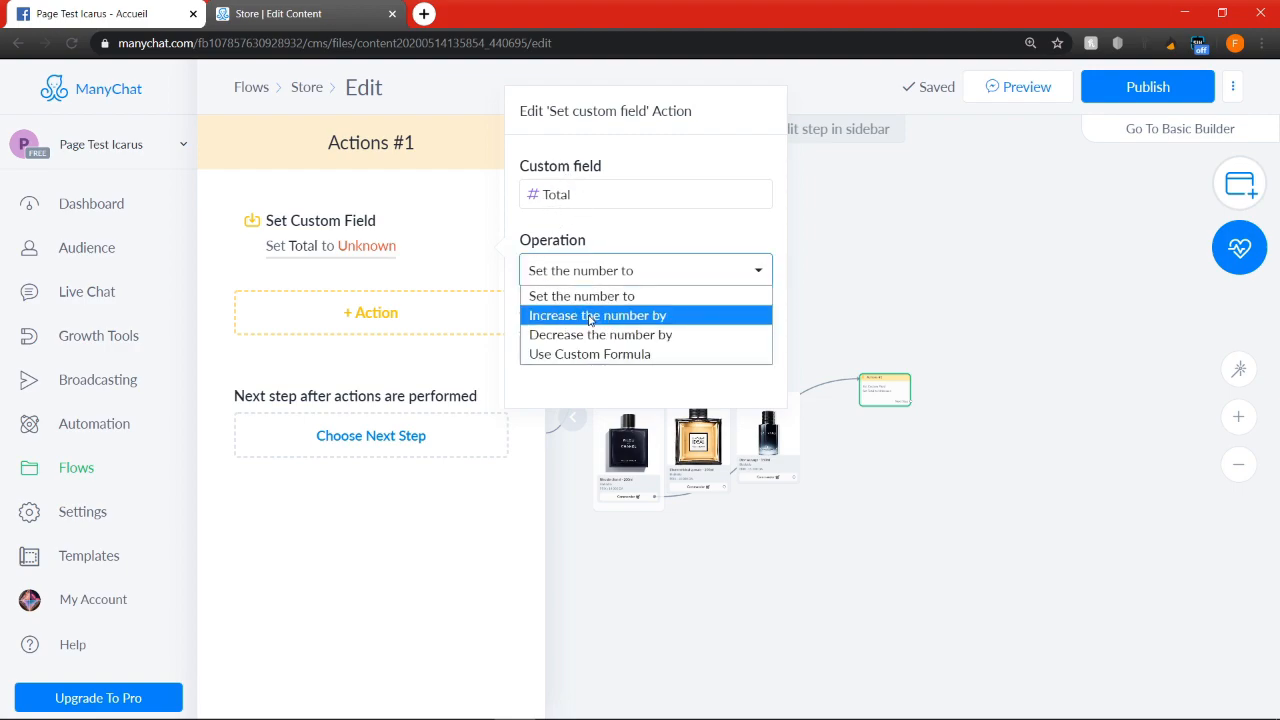
{"action": "left_click", "coordinate": [590, 317]}
{"action": "left_click", "coordinate": [576, 343]}
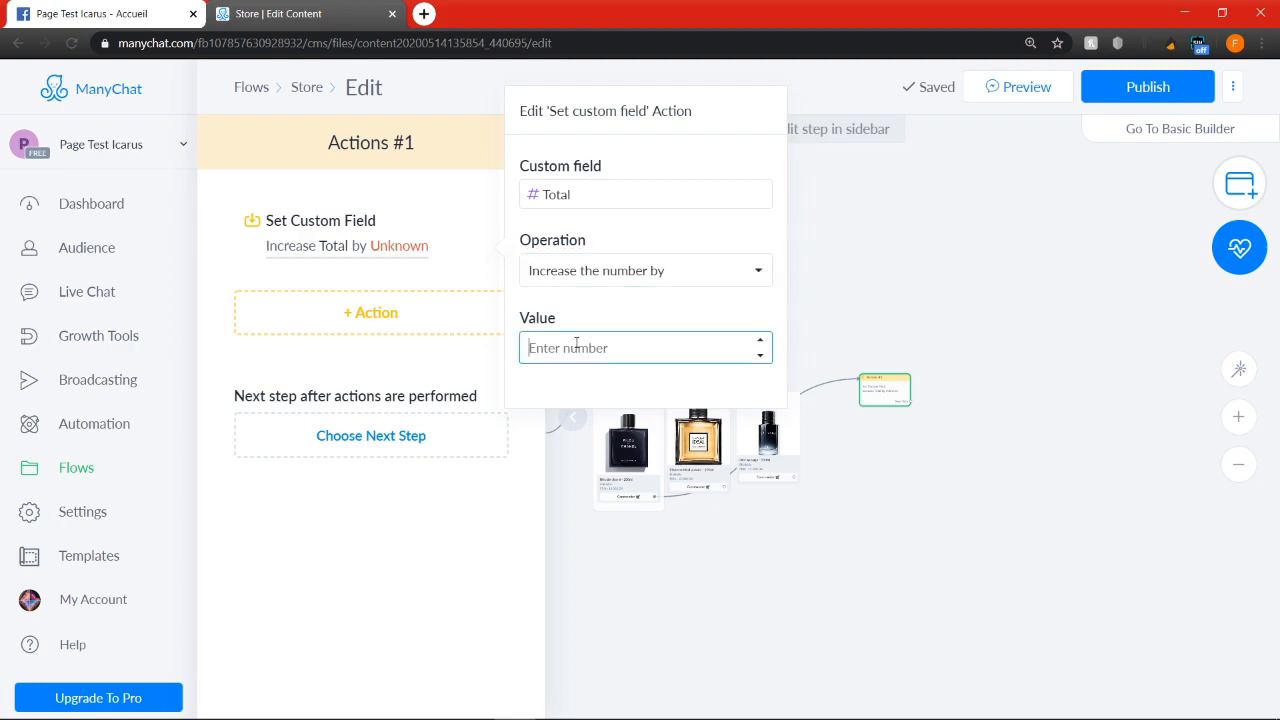
{"action": "type", "text": "14000"}
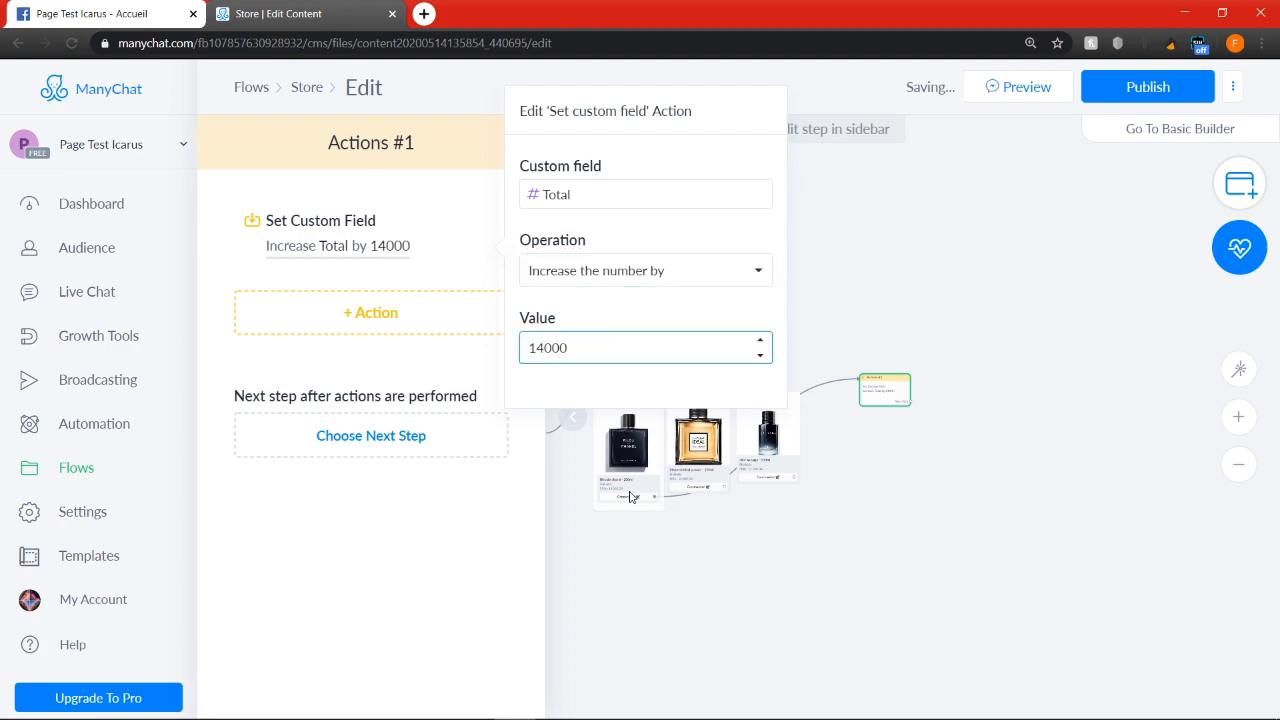
{"action": "left_click", "coordinate": [898, 522]}
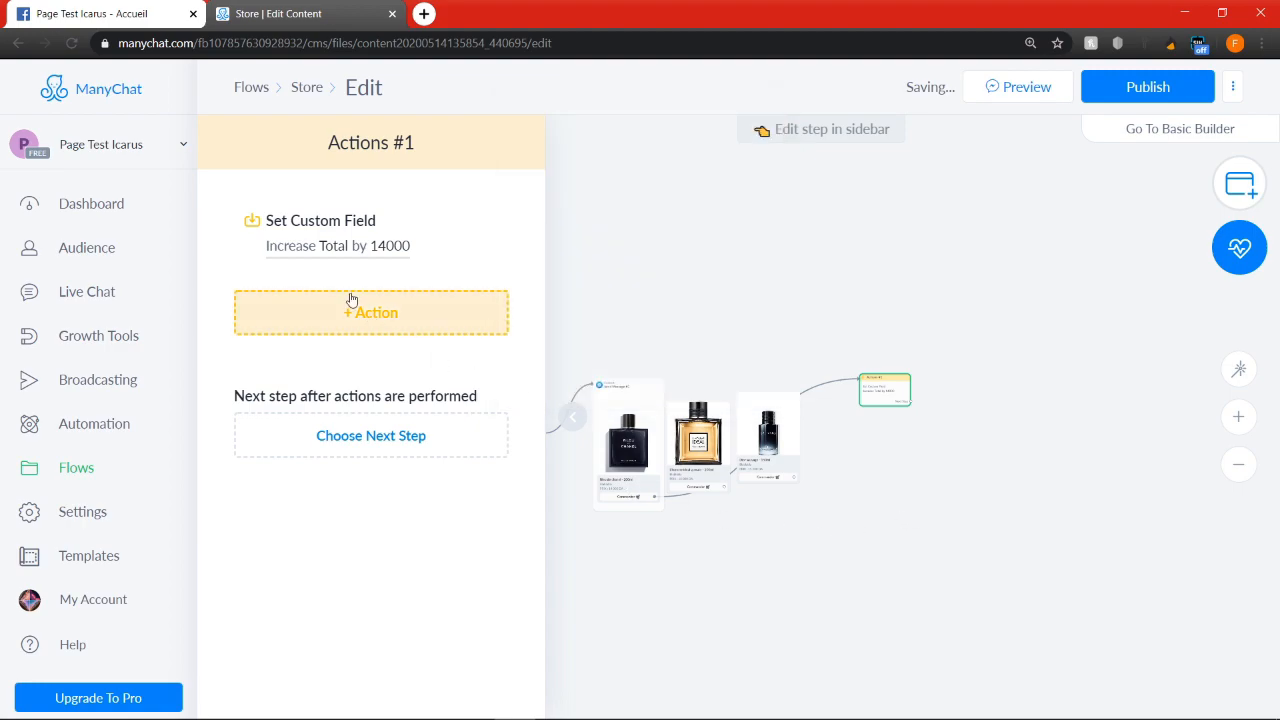
Add a second Set Custom Field action below the Total one and open its settings
{"action": "left_click", "coordinate": [410, 320]}
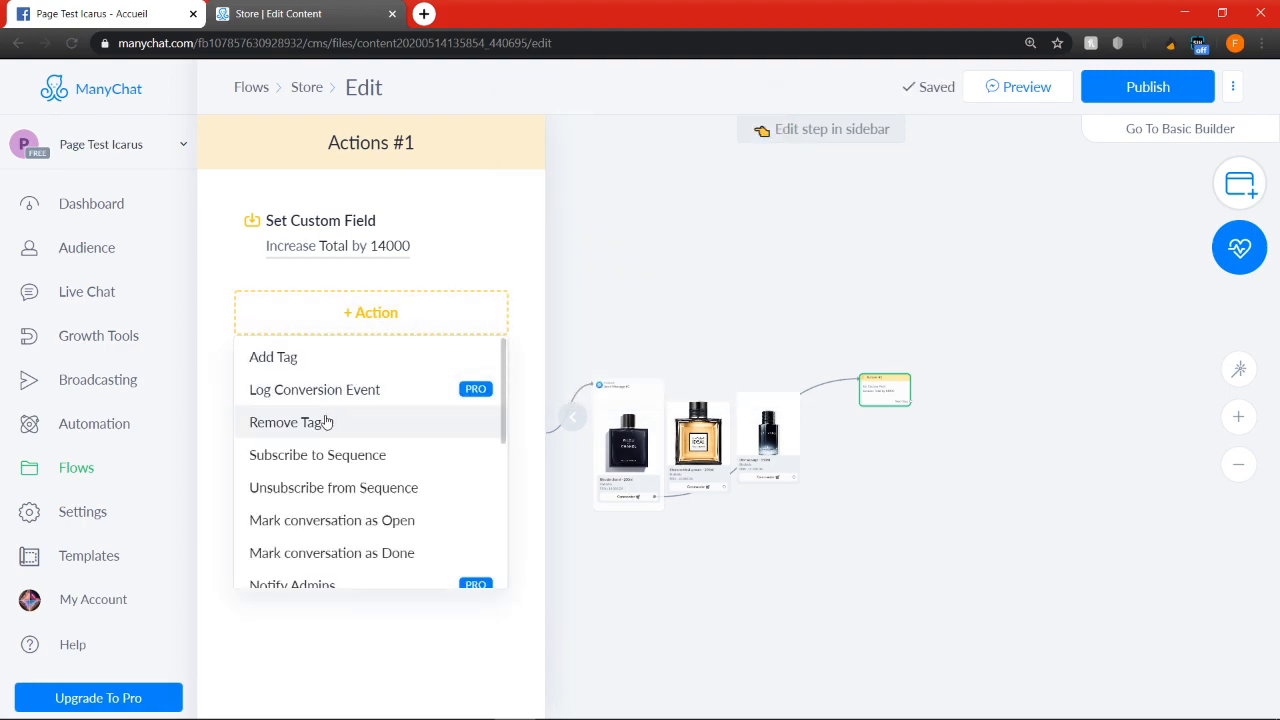
{"action": "scroll", "coordinate": [325, 535], "scroll_direction": "down", "scroll_amount": 3}
{"action": "left_click", "coordinate": [366, 460]}
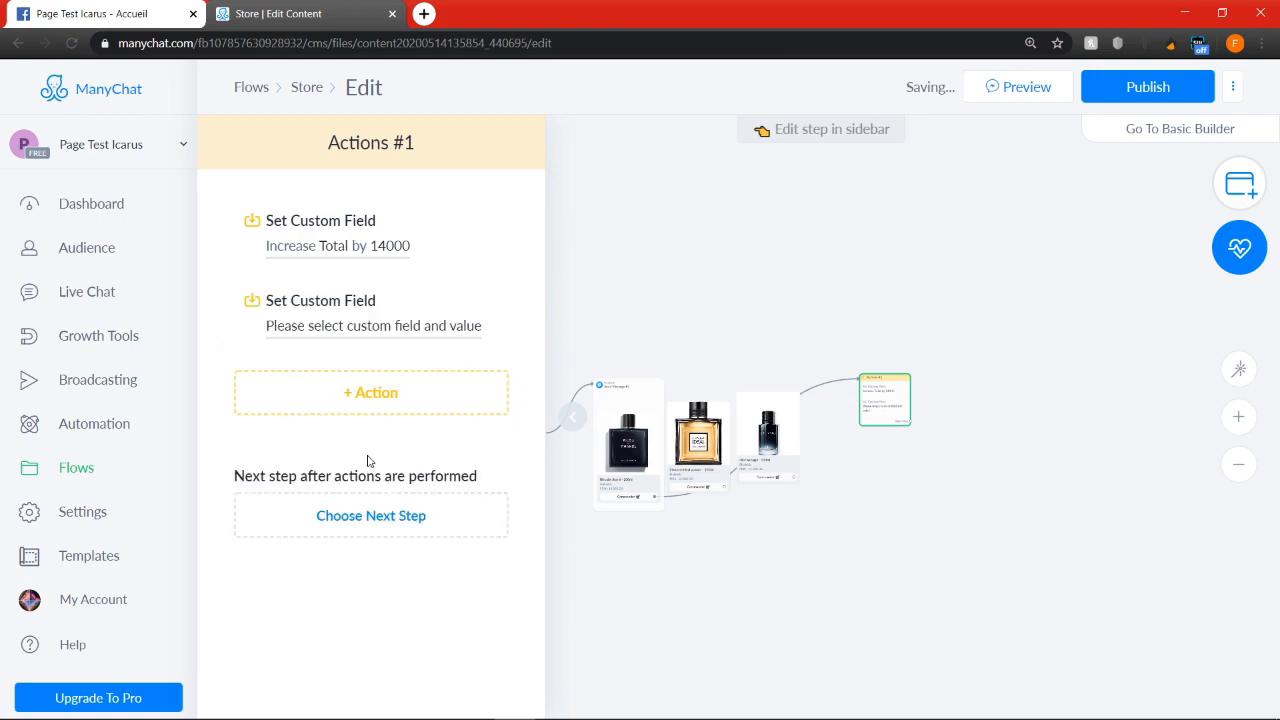
{"action": "left_click", "coordinate": [434, 322]}
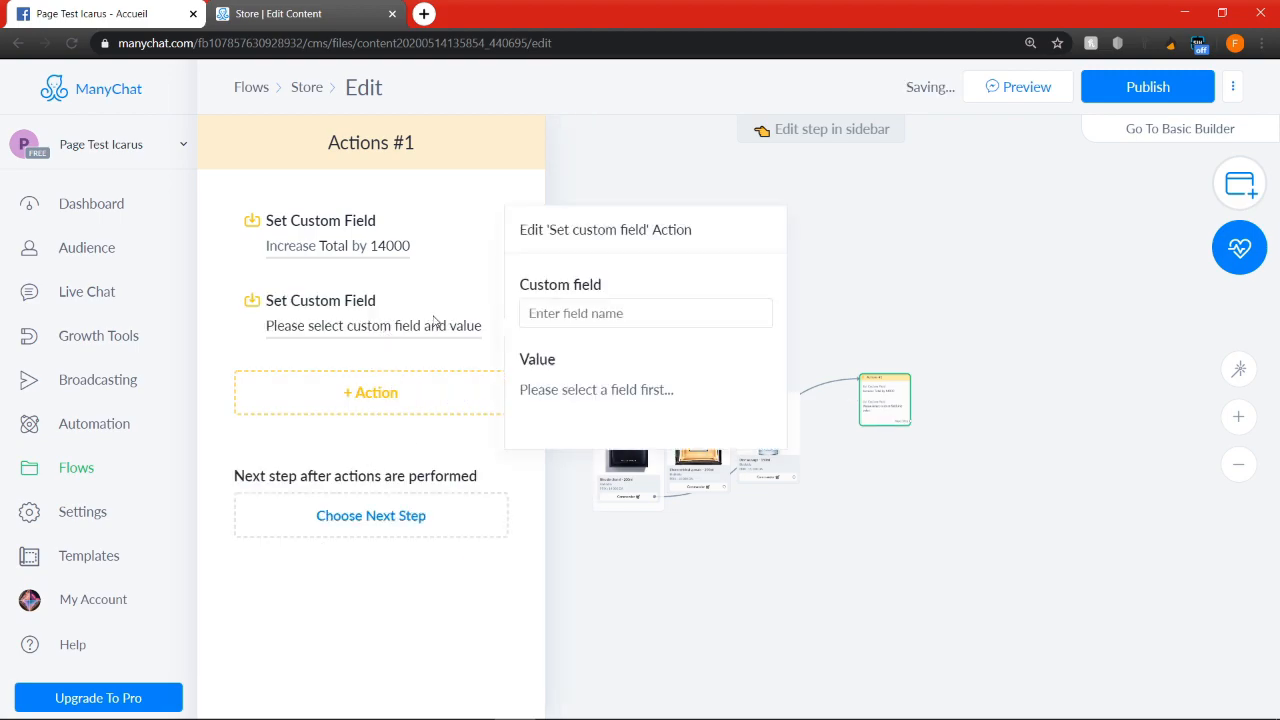
Create a text user field named "Item 1" and select it as the second action's custom field
{"action": "left_click", "coordinate": [561, 310]}
{"action": "type", "text": "It"}
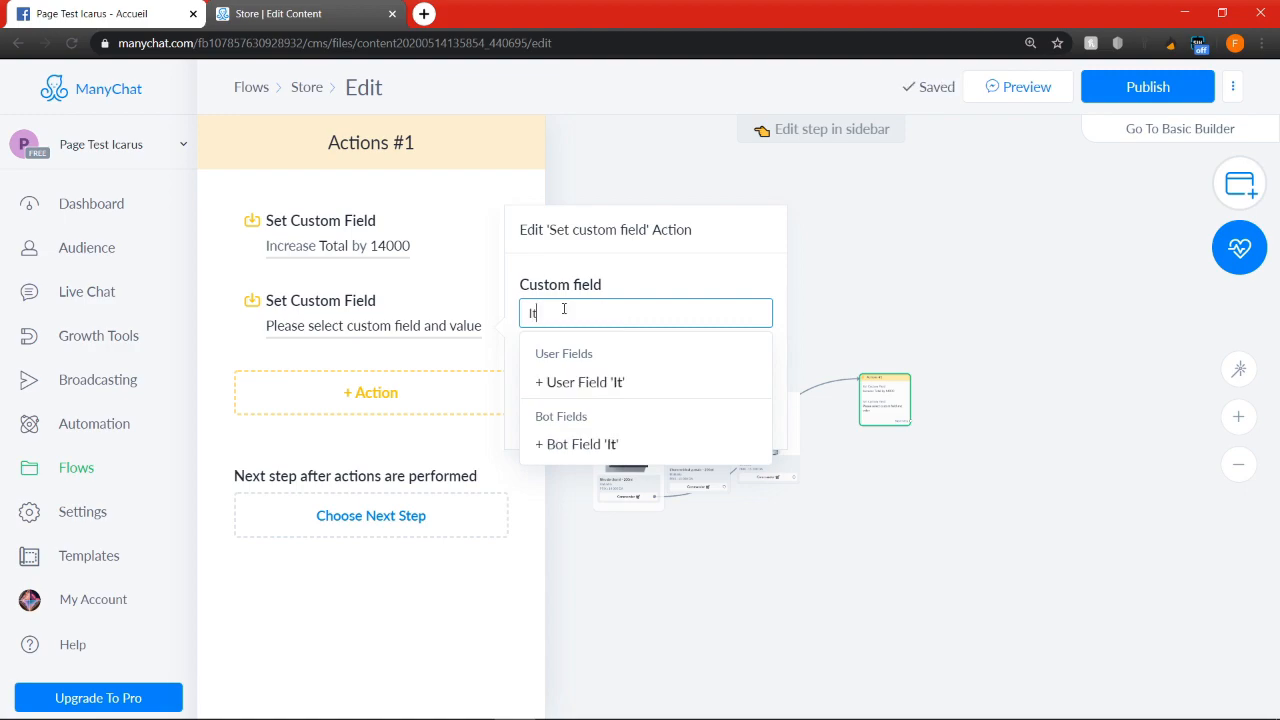
{"action": "type", "text": "em 1"}
{"action": "left_click", "coordinate": [684, 269]}
{"action": "left_click", "coordinate": [610, 314]}
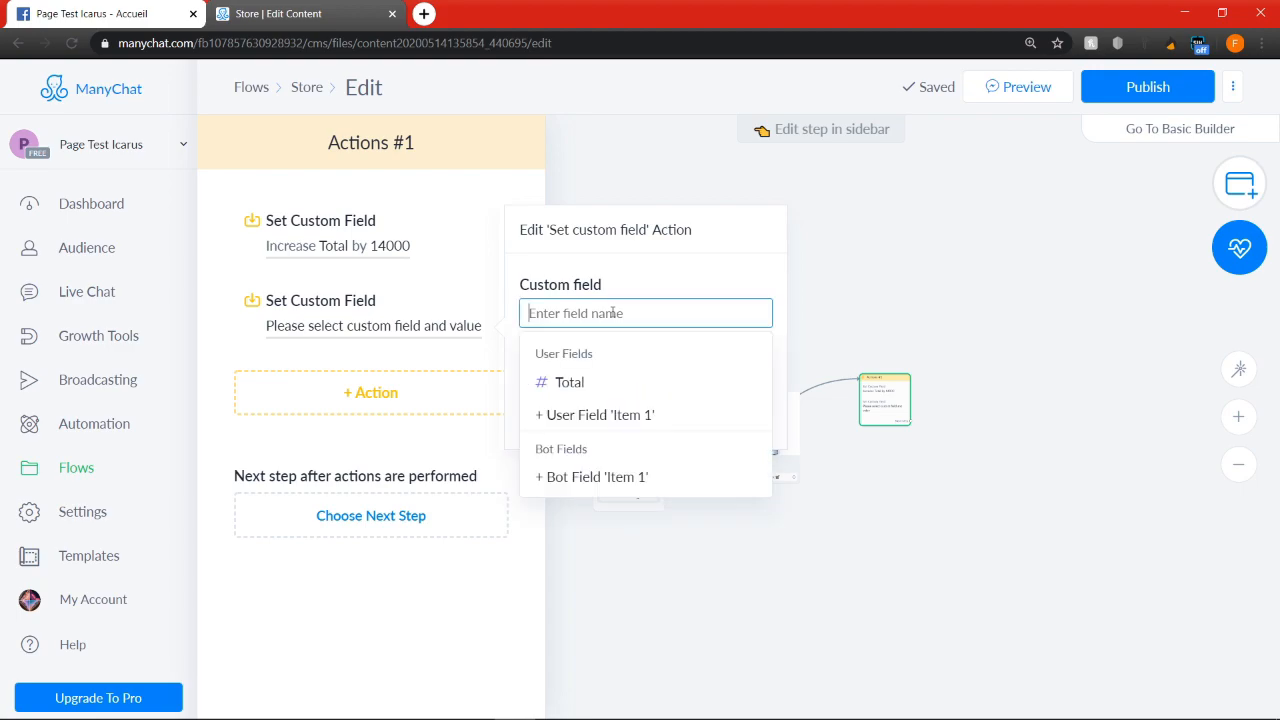
{"action": "type", "text": "Item"}
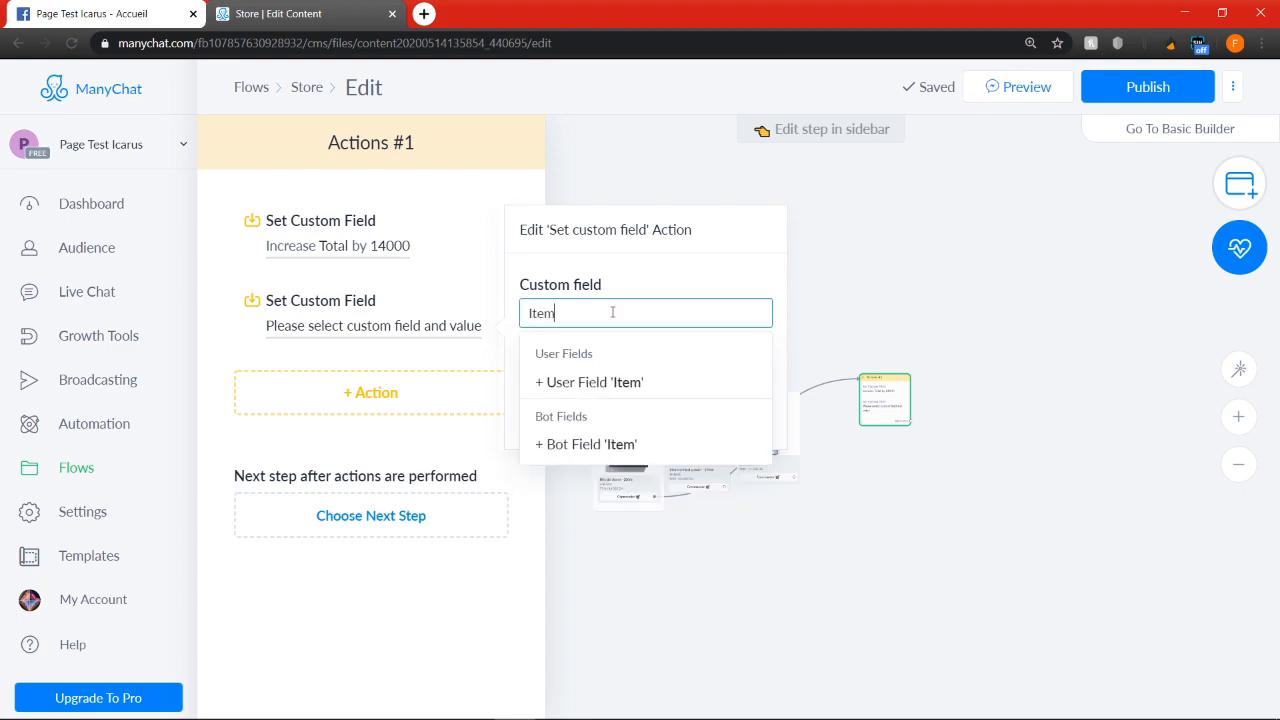
{"action": "type", "text": " 1"}
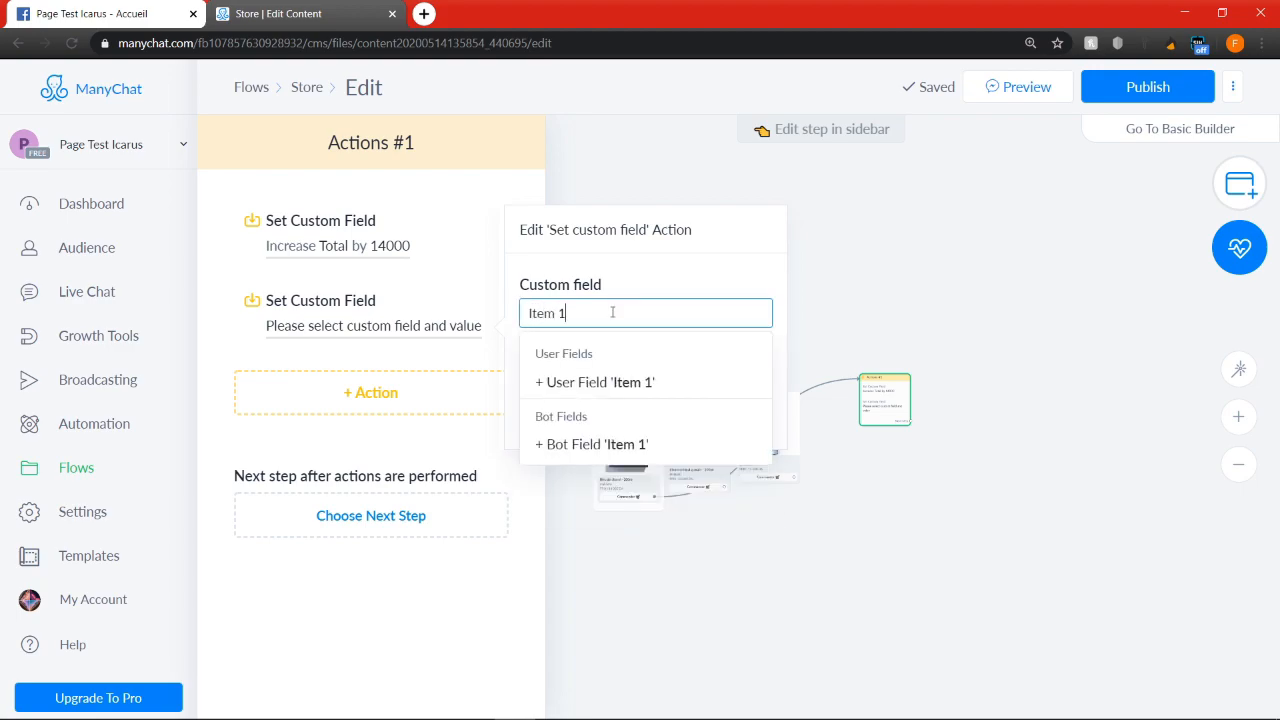
{"action": "left_click", "coordinate": [634, 382]}
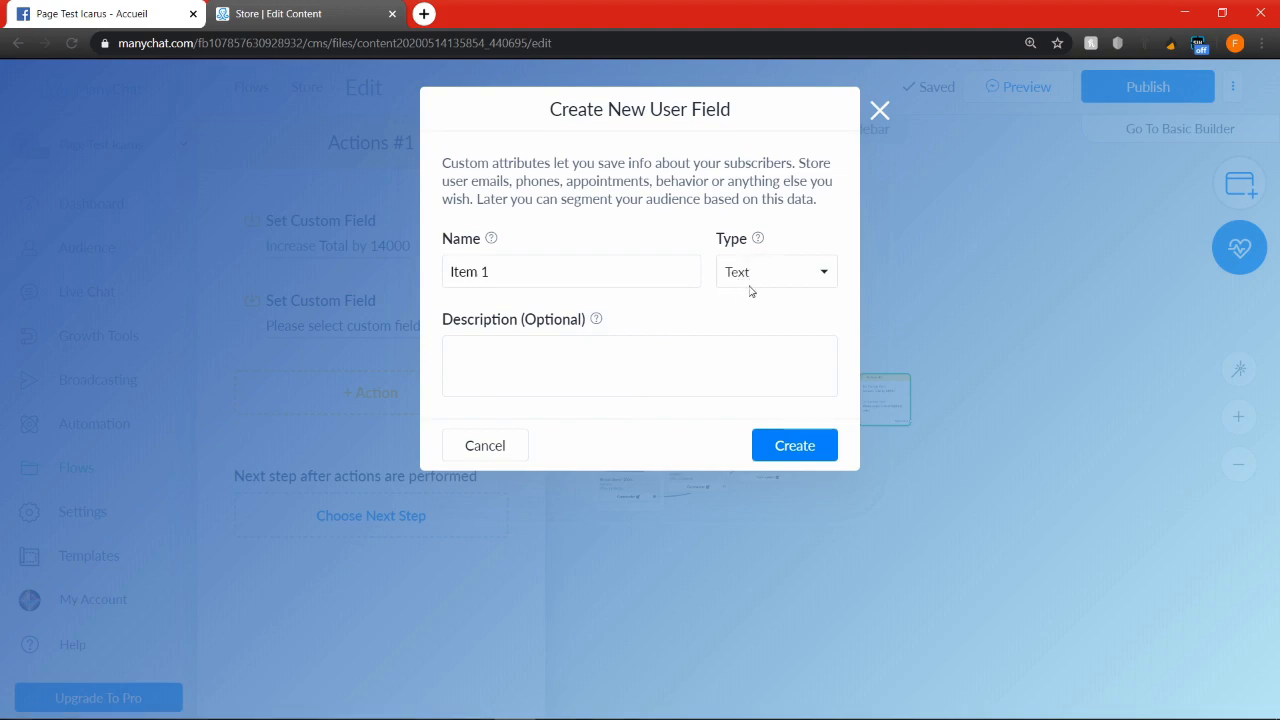
{"action": "left_click", "coordinate": [804, 448]}
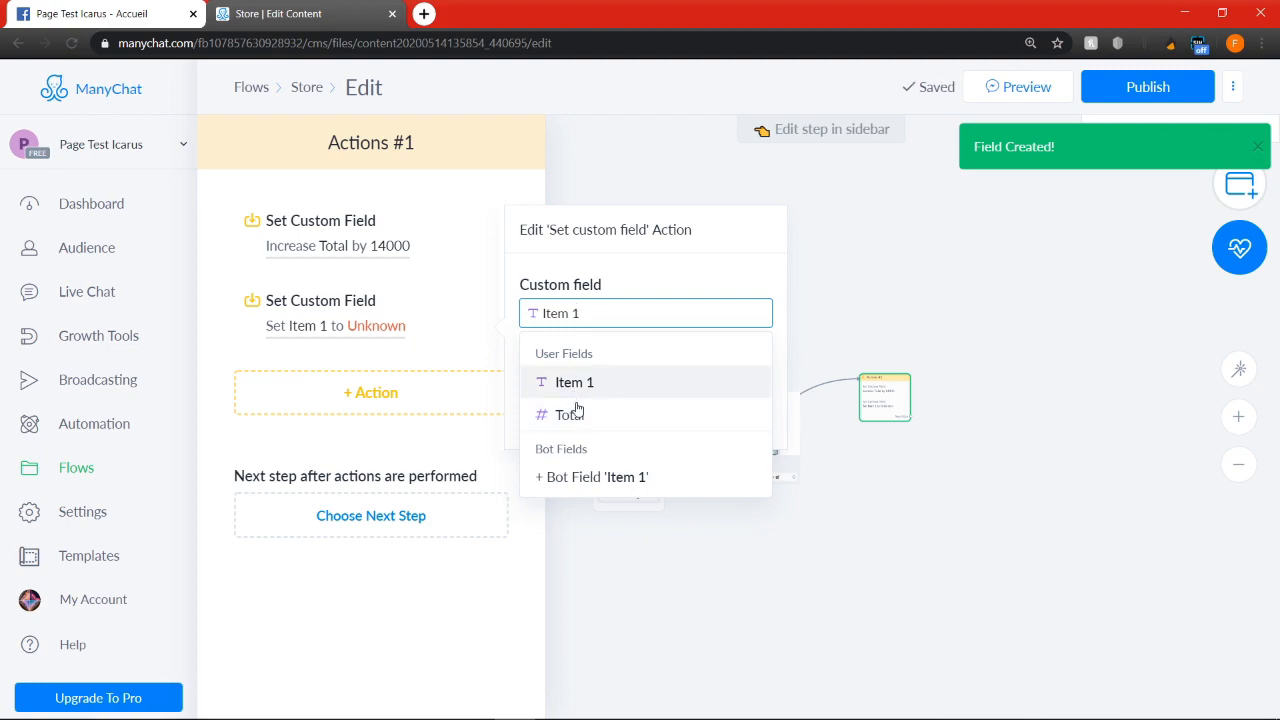
{"action": "left_click", "coordinate": [574, 383]}
Set the Item 1 value to "Bleu de chanel 200ml - 14 000 DA"
{"action": "left_click", "coordinate": [582, 389]}
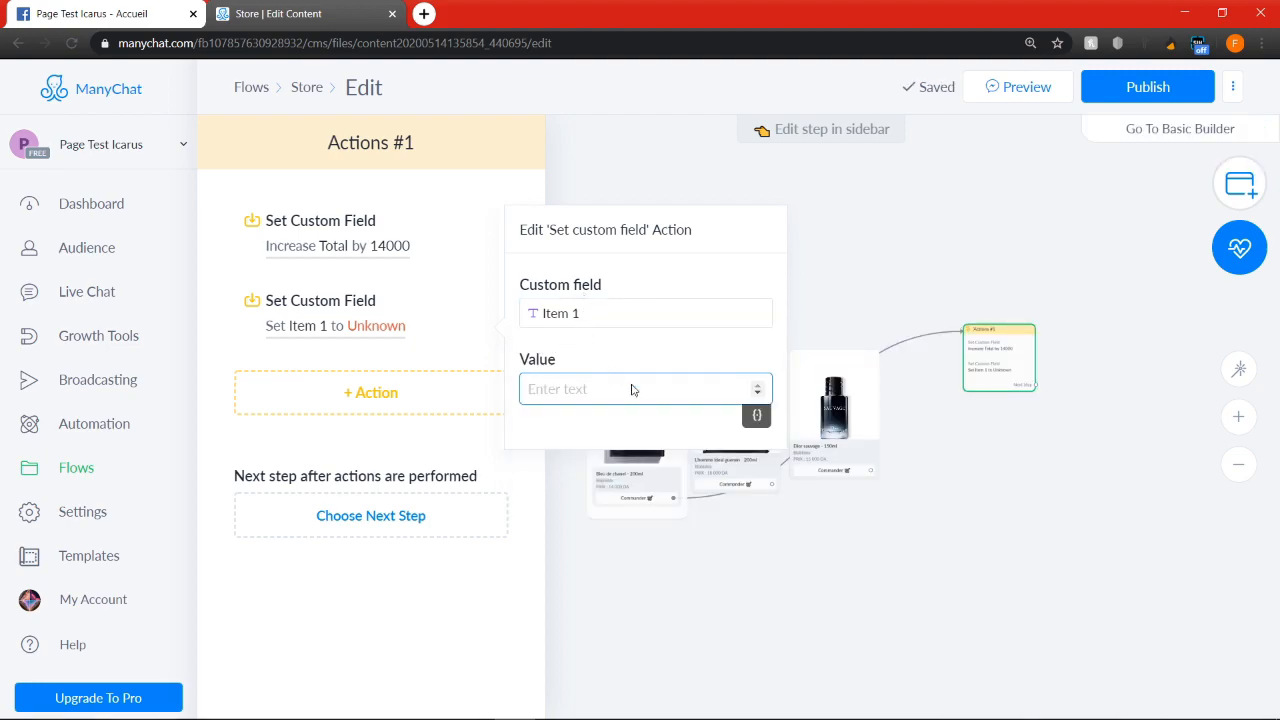
{"action": "type", "text": "Ble"}
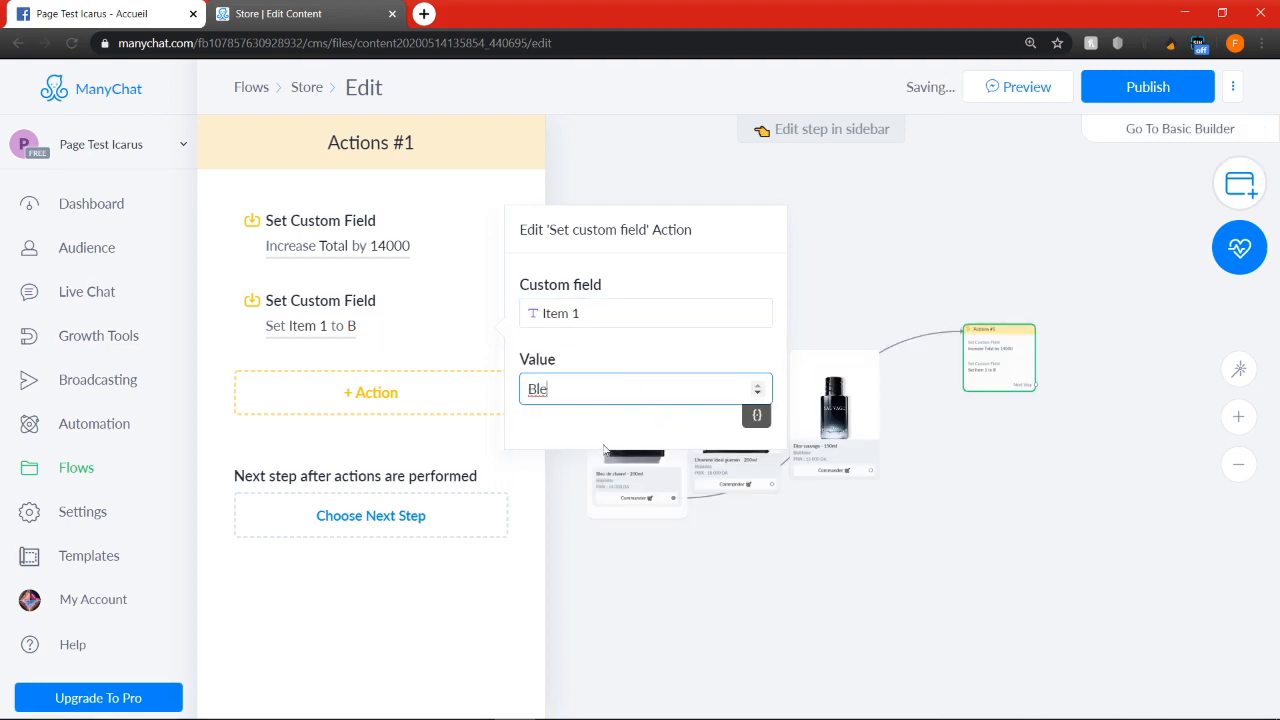
{"action": "type", "text": "u de chanel"}
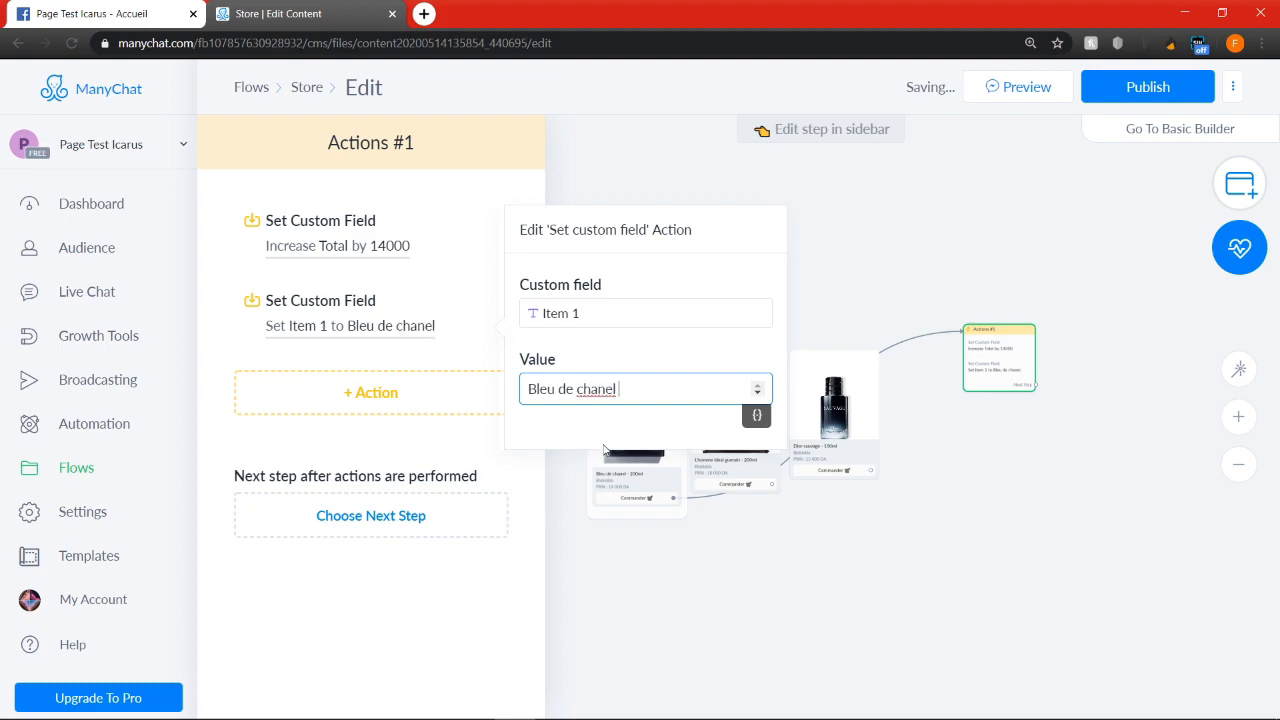
{"action": "type", "text": " 200ml"}
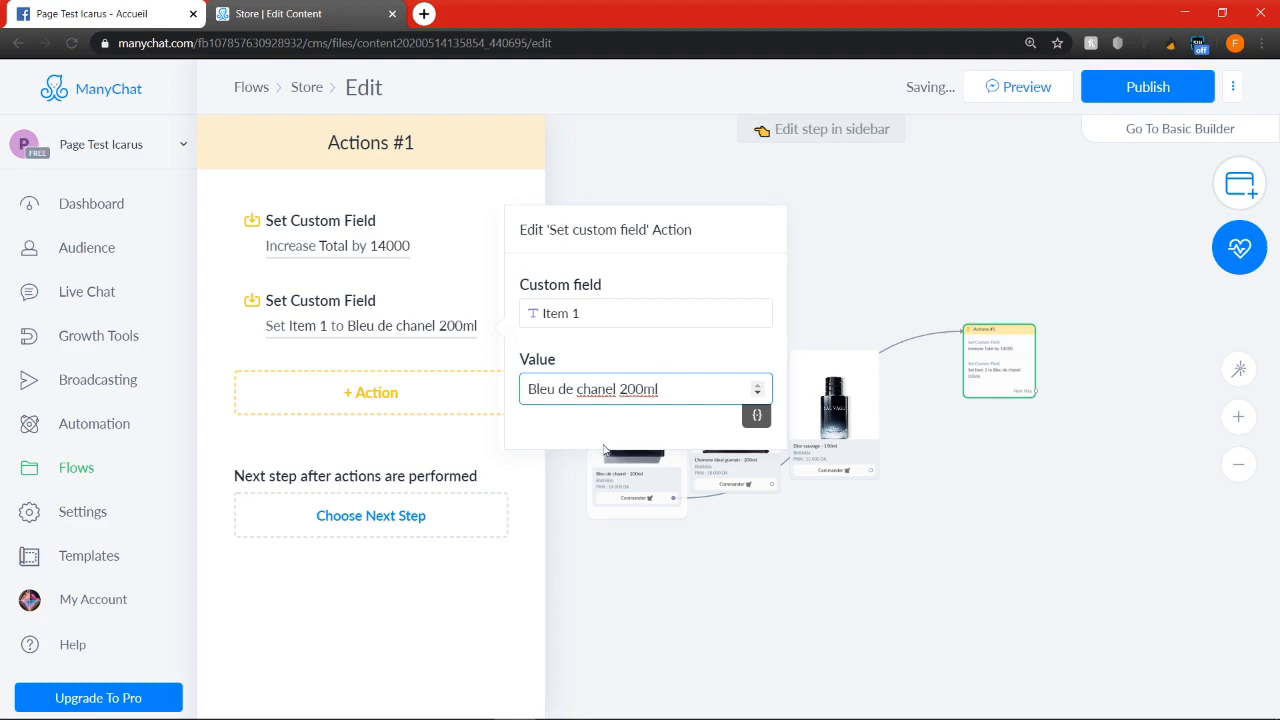
{"action": "type", "text": " - 14 000 DA"}
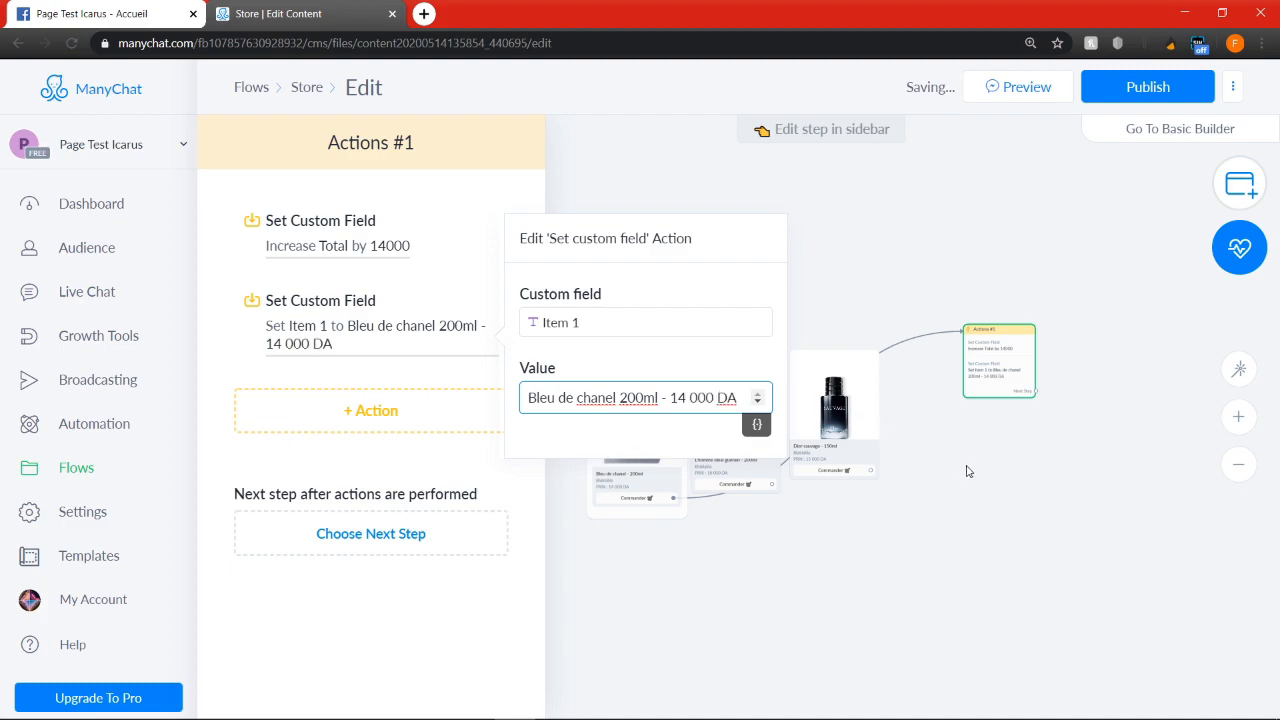
{"action": "left_click", "coordinate": [980, 471]}
Move the Bleu de chanel Actions step higher, duplicate it, place the copy directly beneath it and duplicate that copy
{"action": "left_click_drag", "start_coordinate": [997, 370], "coordinate": [983, 251]}
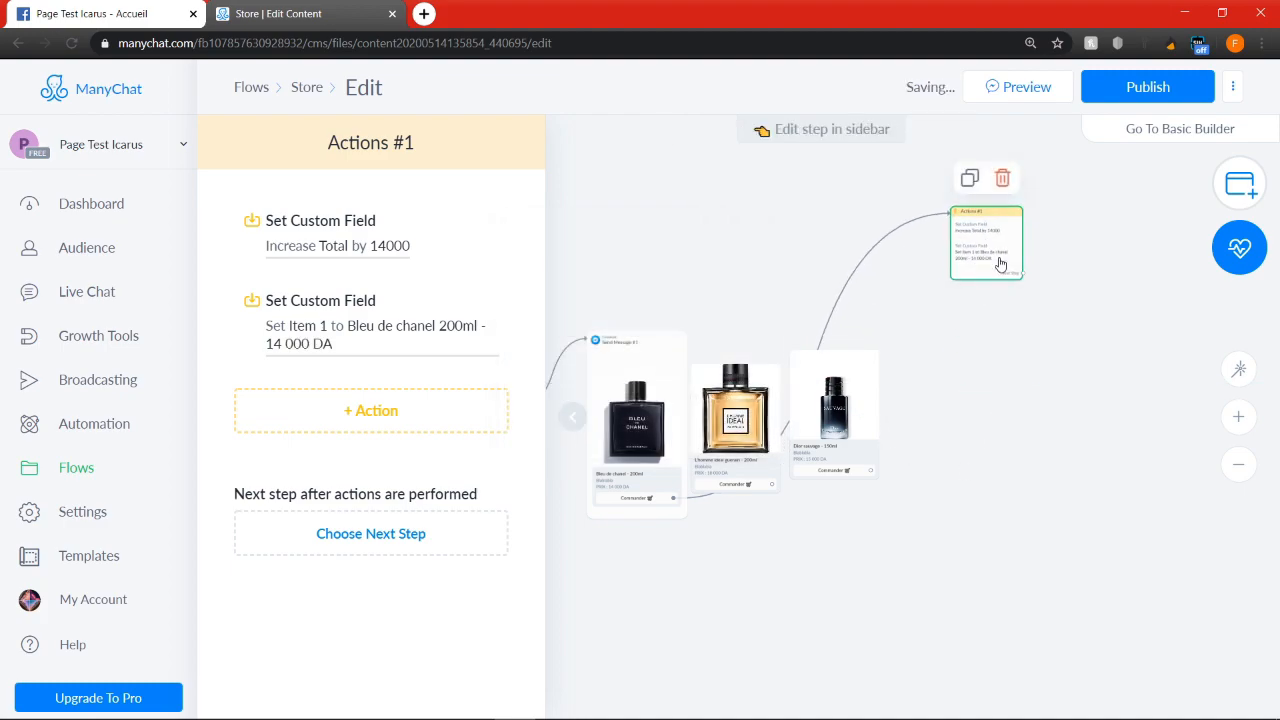
{"action": "left_click", "coordinate": [969, 178]}
{"action": "left_click_drag", "start_coordinate": [955, 482], "coordinate": [943, 380]}
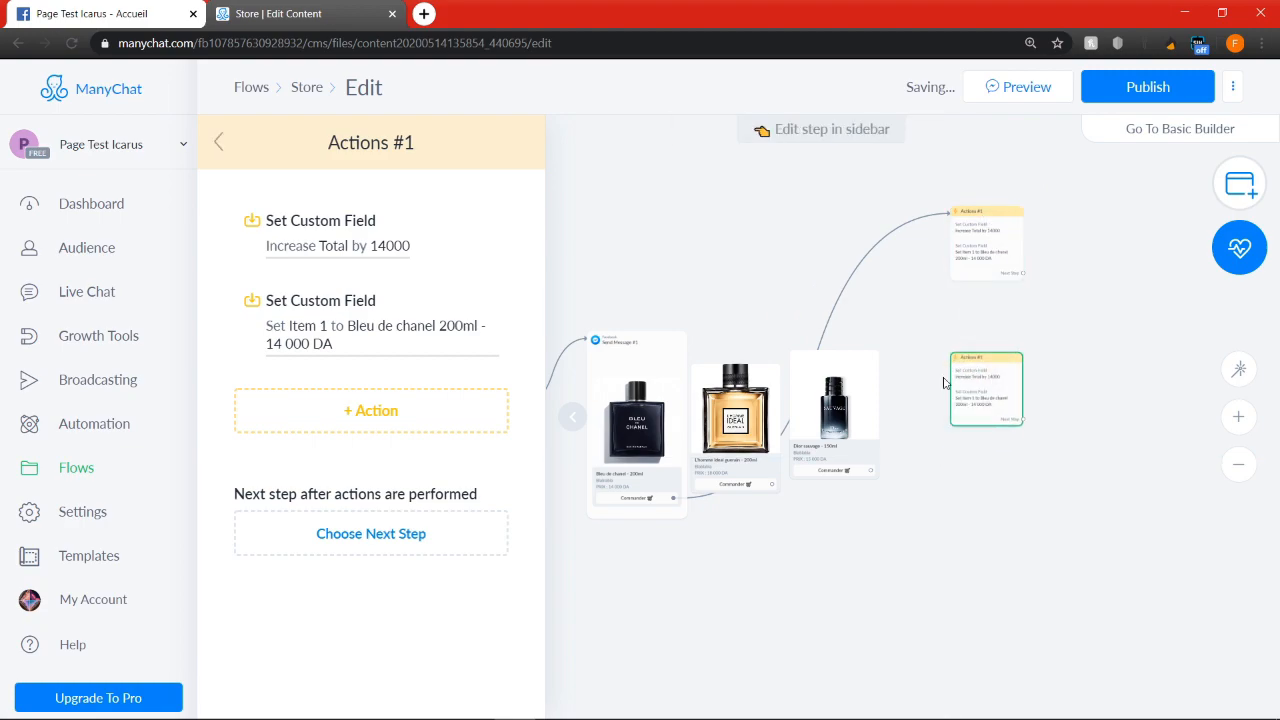
{"action": "left_click", "coordinate": [970, 325]}
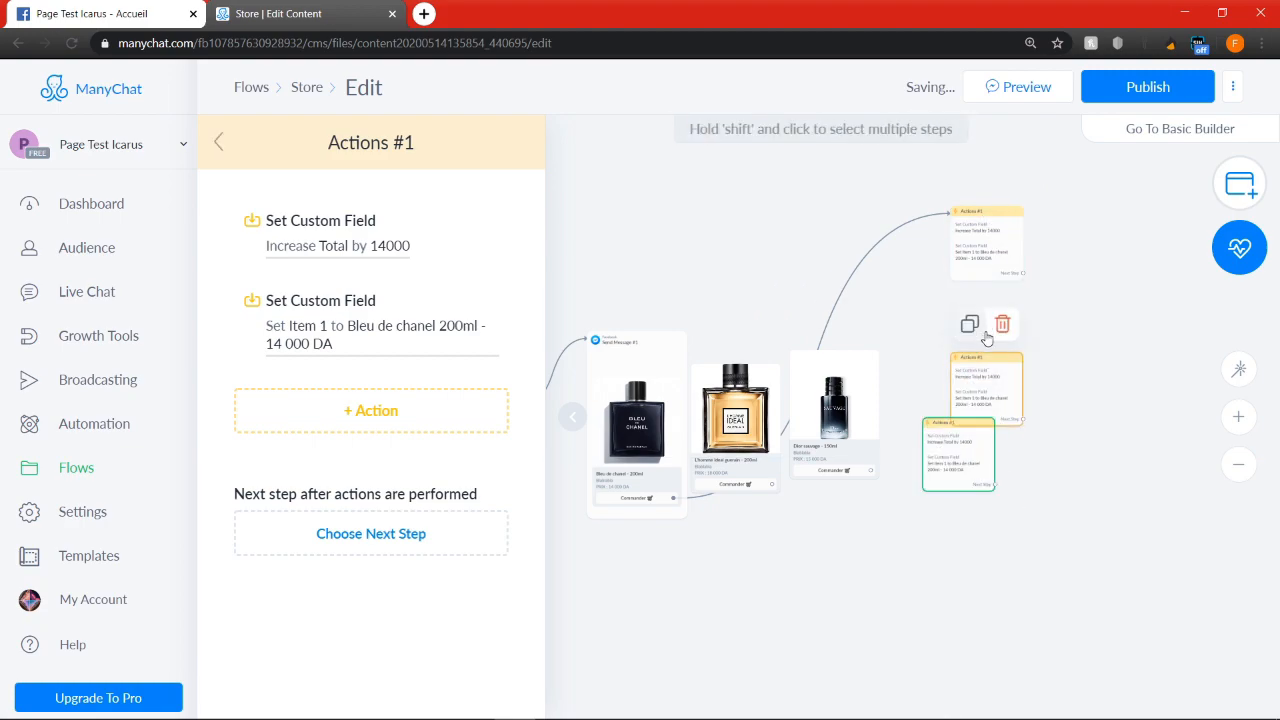
Space out the two Actions copies, link the L'homme ideal and Dior sauvage "Commander" buttons to them, and open the middle copy
{"action": "left_click_drag", "start_coordinate": [1005, 395], "coordinate": [1003, 351]}
{"action": "left_click_drag", "start_coordinate": [986, 456], "coordinate": [1032, 468]}
{"action": "left_click", "coordinate": [771, 484]}
{"action": "left_click", "coordinate": [977, 372]}
{"action": "left_click", "coordinate": [870, 470]}
{"action": "left_click", "coordinate": [985, 455]}
{"action": "left_click", "coordinate": [975, 349]}
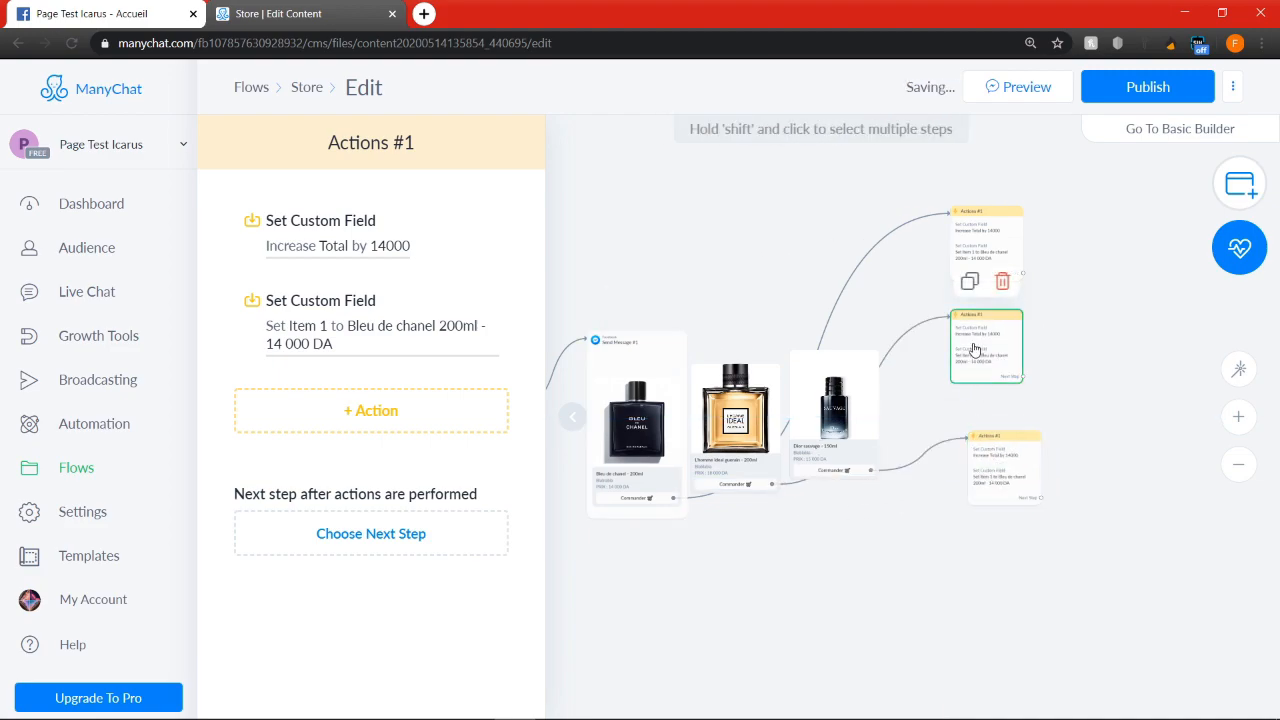
{"action": "left_click", "coordinate": [393, 251]}
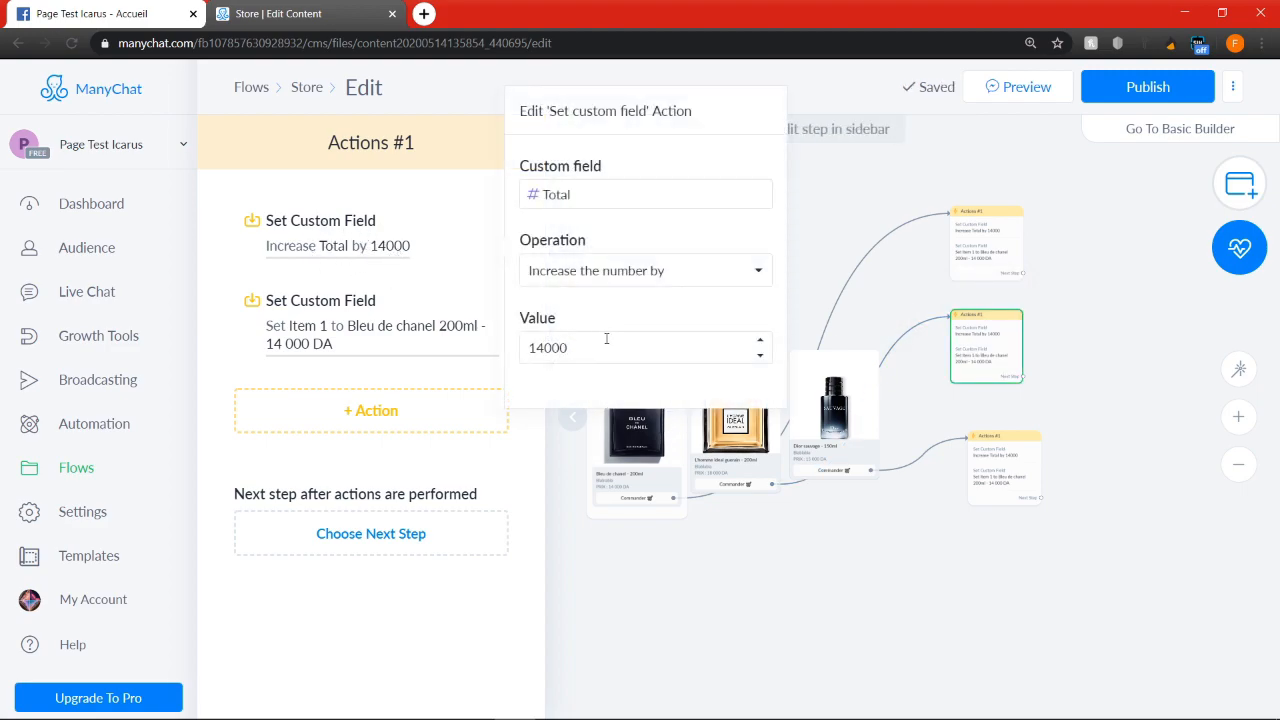
{"action": "left_click_drag", "start_coordinate": [613, 345], "coordinate": [487, 347]}
{"action": "left_click", "coordinate": [788, 570]}
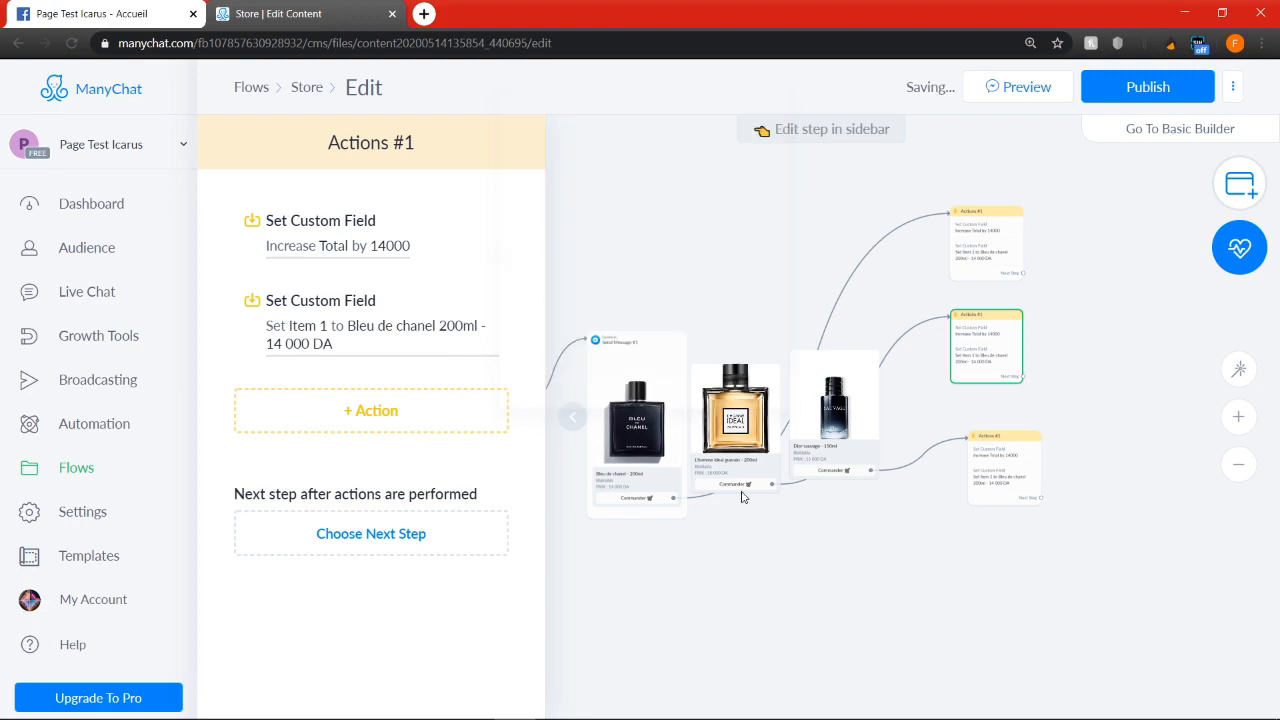
Set the Total increase in the L'homme ideal Actions step to 18000, matching the price on its gallery card
{"action": "scroll", "coordinate": [727, 478], "scroll_direction": "up", "scroll_amount": 3}
{"action": "scroll", "coordinate": [868, 568], "scroll_direction": "down", "scroll_amount": 5}
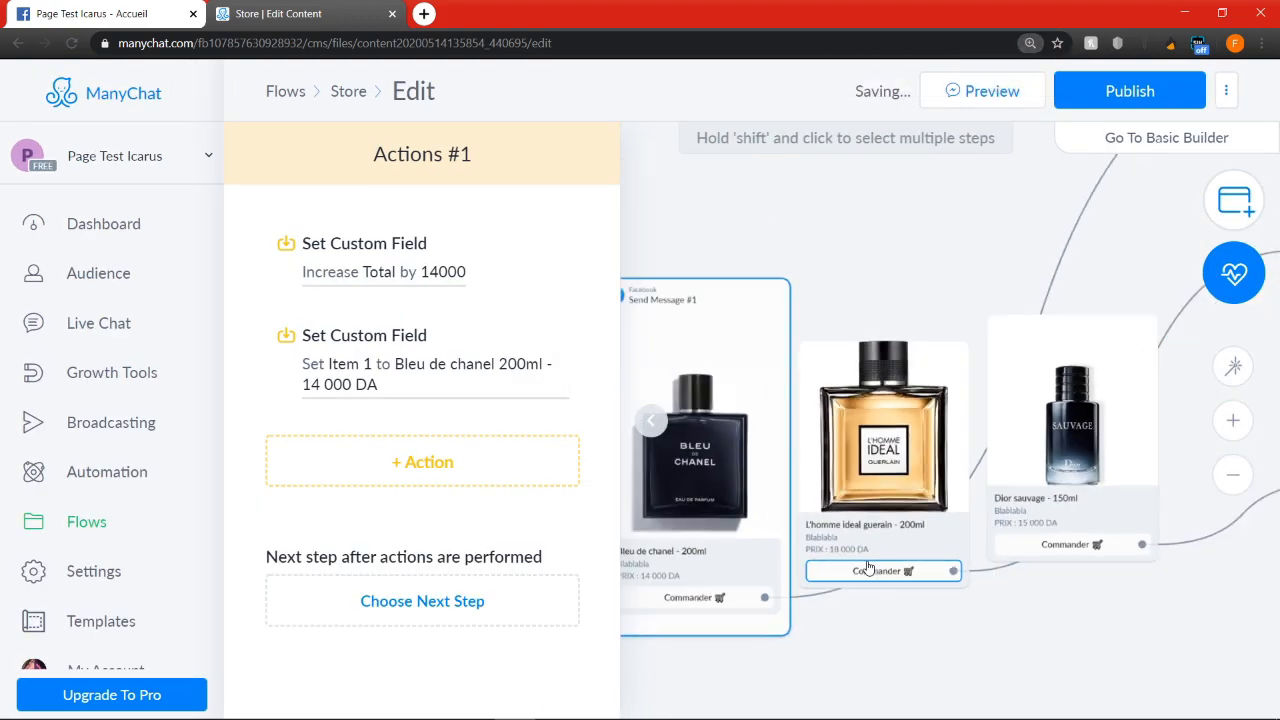
{"action": "left_click", "coordinate": [399, 277]}
{"action": "left_click_drag", "start_coordinate": [664, 387], "coordinate": [528, 385]}
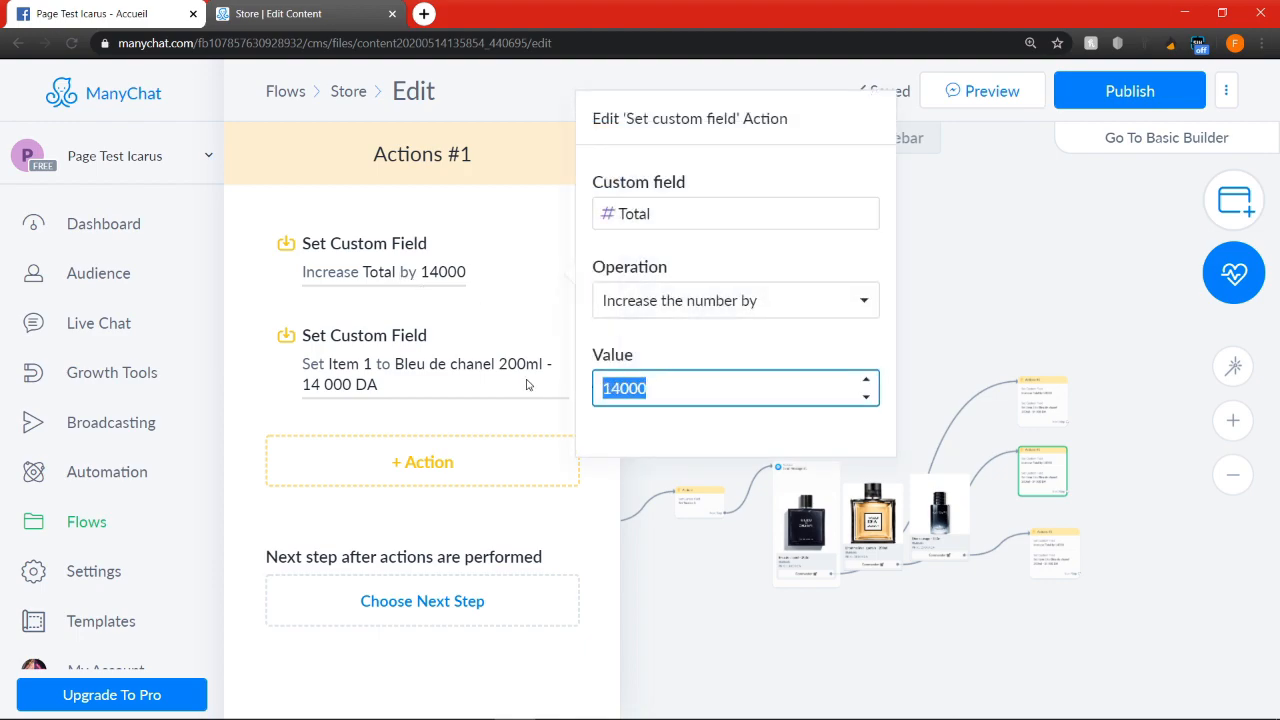
{"action": "type", "text": "18000"}
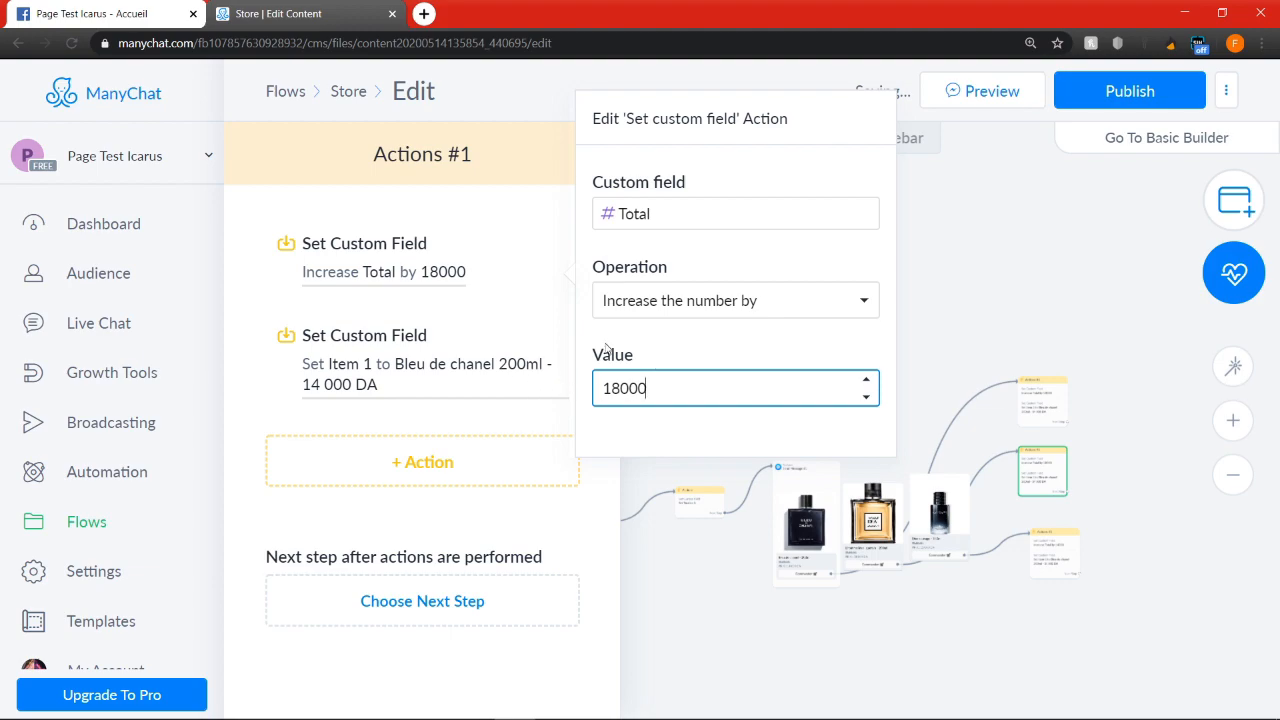
{"action": "left_click", "coordinate": [1059, 615]}
Set the Item 1 value in the L'homme ideal Actions step to "L'homme idéal garlain 200ml - 18 000 DA"
{"action": "scroll", "coordinate": [1066, 604], "scroll_direction": "up", "scroll_amount": 2}
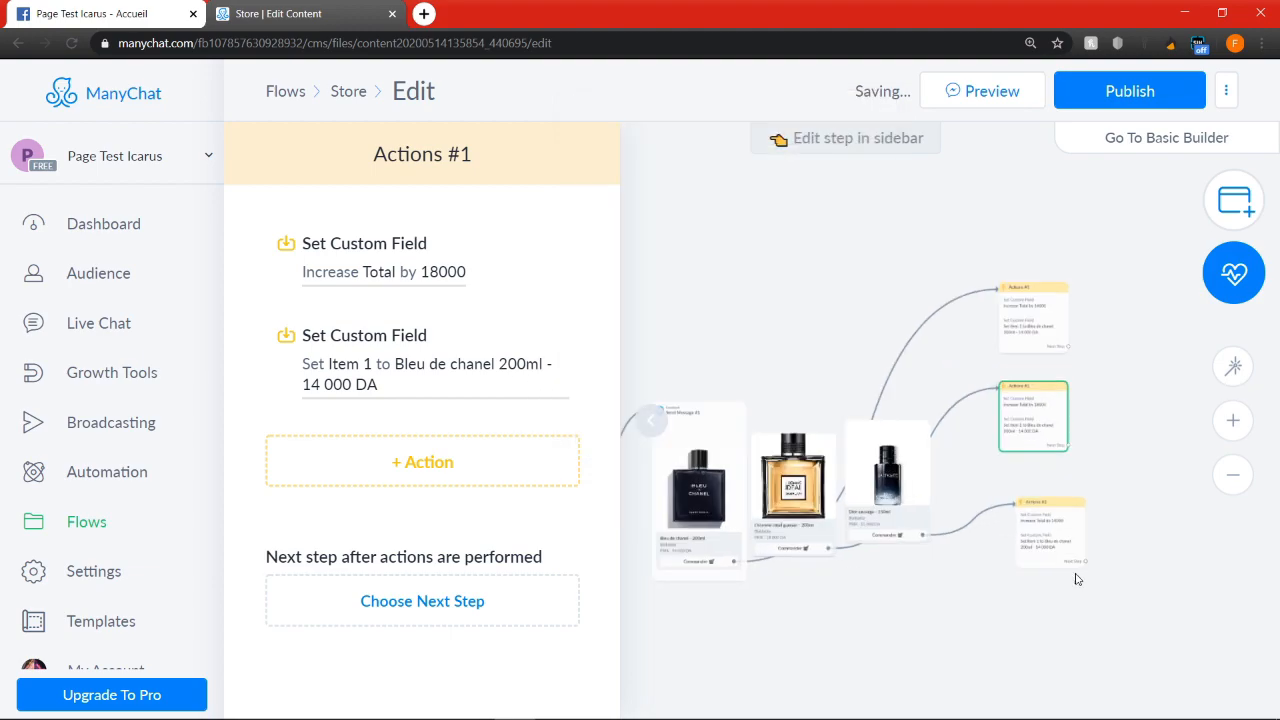
{"action": "left_click", "coordinate": [1047, 545]}
{"action": "left_click", "coordinate": [1034, 418]}
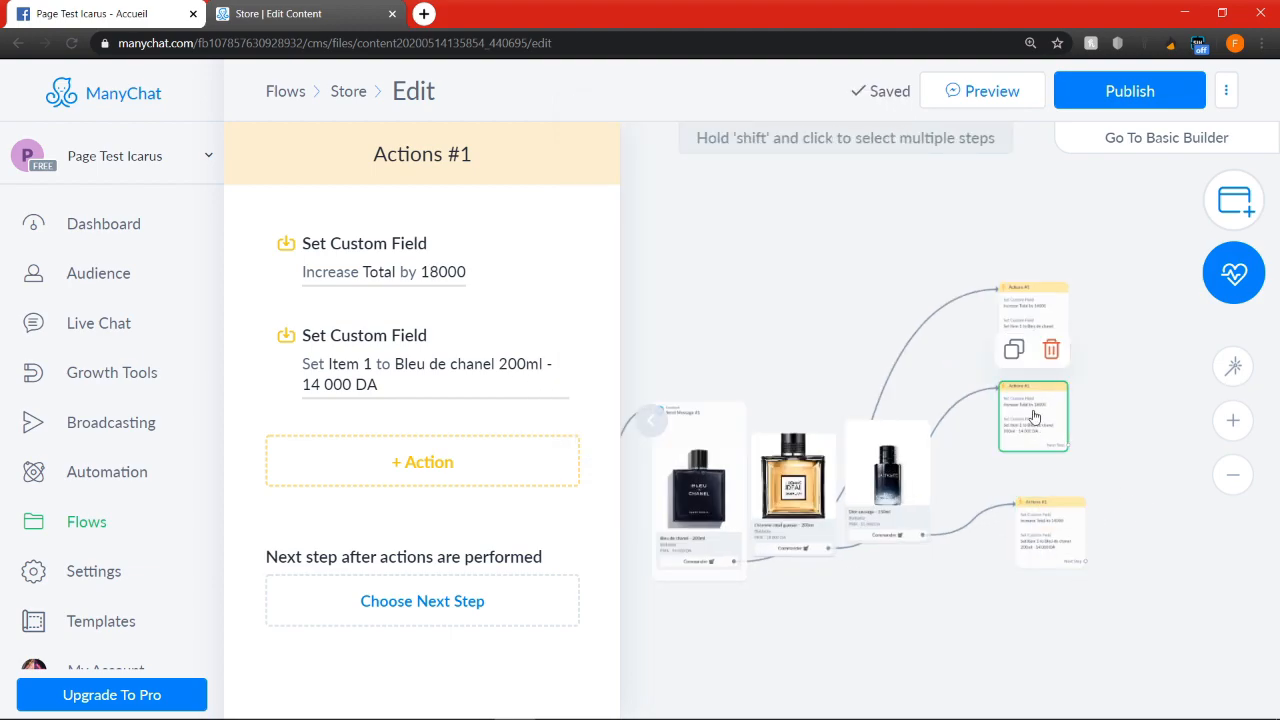
{"action": "left_click", "coordinate": [397, 375]}
{"action": "left_click_drag", "start_coordinate": [838, 450], "coordinate": [498, 441]}
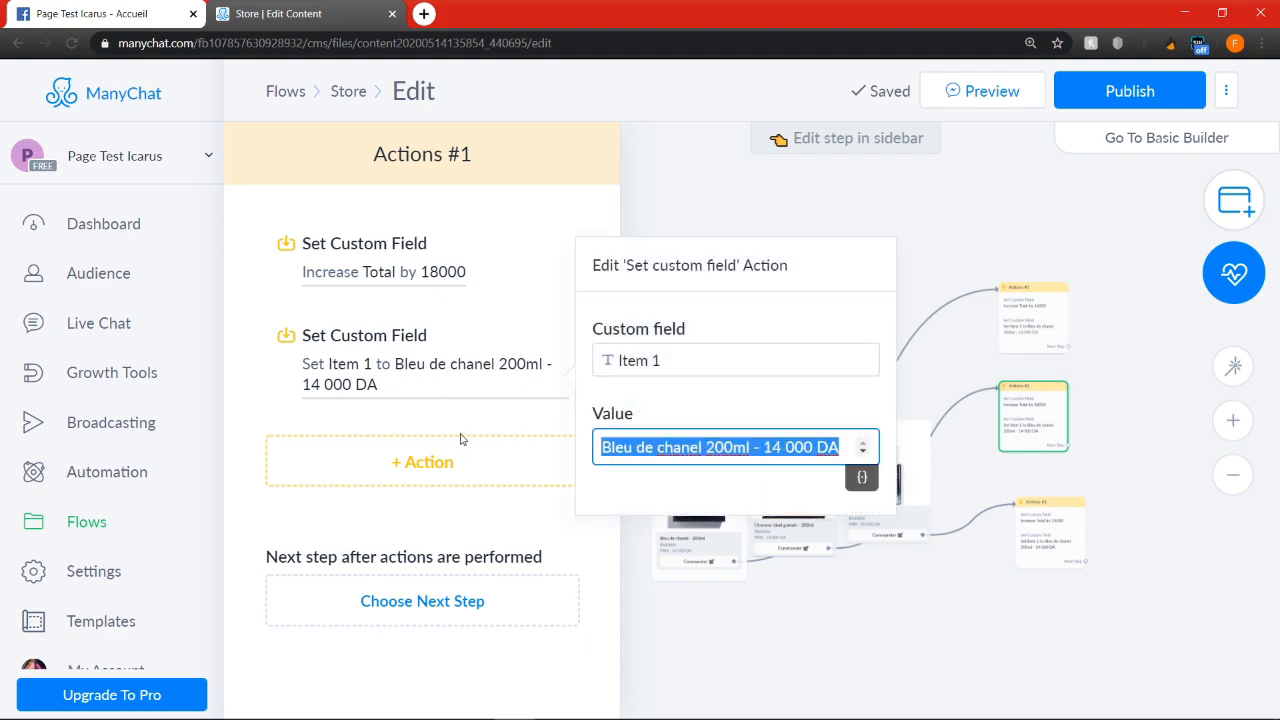
{"action": "type", "text": "L'homme"}
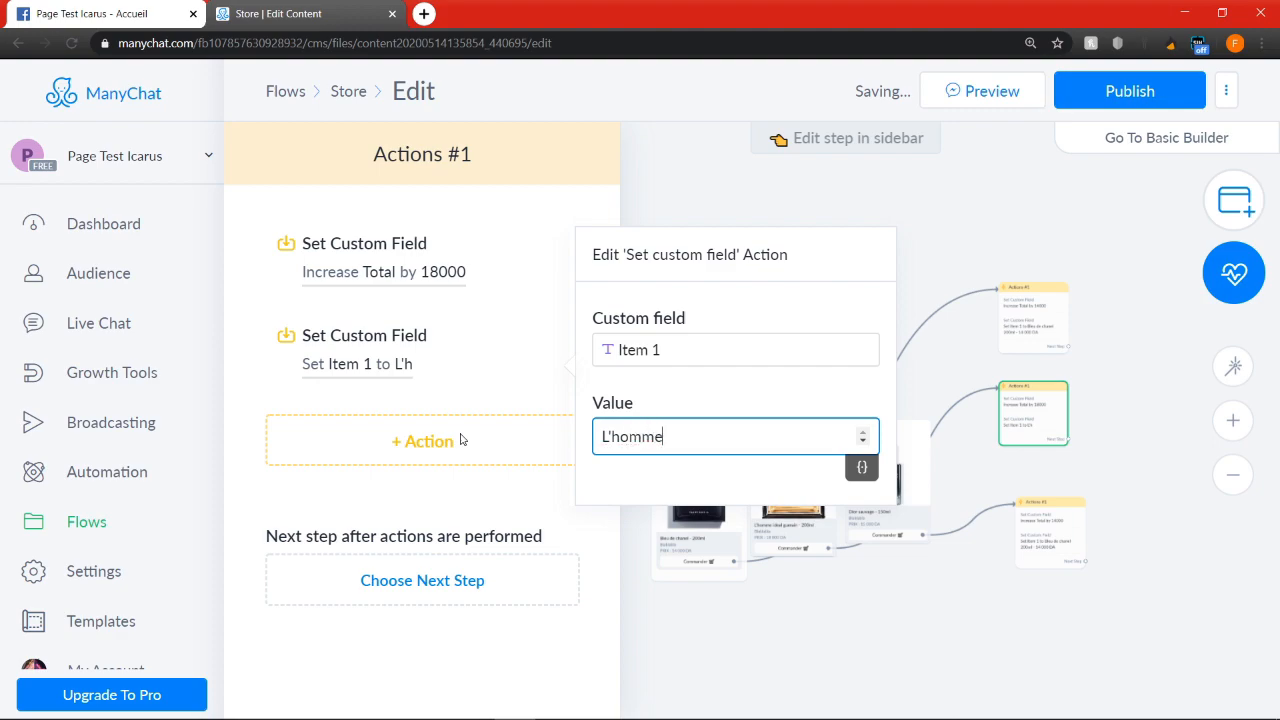
{"action": "type", "text": " idéal garlain 200ml"}
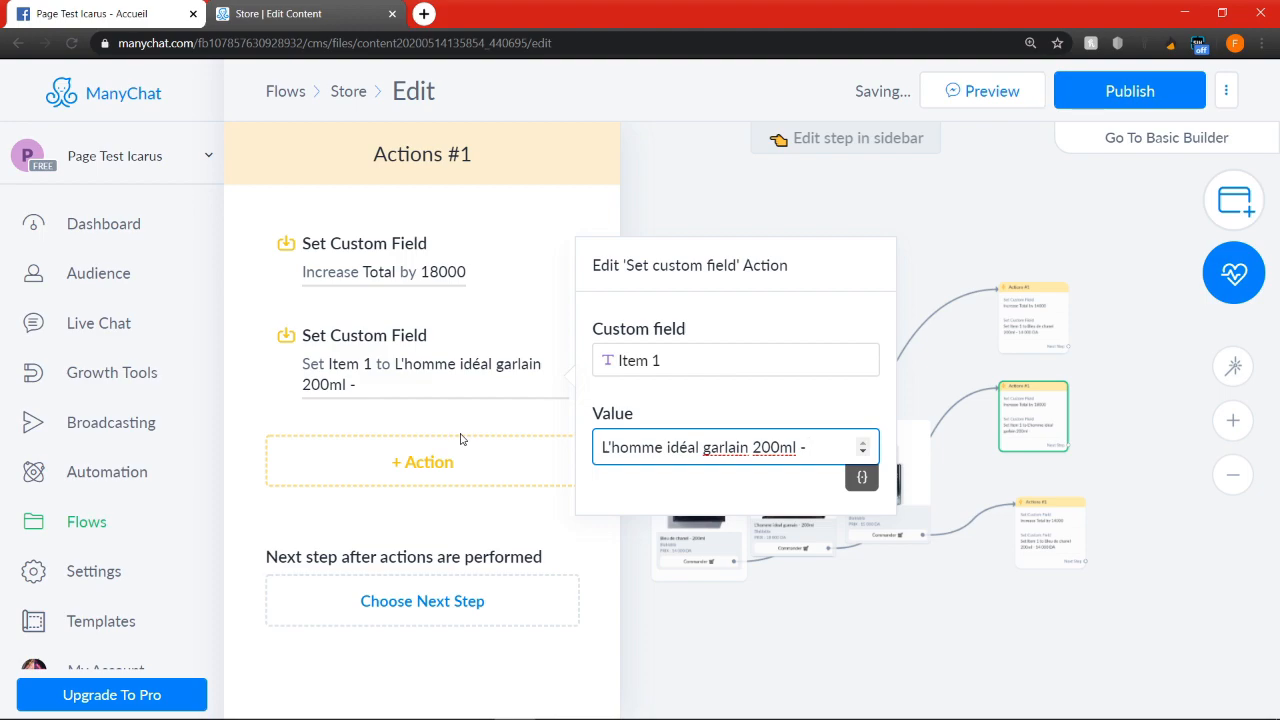
{"action": "type", "text": " - 180 000 DA"}
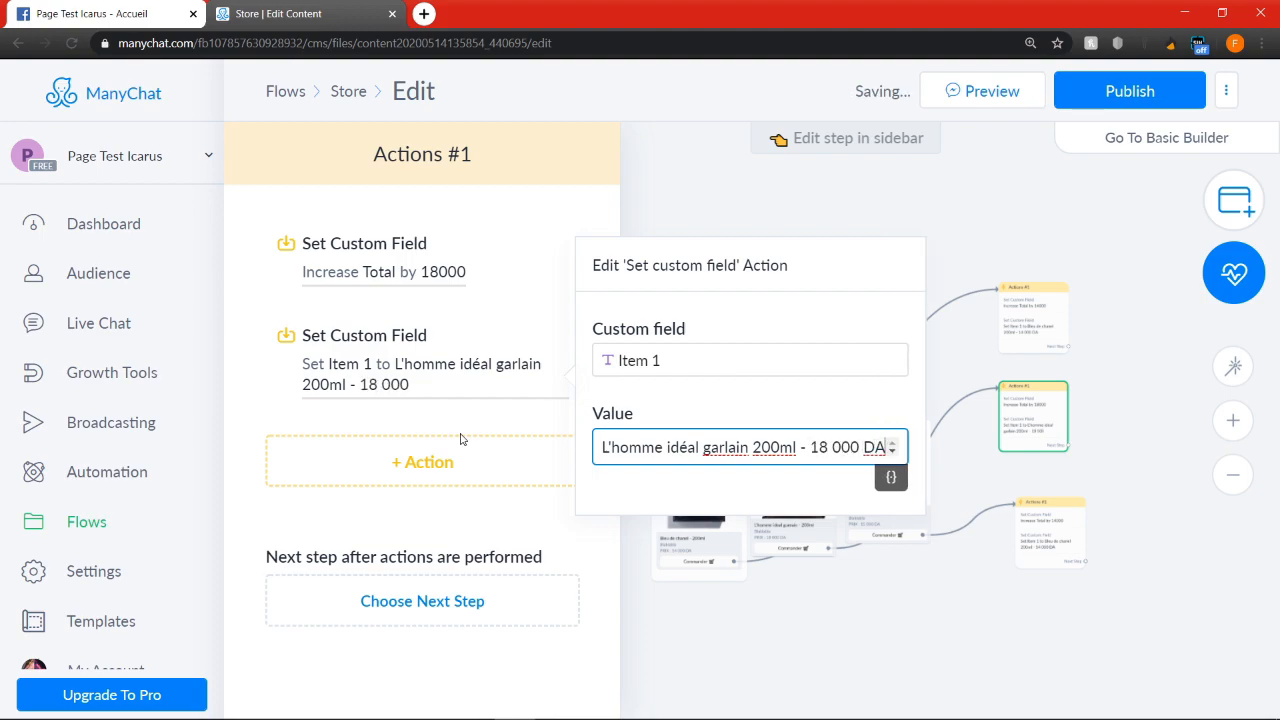
{"action": "left_click", "coordinate": [948, 627]}
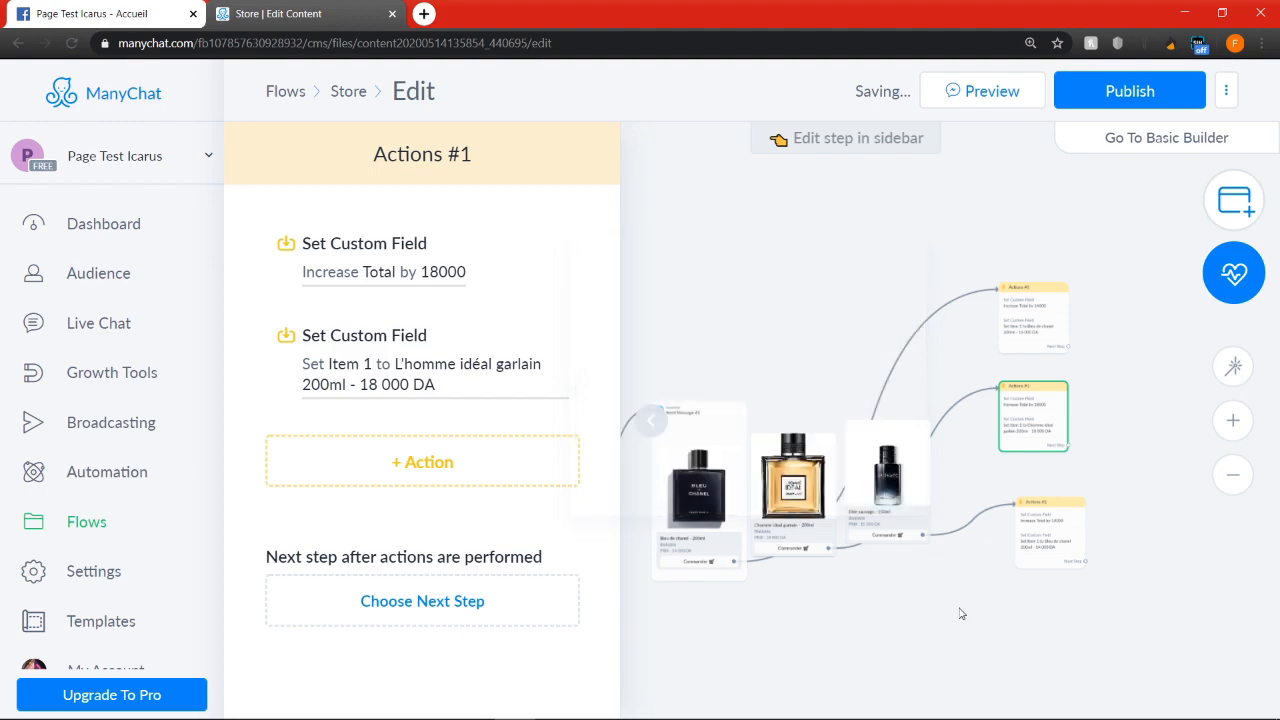
Set the Total increase in the Dior sauvage Actions step to 15000, matching the price on its gallery card
{"action": "left_click", "coordinate": [1000, 578]}
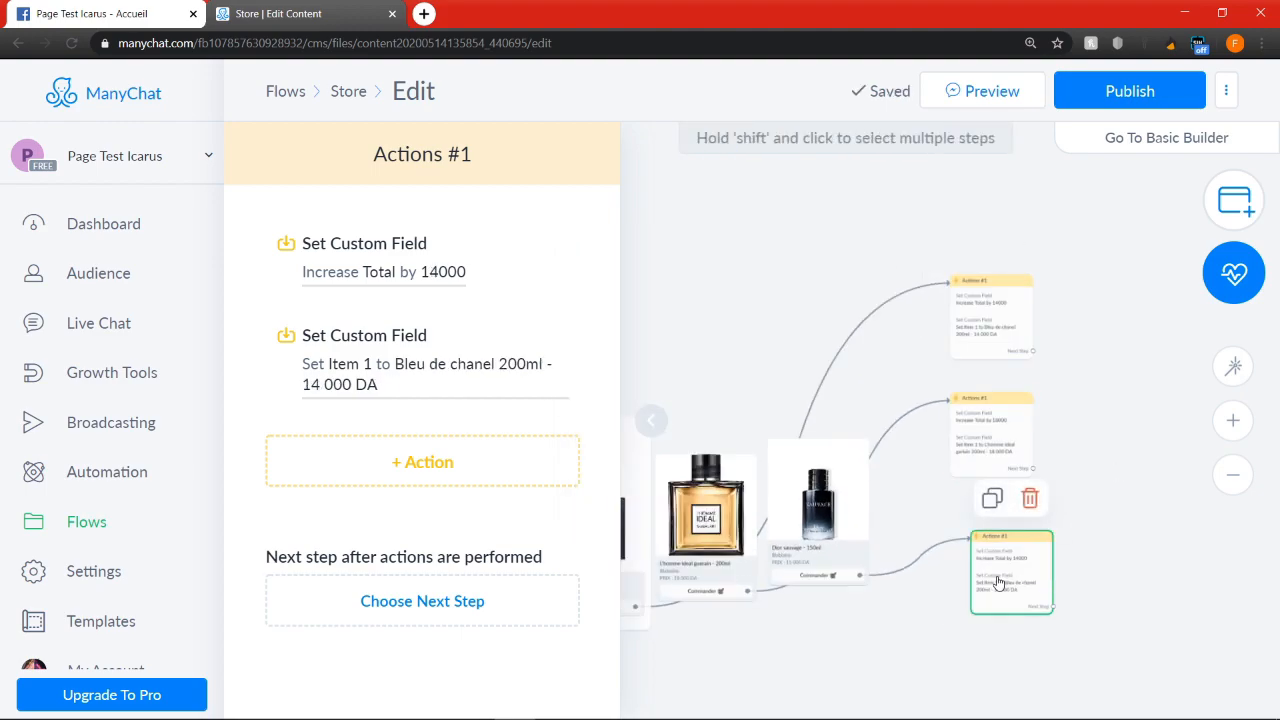
{"action": "scroll", "coordinate": [826, 594], "scroll_direction": "up", "scroll_amount": 3}
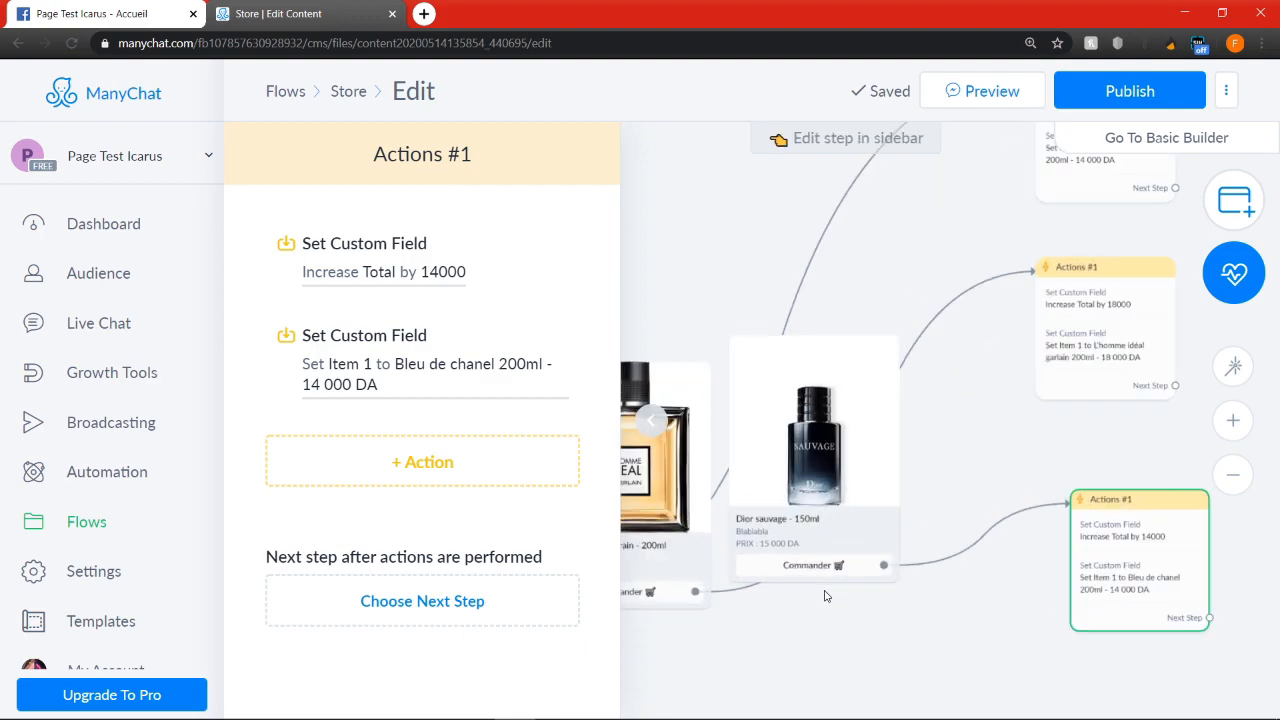
{"action": "scroll", "coordinate": [848, 576], "scroll_direction": "down", "scroll_amount": 2}
{"action": "left_click", "coordinate": [397, 273]}
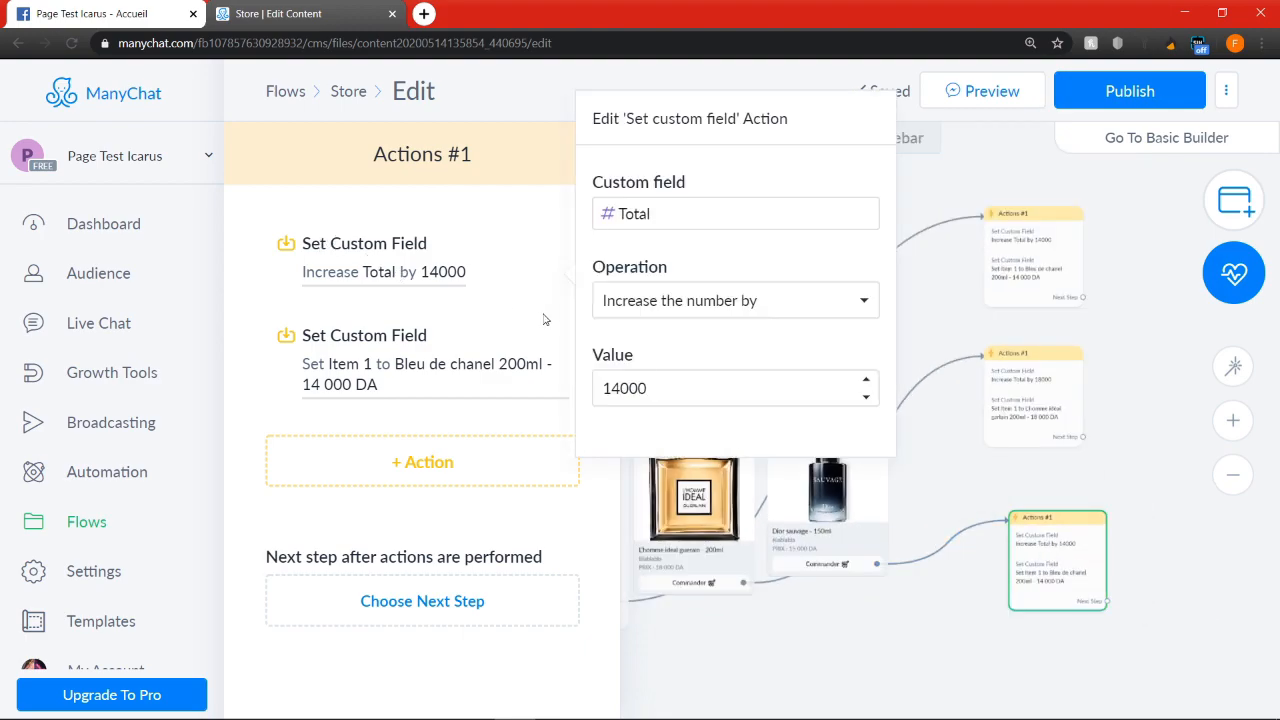
{"action": "double_click", "coordinate": [690, 378]}
{"action": "type", "text": "15000"}
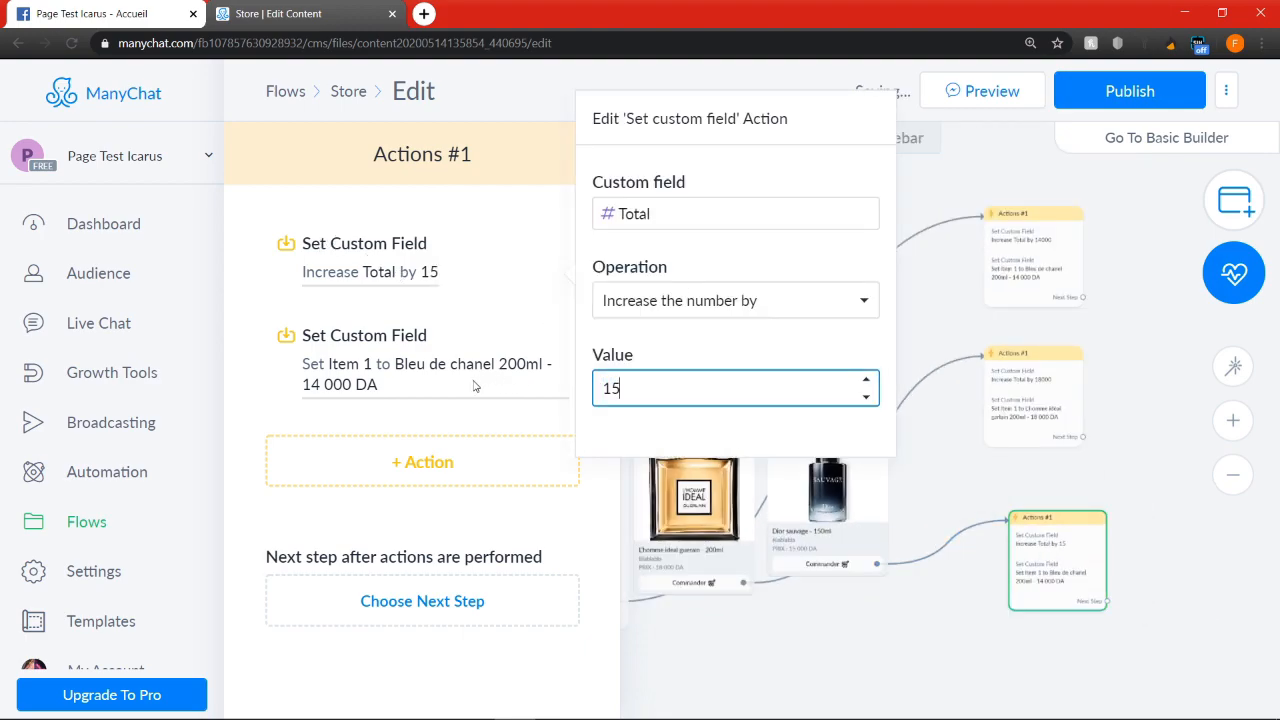
{"action": "left_click", "coordinate": [1053, 562]}
Set the Item 1 value in the Dior sauvage Actions step to "Dior sauvage 150ml - 15 000 DA"
{"action": "left_click", "coordinate": [398, 373]}
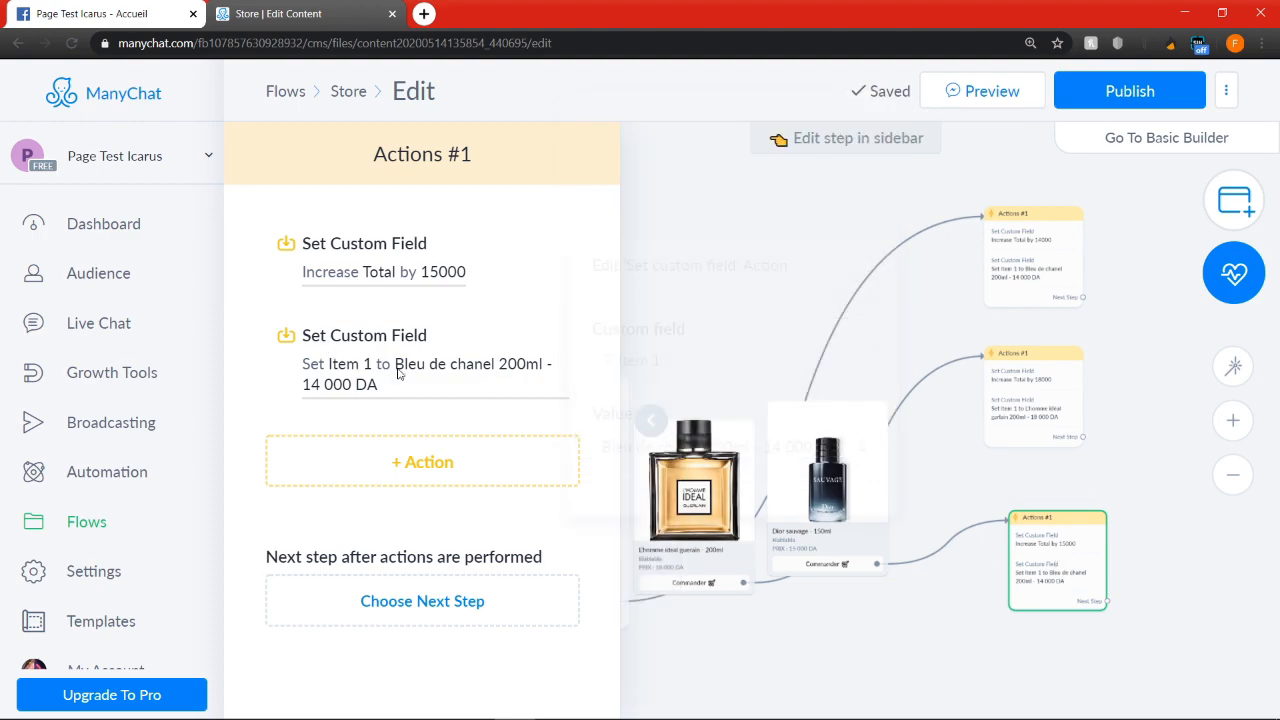
{"action": "left_click", "coordinate": [738, 447]}
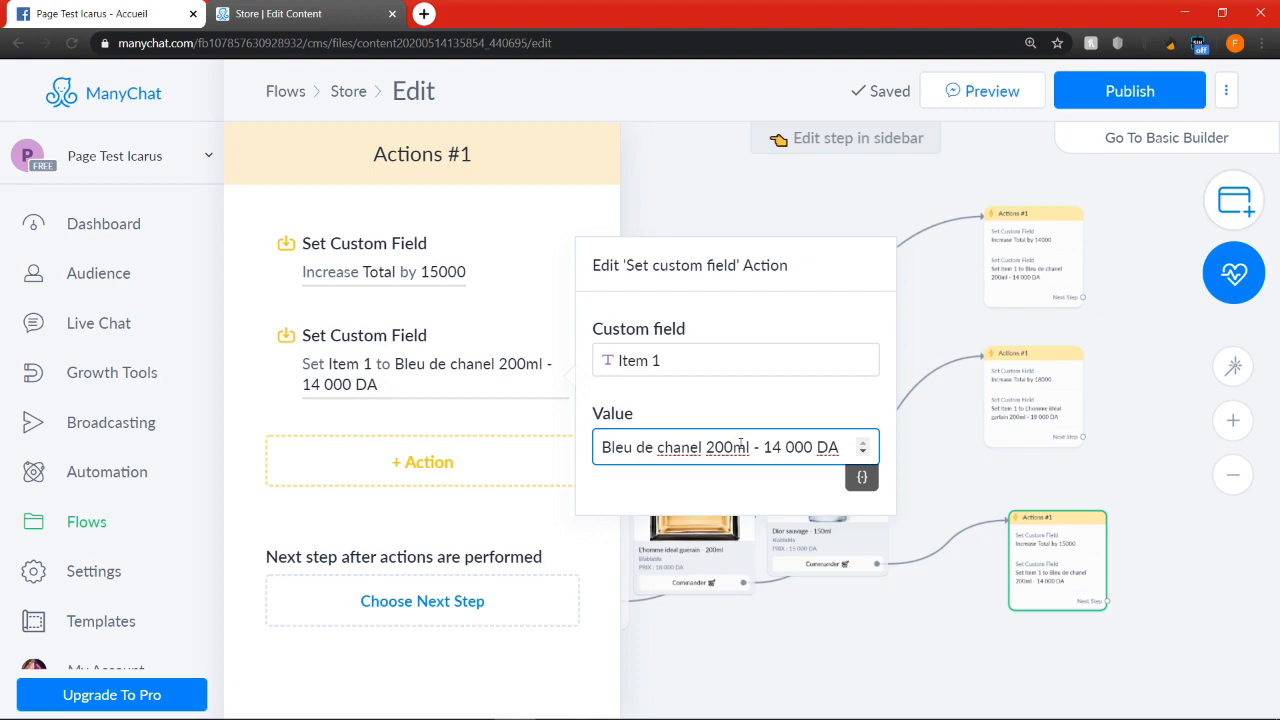
{"action": "key", "text": "ctrl+a"}
{"action": "key", "text": "BackSpace"}
{"action": "type", "text": "D"}
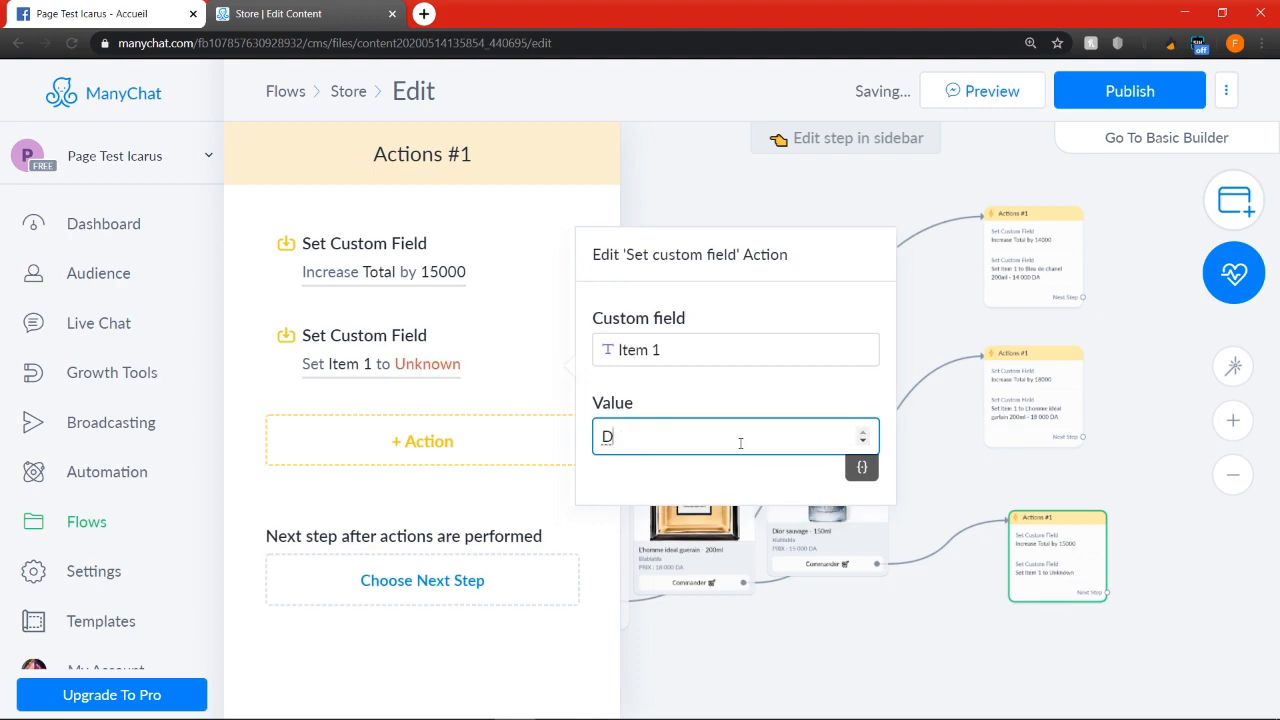
{"action": "type", "text": "ior sauvage 150 ml"}
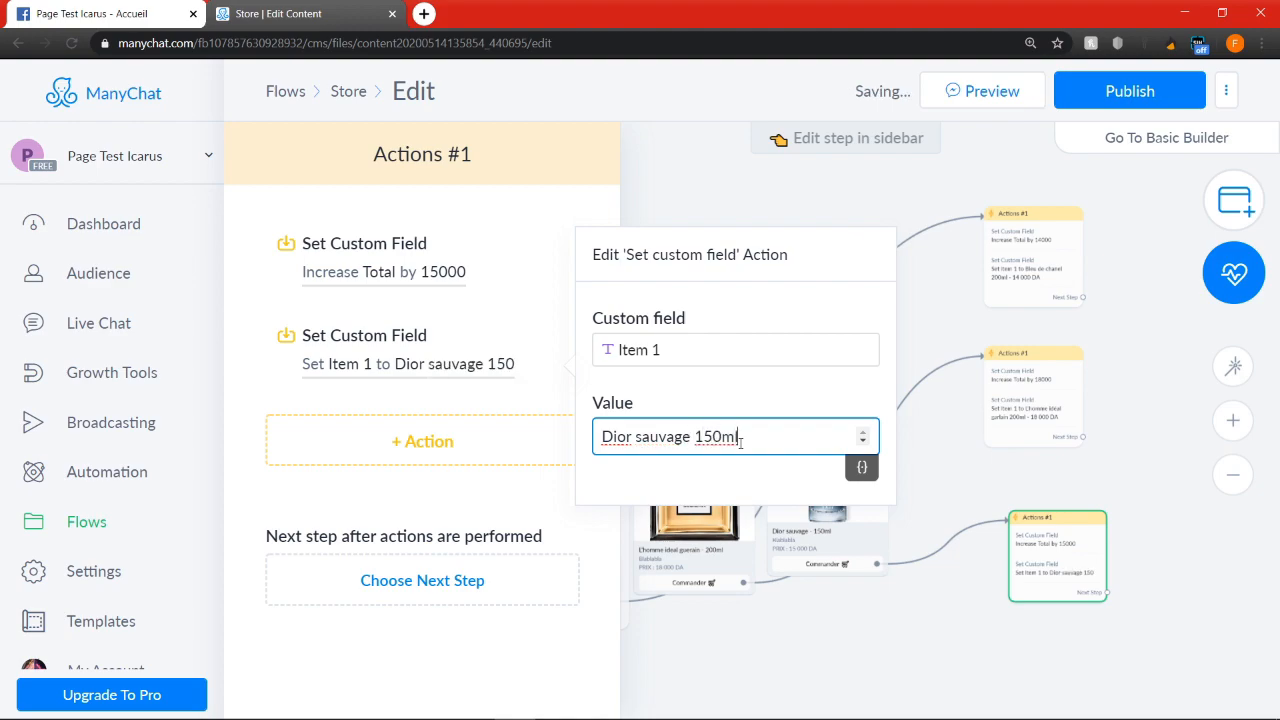
{"action": "type", "text": " -"}
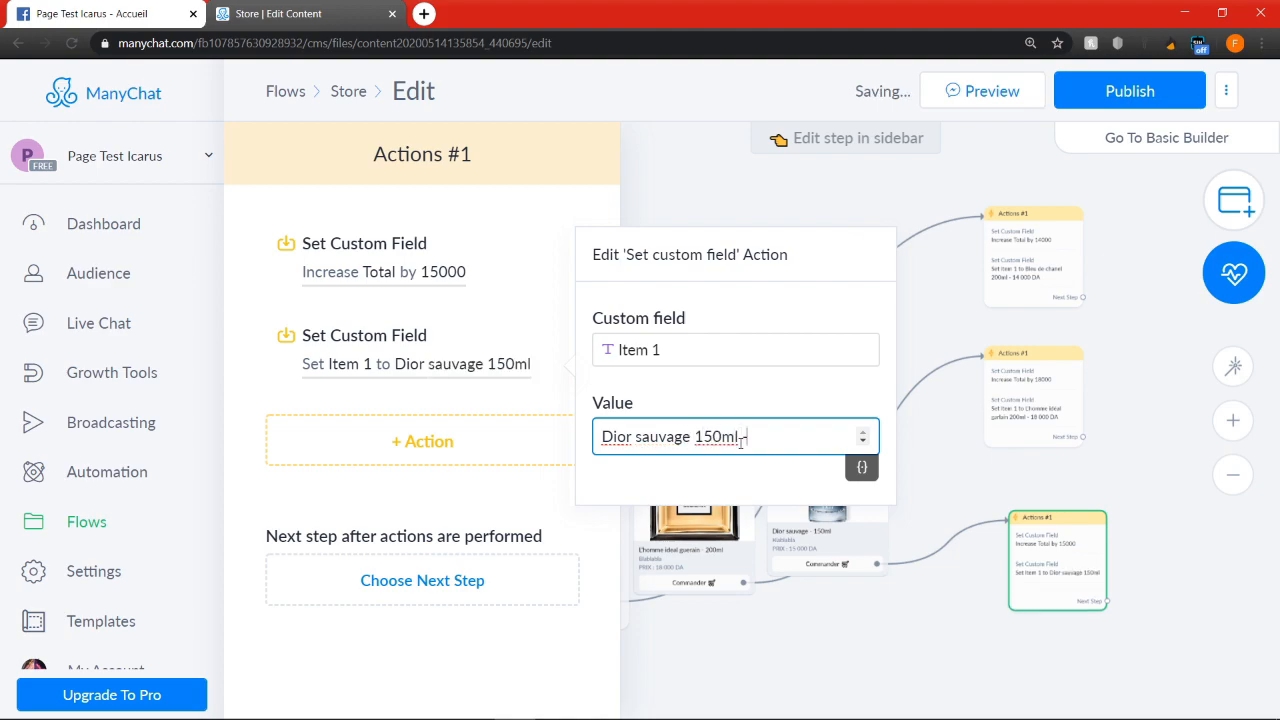
{"action": "type", "text": " 15 000 DA"}
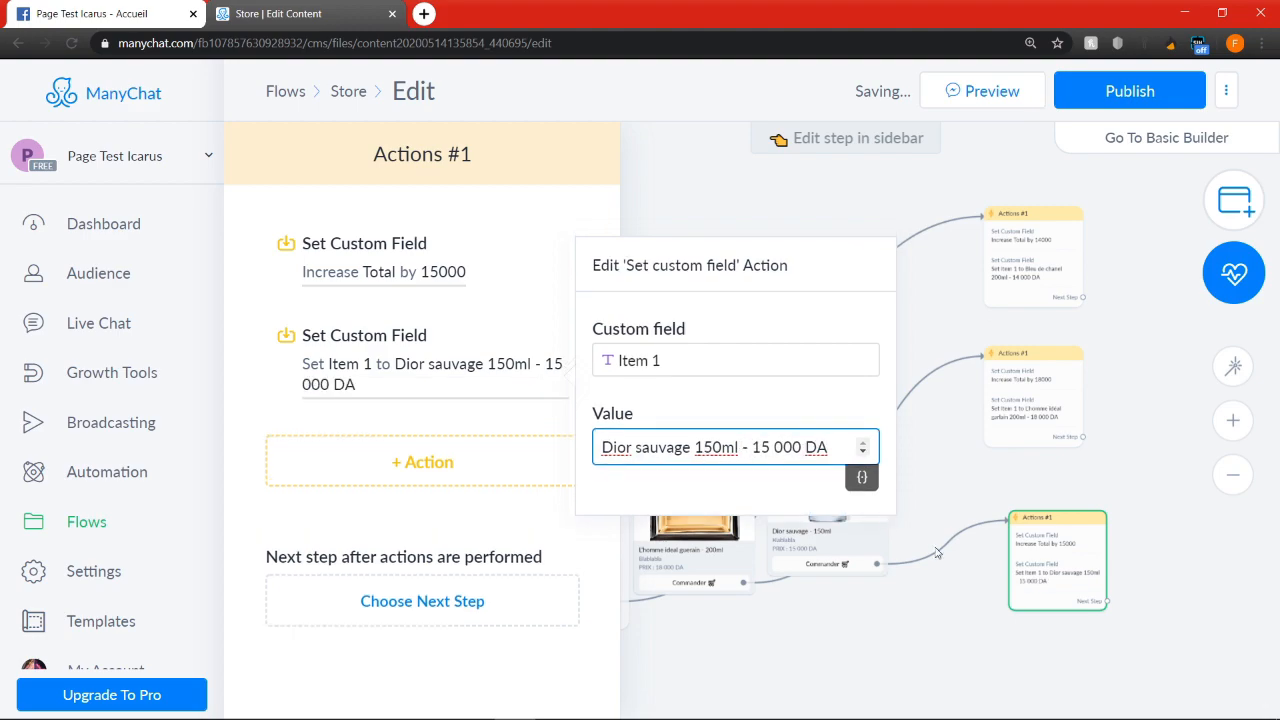
{"action": "left_click", "coordinate": [953, 650]}
Add a Send Message step after the Bleu de chanel Actions step and begin its text with "C'est d'accord, votre total est de"
{"action": "left_click_drag", "start_coordinate": [543, 372], "coordinate": [829, 430]}
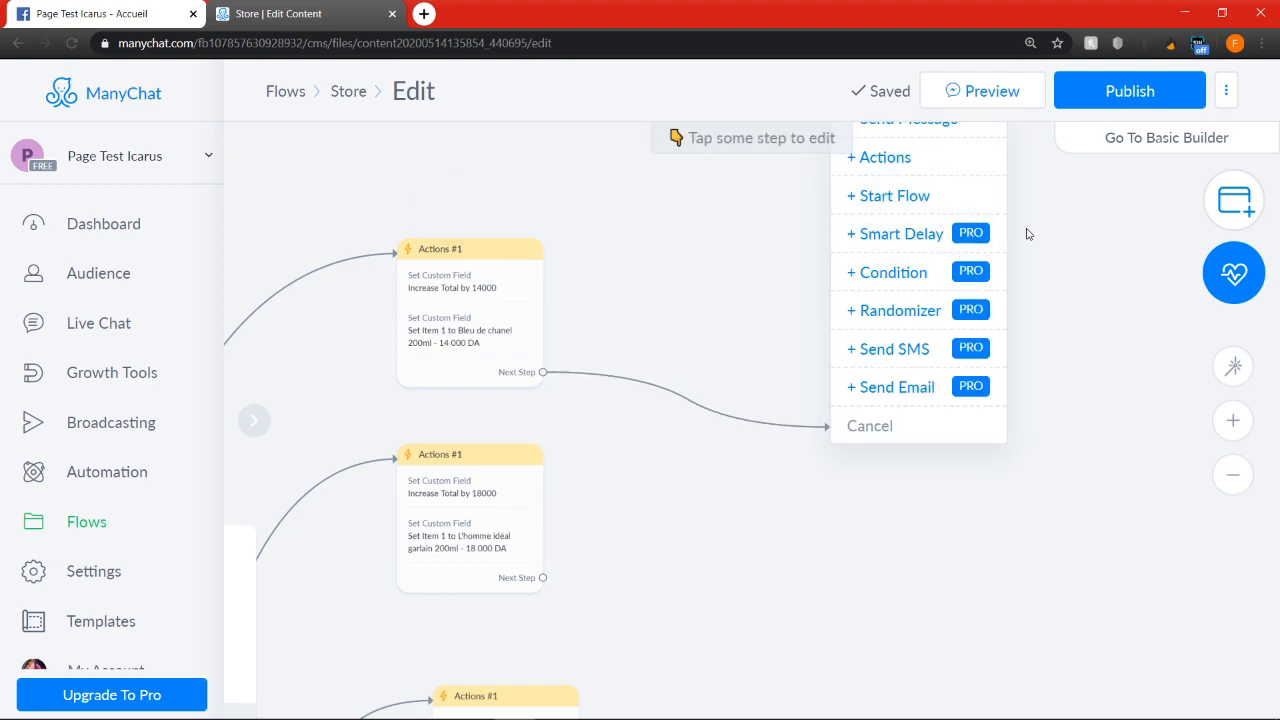
{"action": "left_click", "coordinate": [944, 121]}
{"action": "left_click", "coordinate": [384, 365]}
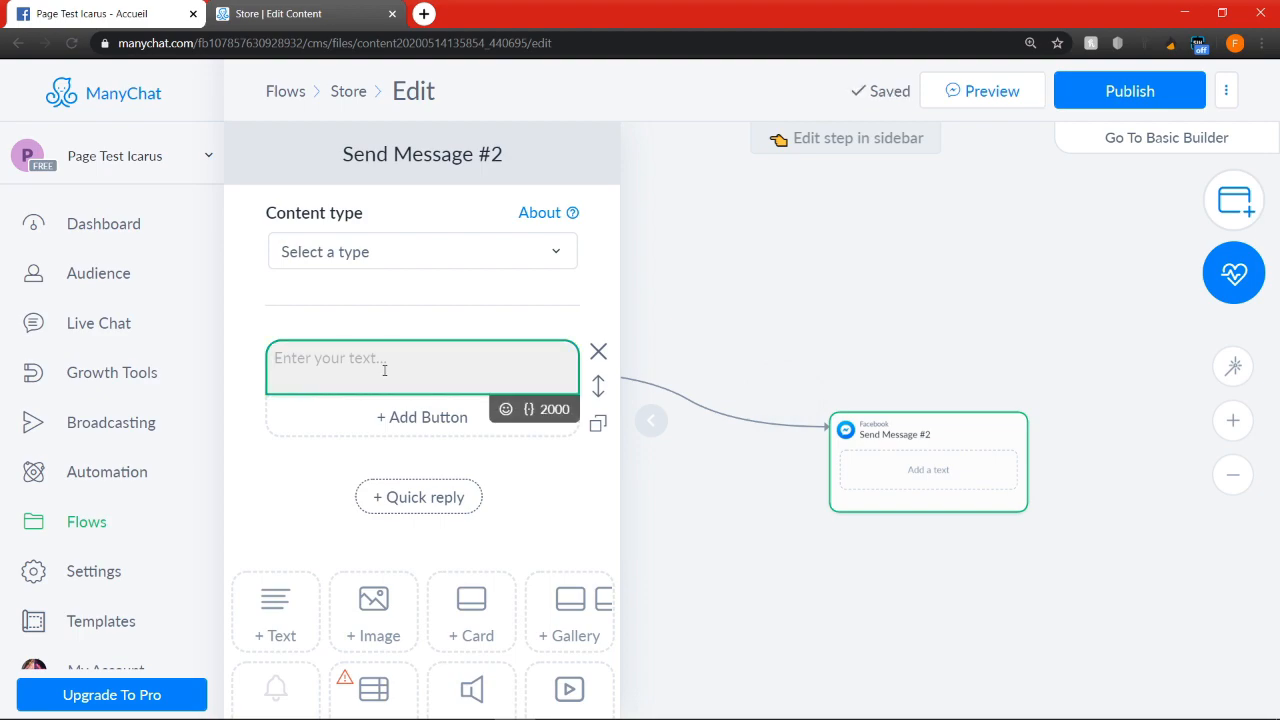
{"action": "type", "text": "C'"}
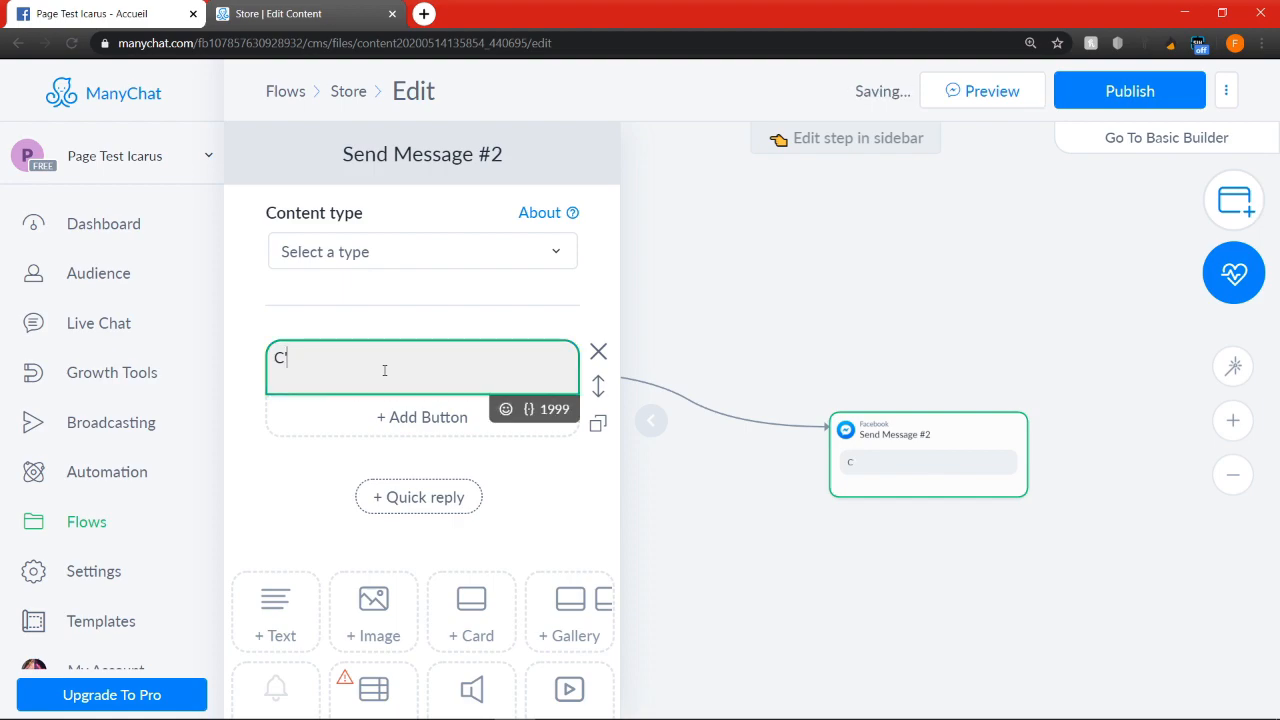
{"action": "type", "text": "est d'acco"}
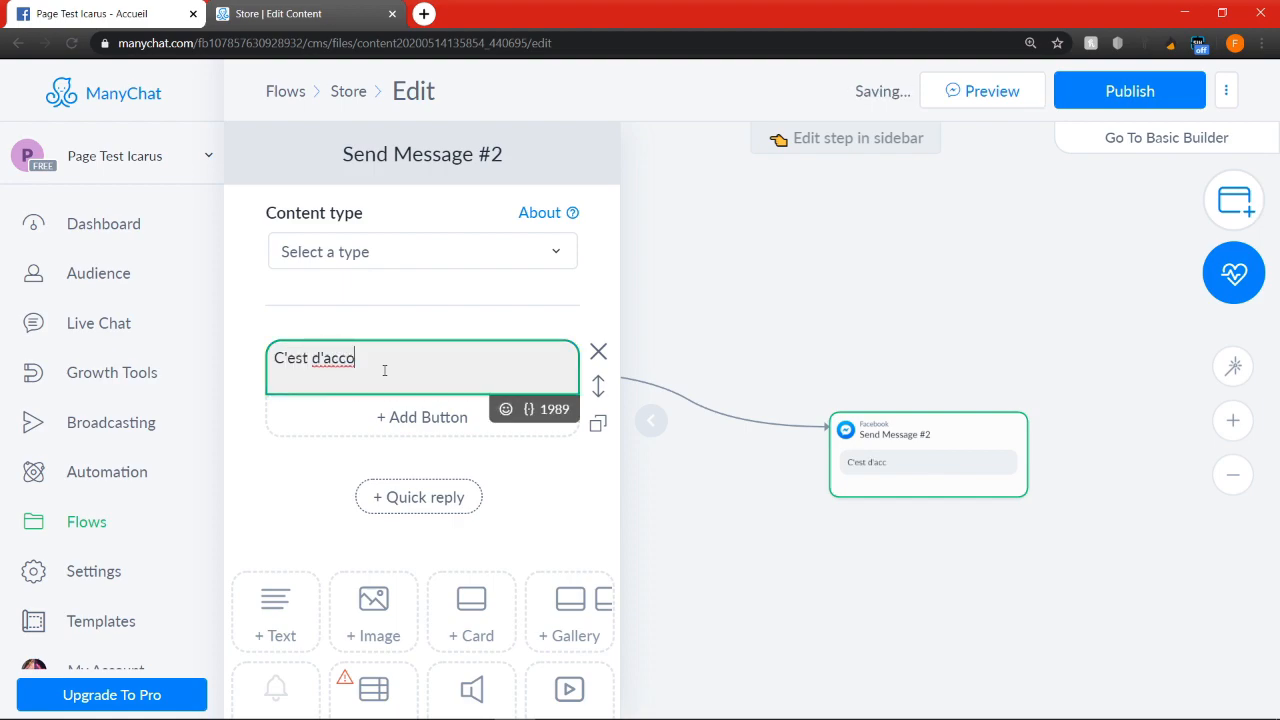
{"action": "type", "text": "rd, votre total est de"}
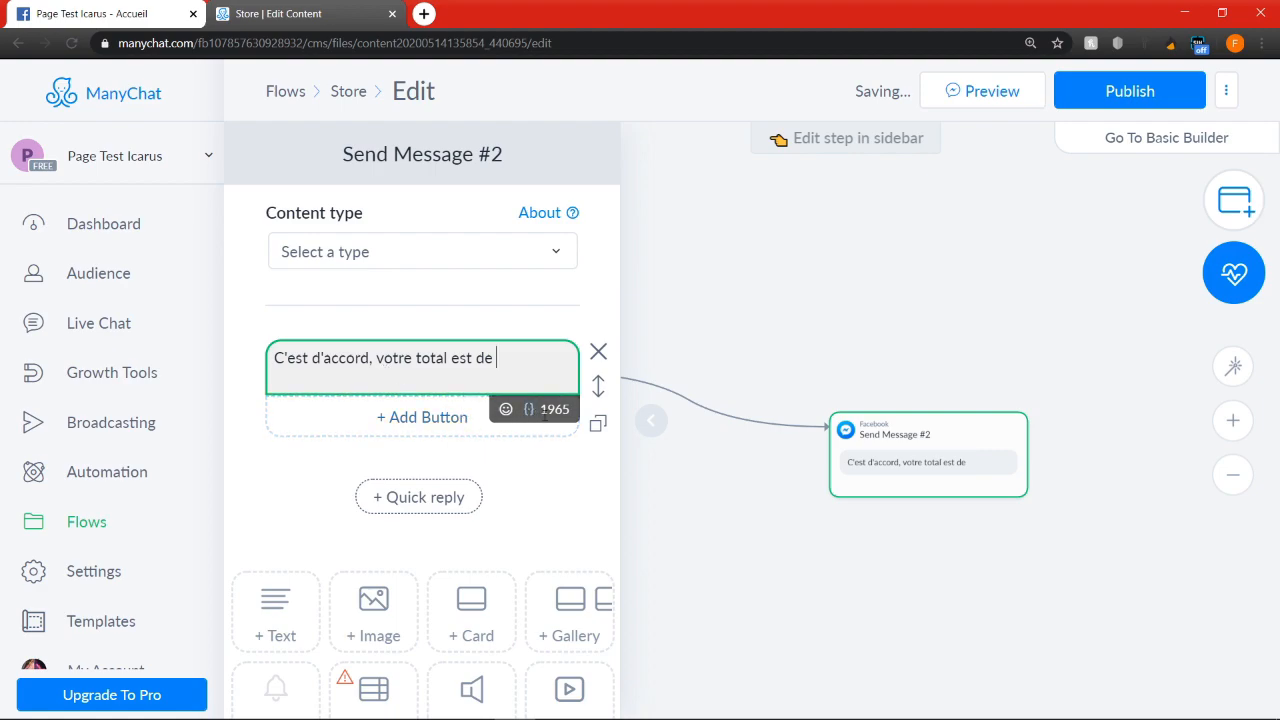
Insert the Total custom user field at the end of the message text and follow it with "DA,"
{"action": "left_click", "coordinate": [529, 411]}
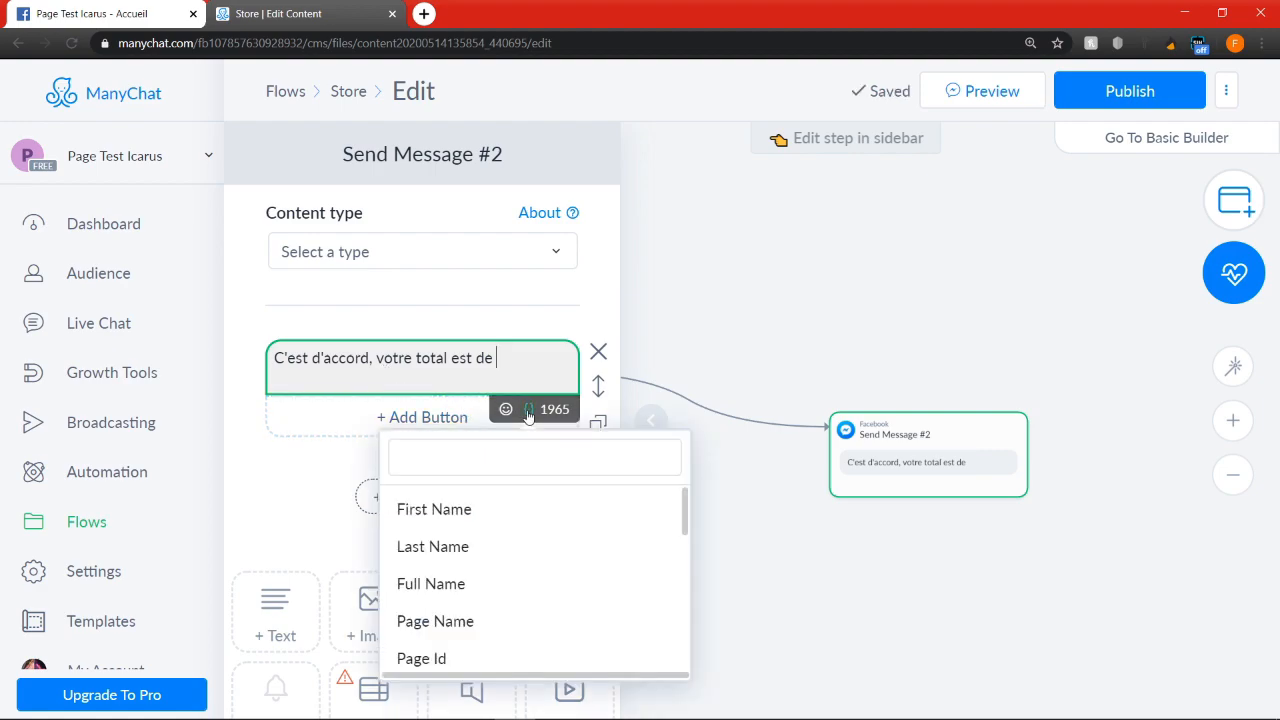
{"action": "left_click", "coordinate": [527, 459]}
{"action": "type", "text": "t"}
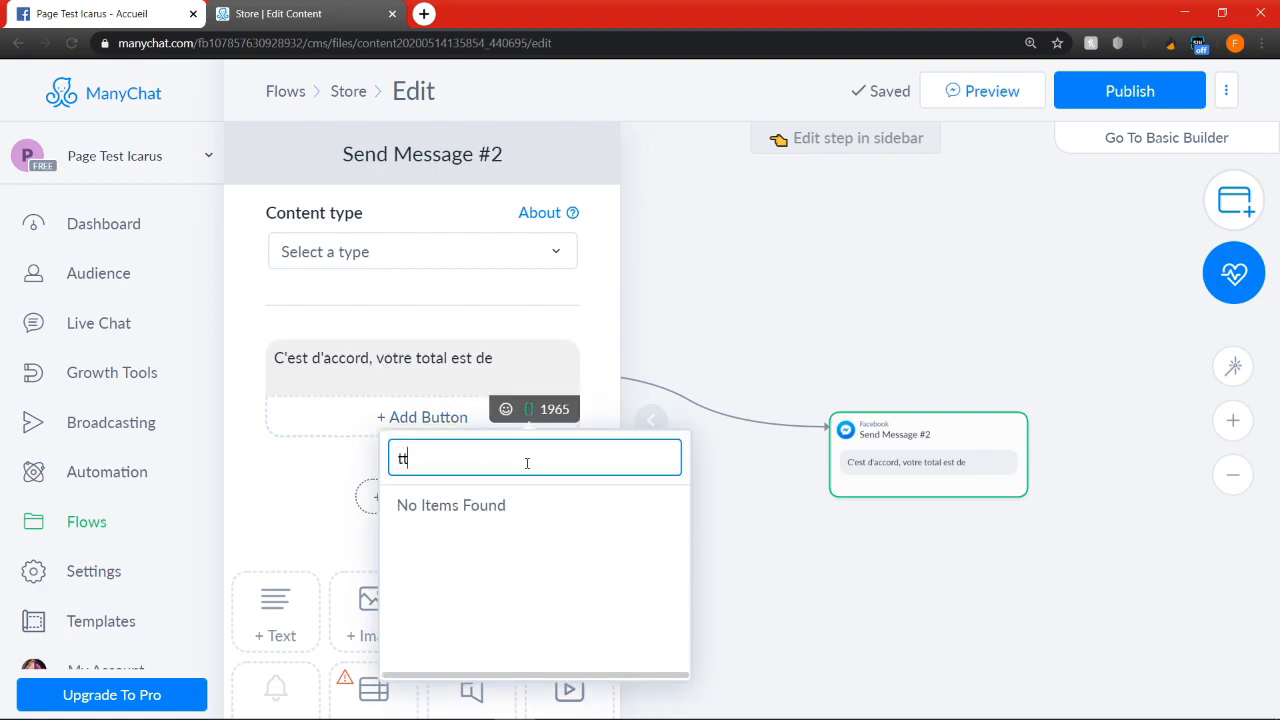
{"action": "type", "text": "ota"}
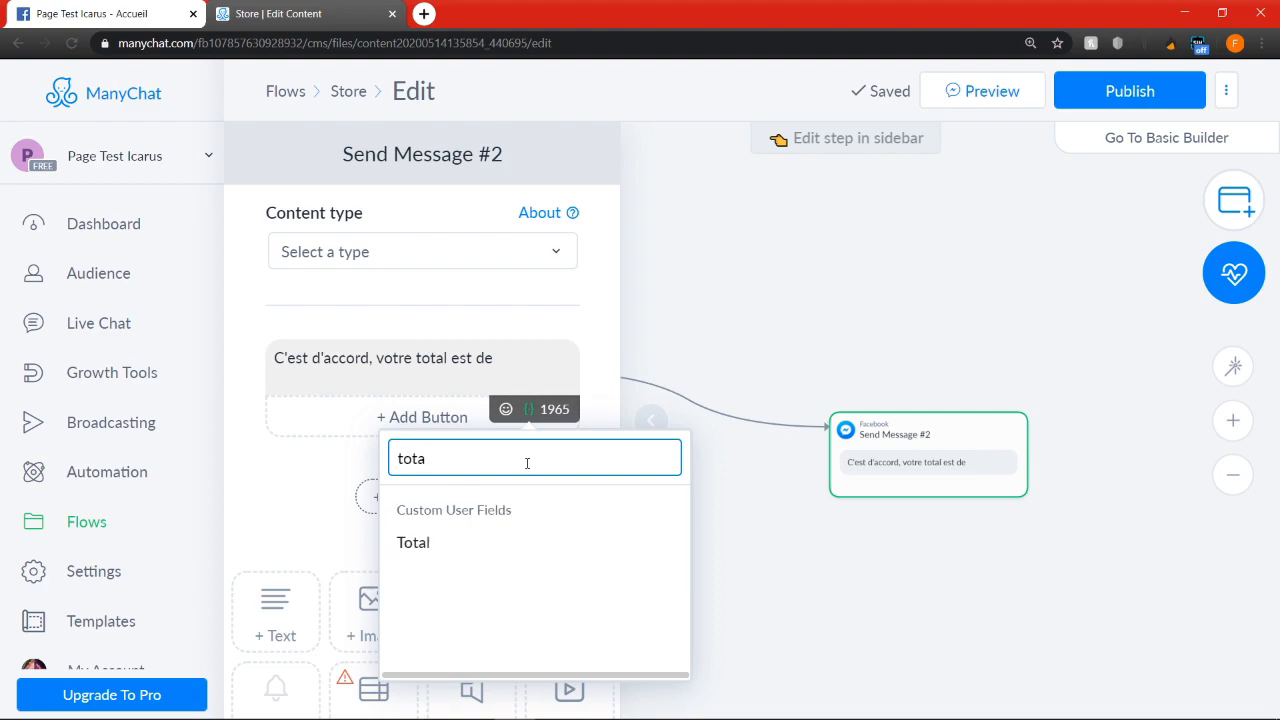
{"action": "left_click", "coordinate": [500, 546]}
{"action": "left_click", "coordinate": [460, 376]}
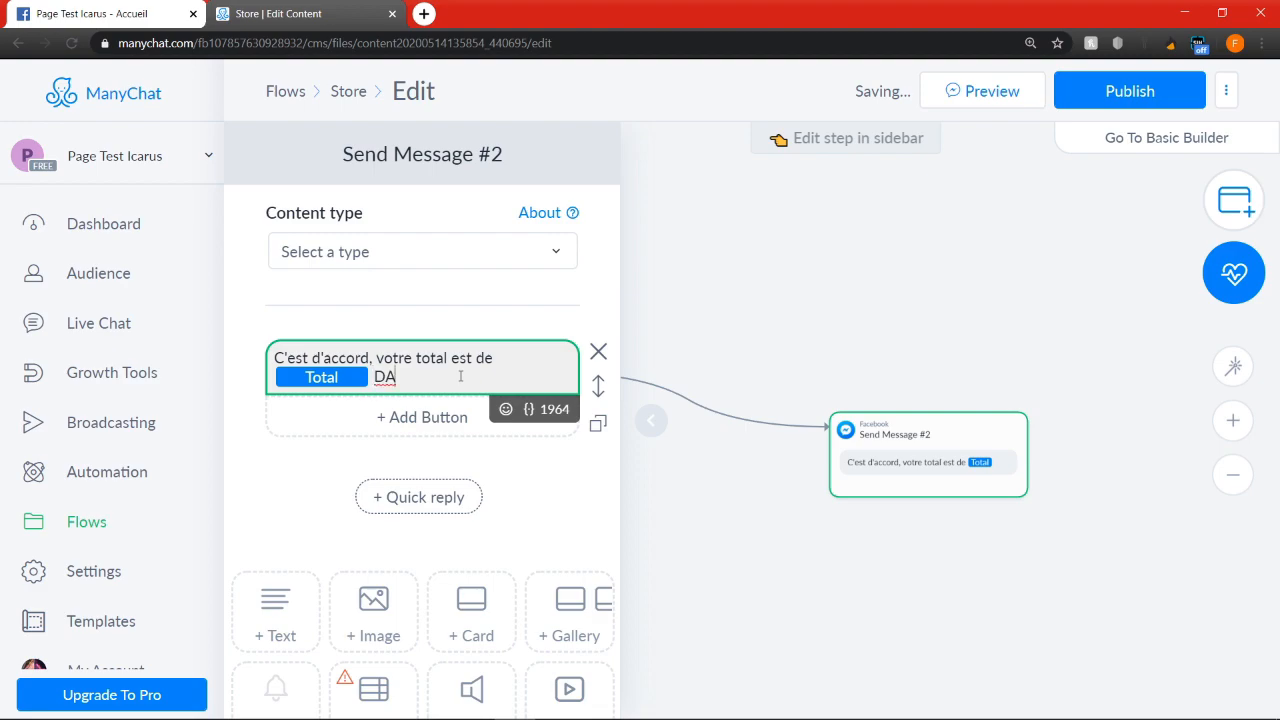
{"action": "type", "text": "DA,"}
Leave a blank line below the total sentence and insert the Item 1 custom user field in the message
{"action": "key", "text": "Return"}
{"action": "key", "text": "Return"}
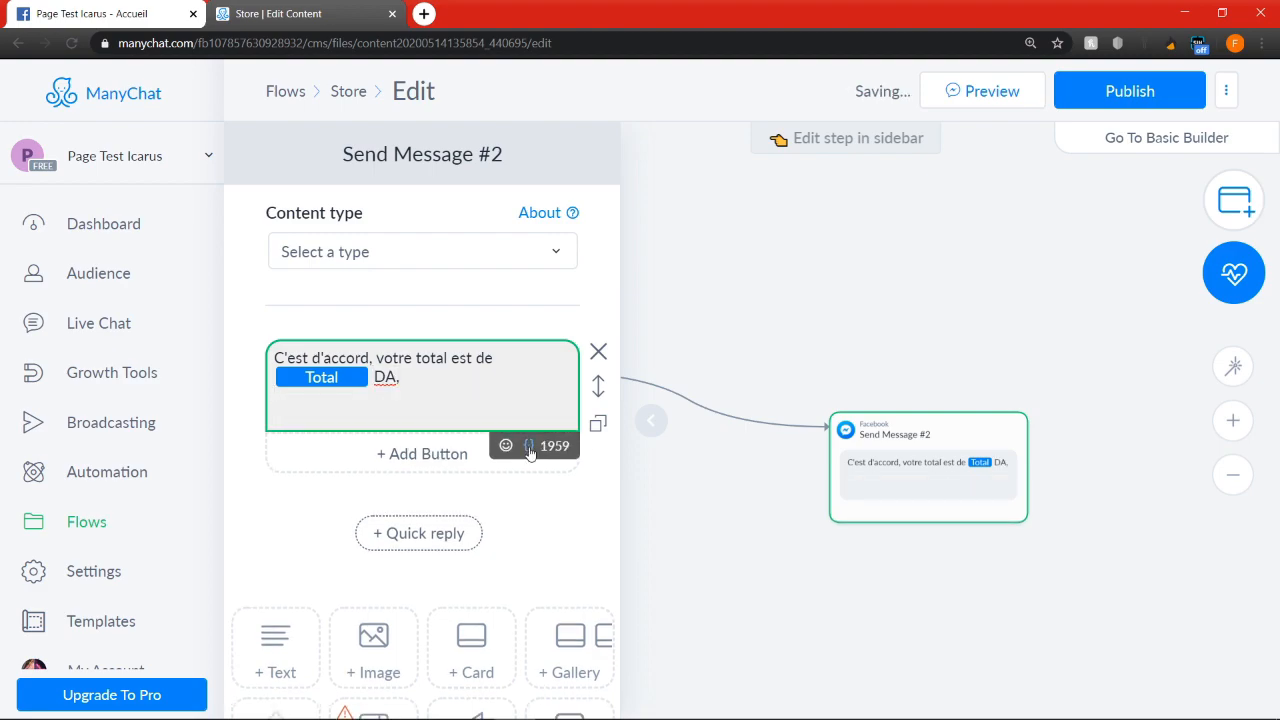
{"action": "left_click", "coordinate": [529, 446]}
{"action": "left_click", "coordinate": [470, 202]}
{"action": "type", "text": "it"}
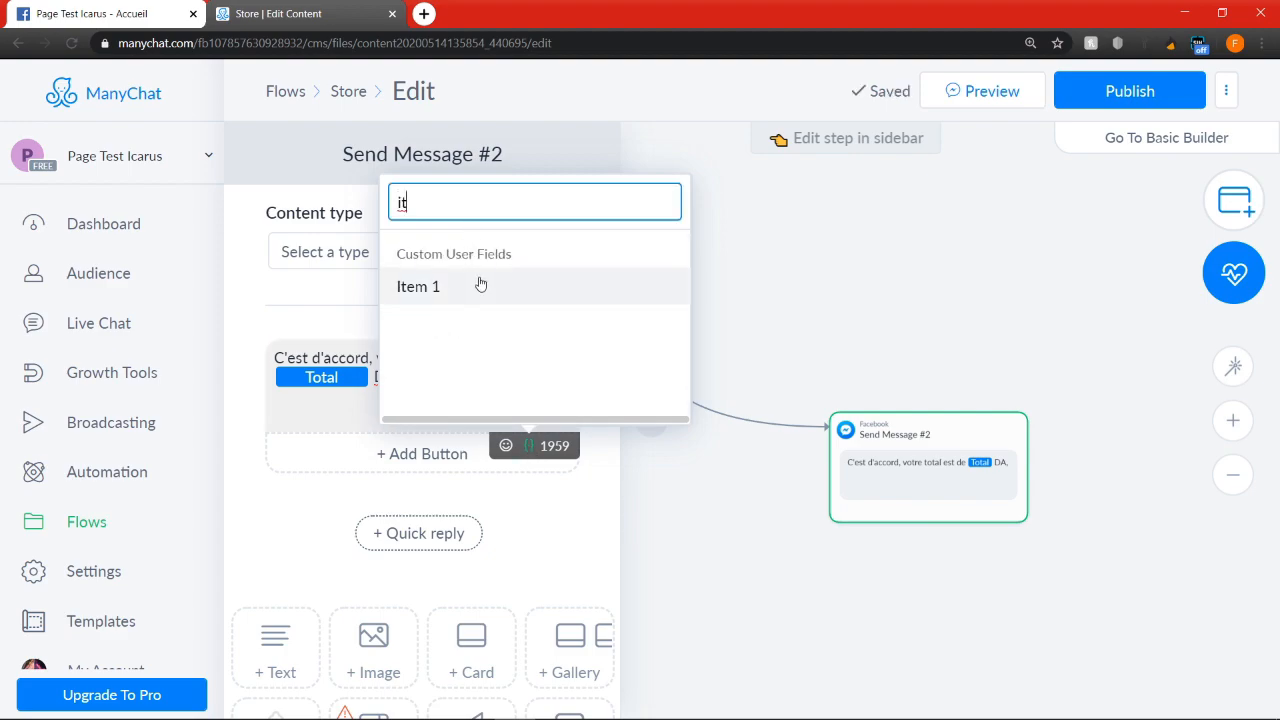
{"action": "left_click", "coordinate": [486, 285]}
{"action": "left_click", "coordinate": [536, 416]}
{"action": "scroll", "coordinate": [538, 416], "scroll_direction": "down", "scroll_amount": 3}
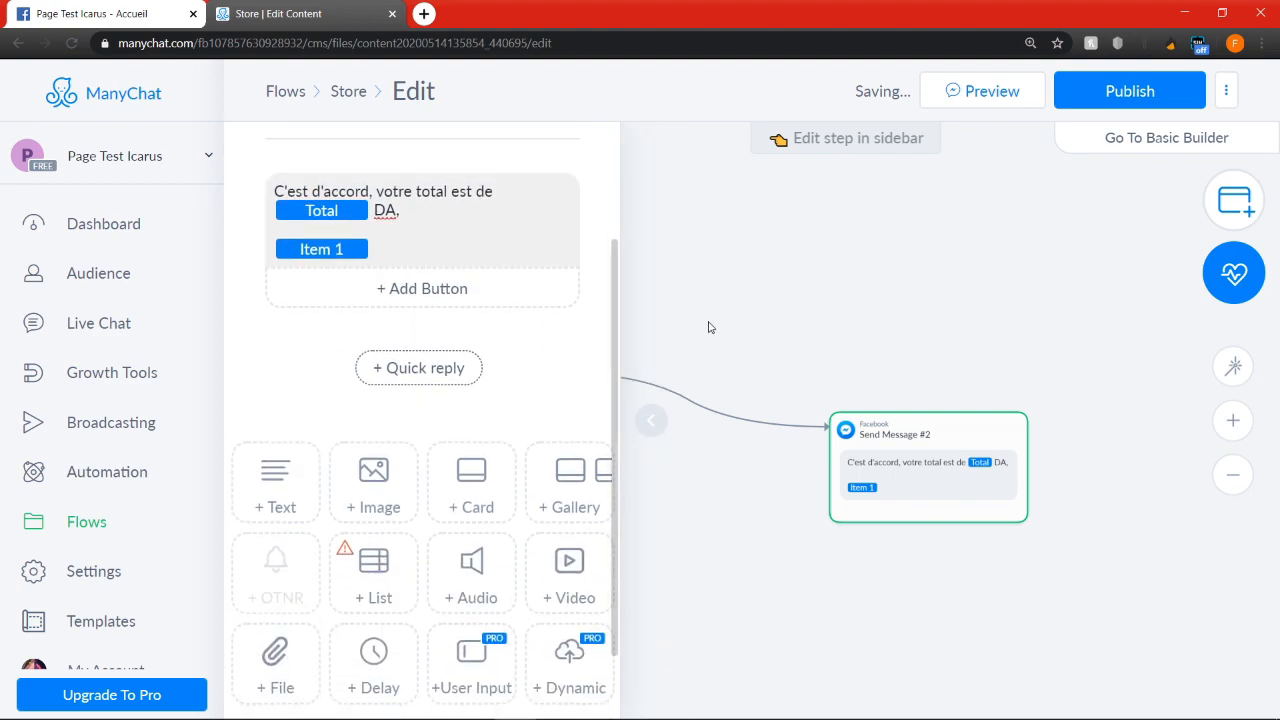
Link the Next Step of the L'homme idéal garlain Actions step to the order-total message
{"action": "double_click", "coordinate": [796, 329]}
{"action": "left_click", "coordinate": [879, 284]}
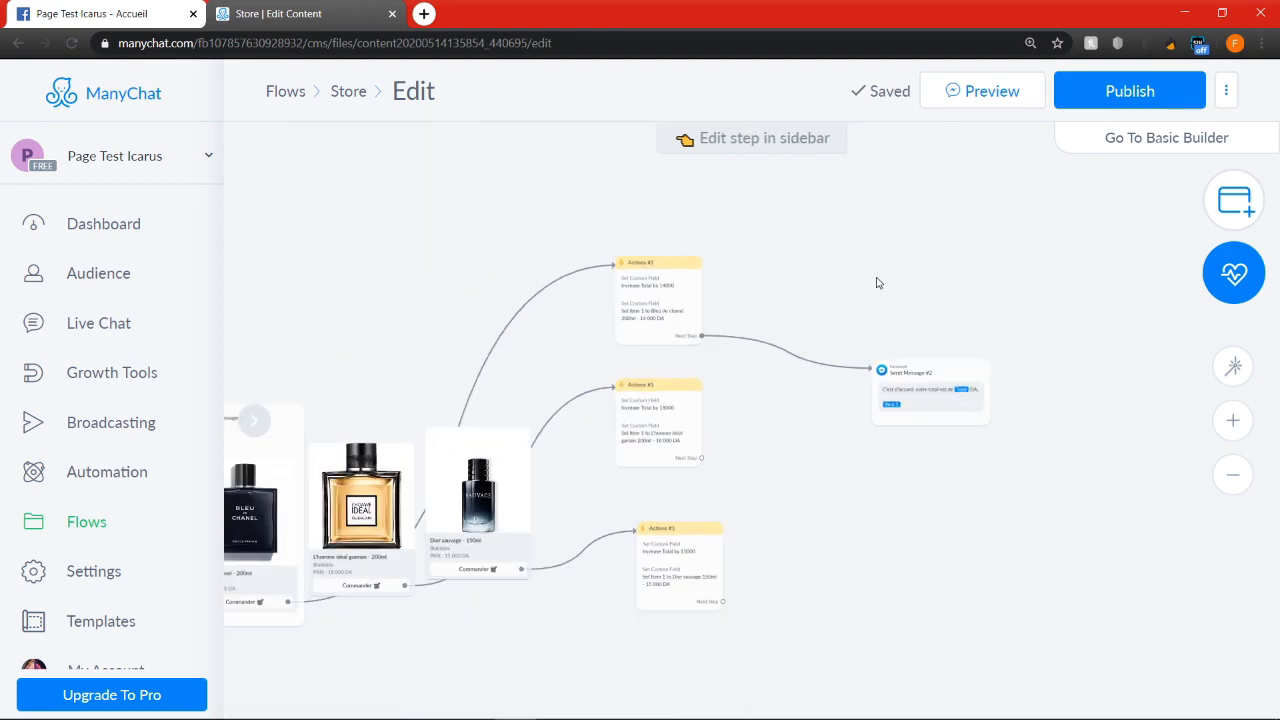
{"action": "scroll", "coordinate": [703, 306], "scroll_direction": "up", "scroll_amount": 2}
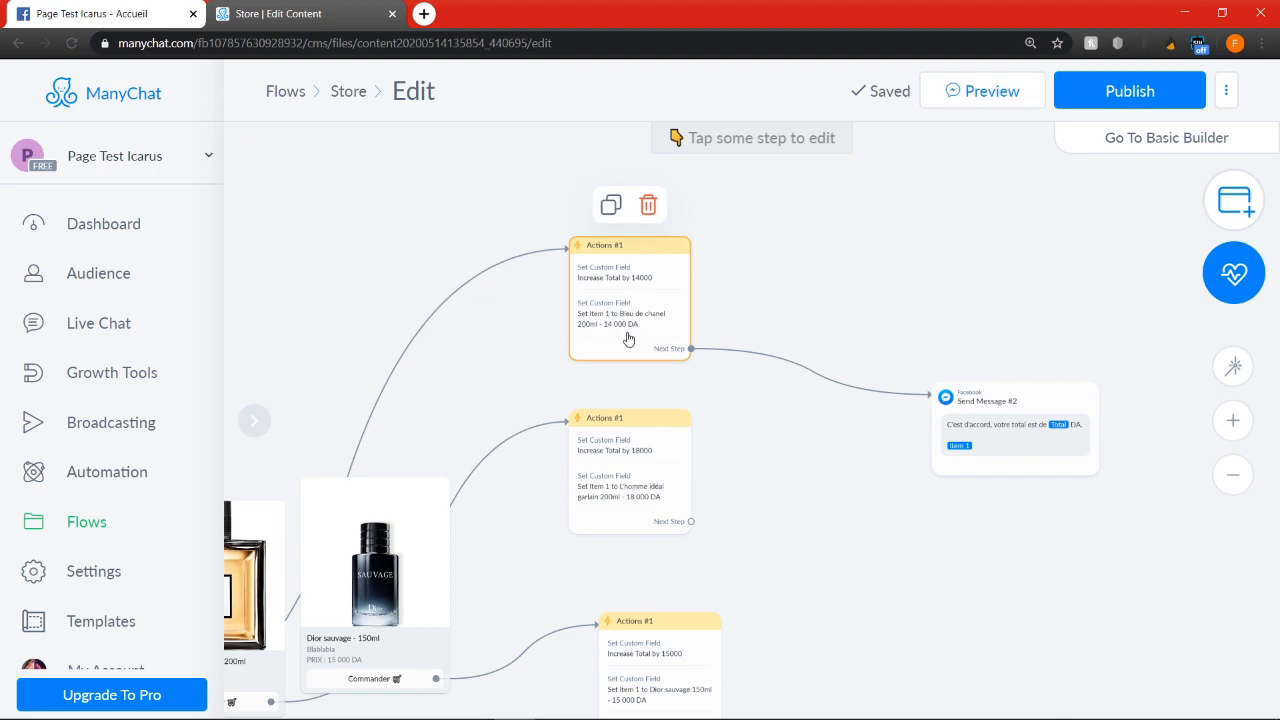
{"action": "scroll", "coordinate": [1071, 440], "scroll_direction": "up", "scroll_amount": 5}
{"action": "left_click_drag", "start_coordinate": [1023, 223], "coordinate": [850, 198]}
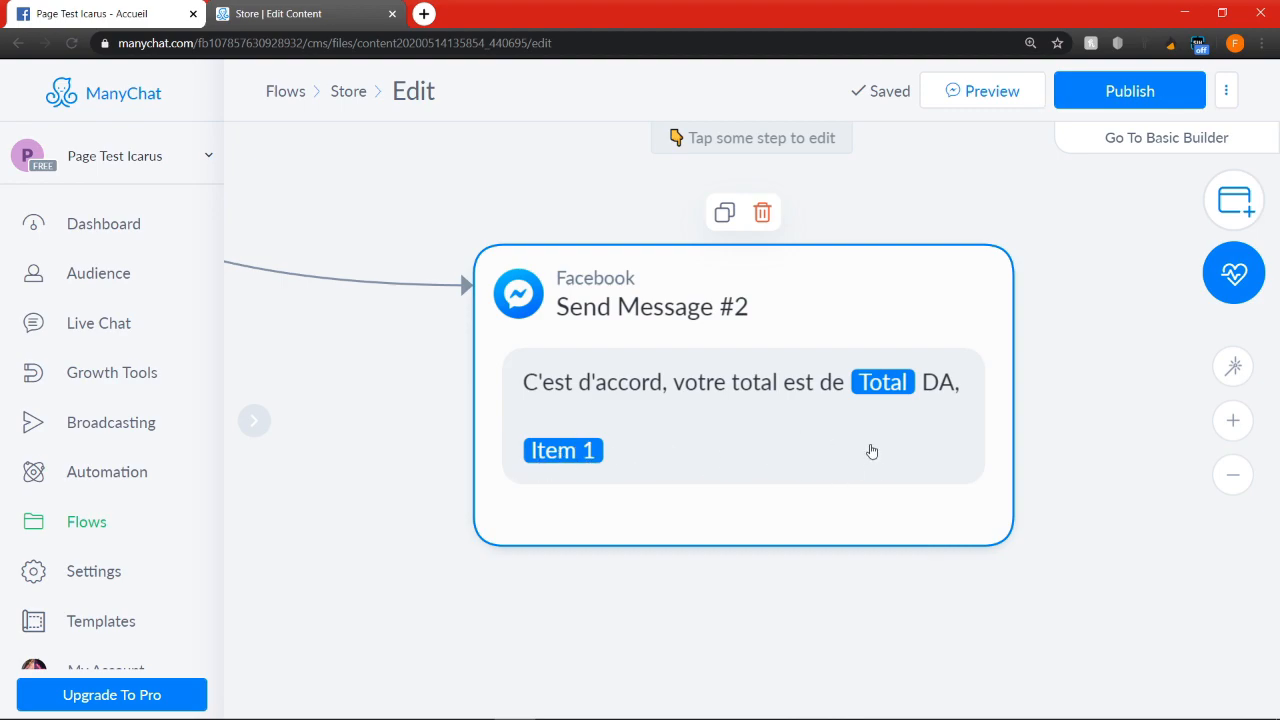
{"action": "scroll", "coordinate": [931, 458], "scroll_direction": "down", "scroll_amount": 2}
{"action": "scroll", "coordinate": [937, 462], "scroll_direction": "down", "scroll_amount": 3}
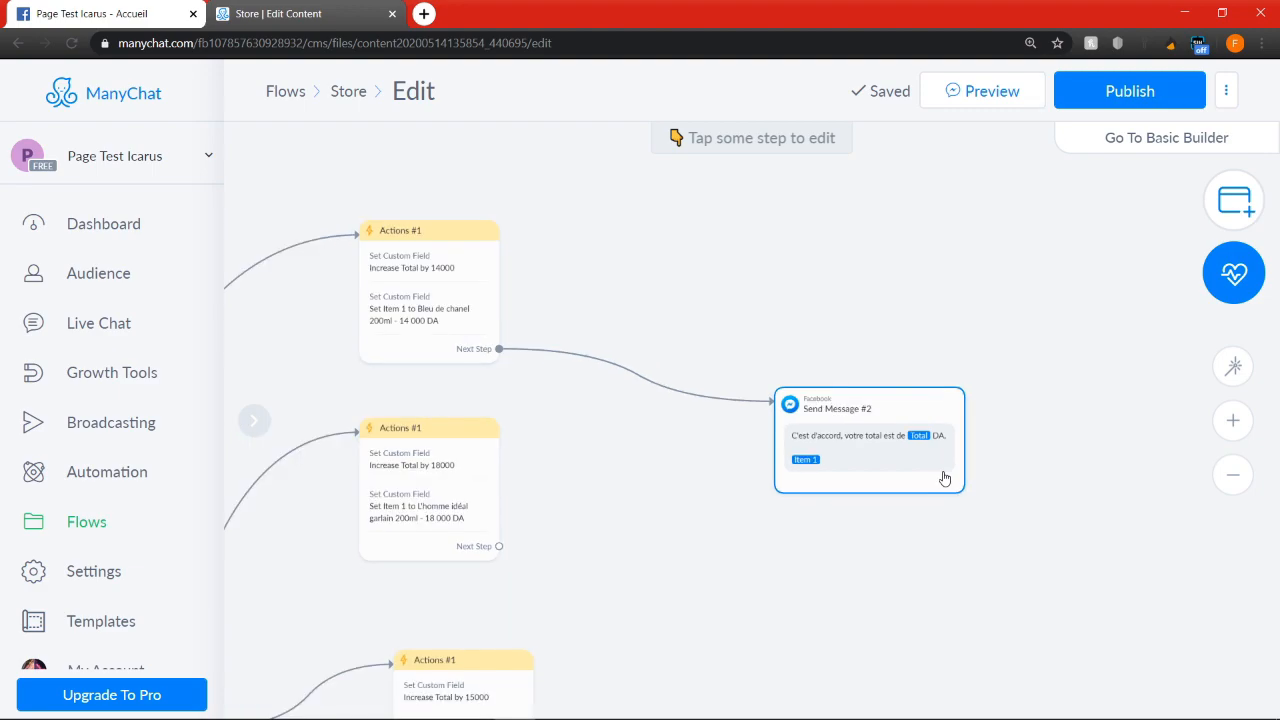
{"action": "left_click", "coordinate": [909, 460]}
{"action": "left_click", "coordinate": [697, 363]}
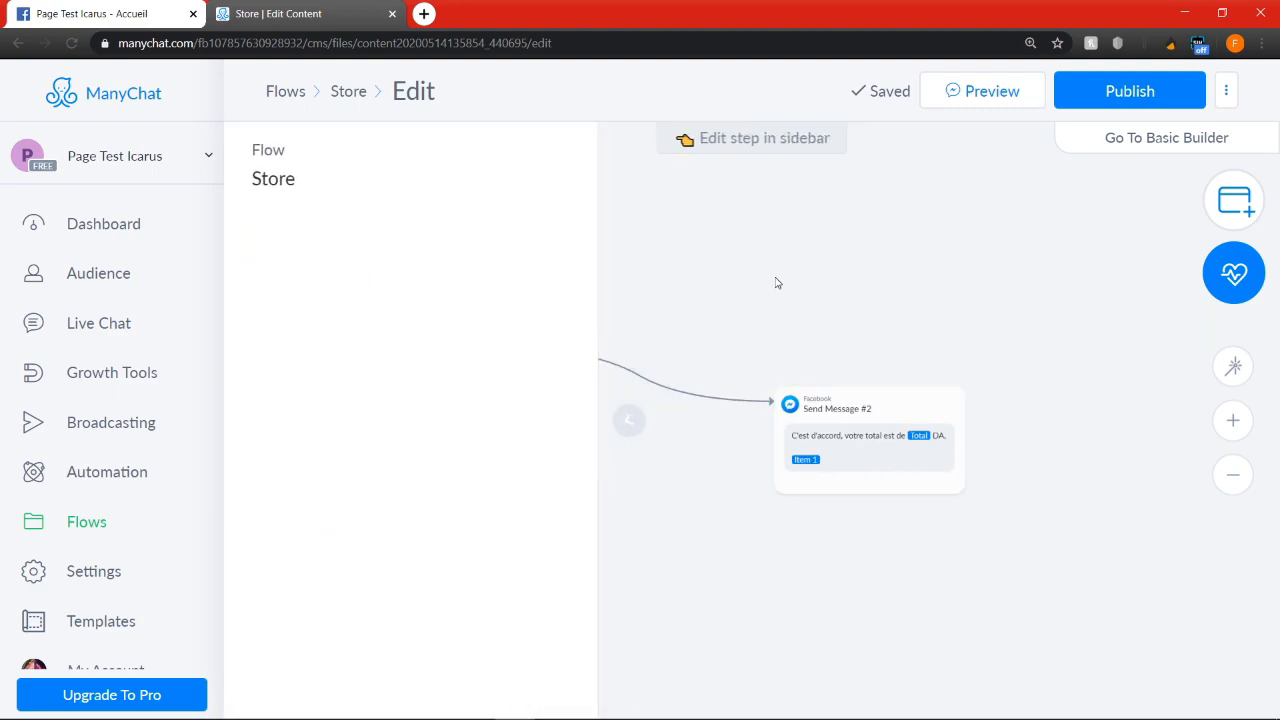
{"action": "left_click", "coordinate": [542, 503]}
{"action": "left_click", "coordinate": [790, 418]}
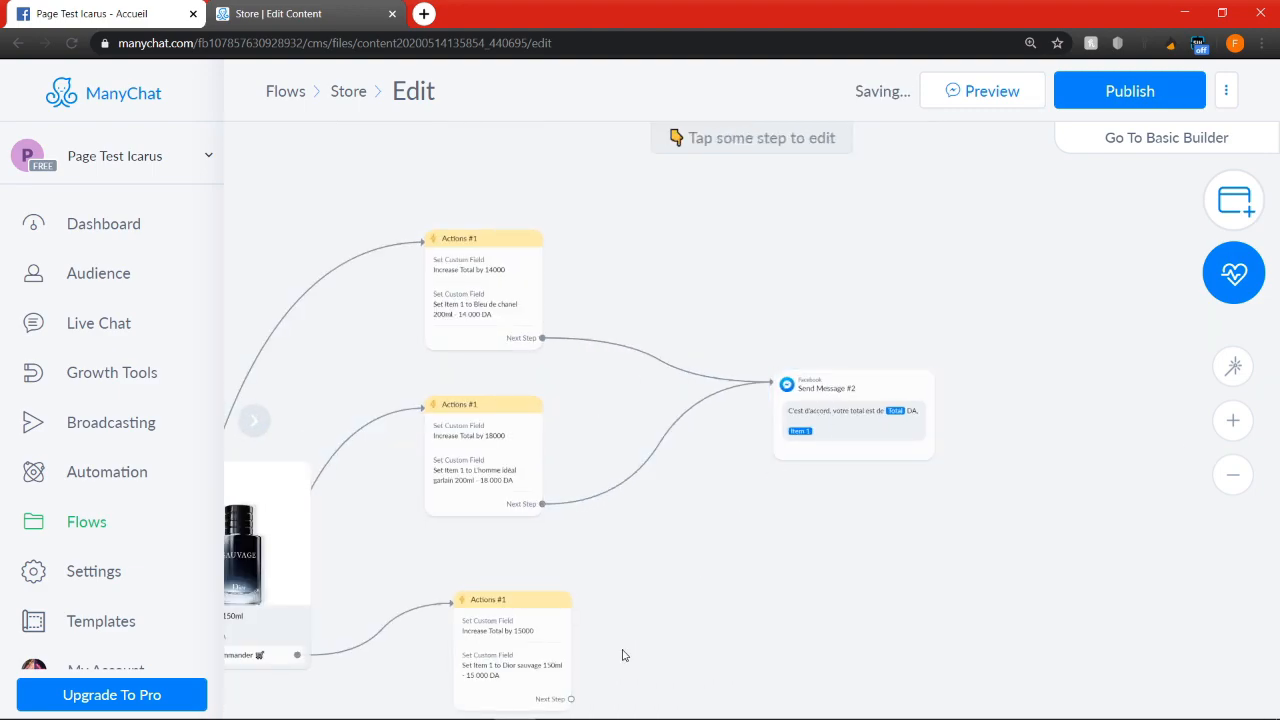
Link the Next Step of the Dior sauvage Actions step to the same order-total message
{"action": "scroll", "coordinate": [600, 670], "scroll_direction": "down", "scroll_amount": 2}
{"action": "left_click", "coordinate": [581, 680]}
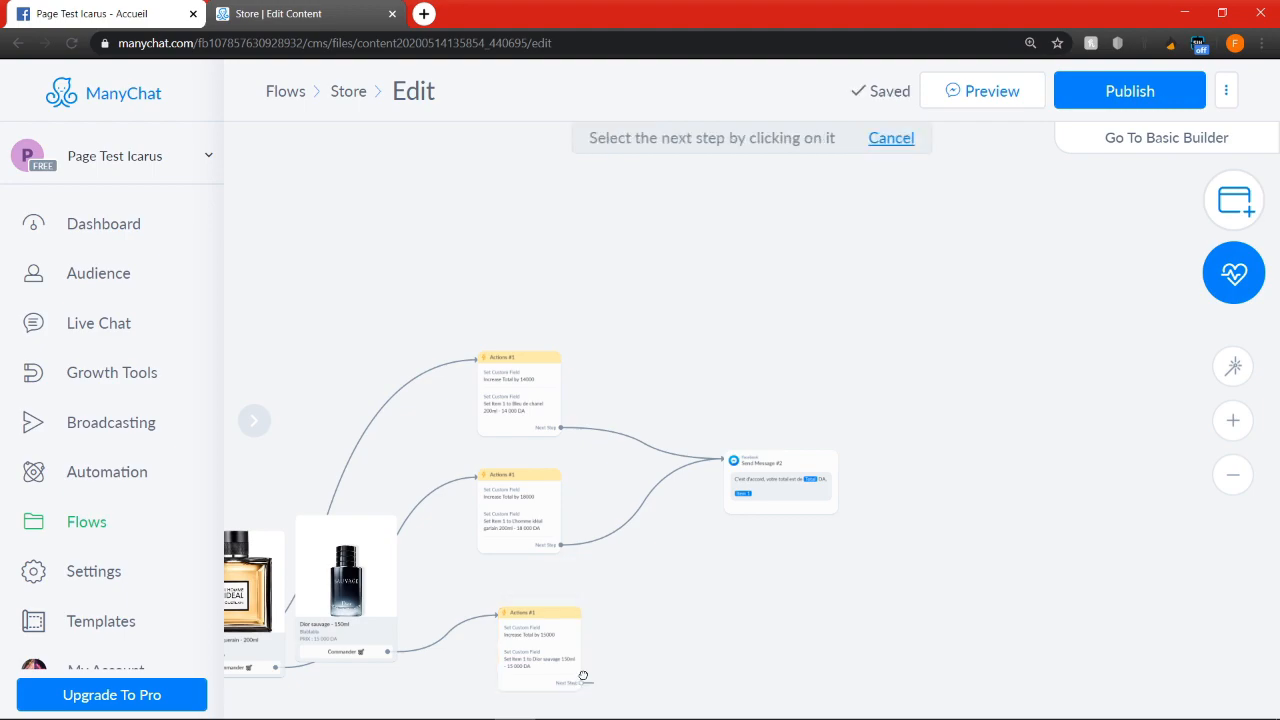
{"action": "left_click", "coordinate": [745, 462]}
{"action": "scroll", "coordinate": [766, 323], "scroll_direction": "down", "scroll_amount": 2}
{"action": "mouse_move", "coordinate": [335, 528]}
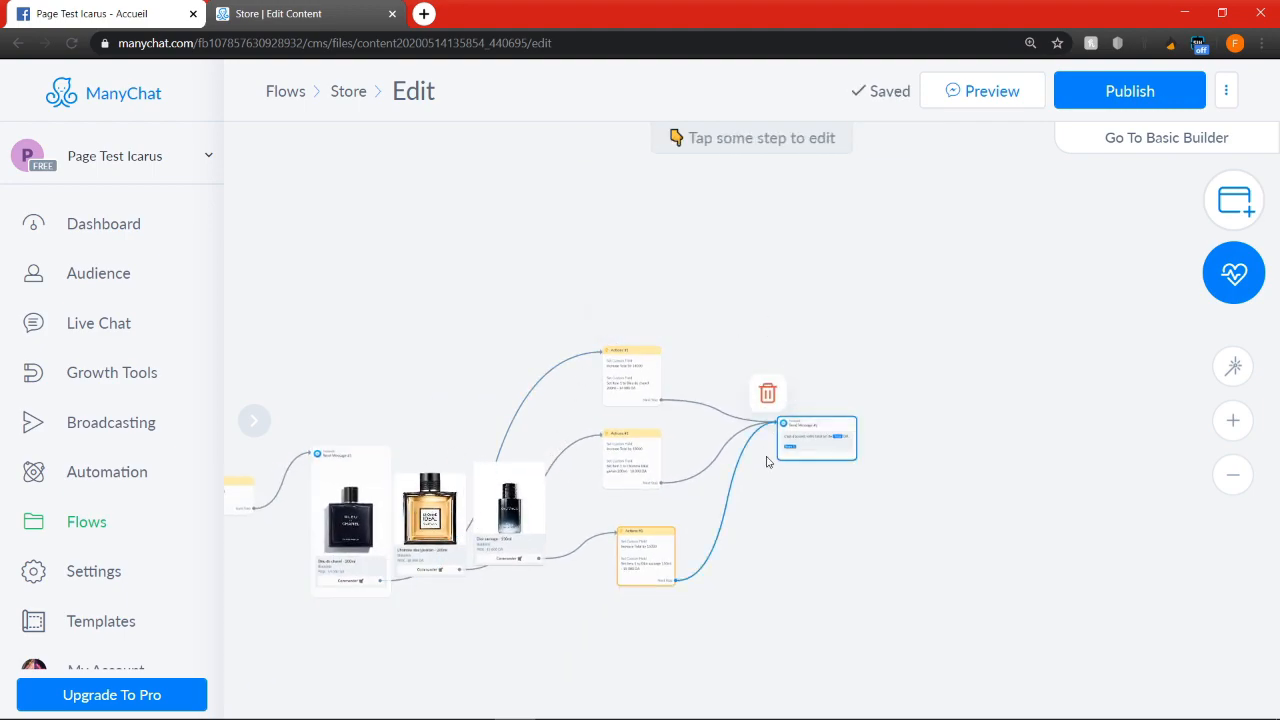
Add three buttons below the text of the order-total message
{"action": "scroll", "coordinate": [829, 436], "scroll_direction": "up", "scroll_amount": 2}
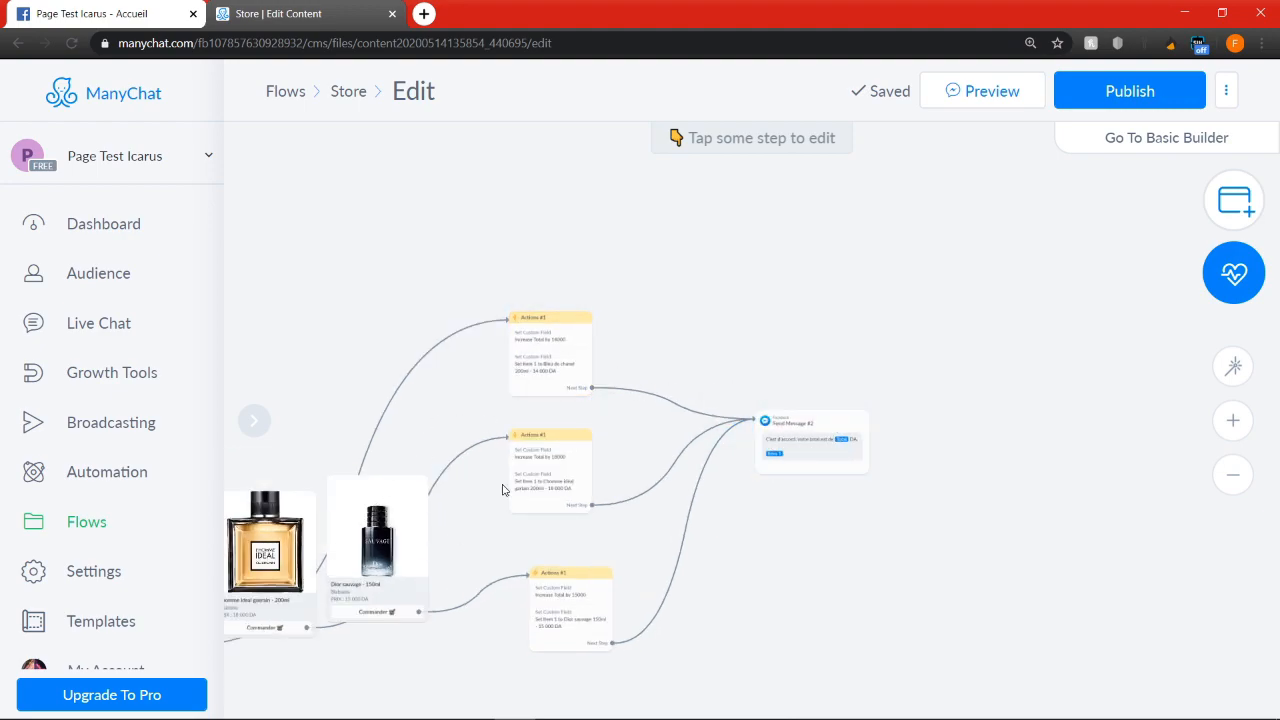
{"action": "scroll", "coordinate": [785, 495], "scroll_direction": "up", "scroll_amount": 2}
{"action": "left_click", "coordinate": [814, 420]}
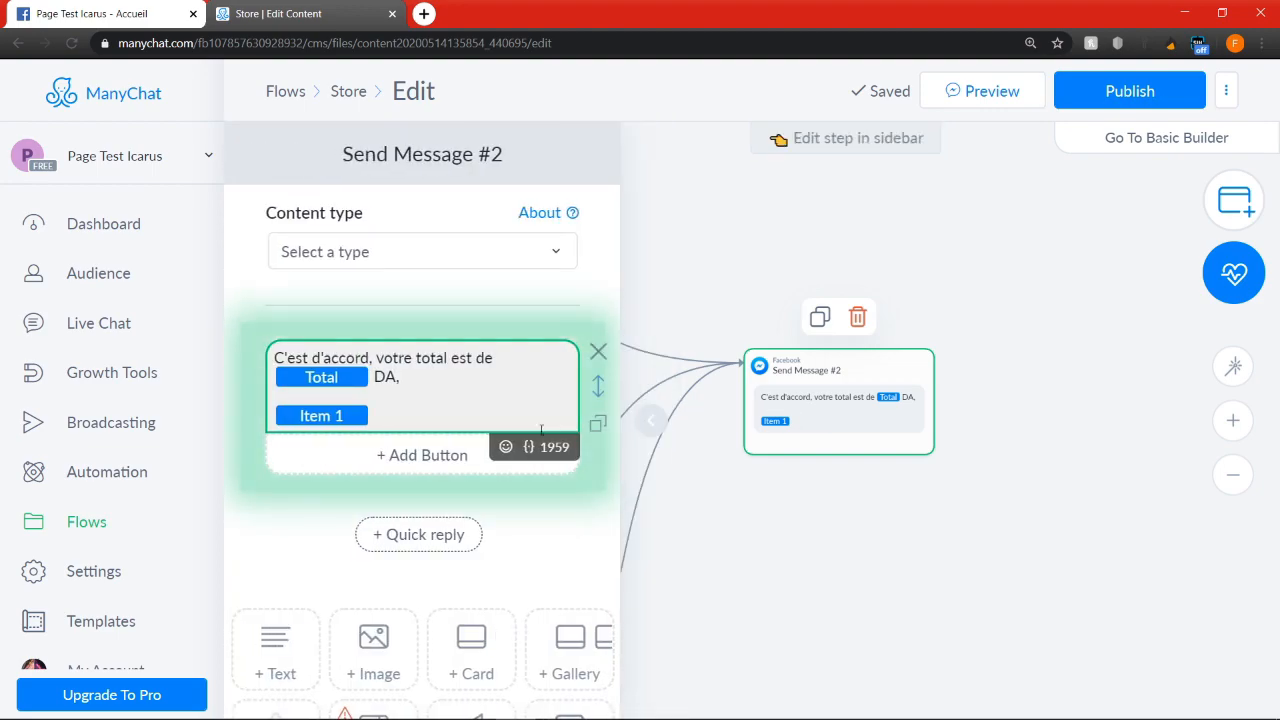
{"action": "left_click", "coordinate": [432, 460]}
{"action": "left_click", "coordinate": [425, 494]}
{"action": "left_click", "coordinate": [465, 534]}
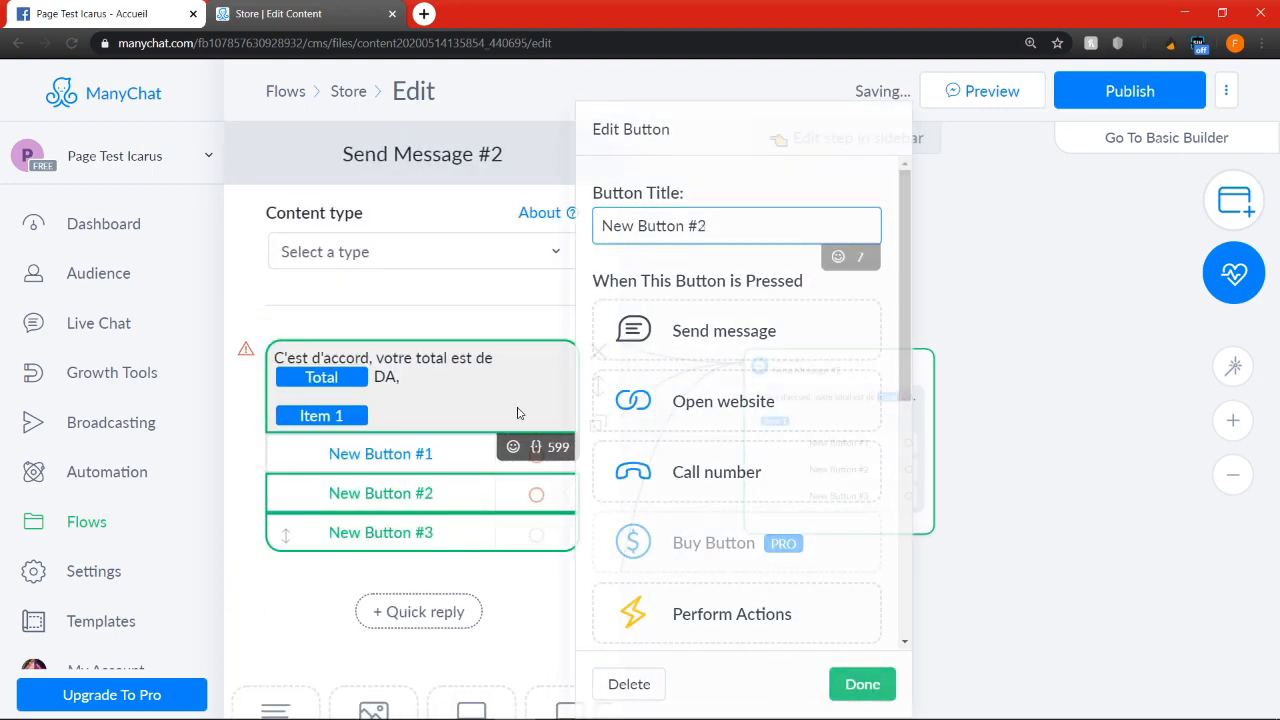
Title the message's first button "Valider commande" and end the title with a delivery truck emoji
{"action": "left_click", "coordinate": [465, 459]}
{"action": "left_click_drag", "start_coordinate": [767, 227], "coordinate": [458, 222]}
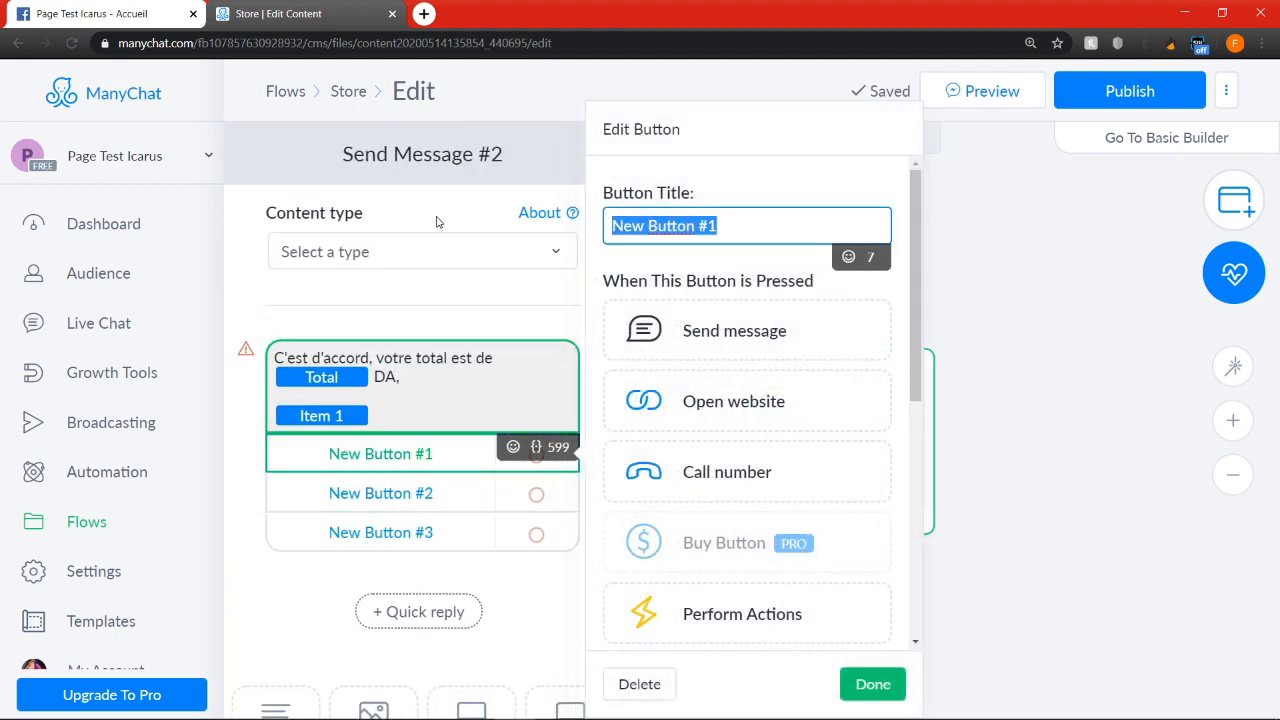
{"action": "type", "text": "Valider commande"}
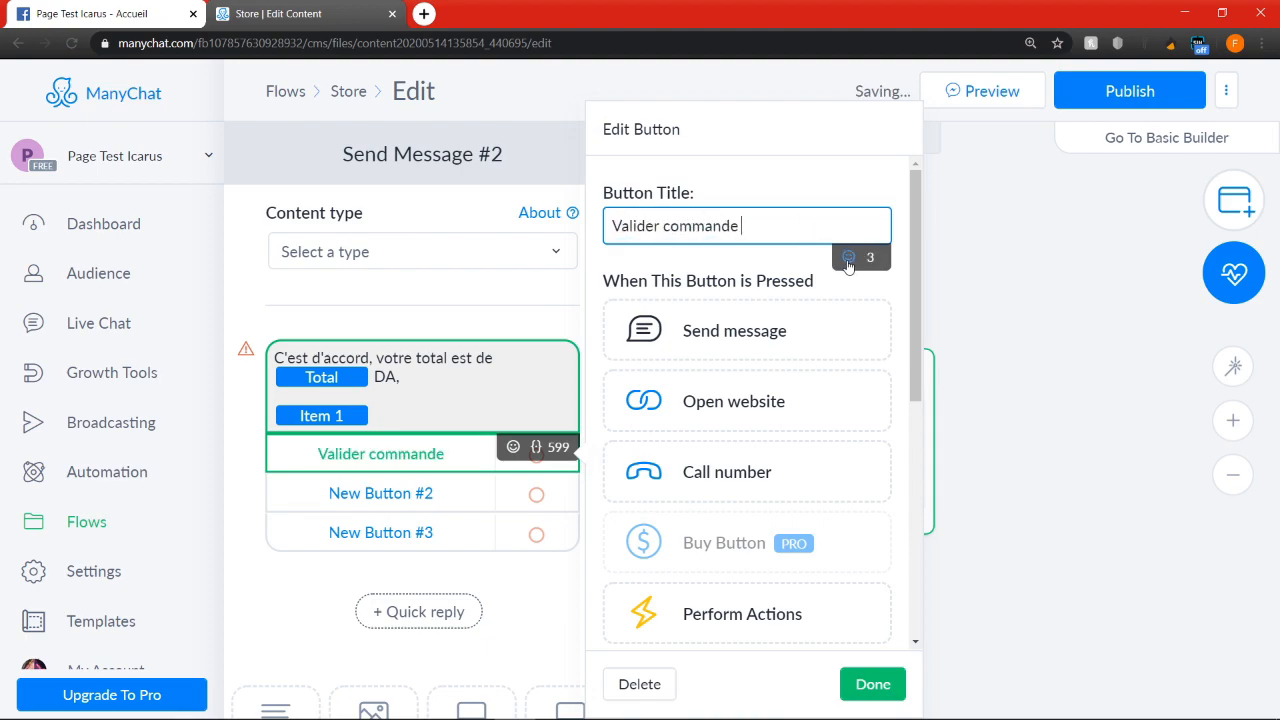
{"action": "left_click", "coordinate": [848, 258]}
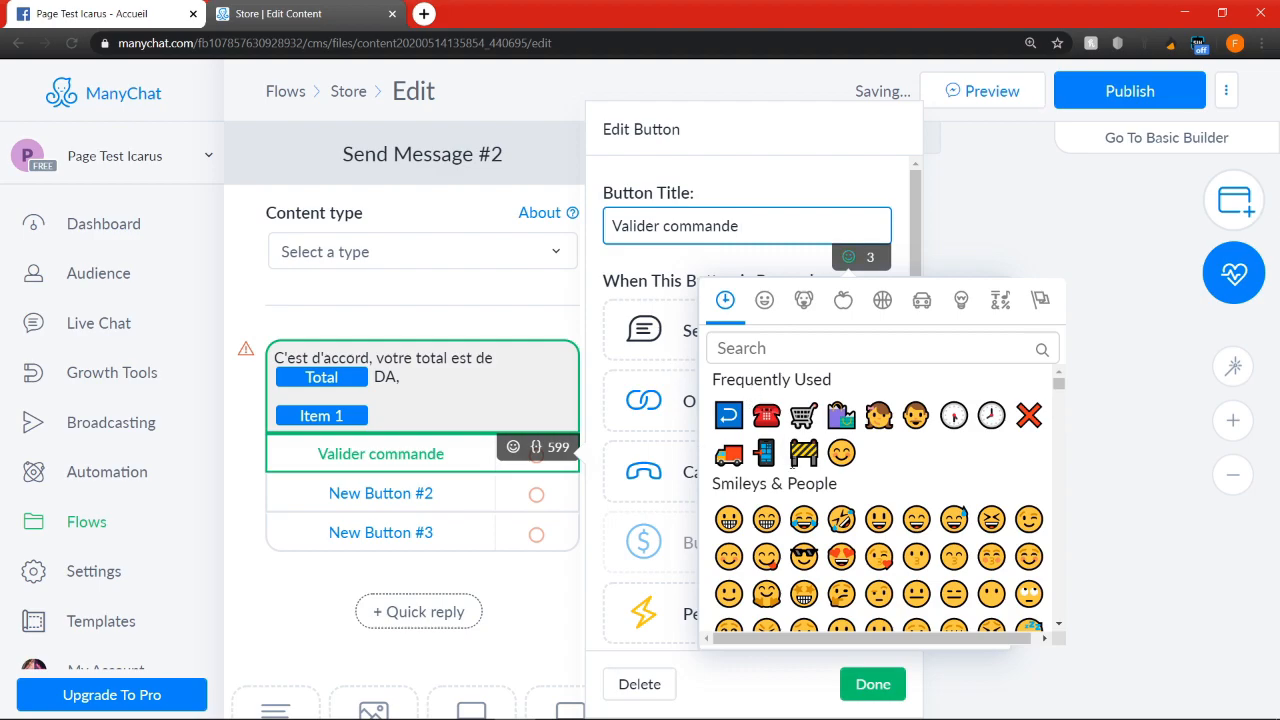
{"action": "left_click", "coordinate": [728, 454]}
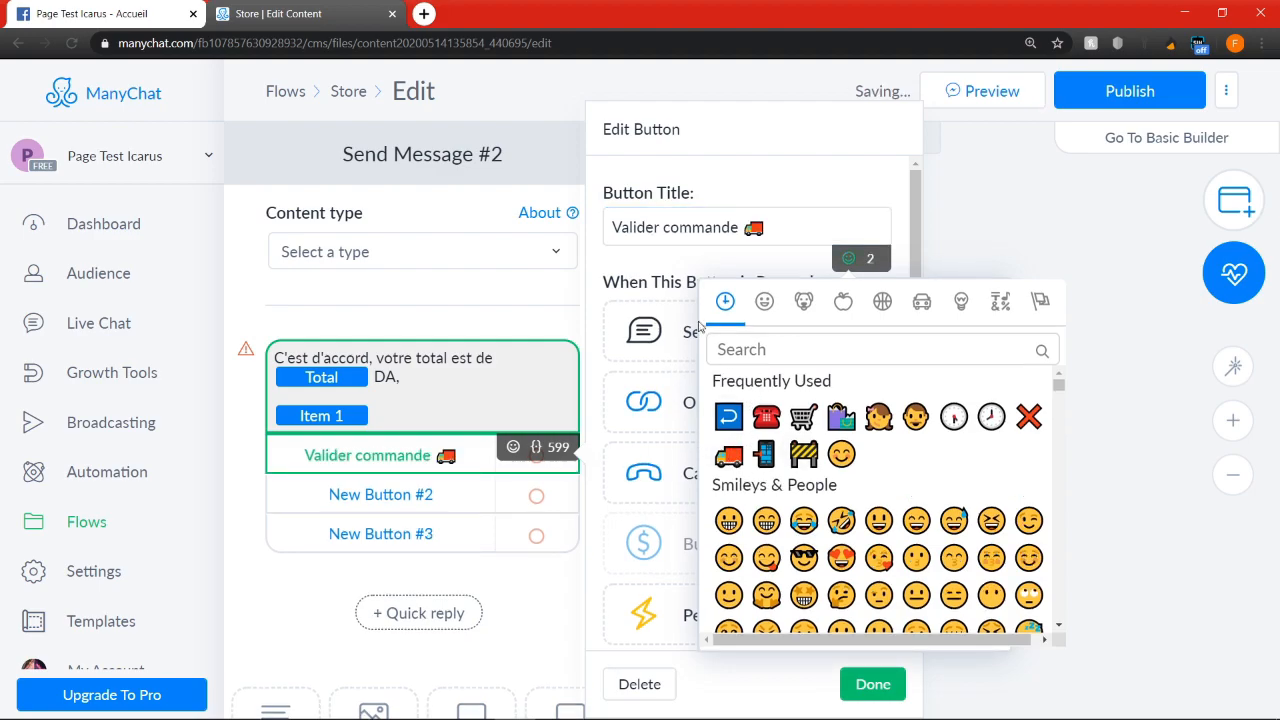
Title the second button "Ajouter article" and end the title with a shopping bags emoji
{"action": "left_click", "coordinate": [463, 495]}
{"action": "left_click_drag", "start_coordinate": [789, 224], "coordinate": [448, 226]}
{"action": "type", "text": "Ajouter artc"}
{"action": "key", "text": "BackSpace"}
{"action": "type", "text": "icle"}
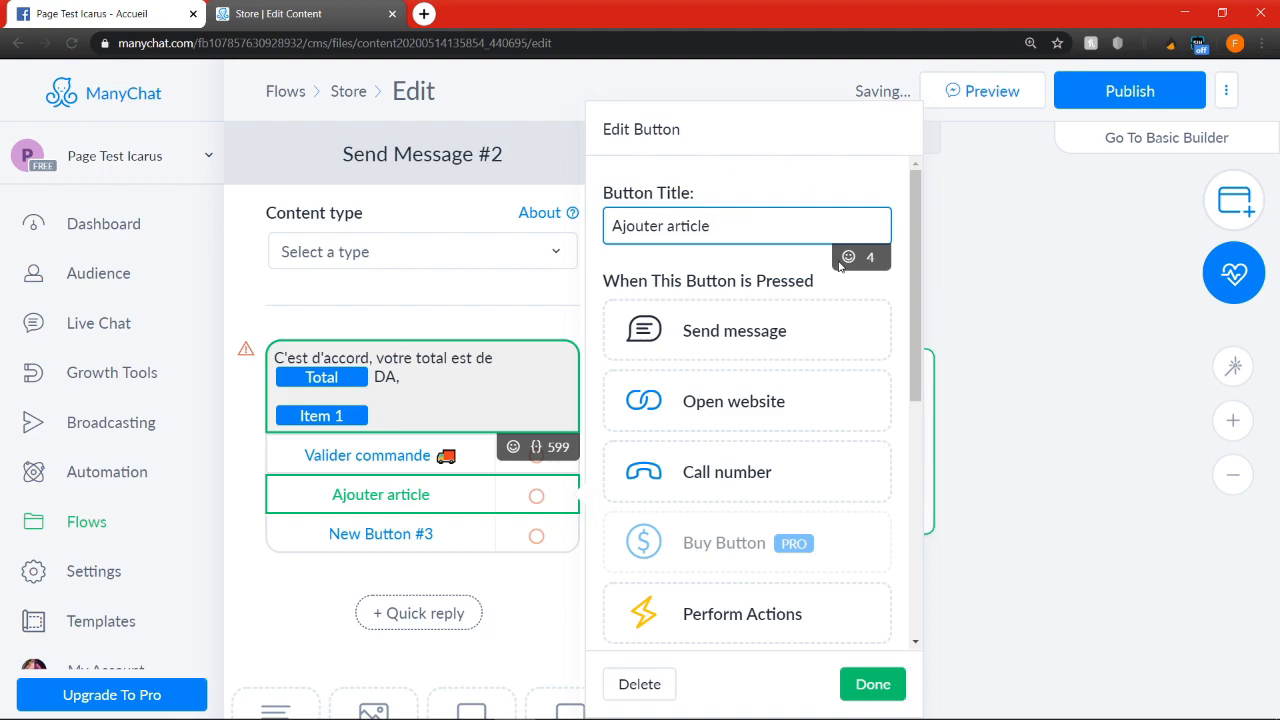
{"action": "left_click", "coordinate": [848, 259]}
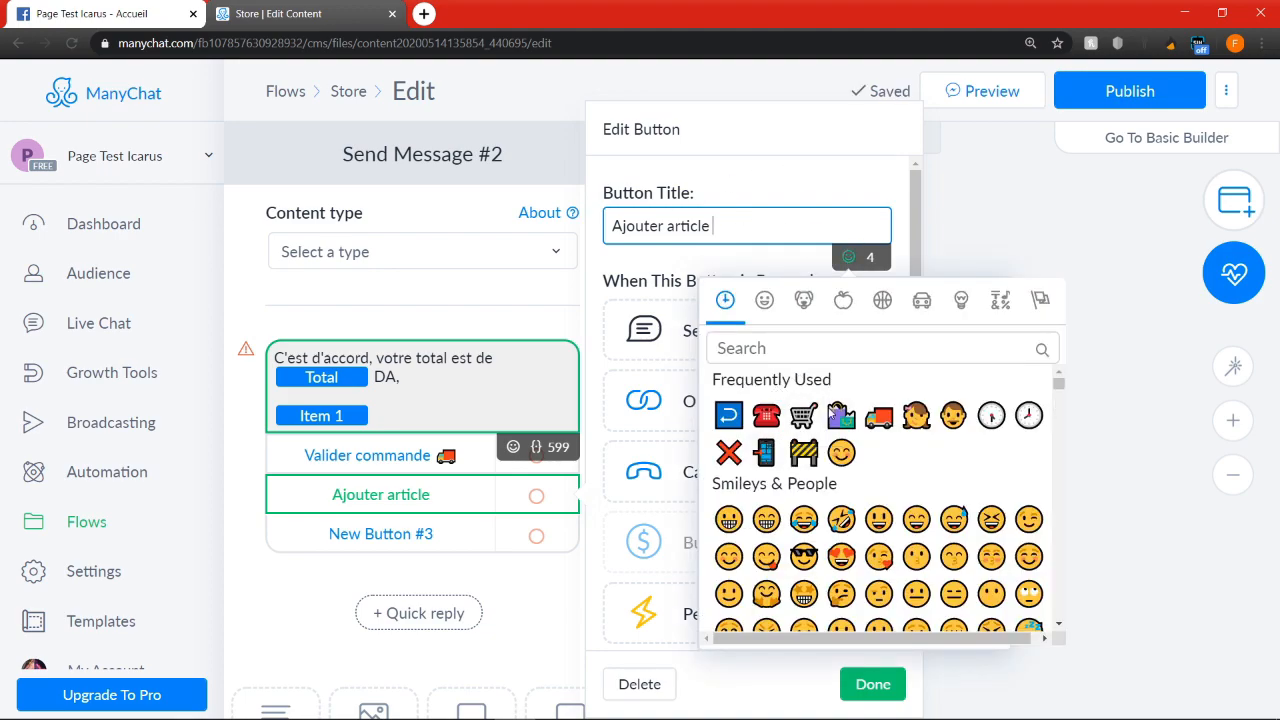
{"action": "left_click", "coordinate": [841, 416]}
Title the third button "Abandonner panier" with a red cross emoji at the end, and save the button edits
{"action": "left_click", "coordinate": [380, 534]}
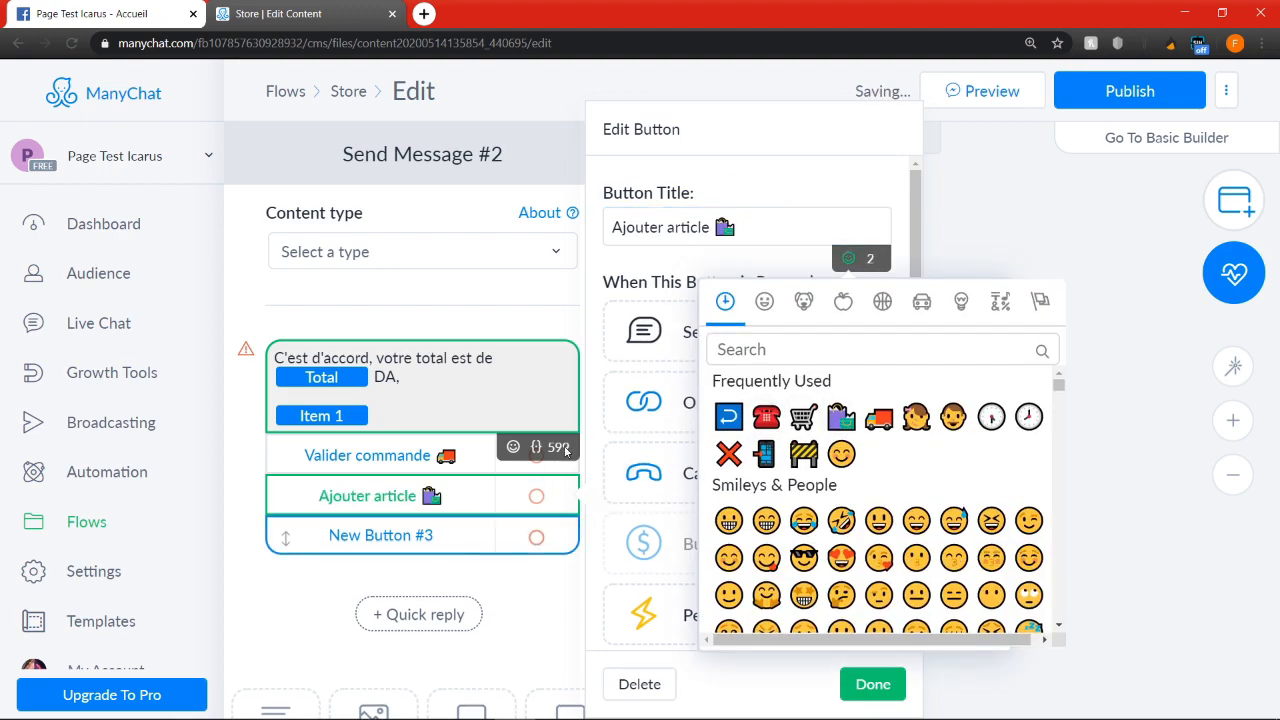
{"action": "triple_click", "coordinate": [753, 234]}
{"action": "type", "text": "Abb"}
{"action": "type", "text": "n"}
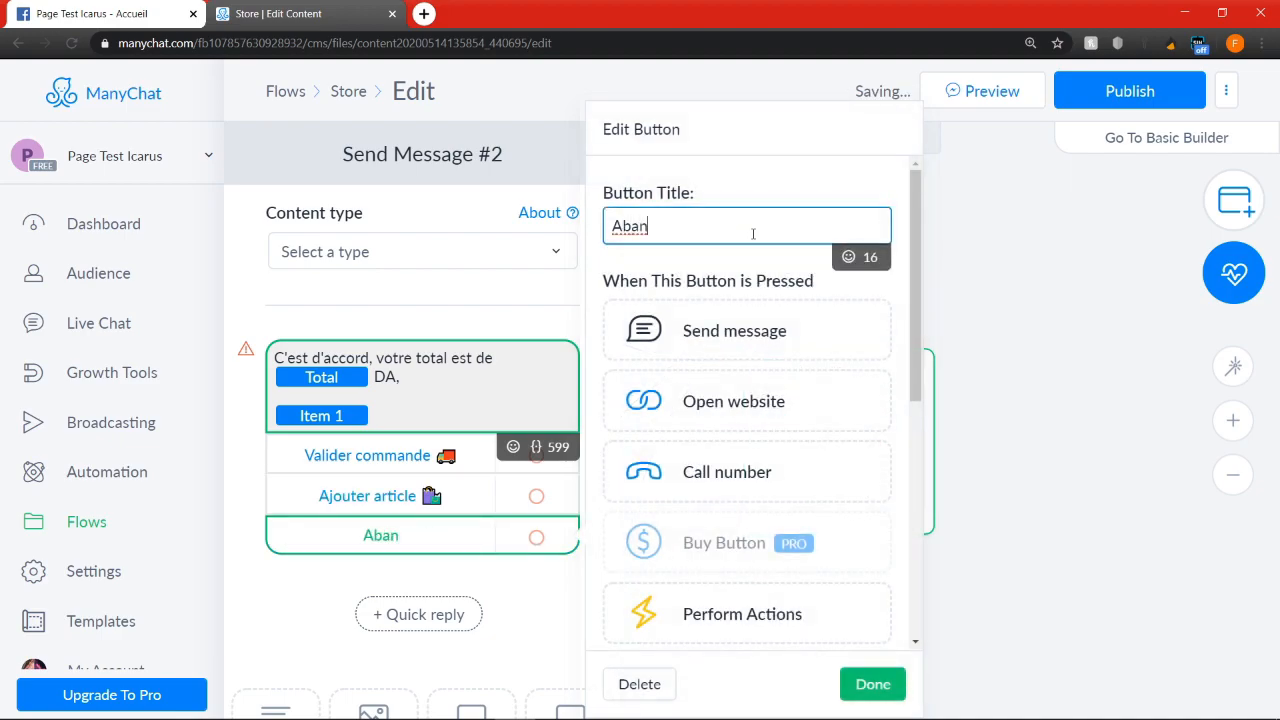
{"action": "key", "text": "BackSpace"}
{"action": "key", "text": "BackSpace"}
{"action": "key", "text": "BackSpace"}
{"action": "key", "text": "BackSpace"}
{"action": "type", "text": "Abanndoner "}
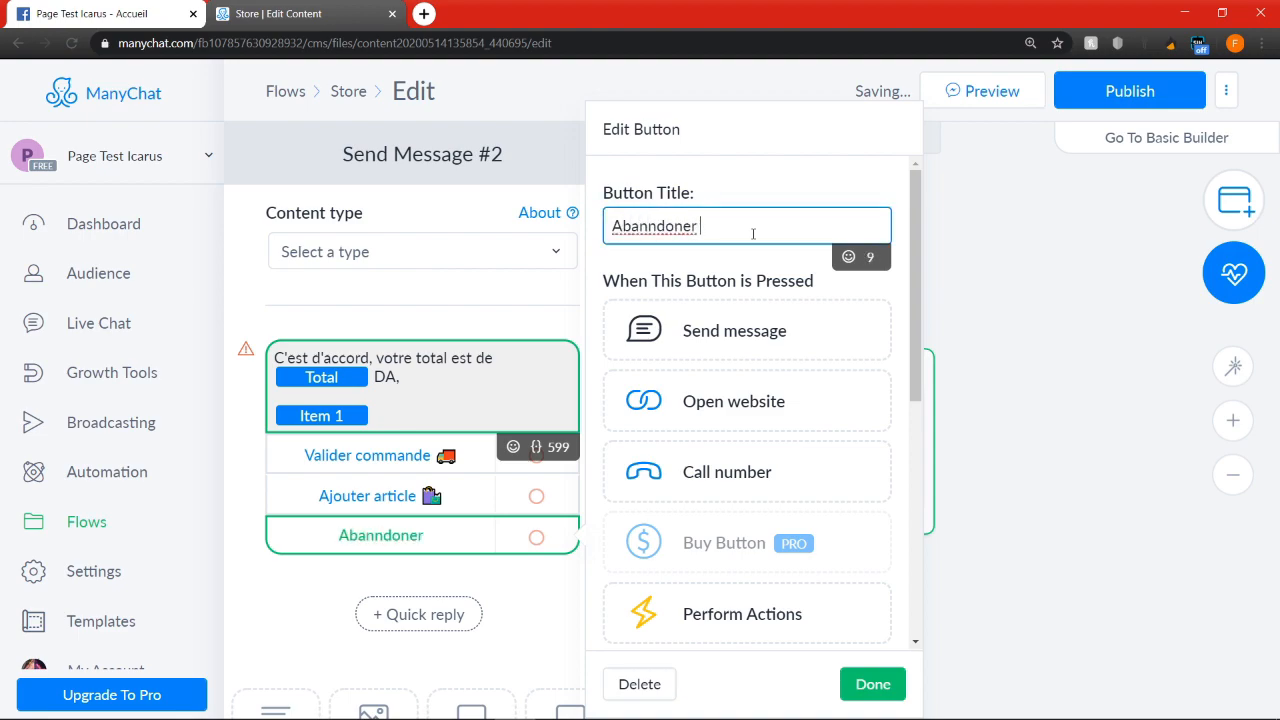
{"action": "type", "text": "panier"}
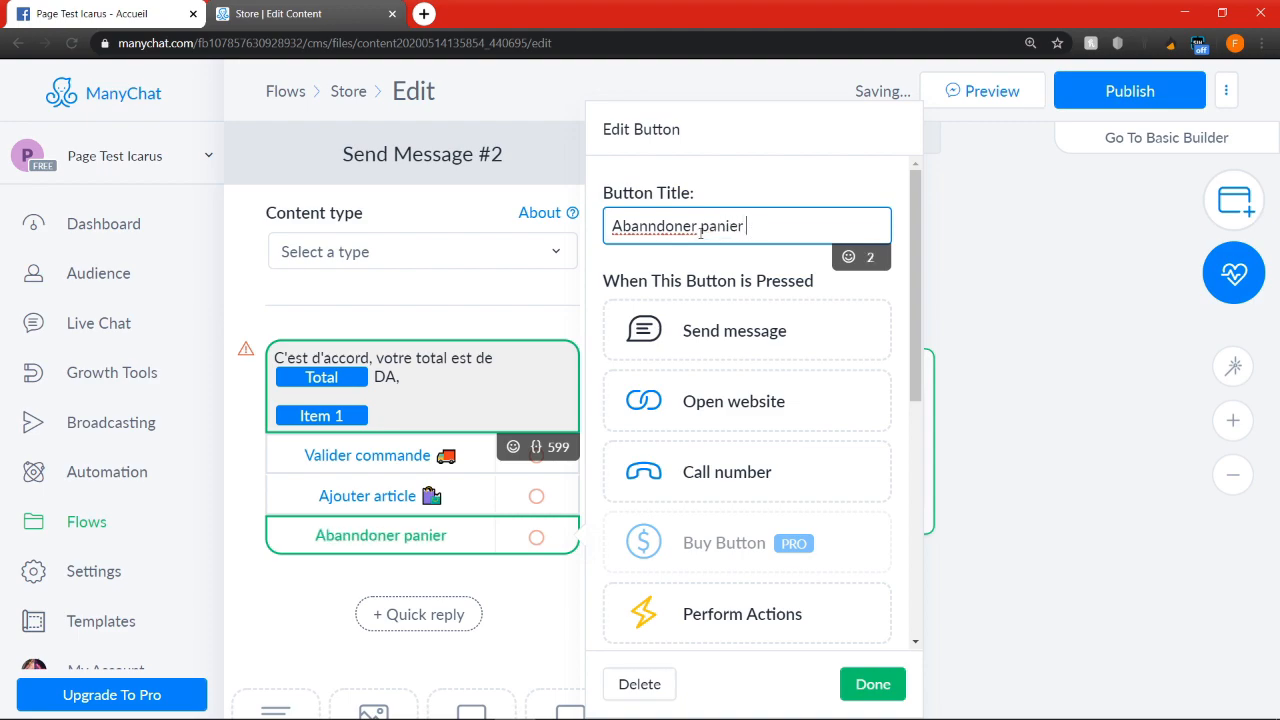
{"action": "right_click", "coordinate": [684, 225]}
{"action": "left_click", "coordinate": [729, 238]}
{"action": "left_click", "coordinate": [848, 257]}
{"action": "left_click", "coordinate": [729, 453]}
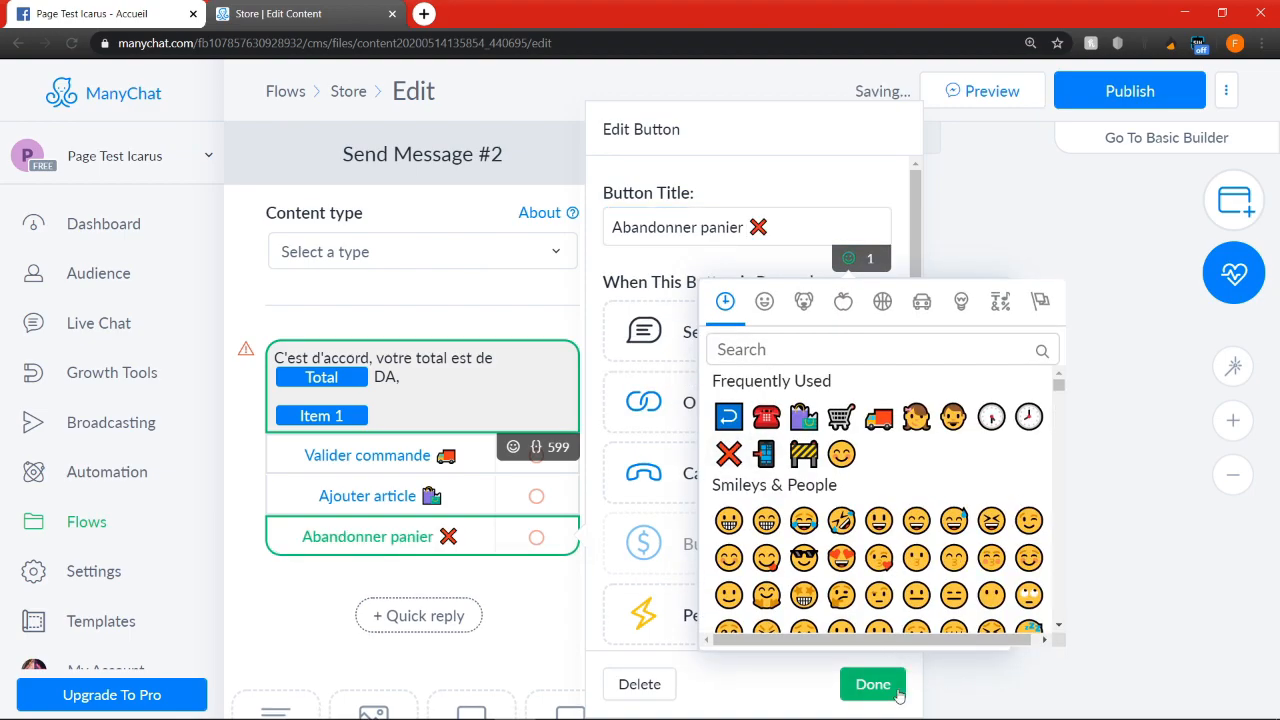
{"action": "left_click", "coordinate": [873, 684]}
Add a new Send Message step that follows the "Valider commande" button
{"action": "scroll", "coordinate": [957, 494], "scroll_direction": "up", "scroll_amount": 3}
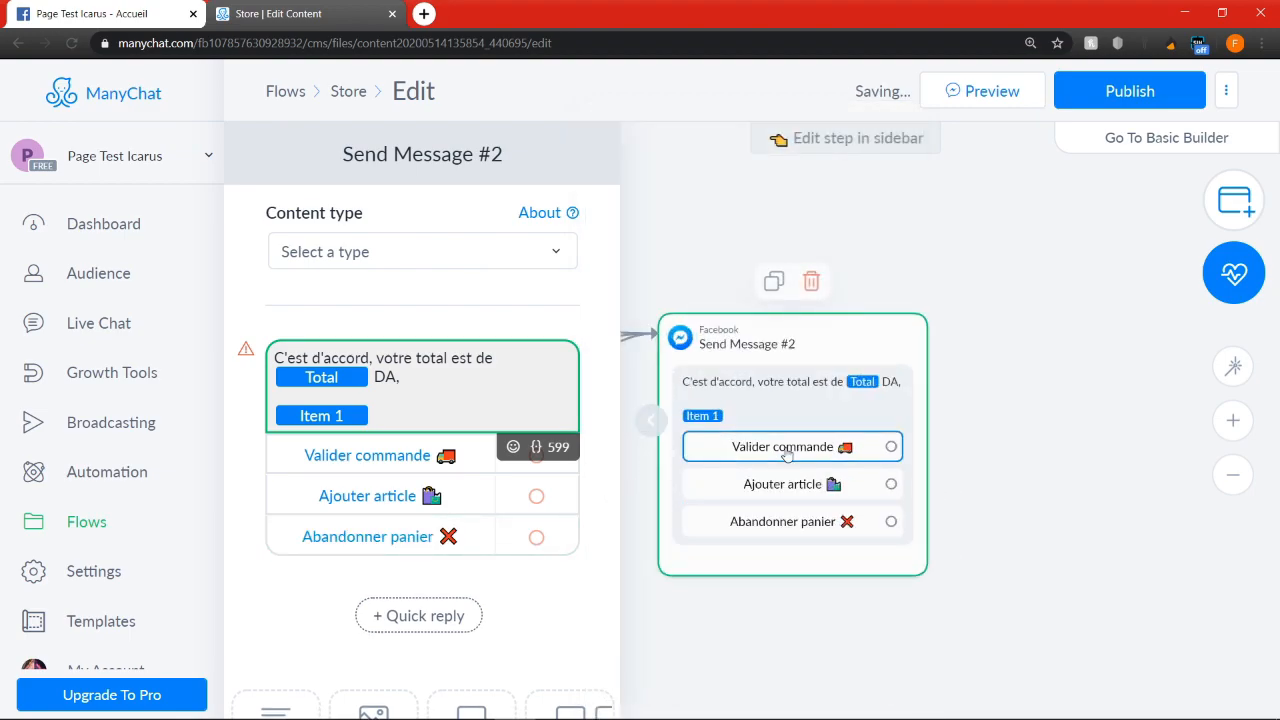
{"action": "left_click_drag", "start_coordinate": [884, 448], "coordinate": [1040, 330]}
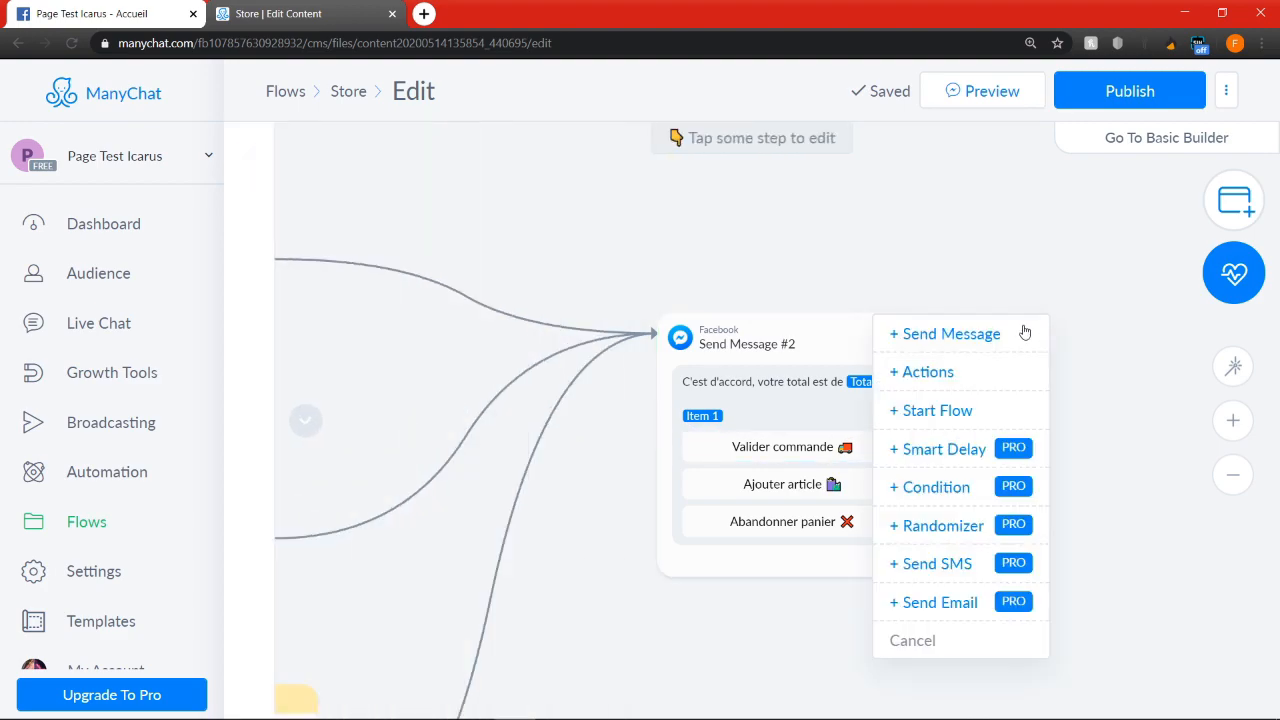
{"action": "left_click", "coordinate": [940, 333]}
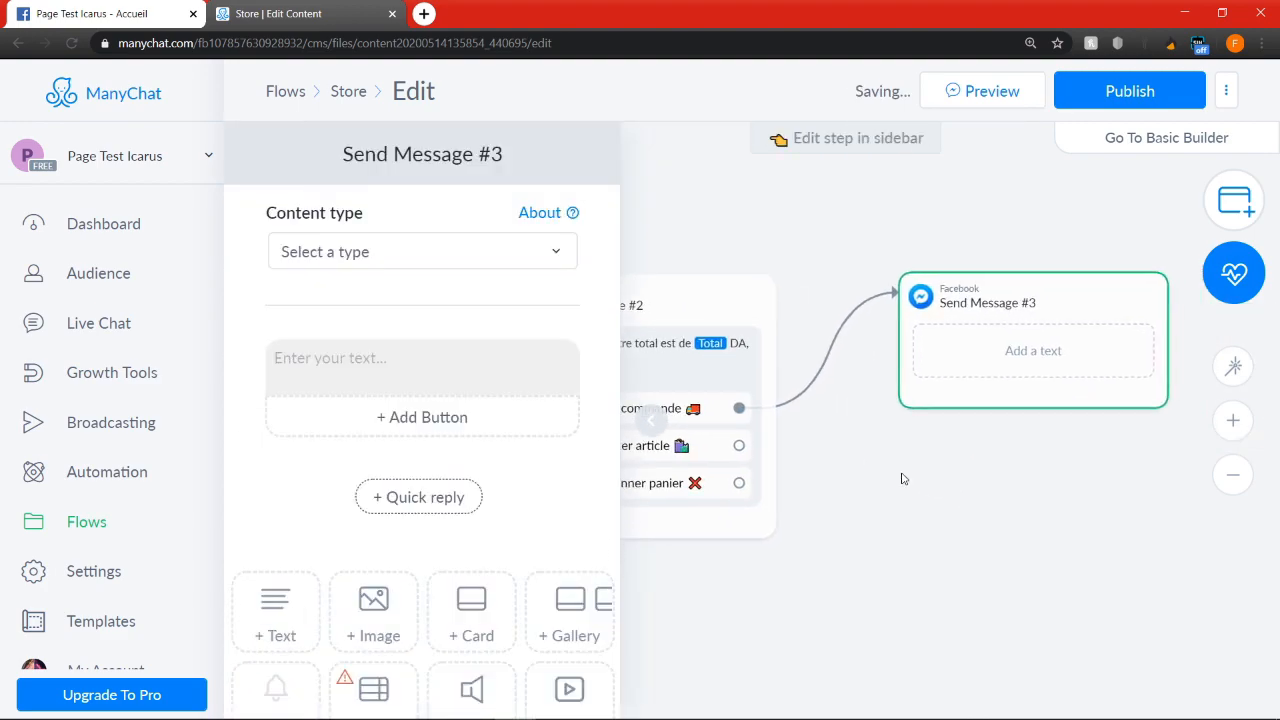
Enter the new message text "Parfait, merci de nous indiquer adresse et numéro de téléphone, notre agent vous contactera dès que possible."
{"action": "left_click", "coordinate": [976, 331]}
{"action": "type", "text": "Parfait,"}
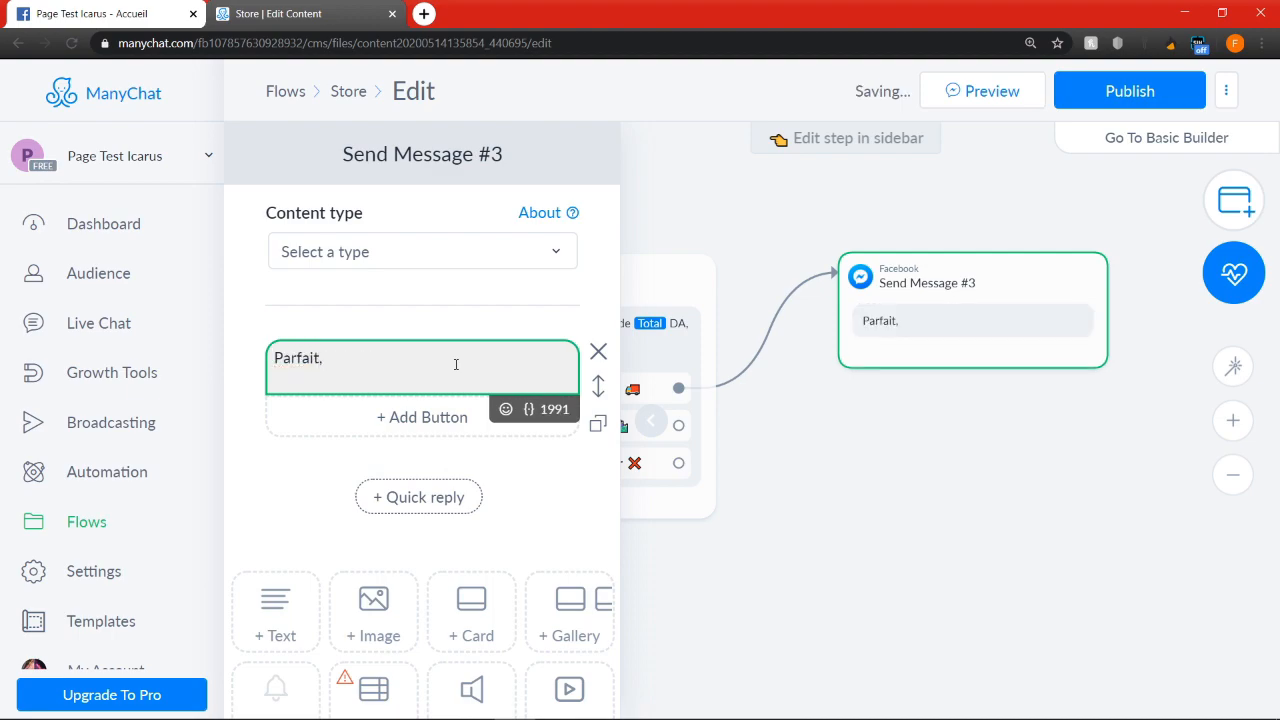
{"action": "type", "text": " merci de nous i"}
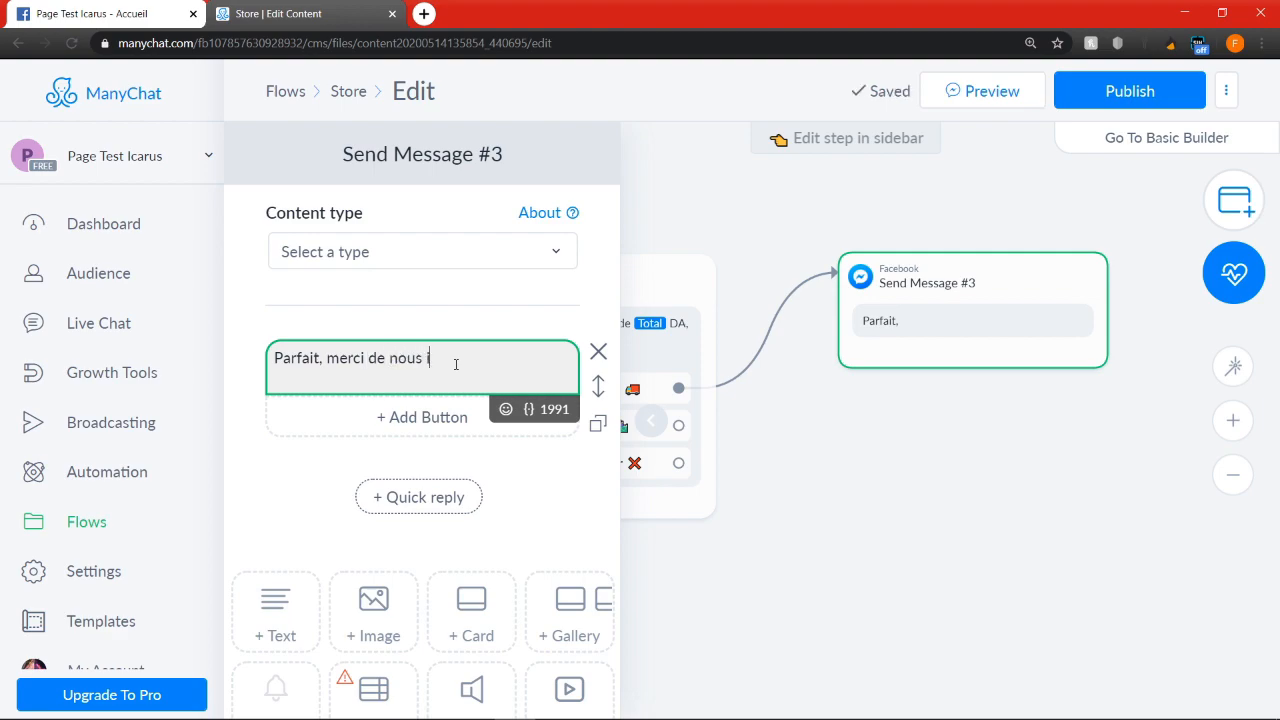
{"action": "type", "text": "ndiquer ad"}
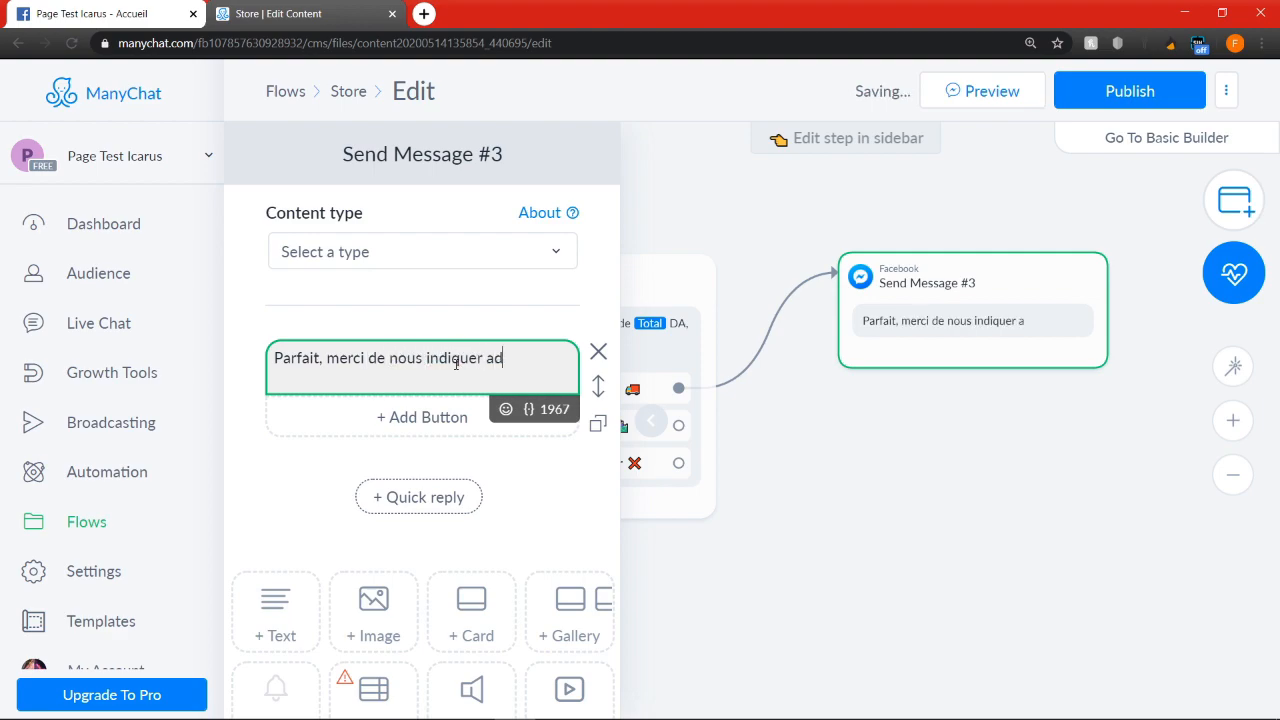
{"action": "type", "text": "resse et n"}
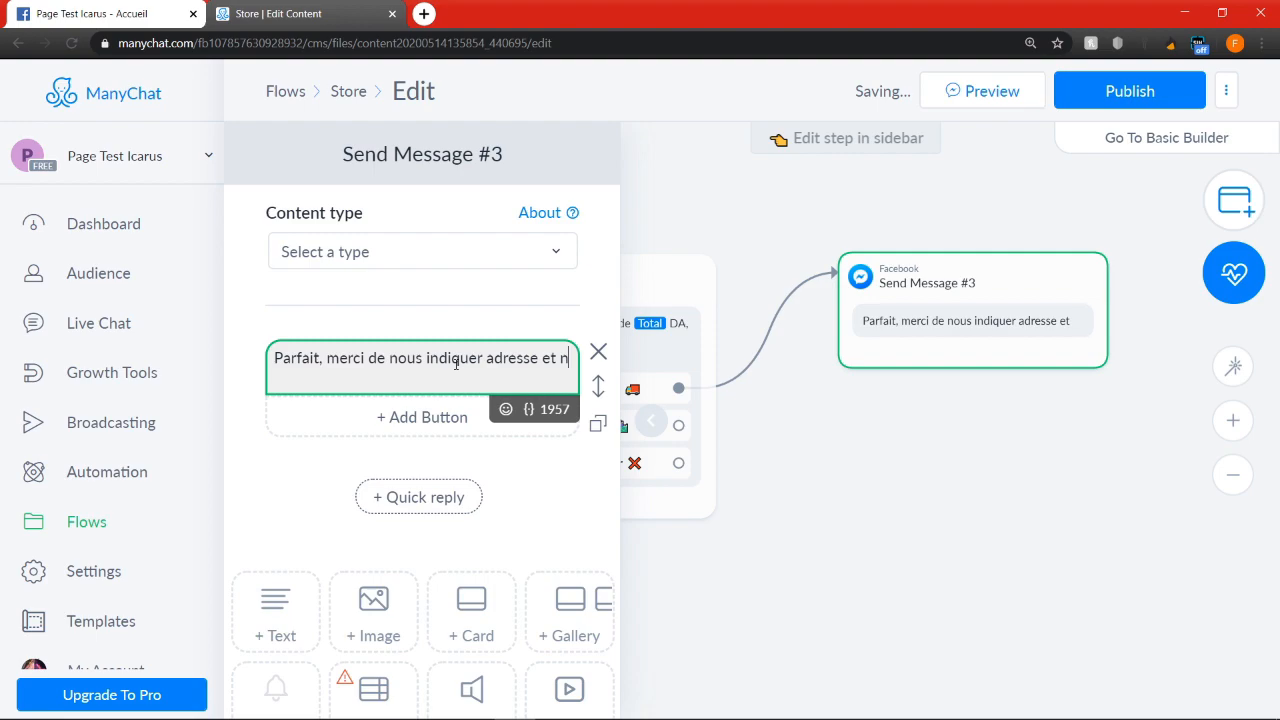
{"action": "type", "text": "uméro de téléh"}
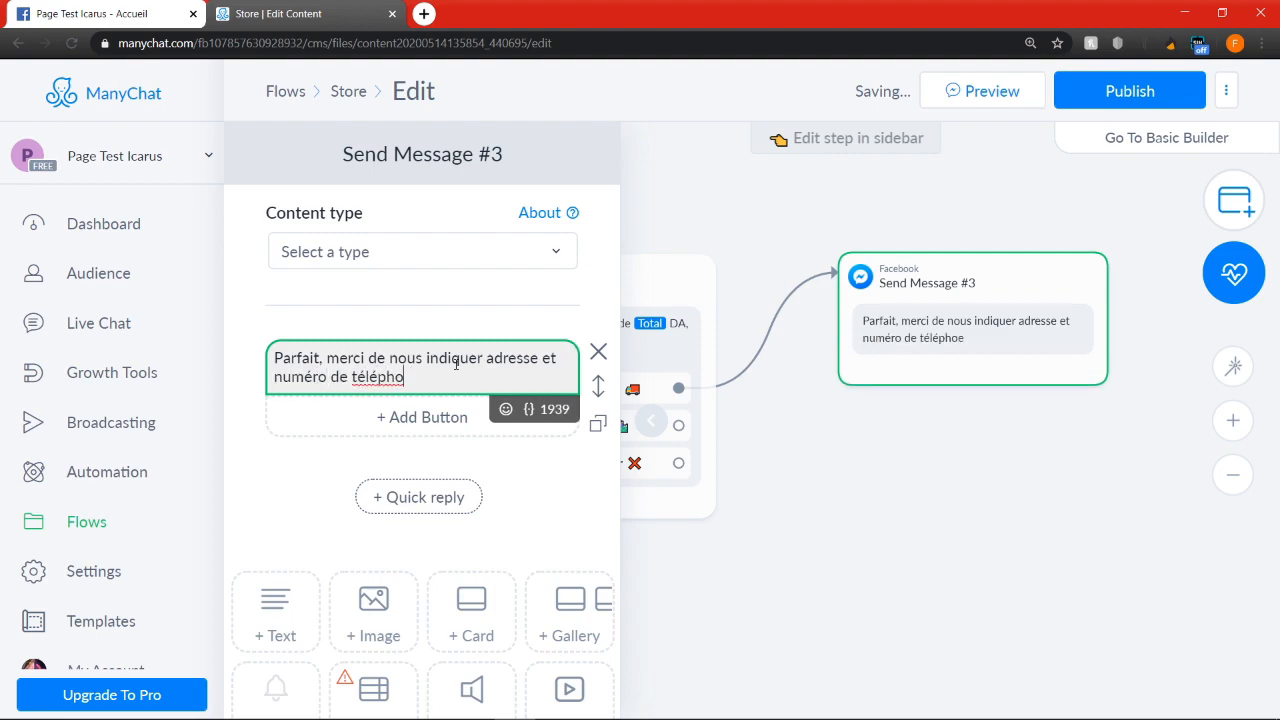
{"action": "key", "text": "BackSpace"}
{"action": "key", "text": "BackSpace"}
{"action": "type", "text": "contactera d"}
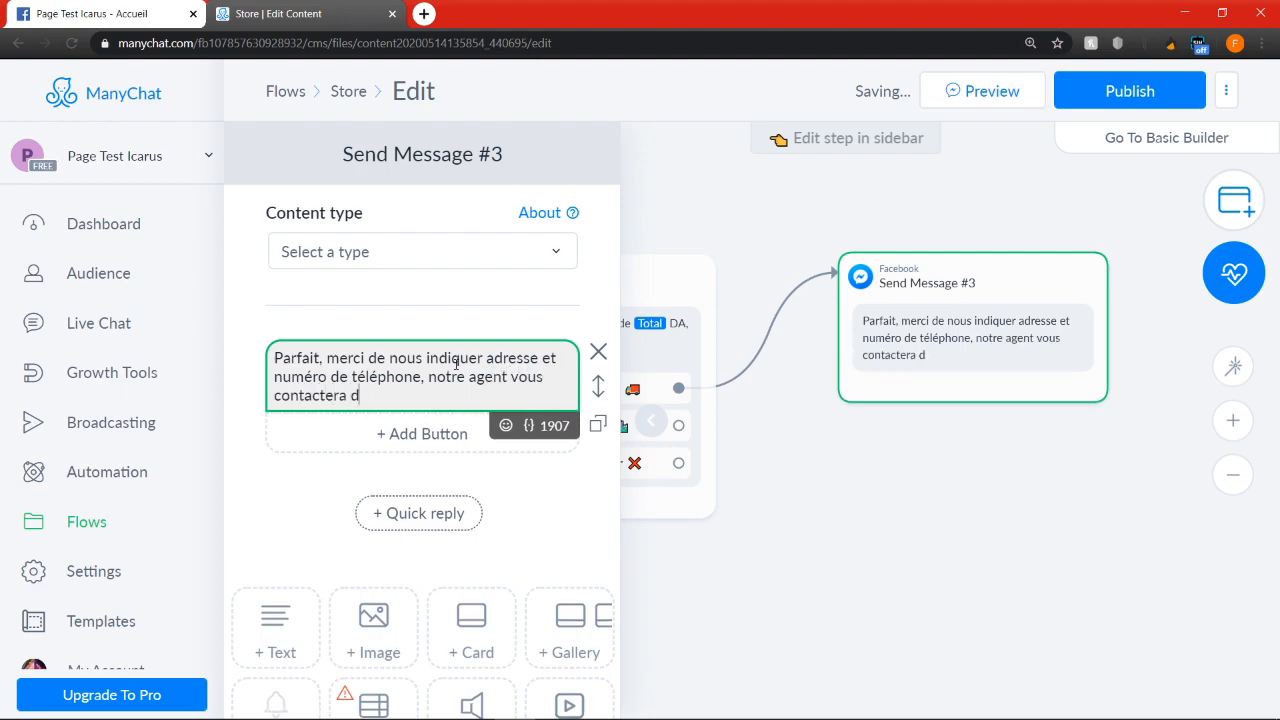
{"action": "type", "text": "ès que possible."}
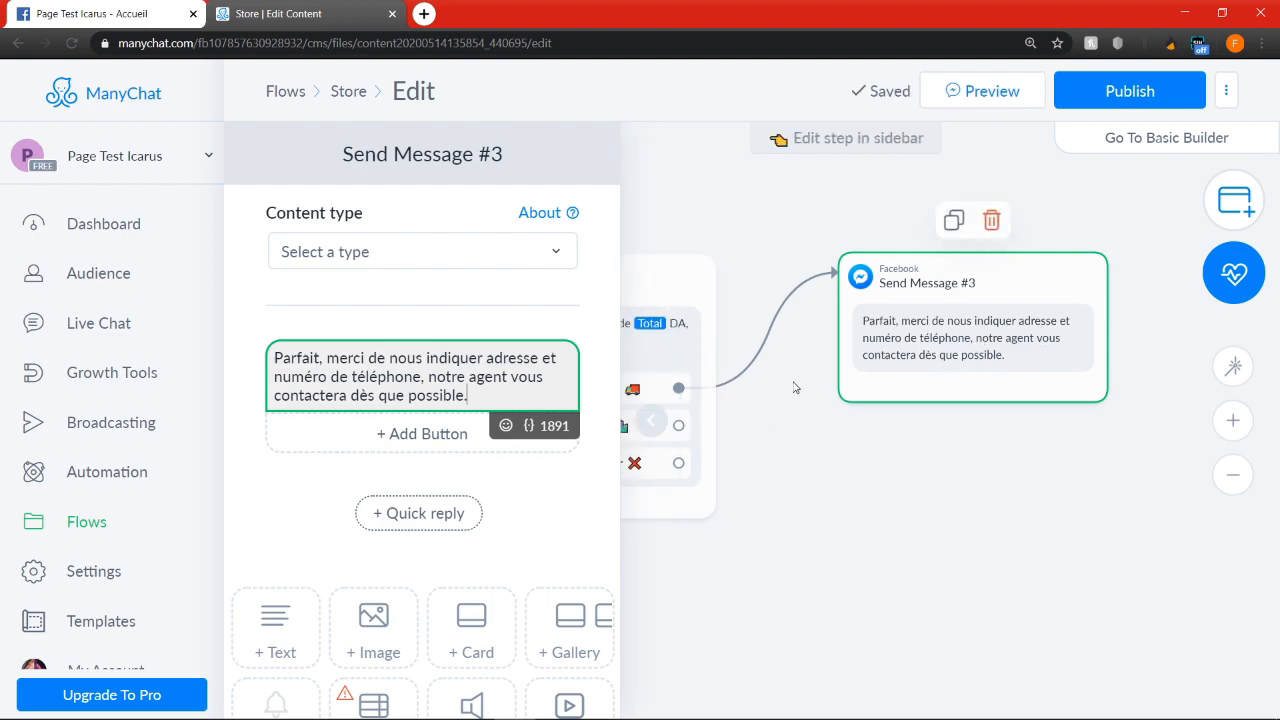
Move the new message step farther away from the order-total message and close its editing
{"action": "left_click_drag", "start_coordinate": [968, 368], "coordinate": [1056, 371]}
{"action": "scroll", "coordinate": [975, 410], "scroll_direction": "down", "scroll_amount": 3}
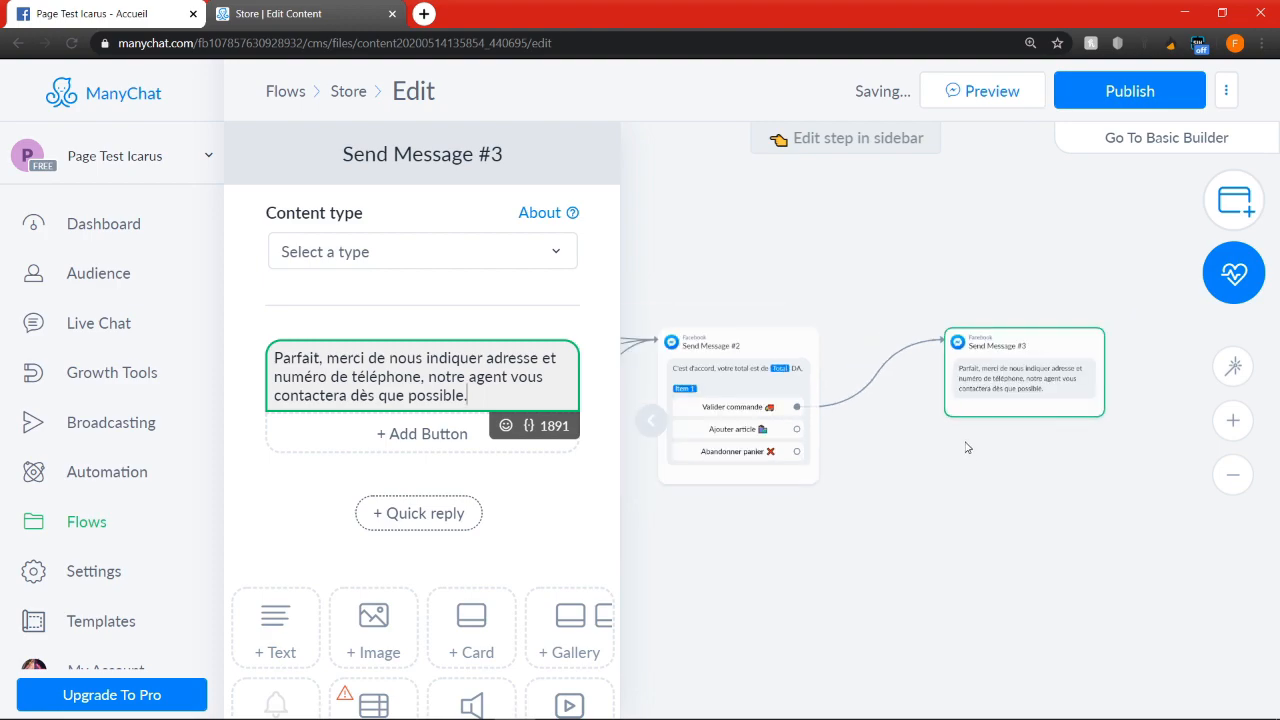
{"action": "left_click", "coordinate": [924, 300]}
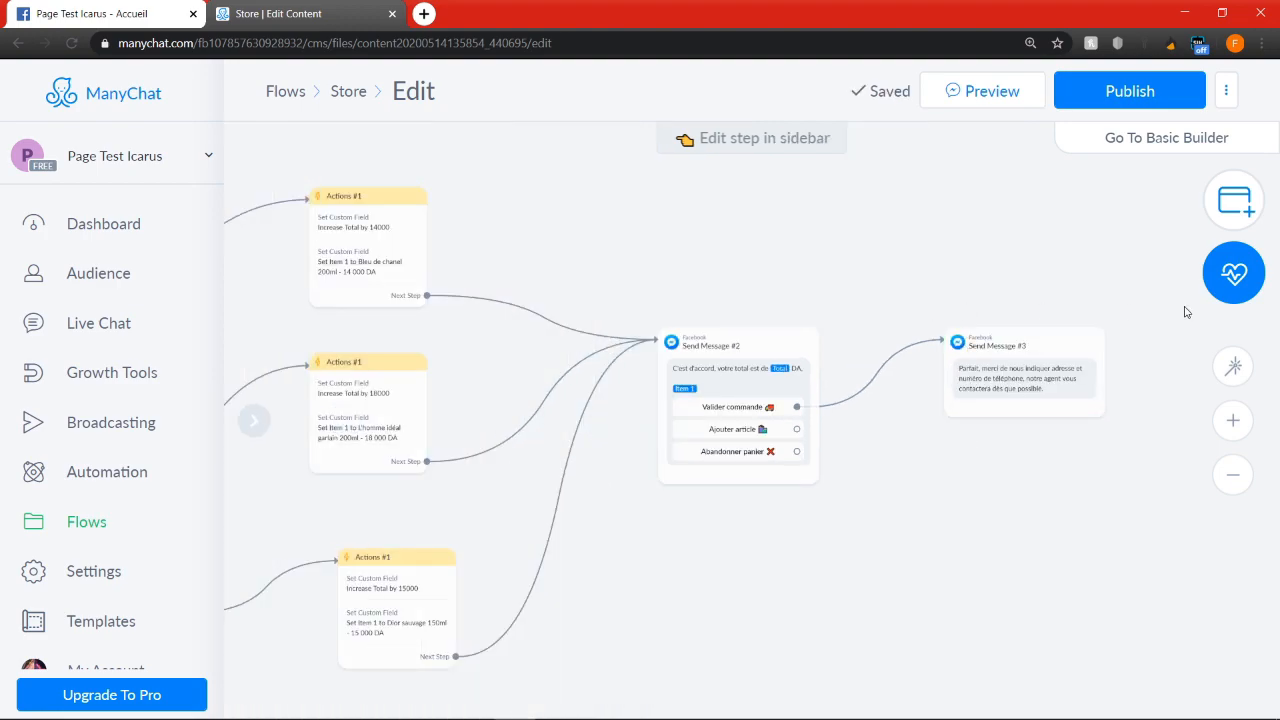
Add a new Actions step above the order-total message, containing a "Mark conversation as Open" action
{"action": "left_click", "coordinate": [1234, 205]}
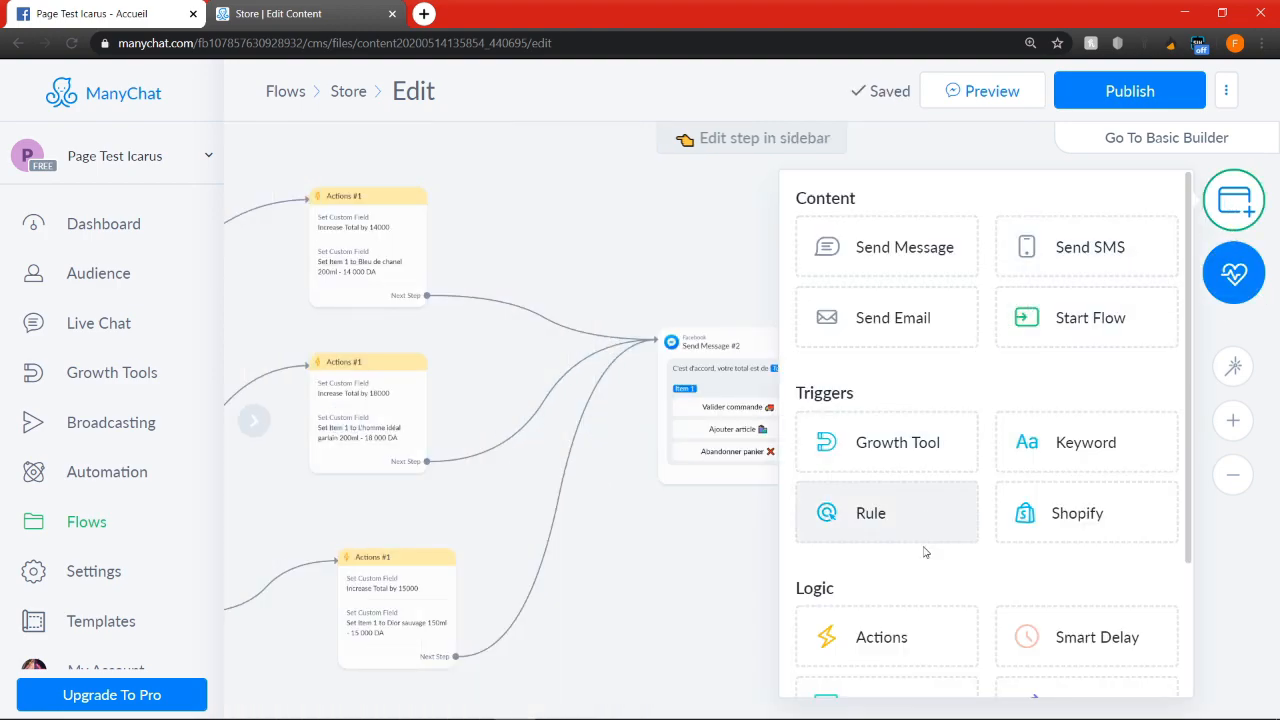
{"action": "left_click", "coordinate": [913, 634]}
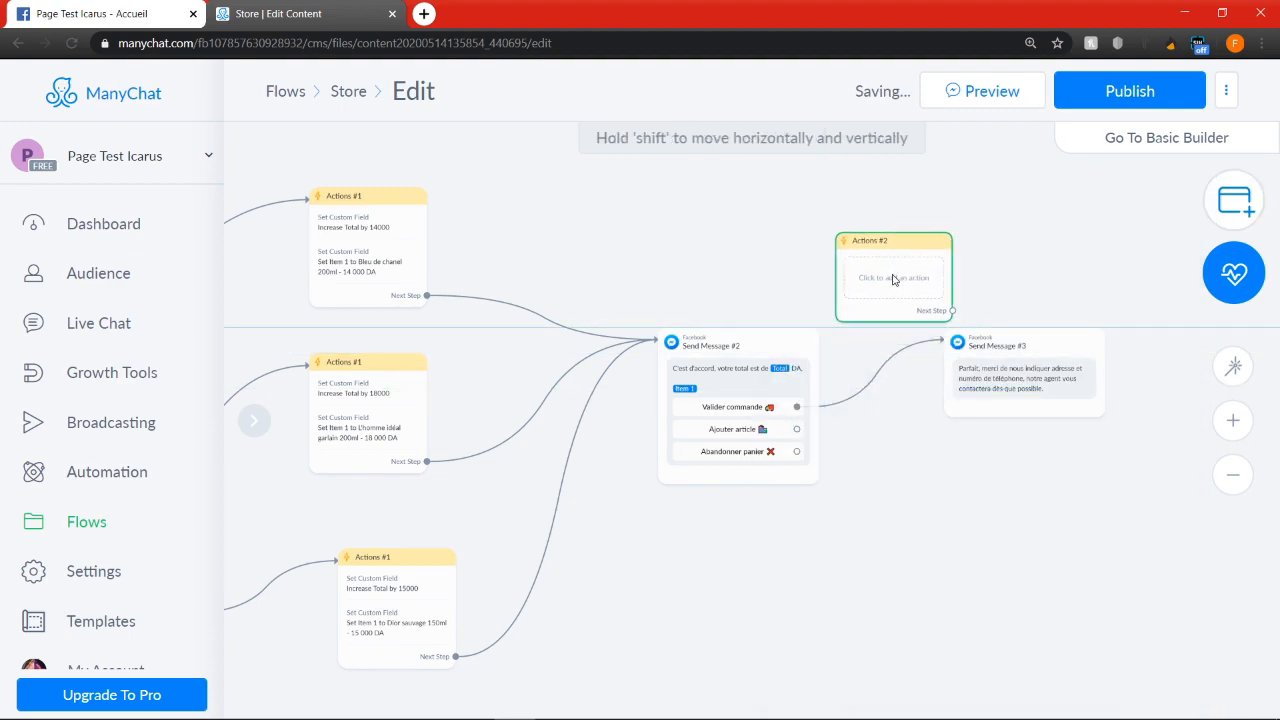
{"action": "left_click", "coordinate": [890, 289]}
{"action": "left_click", "coordinate": [457, 256]}
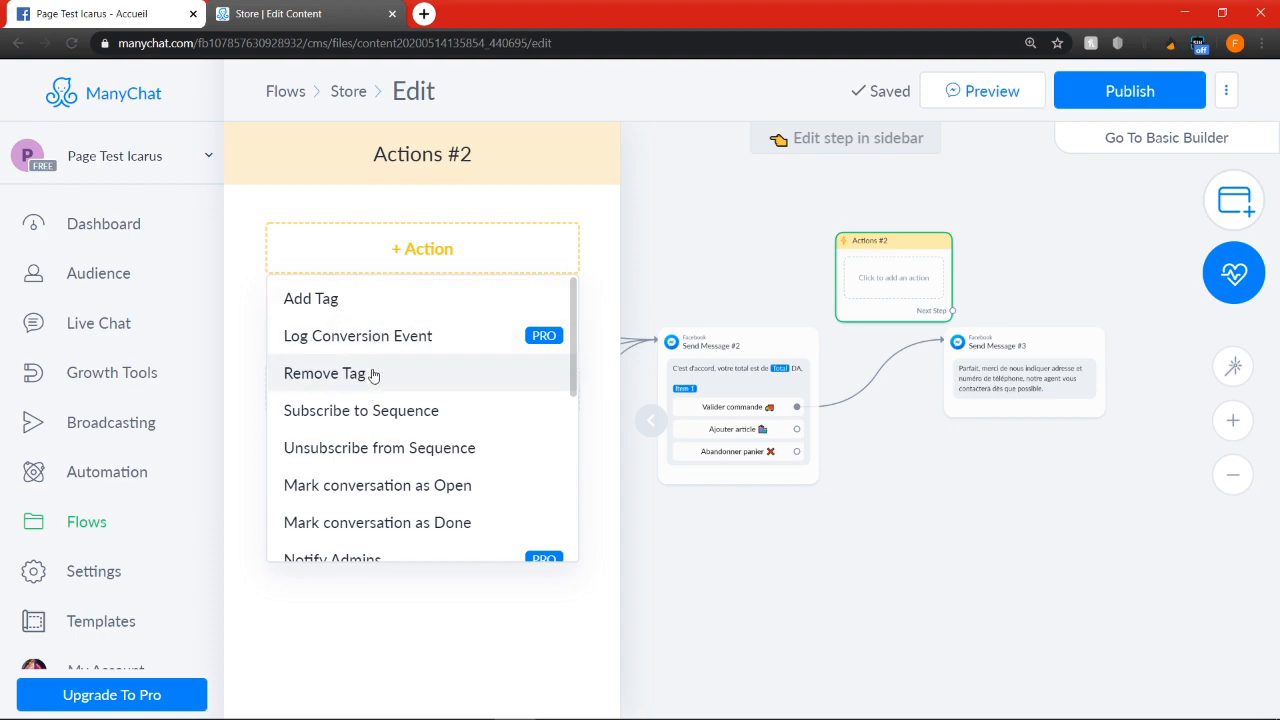
{"action": "left_click", "coordinate": [302, 489]}
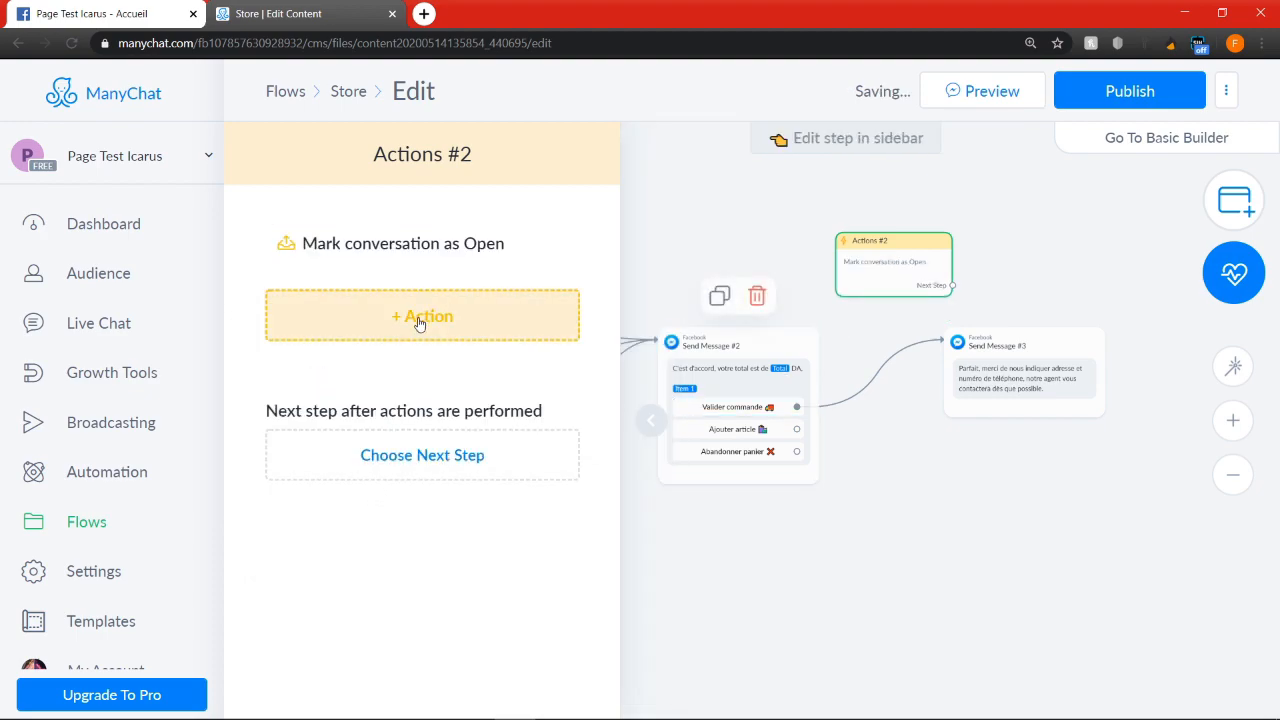
Route the "Valider commande" button to the new Actions step, and link its next step to the address-and-phone message
{"action": "left_click", "coordinate": [796, 407]}
{"action": "left_click", "coordinate": [922, 288]}
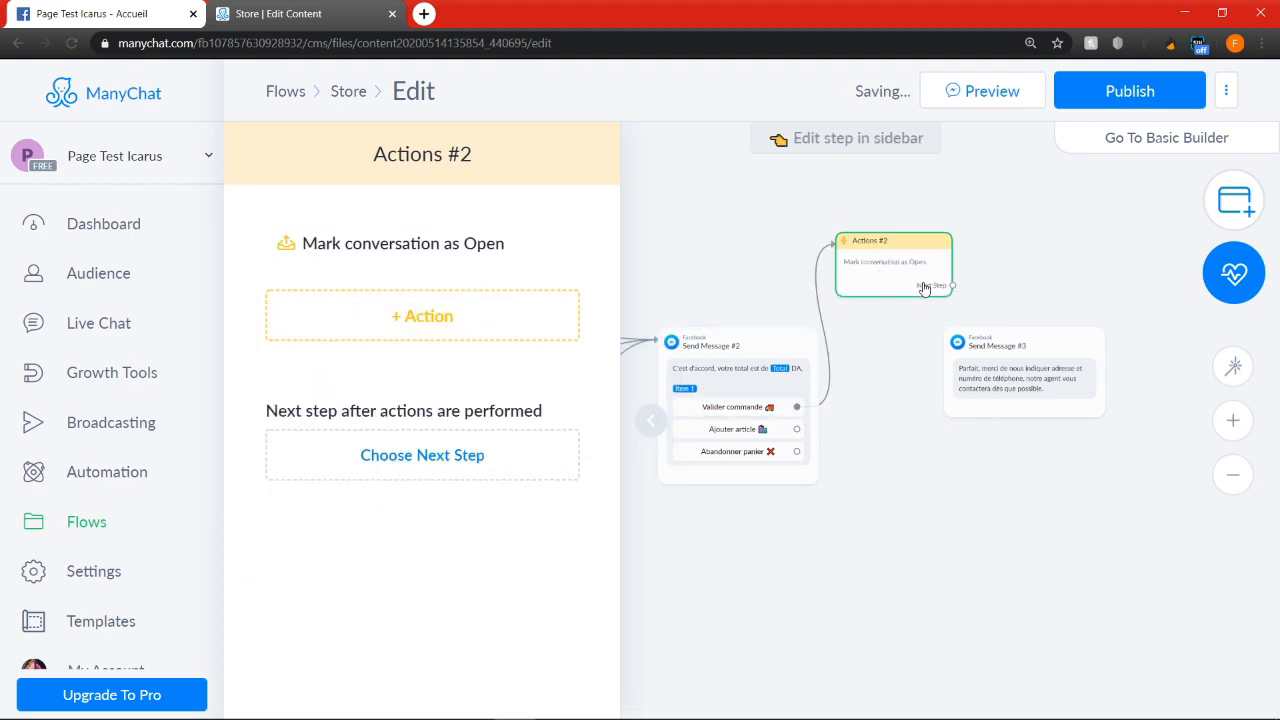
{"action": "left_click", "coordinate": [955, 286]}
{"action": "left_click", "coordinate": [985, 380]}
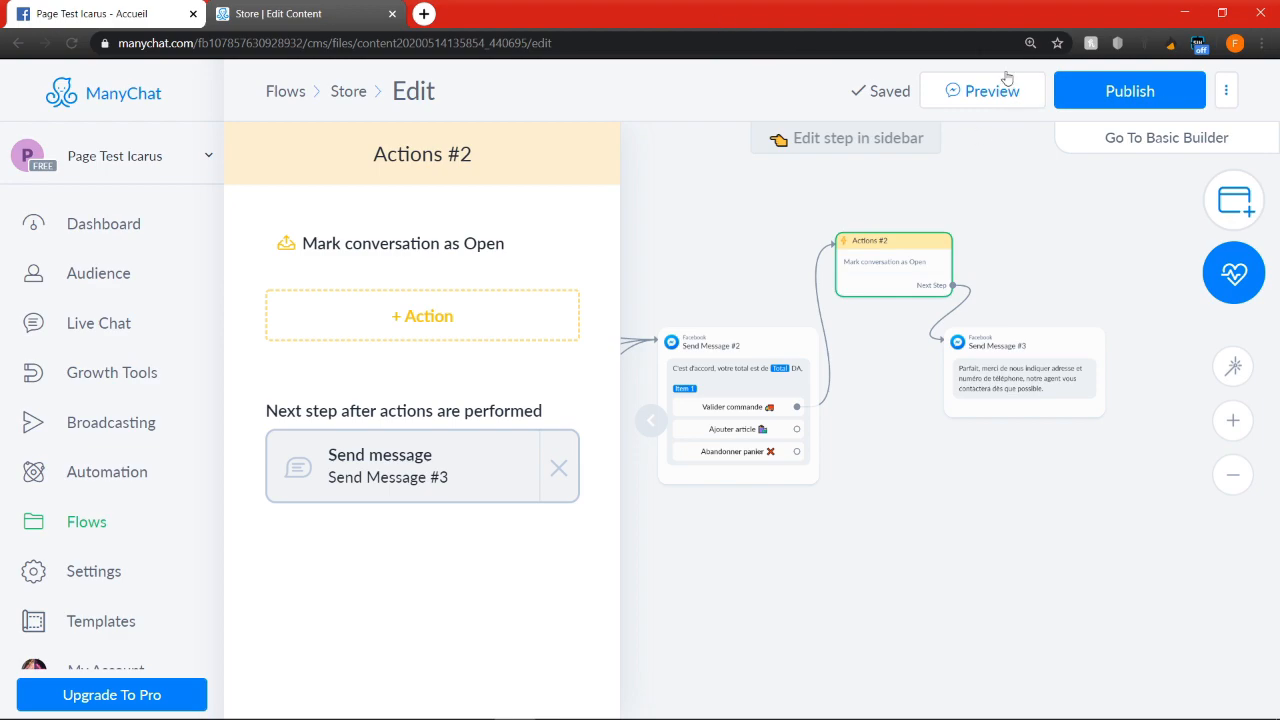
Move the address-and-phone message up and away from the conversation-opening Actions step, and close the step's editing
{"action": "mouse_move", "coordinate": [907, 287]}
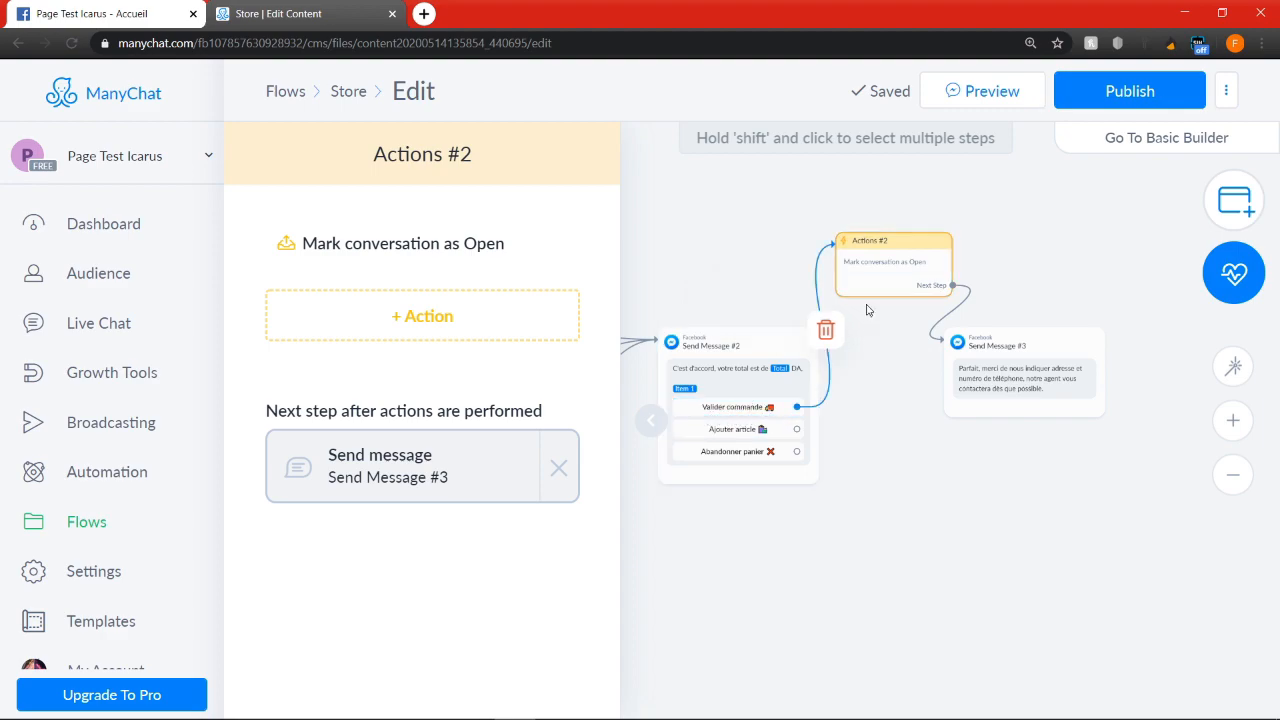
{"action": "scroll", "coordinate": [1054, 406], "scroll_direction": "up", "scroll_amount": 3}
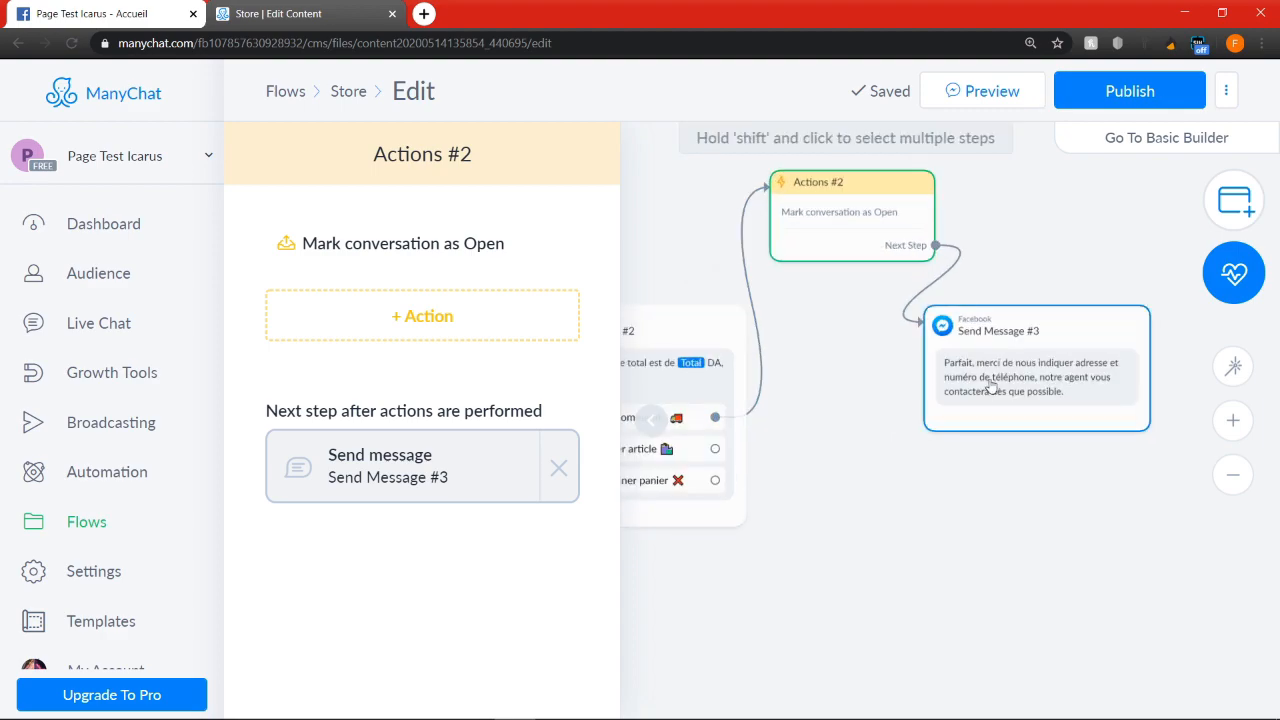
{"action": "left_click_drag", "start_coordinate": [978, 382], "coordinate": [1032, 382]}
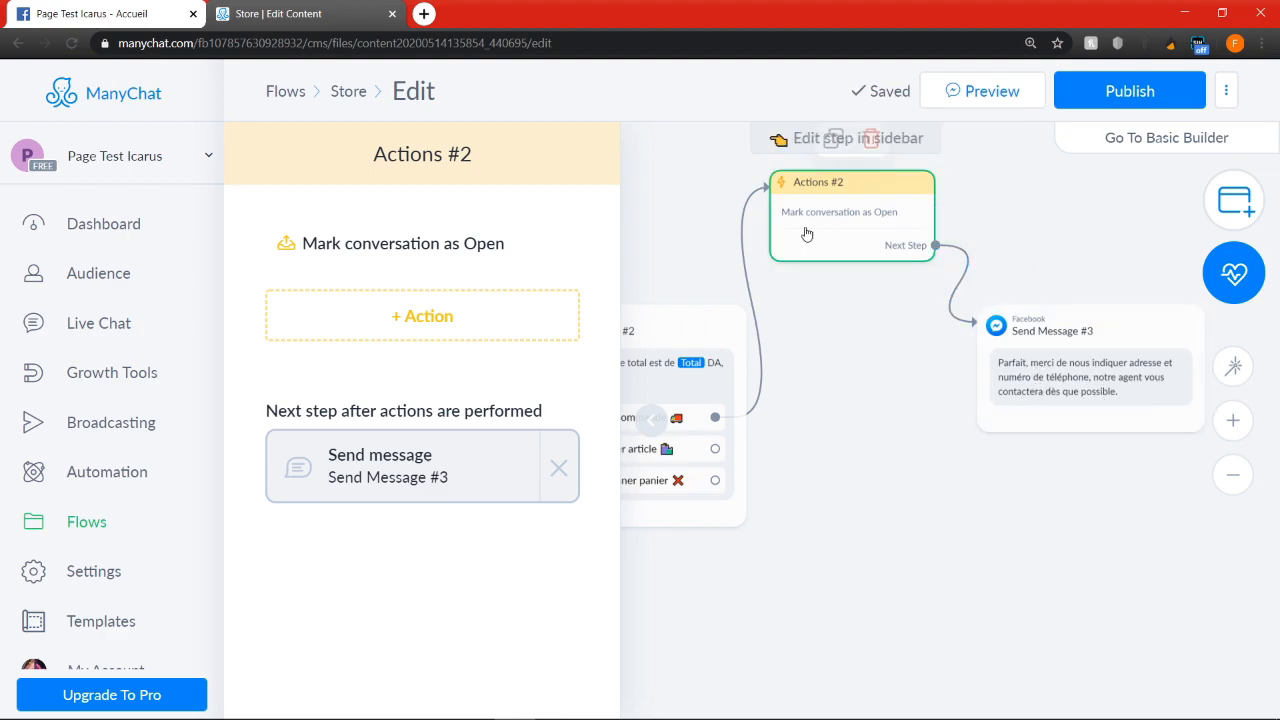
{"action": "left_click_drag", "start_coordinate": [1179, 460], "coordinate": [1015, 409]}
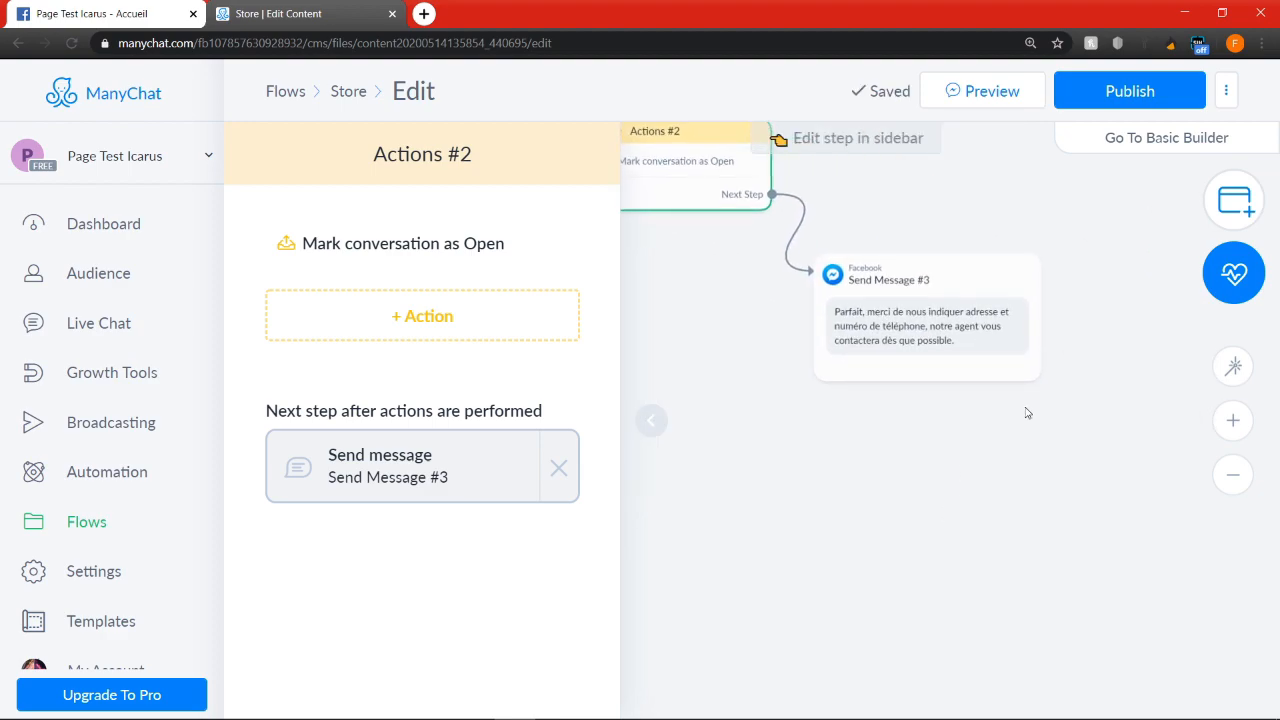
{"action": "scroll", "coordinate": [1210, 430], "scroll_direction": "down", "scroll_amount": 2}
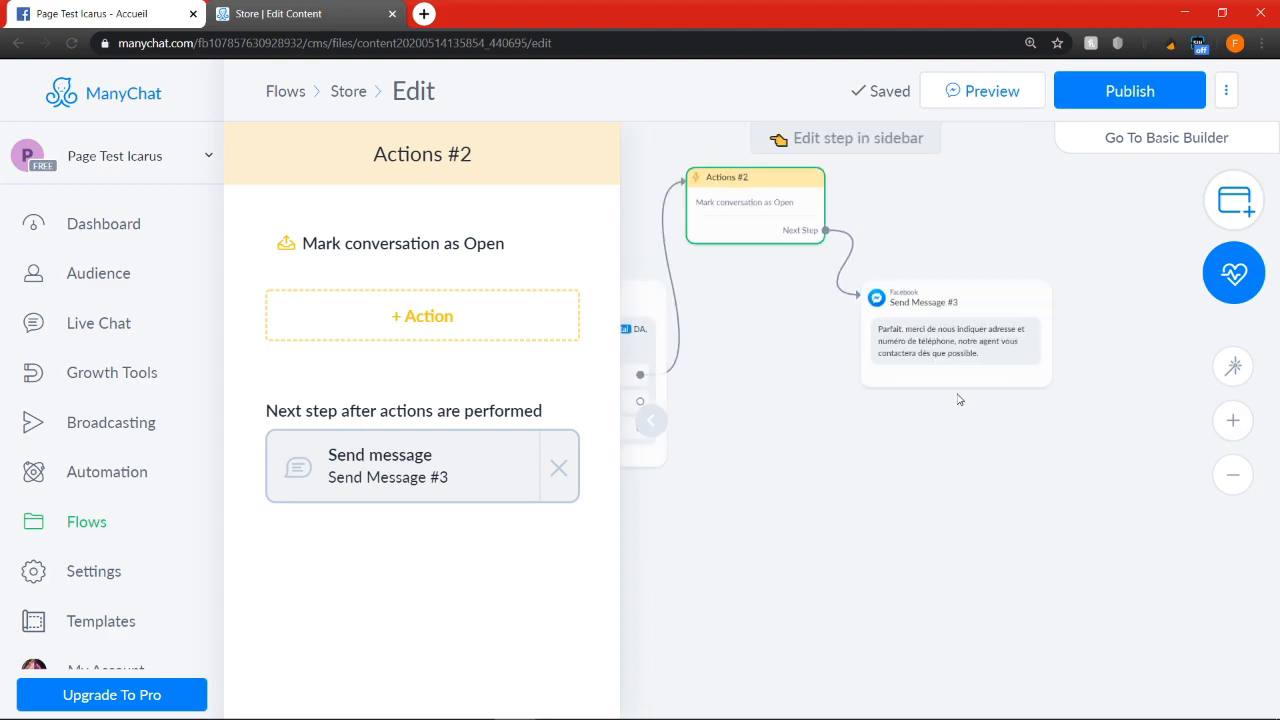
{"action": "left_click_drag", "start_coordinate": [926, 366], "coordinate": [1033, 245]}
{"action": "left_click", "coordinate": [885, 404]}
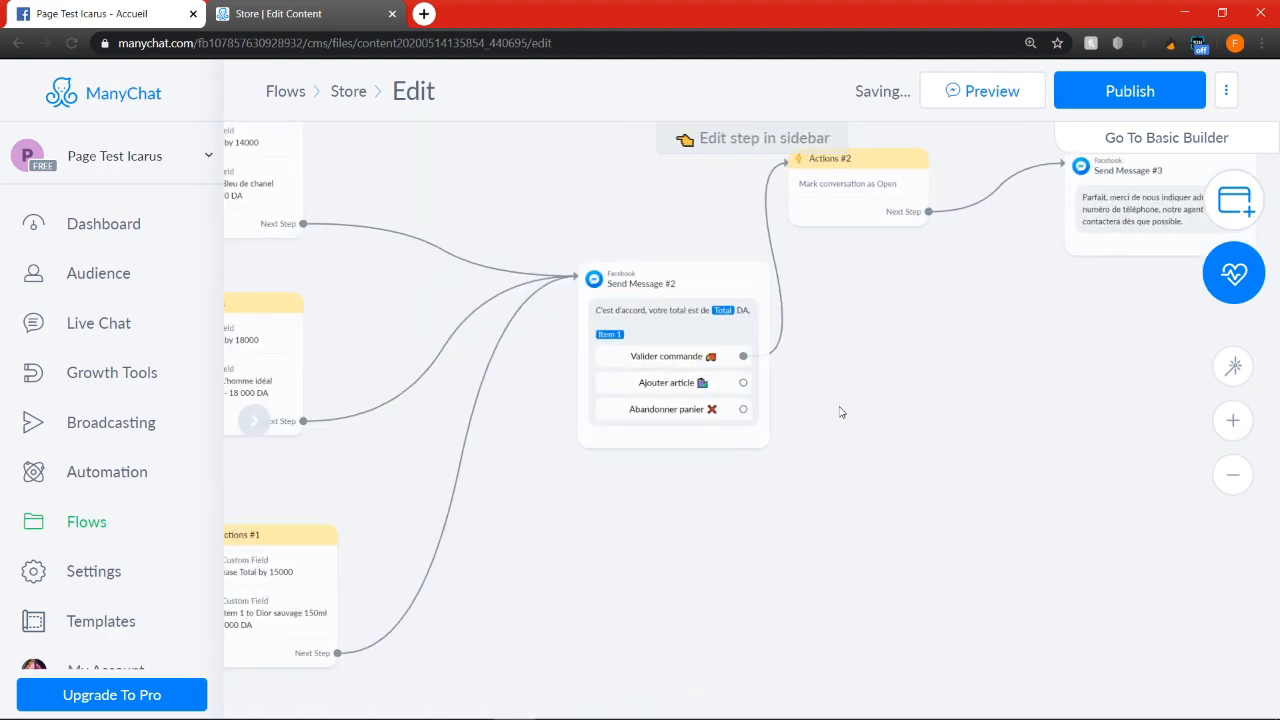
Duplicate the men's perfume gallery message and place the copy beyond the order-total message
{"action": "left_click", "coordinate": [745, 383]}
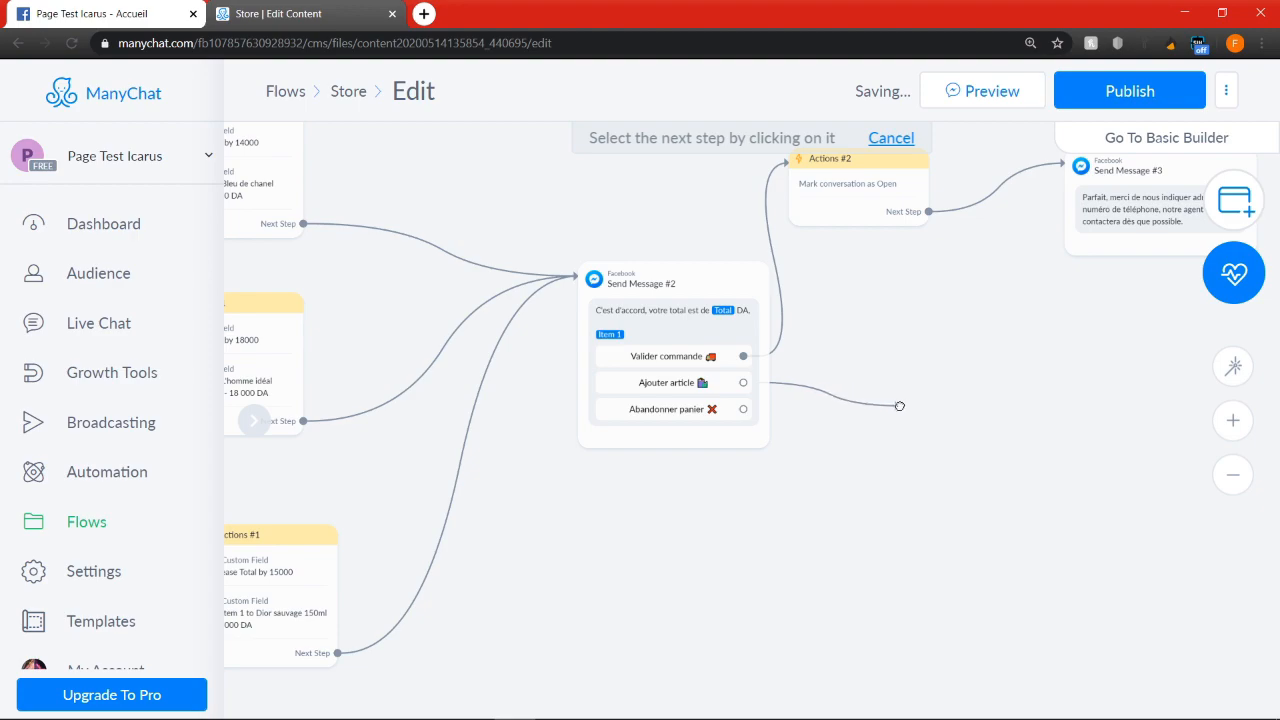
{"action": "left_click", "coordinate": [940, 405]}
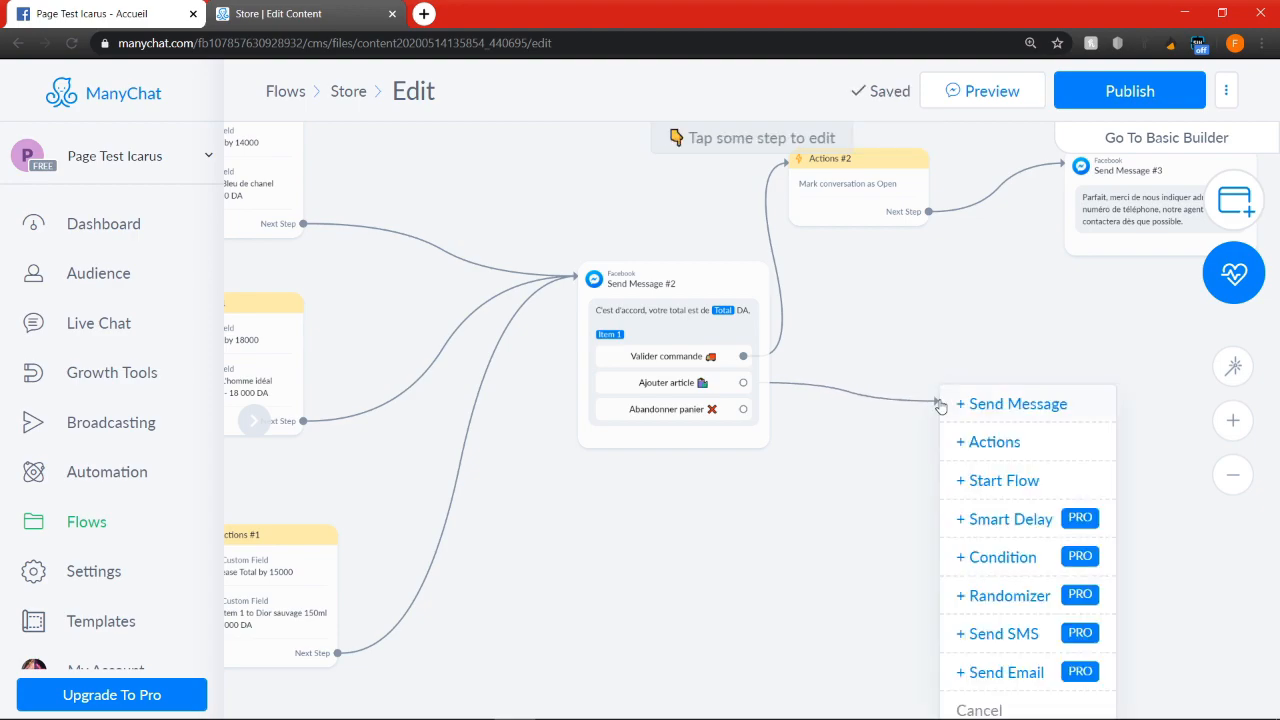
{"action": "scroll", "coordinate": [909, 399], "scroll_direction": "down", "scroll_amount": 2}
{"action": "scroll", "coordinate": [916, 430], "scroll_direction": "down", "scroll_amount": 1}
{"action": "scroll", "coordinate": [806, 462], "scroll_direction": "down", "scroll_amount": 2}
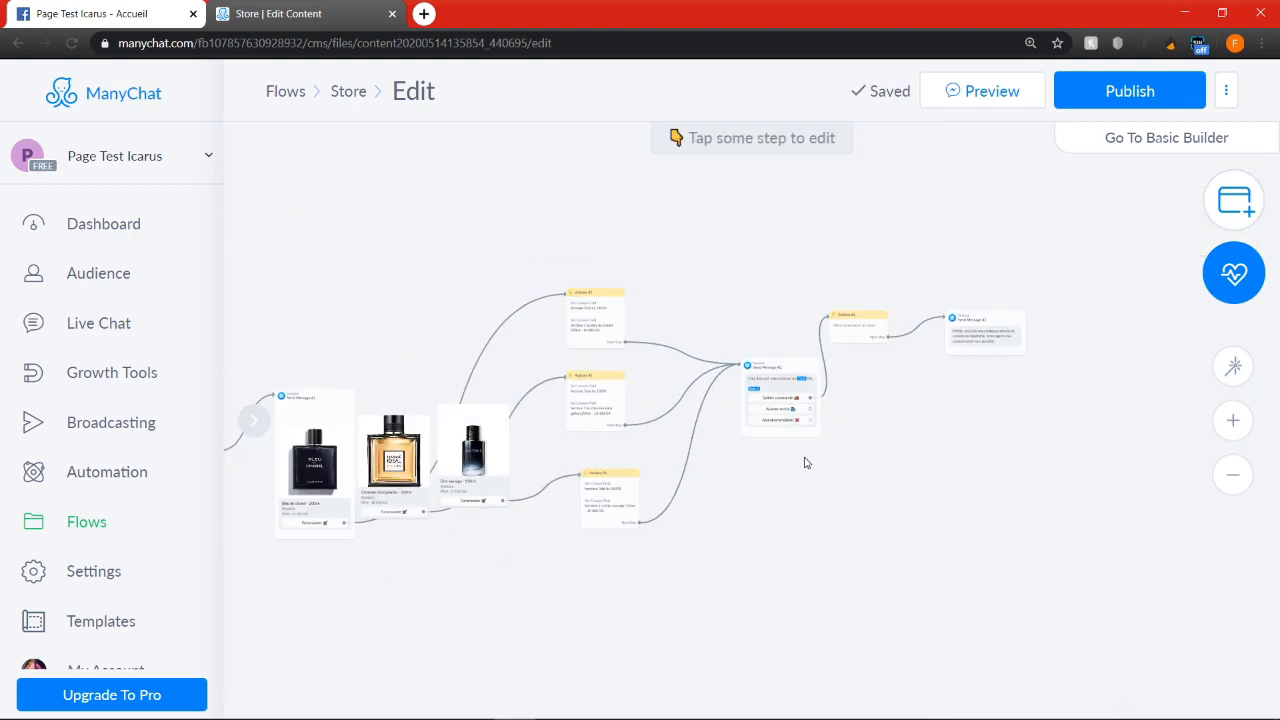
{"action": "left_click_drag", "start_coordinate": [481, 280], "coordinate": [616, 230]}
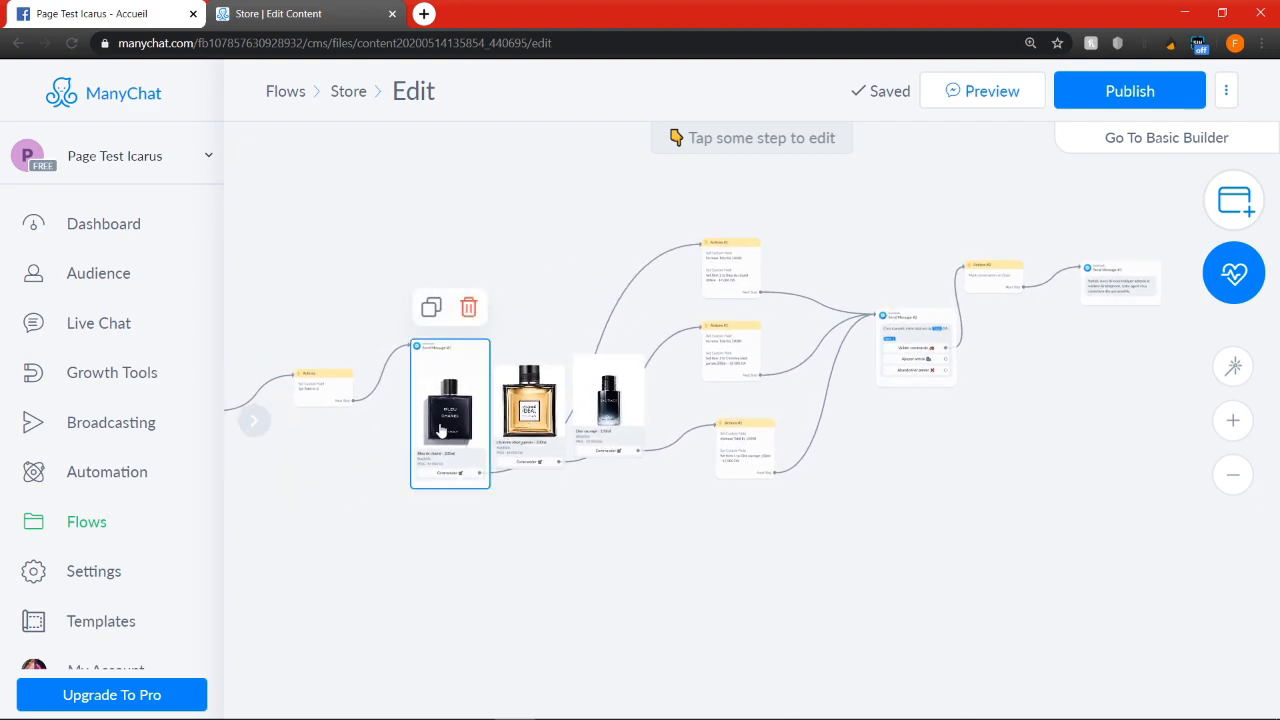
{"action": "left_click", "coordinate": [431, 307]}
{"action": "left_click_drag", "start_coordinate": [784, 485], "coordinate": [1107, 411]}
{"action": "mouse_move", "coordinate": [1000, 443]}
{"action": "left_mouse_down"}
{"action": "mouse_move", "coordinate": [824, 452]}
{"action": "mouse_move", "coordinate": [1024, 443]}
{"action": "left_mouse_up"}
Duplicate the starting "Catégorie de parfum" message and place the copy beside the order-total message
{"action": "left_click", "coordinate": [452, 400]}
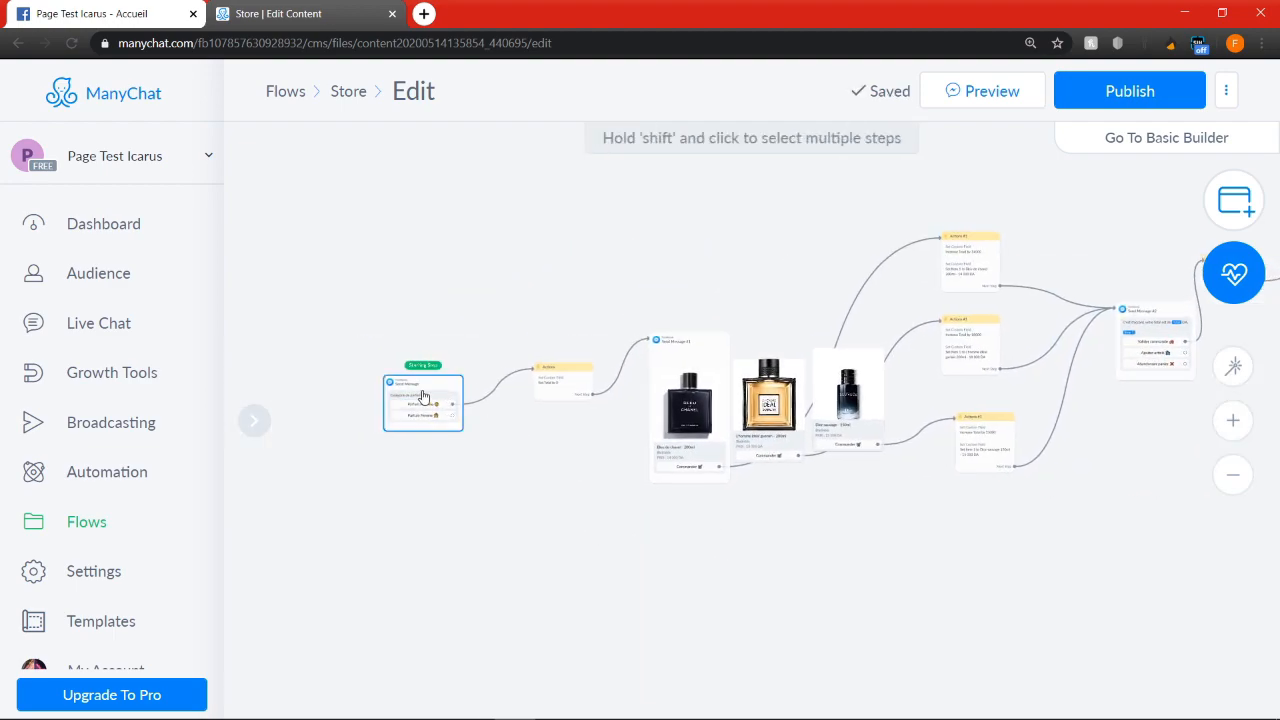
{"action": "left_click", "coordinate": [404, 344]}
{"action": "left_click_drag", "start_coordinate": [812, 448], "coordinate": [1184, 462]}
{"action": "left_click_drag", "start_coordinate": [1091, 561], "coordinate": [700, 551]}
{"action": "left_click_drag", "start_coordinate": [777, 440], "coordinate": [881, 394]}
Link "Ajouter article" to the copied category message and its "Parfum Homme" button to the gallery copy, spacing the gallery farther away
{"action": "left_click_drag", "start_coordinate": [795, 340], "coordinate": [866, 403]}
{"action": "scroll", "coordinate": [898, 423], "scroll_direction": "up", "scroll_amount": 4}
{"action": "left_click", "coordinate": [900, 400]}
{"action": "left_click", "coordinate": [1040, 390]}
{"action": "left_click_drag", "start_coordinate": [1040, 390], "coordinate": [1190, 398]}
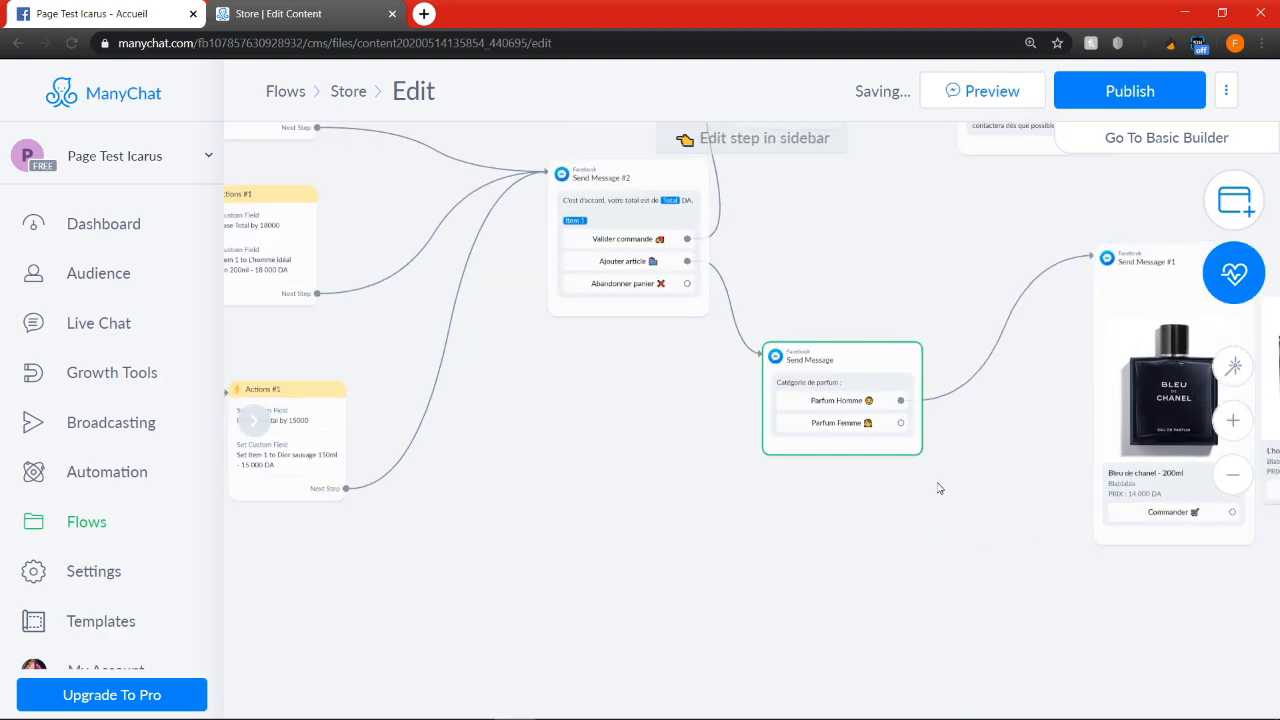
Review the original branch's "Set Total to 0" action and compare its path with the new add-article branch
{"action": "scroll", "coordinate": [905, 500], "scroll_direction": "down", "scroll_amount": 1}
{"action": "left_click_drag", "start_coordinate": [682, 459], "coordinate": [1084, 461]}
{"action": "left_click_drag", "start_coordinate": [346, 615], "coordinate": [754, 606]}
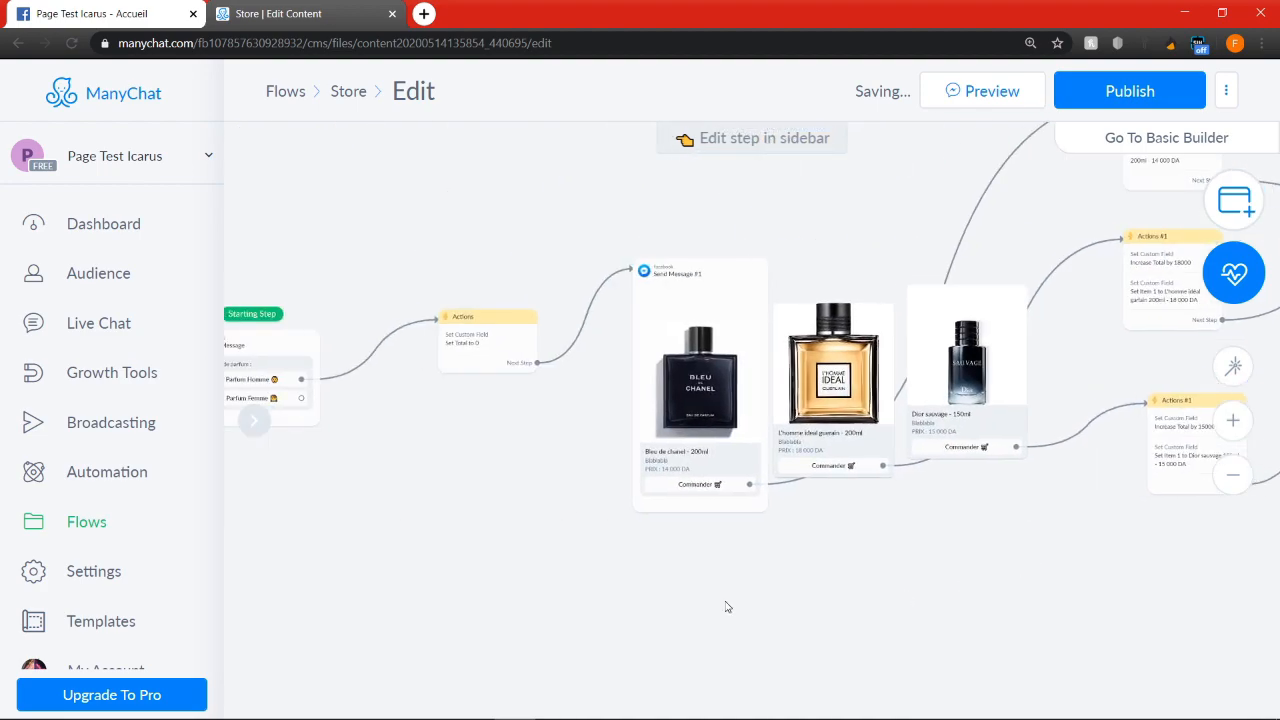
{"action": "scroll", "coordinate": [474, 342], "scroll_direction": "up", "scroll_amount": 3}
{"action": "left_click", "coordinate": [447, 346]}
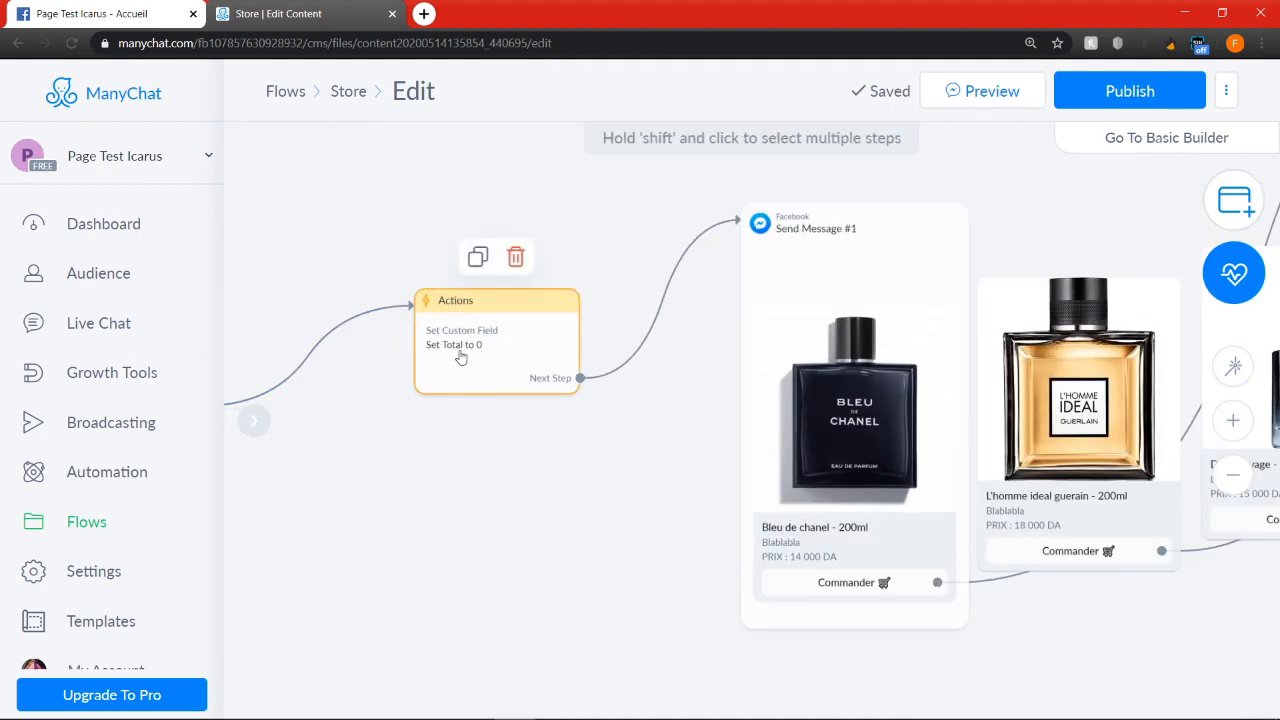
{"action": "scroll", "coordinate": [485, 352], "scroll_direction": "down", "scroll_amount": 3}
{"action": "mouse_move", "coordinate": [988, 441]}
{"action": "left_mouse_down"}
{"action": "mouse_move", "coordinate": [714, 556]}
{"action": "mouse_move", "coordinate": [975, 422]}
{"action": "left_mouse_up"}
{"action": "left_click_drag", "start_coordinate": [1155, 390], "coordinate": [949, 444]}
{"action": "scroll", "coordinate": [977, 402], "scroll_direction": "up", "scroll_amount": 1}
{"action": "scroll", "coordinate": [980, 292], "scroll_direction": "up", "scroll_amount": 3}
{"action": "left_click_drag", "start_coordinate": [809, 529], "coordinate": [446, 504]}
{"action": "scroll", "coordinate": [1007, 543], "scroll_direction": "down", "scroll_amount": 3}
{"action": "left_click_drag", "start_coordinate": [1009, 543], "coordinate": [734, 566]}
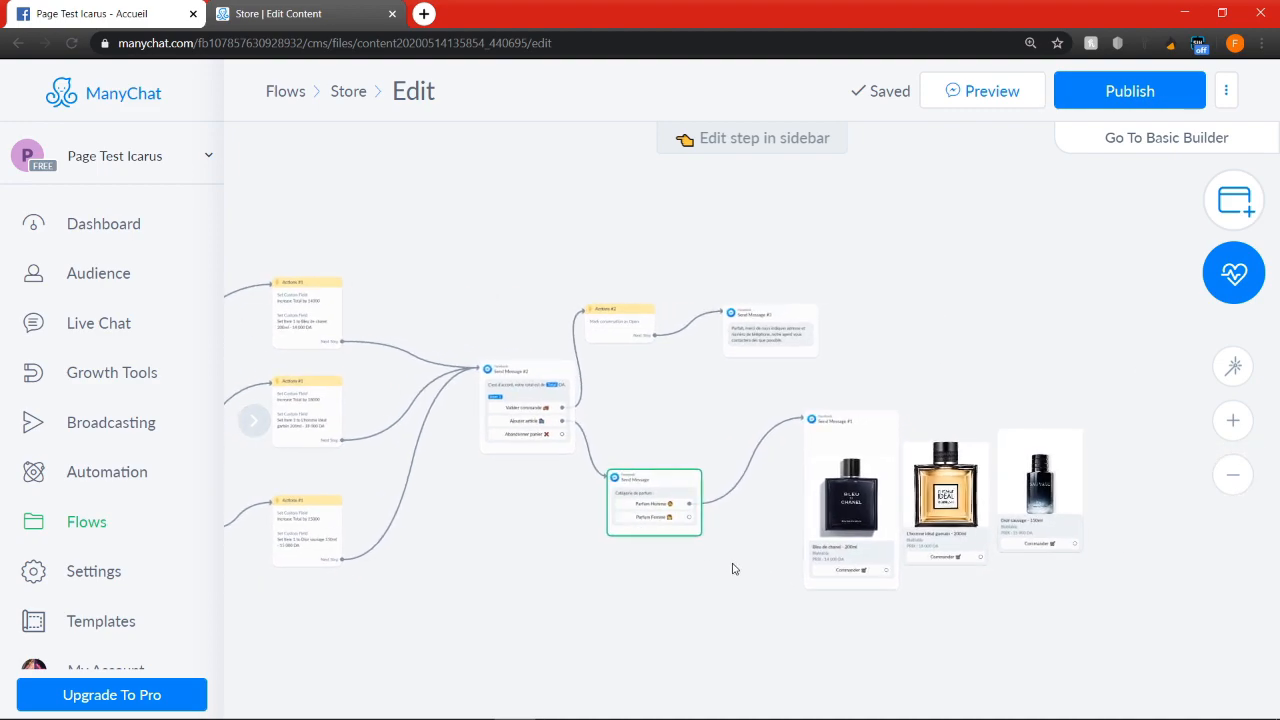
Copy the three perfume Actions steps together and place the pasted set beyond the duplicated perfume gallery
{"action": "left_click_drag", "start_coordinate": [537, 596], "coordinate": [652, 593]}
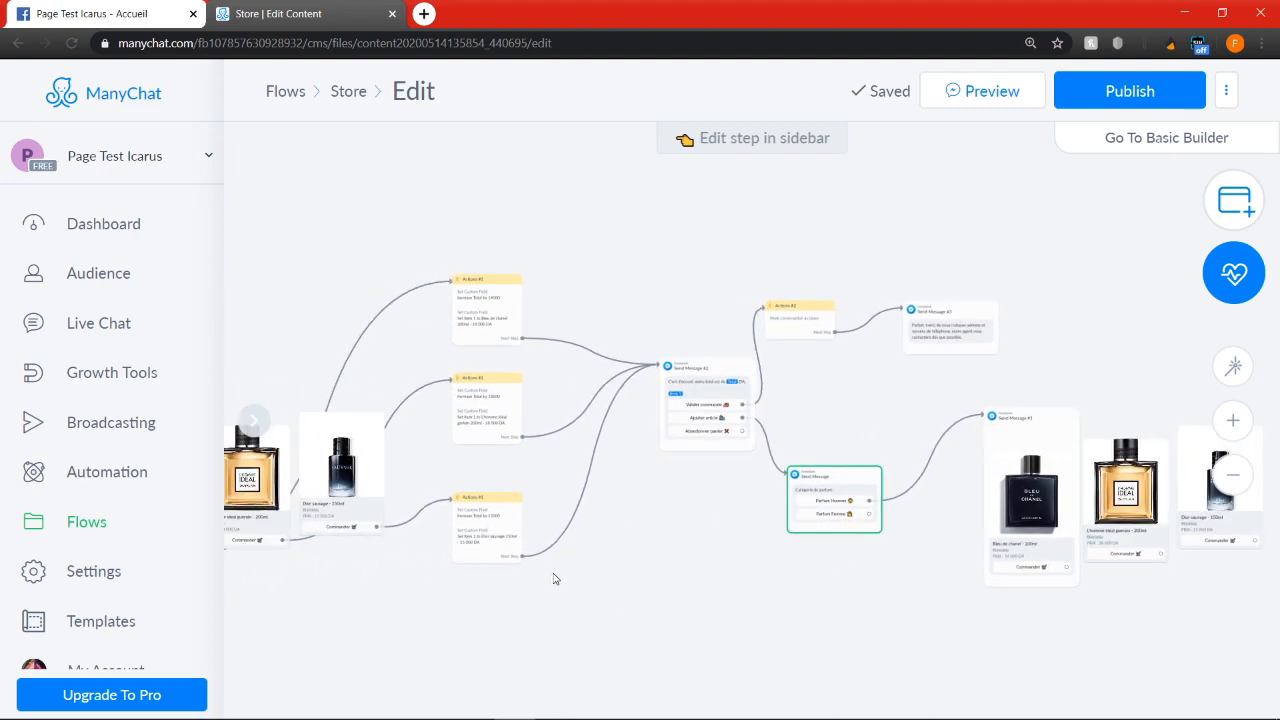
{"action": "left_click_drag", "start_coordinate": [569, 579], "coordinate": [471, 223]}
{"action": "left_click", "coordinate": [615, 613]}
{"action": "left_click_drag", "start_coordinate": [551, 598], "coordinate": [459, 228]}
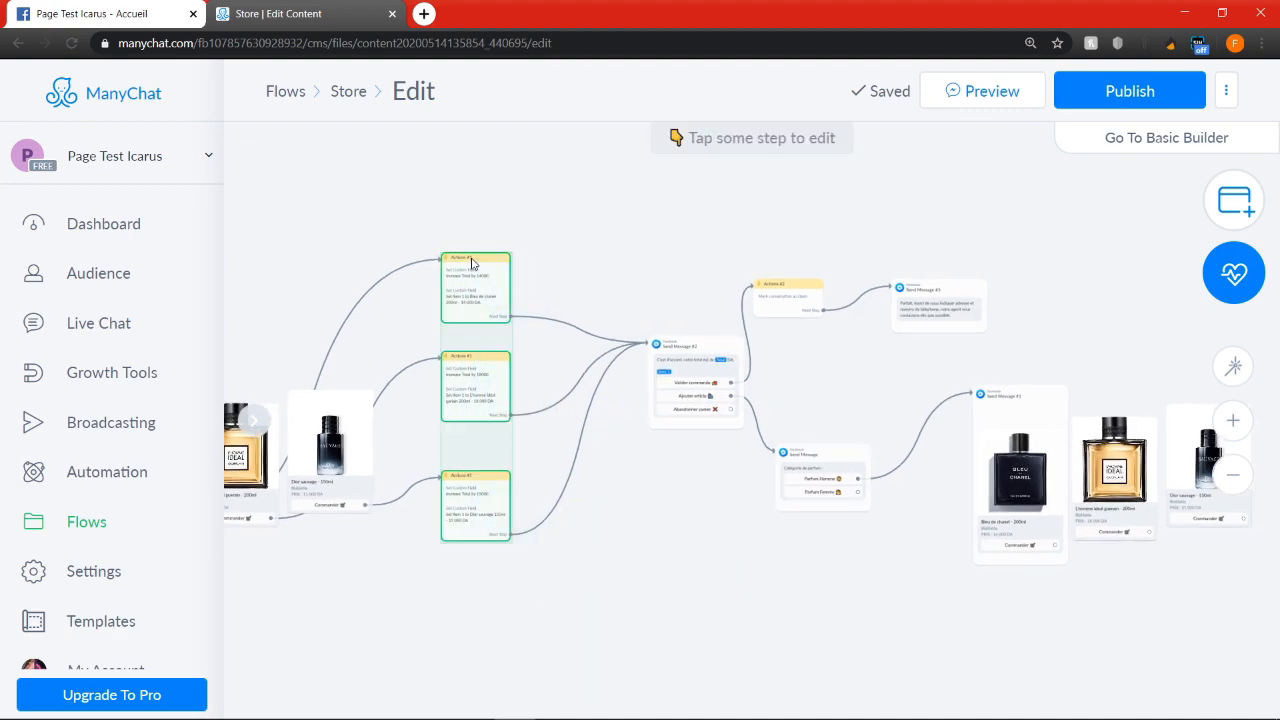
{"action": "mouse_move", "coordinate": [496, 272]}
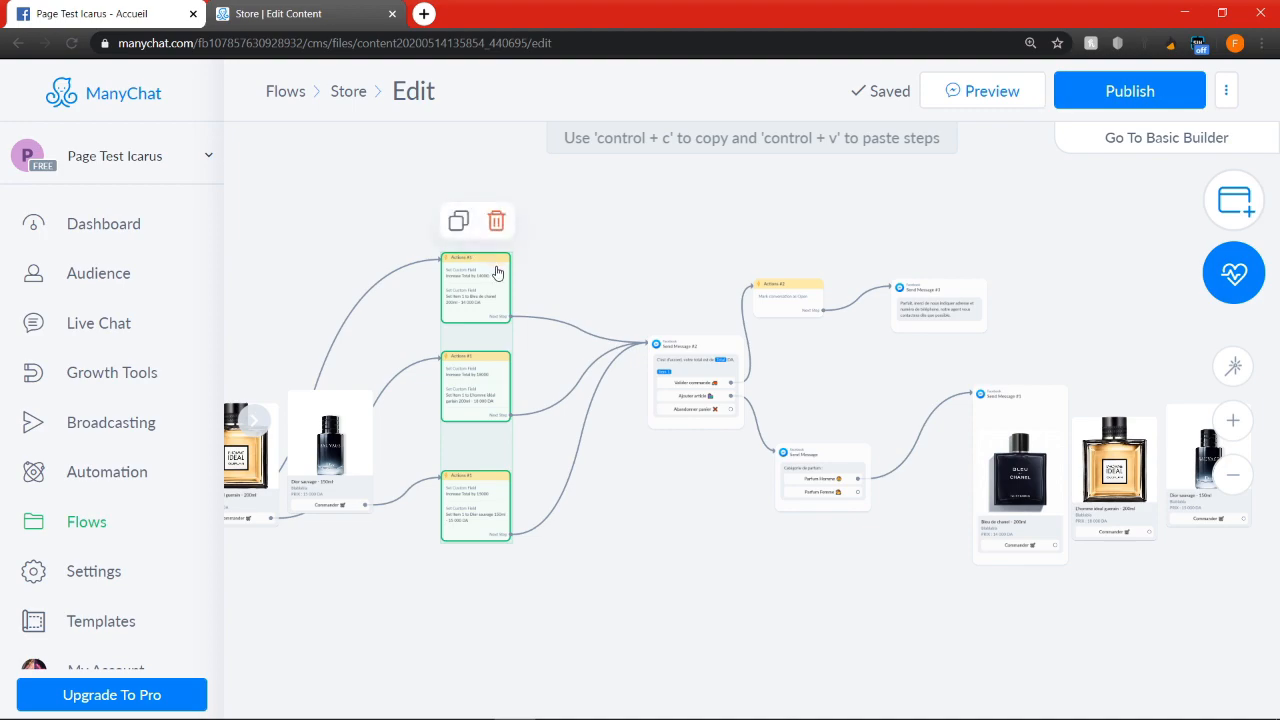
{"action": "left_click_drag", "start_coordinate": [829, 606], "coordinate": [456, 563]}
{"action": "key", "text": "ctrl+v"}
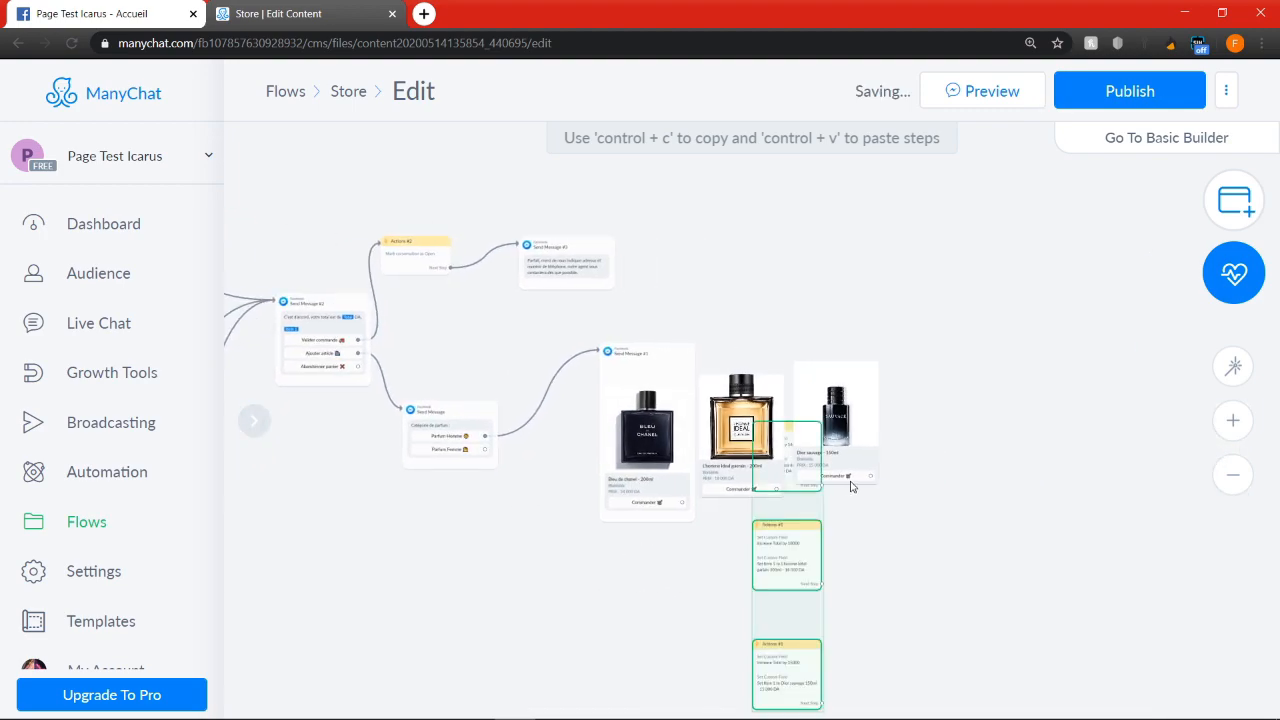
{"action": "left_click_drag", "start_coordinate": [794, 560], "coordinate": [972, 315]}
Link the copied gallery's three "Commander" buttons to the matching Bleu de chanel, L'homme idéal and Dior sauvage Actions copies
{"action": "left_click", "coordinate": [682, 502]}
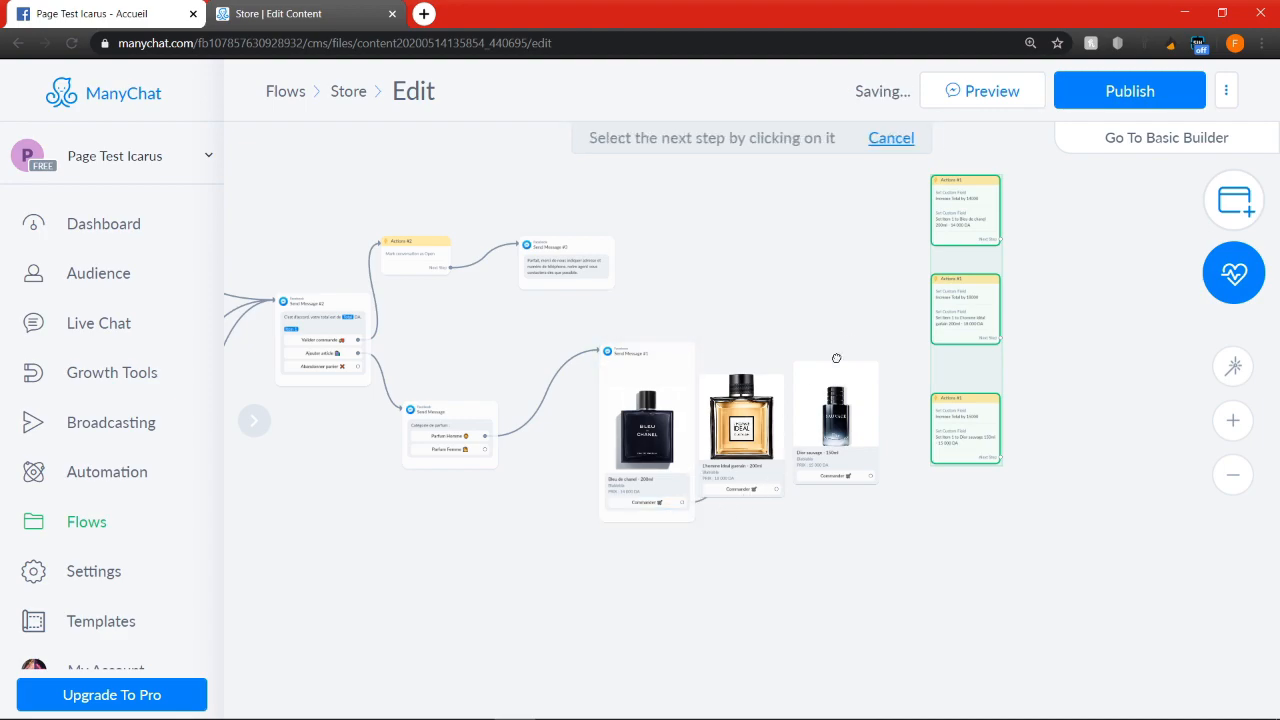
{"action": "left_click", "coordinate": [966, 214]}
{"action": "left_click", "coordinate": [1078, 269]}
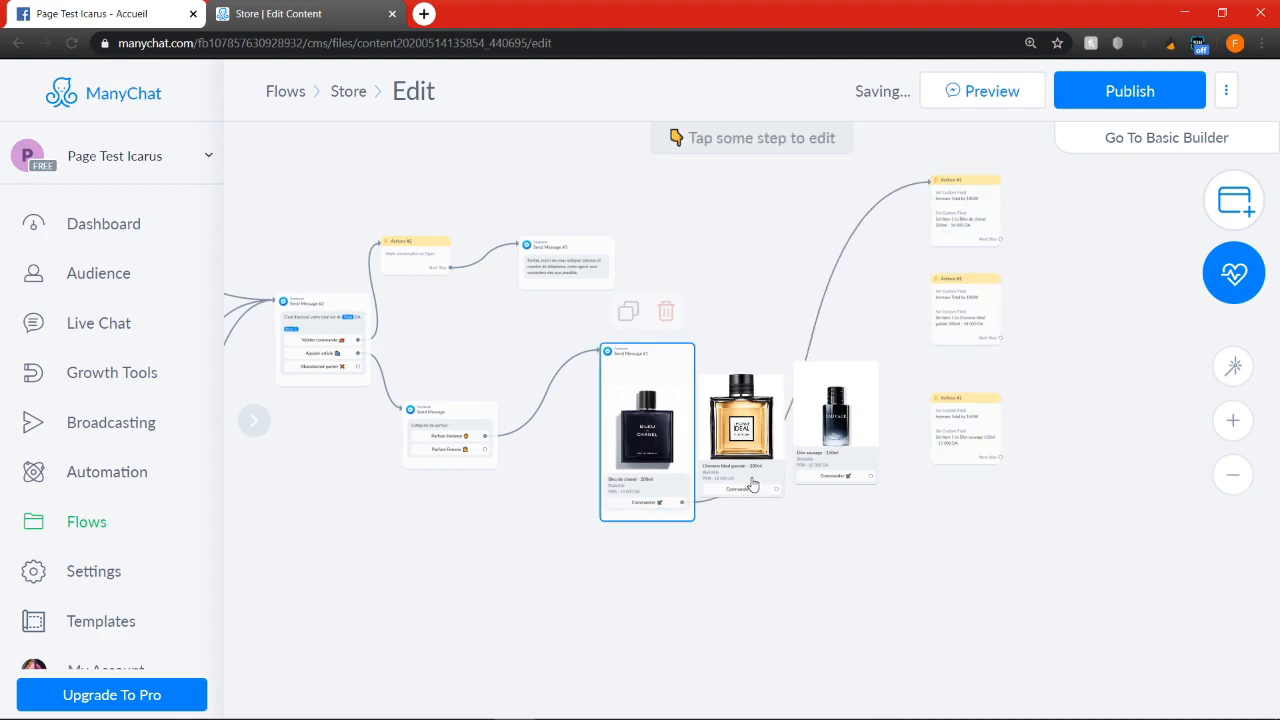
{"action": "left_click", "coordinate": [776, 489]}
{"action": "left_click", "coordinate": [966, 310]}
{"action": "left_click", "coordinate": [870, 476]}
{"action": "left_click", "coordinate": [966, 425]}
{"action": "left_click", "coordinate": [1092, 362]}
In the copied Bleu de chanel actions, copy the item value and replace the Item 1 field with a new text user field "Item 2"
{"action": "left_click_drag", "start_coordinate": [1093, 320], "coordinate": [1049, 369]}
{"action": "left_click", "coordinate": [922, 253]}
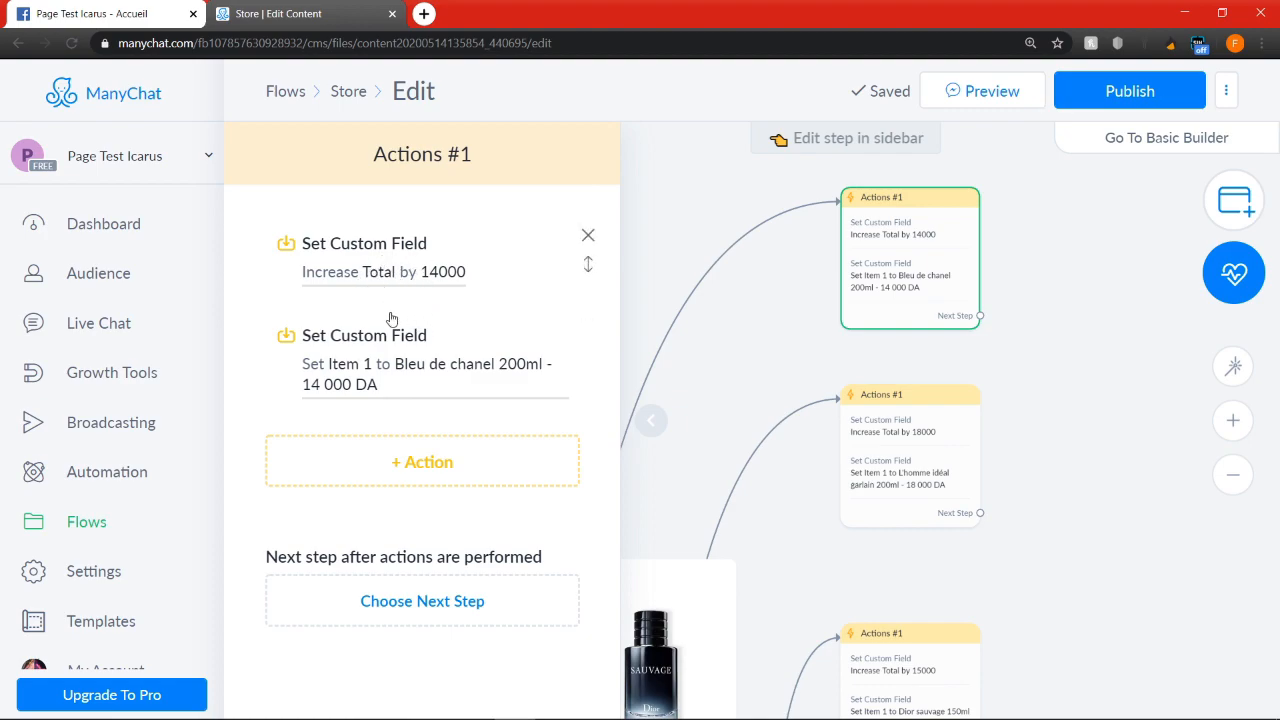
{"action": "left_click", "coordinate": [437, 366]}
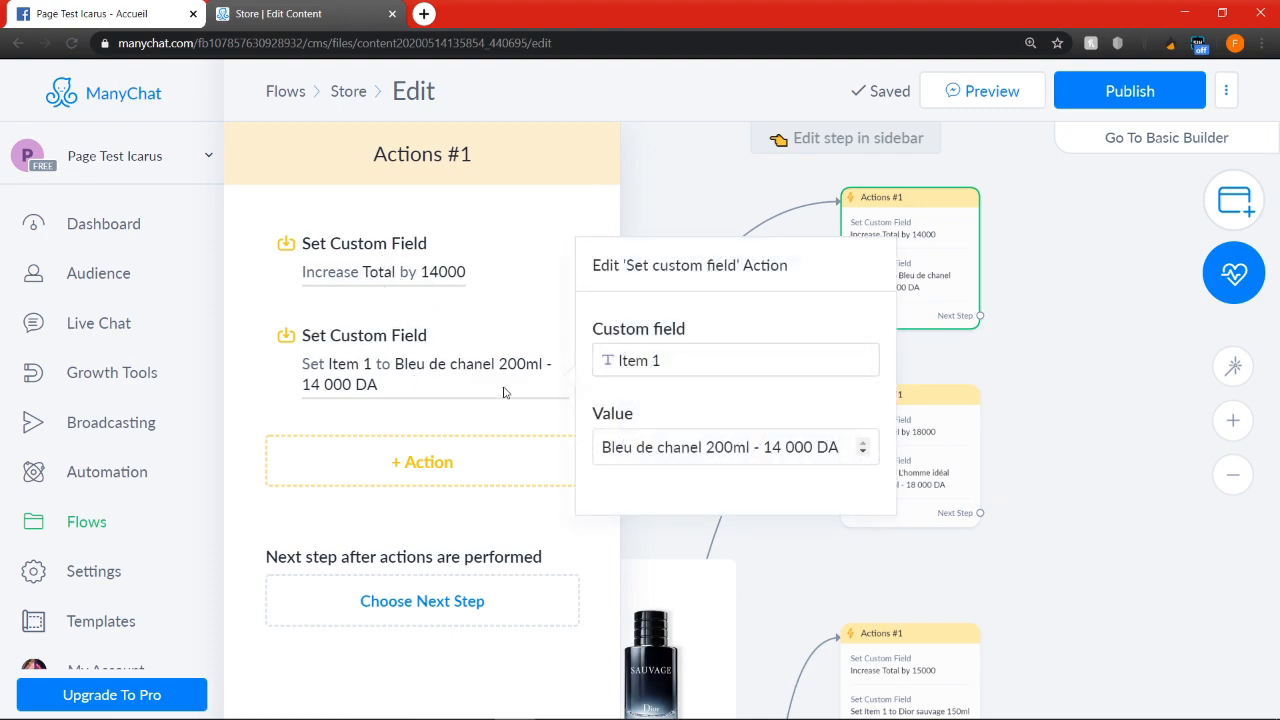
{"action": "left_click", "coordinate": [706, 448]}
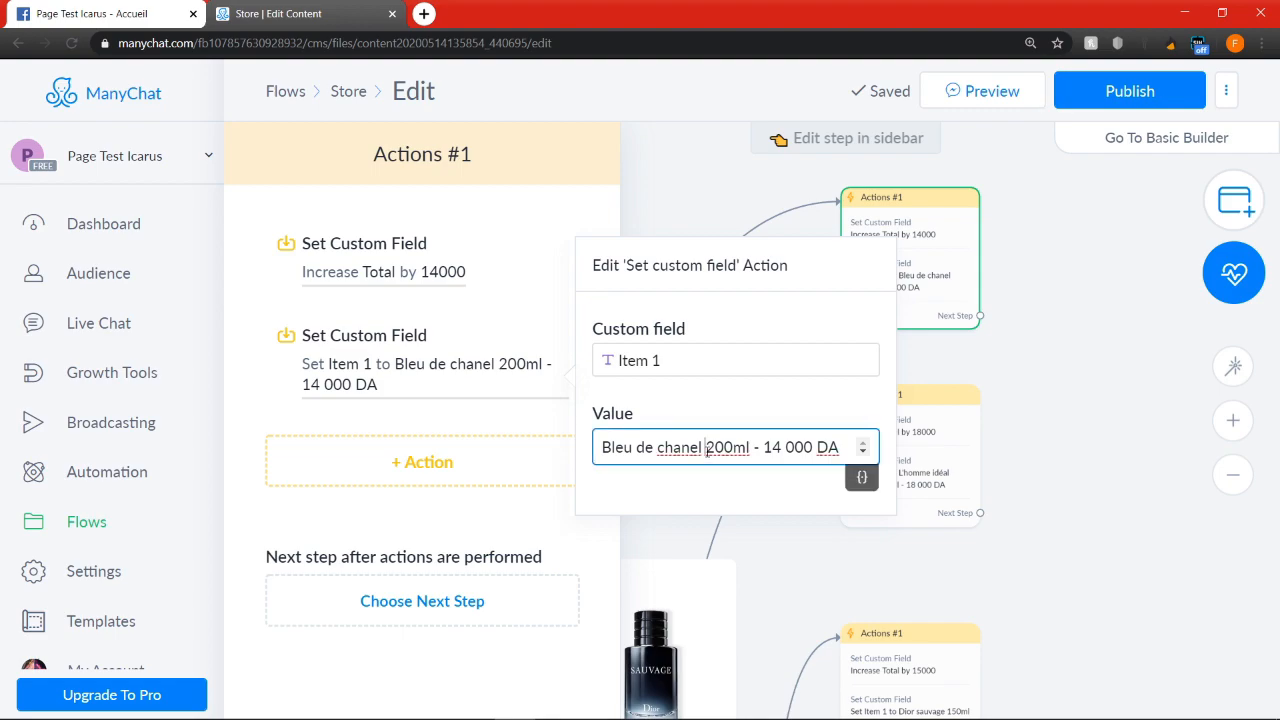
{"action": "key", "text": "ctrl+a"}
{"action": "key", "text": "ctrl+c"}
{"action": "left_click", "coordinate": [671, 354]}
{"action": "key", "text": "BackSpace"}
{"action": "type", "text": "2"}
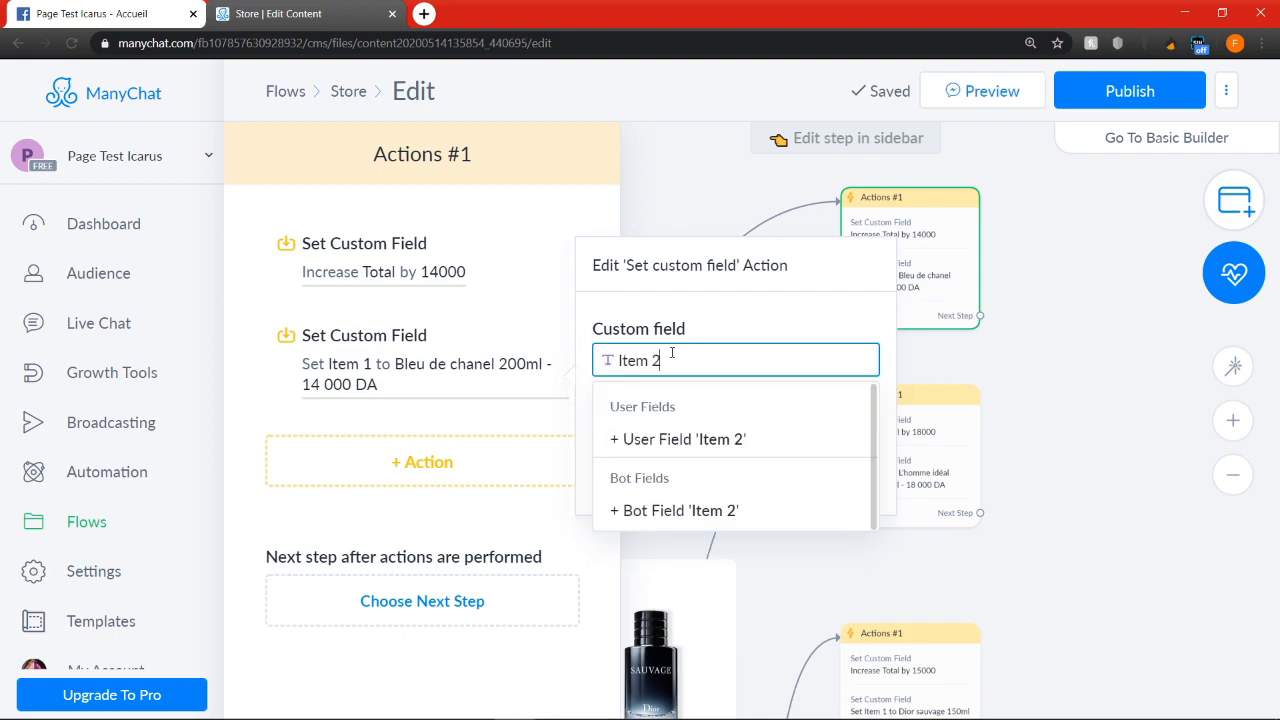
{"action": "left_click", "coordinate": [667, 442]}
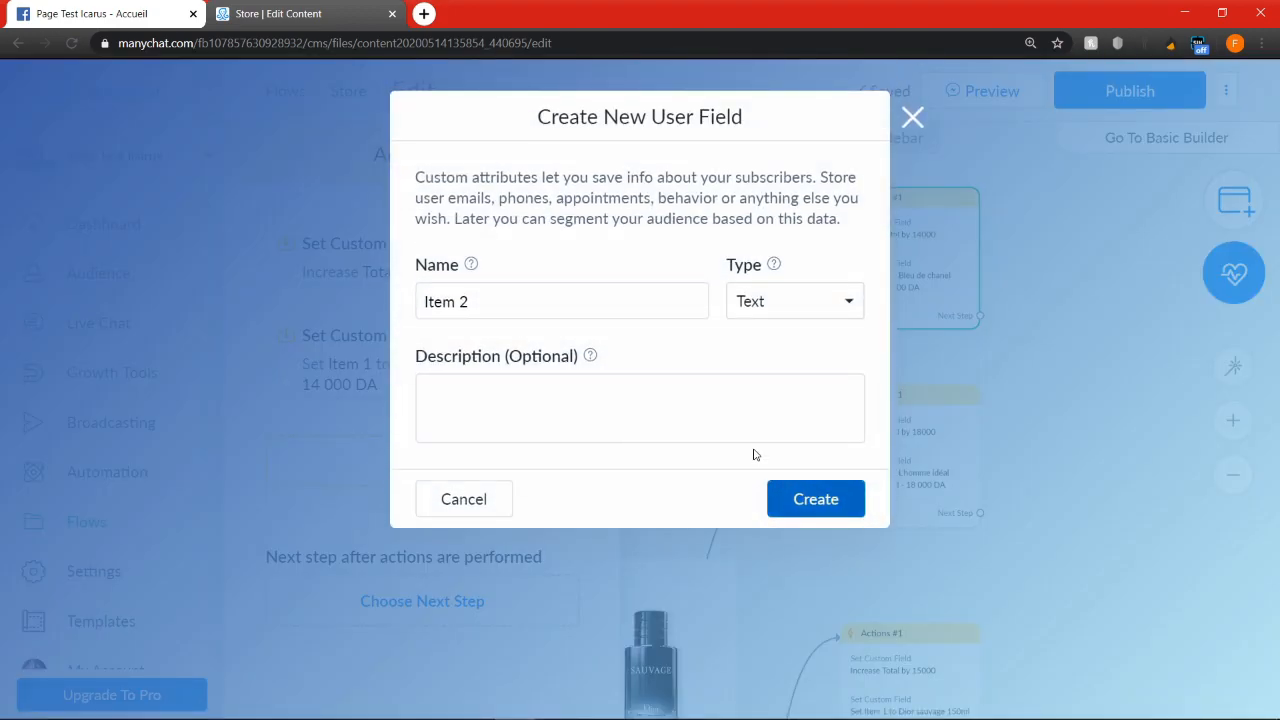
{"action": "left_click", "coordinate": [811, 500]}
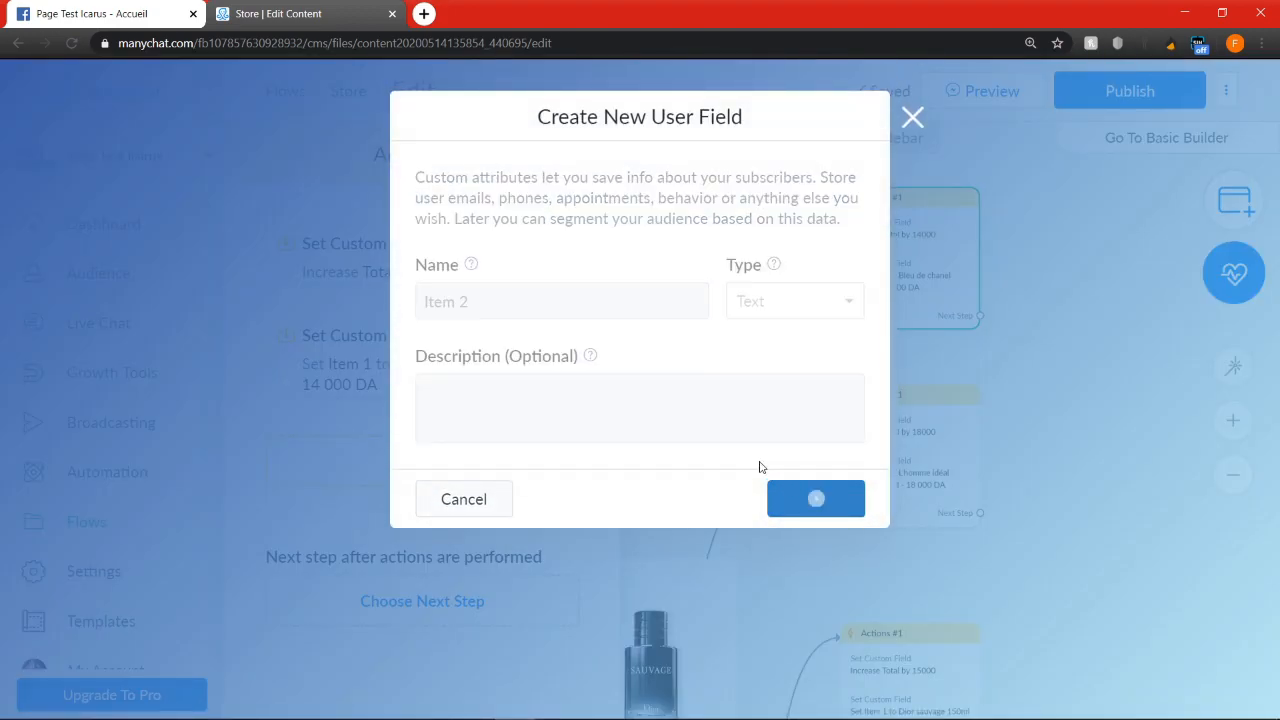
Set the value of the Item 2 field to "Bleu de chanel 200ml - 14 000 DA"
{"action": "left_click", "coordinate": [834, 280]}
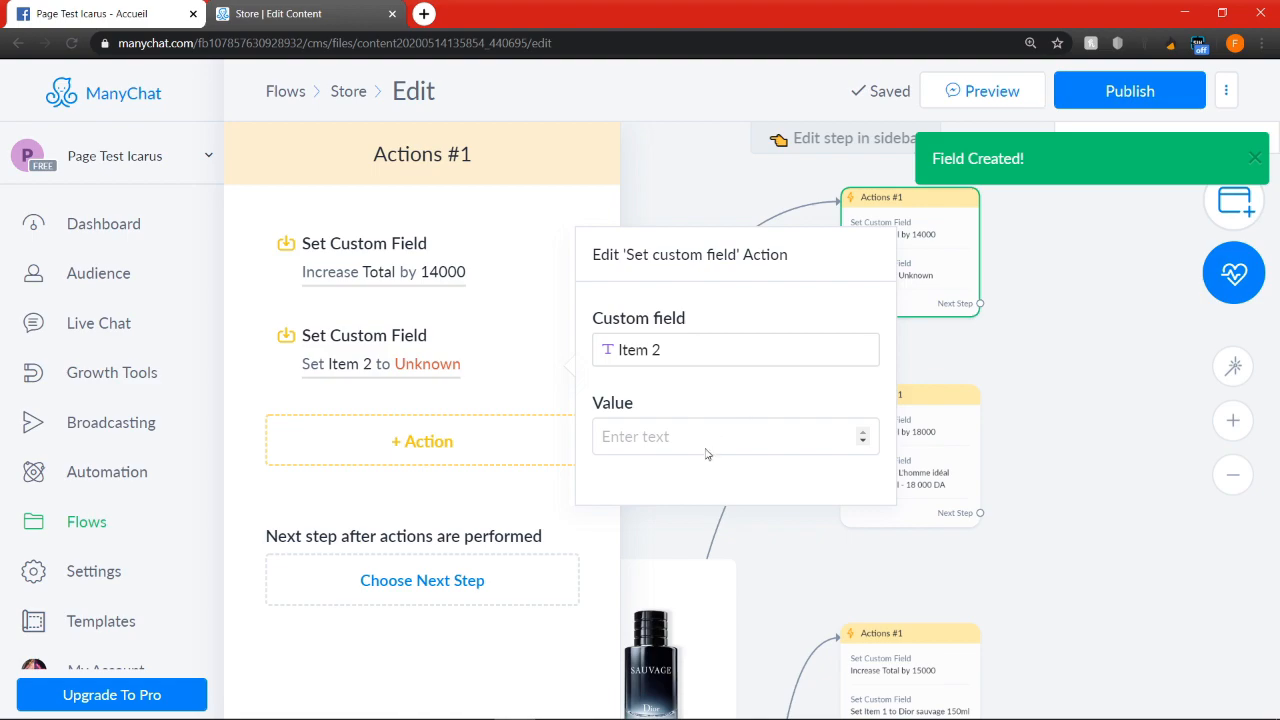
{"action": "left_click", "coordinate": [709, 437]}
{"action": "key", "text": "ctrl+v"}
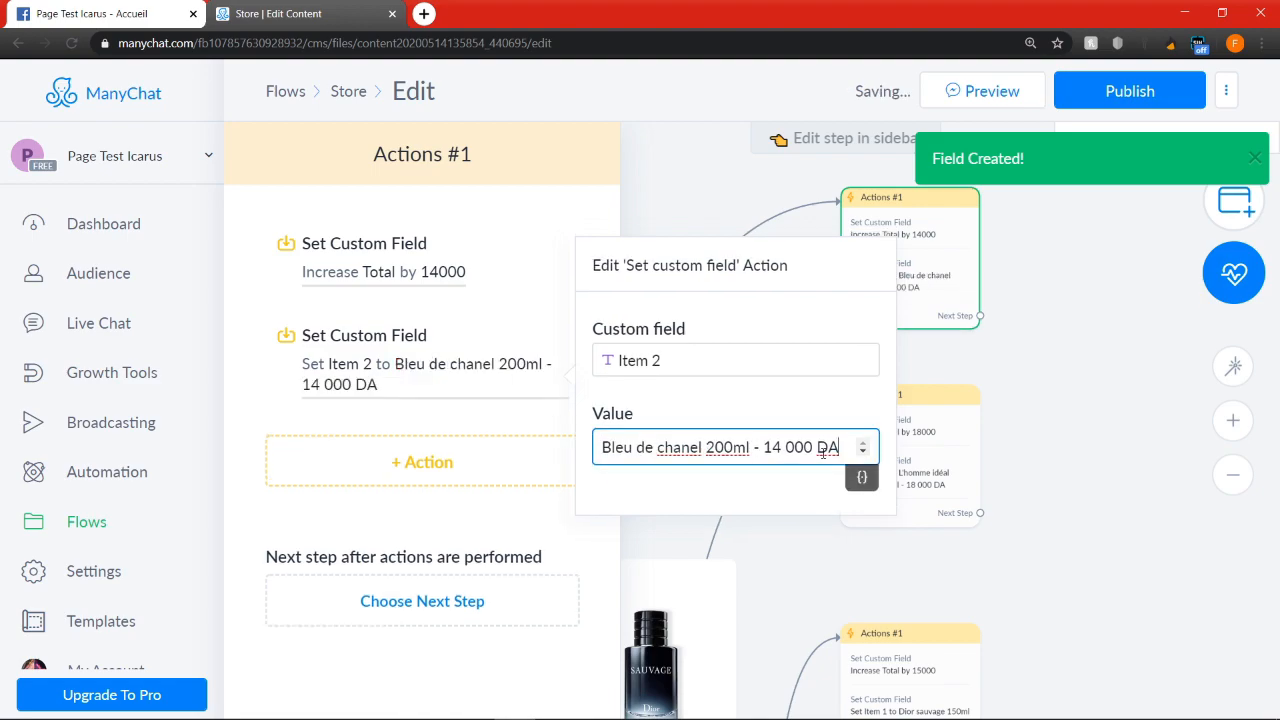
In the copied L'homme idéal actions, switch the item field to Item 2 with the value "L'homme idéal garlain 200ml - 18 000 DA"
{"action": "left_click", "coordinate": [1130, 464]}
{"action": "left_click", "coordinate": [925, 425]}
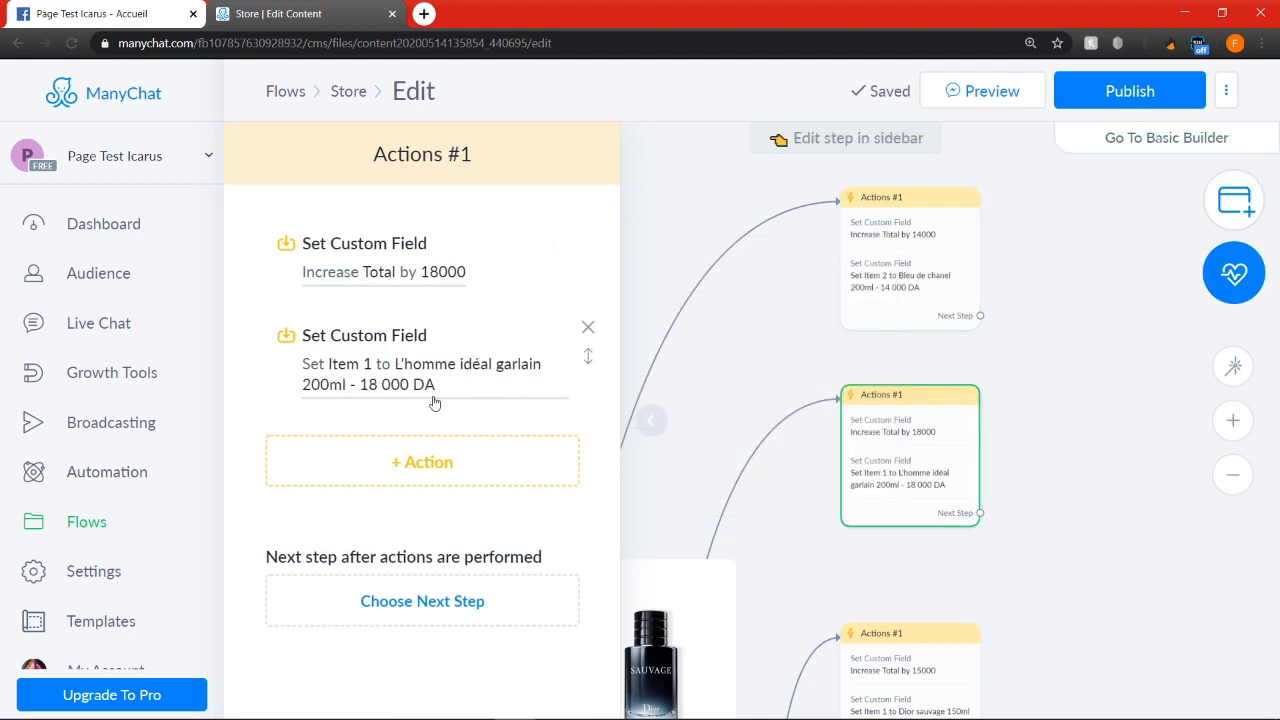
{"action": "left_click", "coordinate": [494, 384]}
{"action": "left_click", "coordinate": [822, 447]}
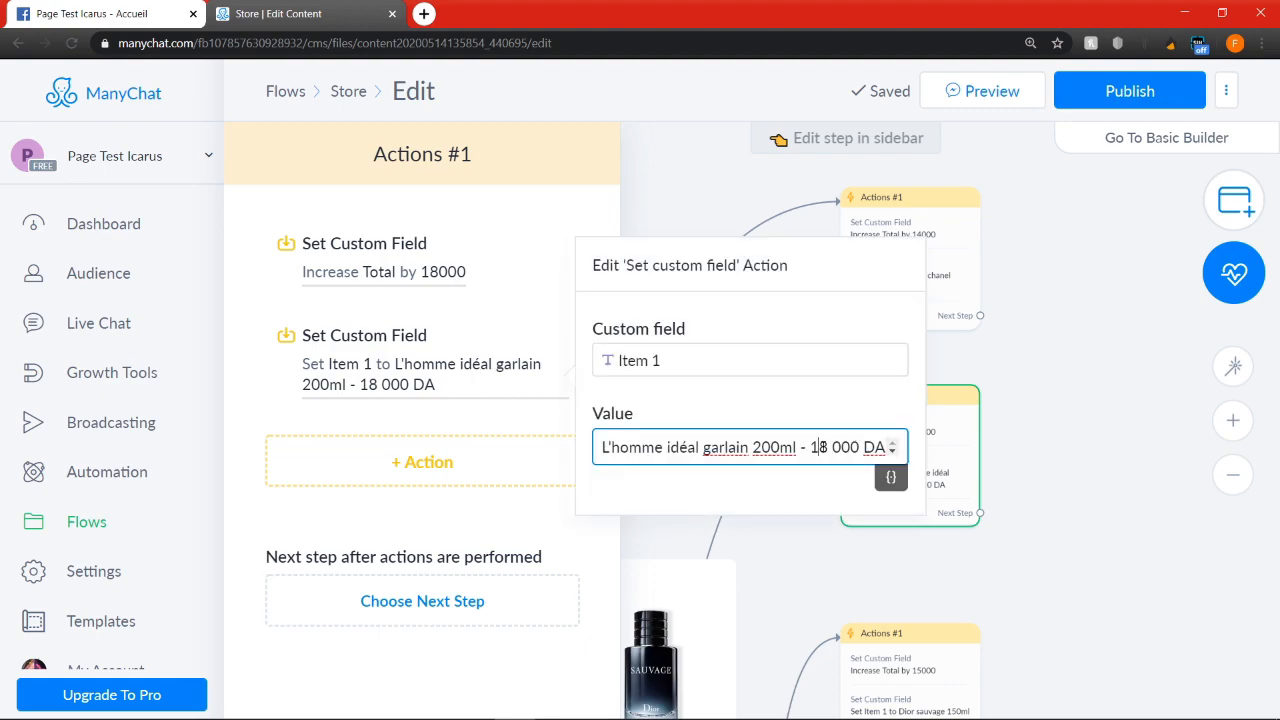
{"action": "key", "text": "ctrl+a"}
{"action": "key", "text": "ctrl+c"}
{"action": "left_click", "coordinate": [739, 362]}
{"action": "key", "text": "BackSpace"}
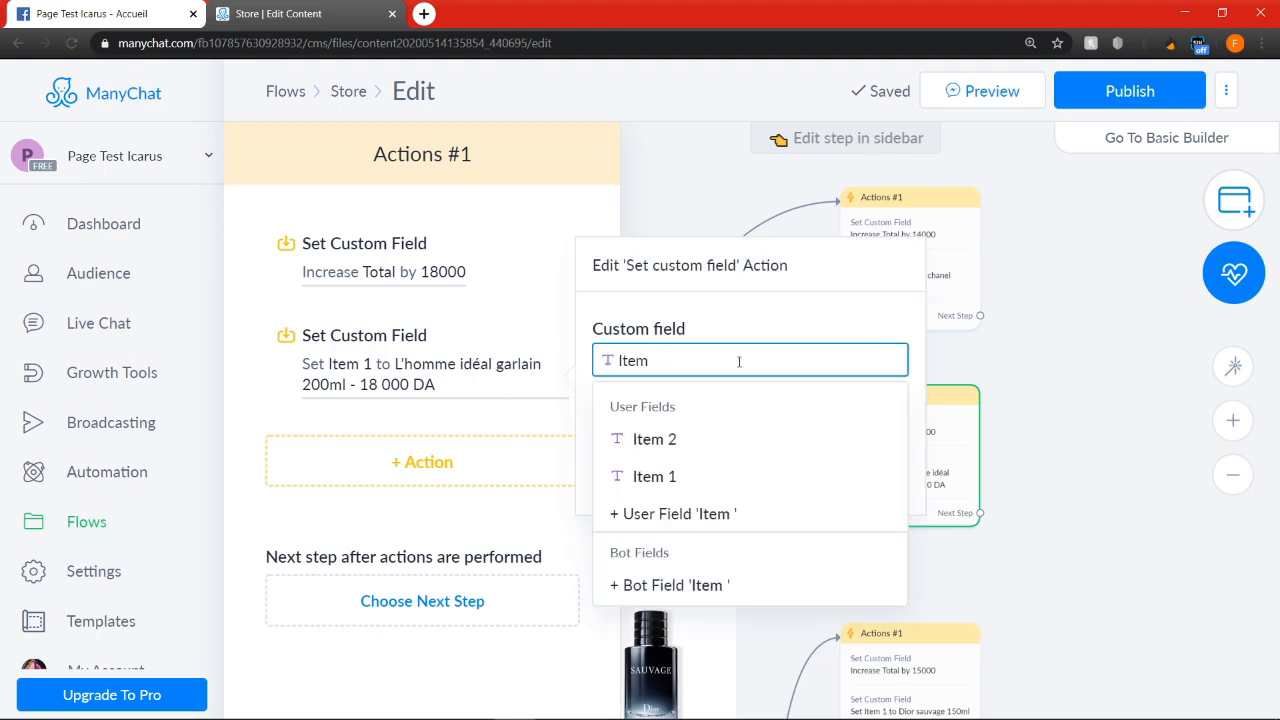
{"action": "left_click", "coordinate": [693, 440]}
{"action": "left_click", "coordinate": [694, 447]}
{"action": "key", "text": "ctrl+v"}
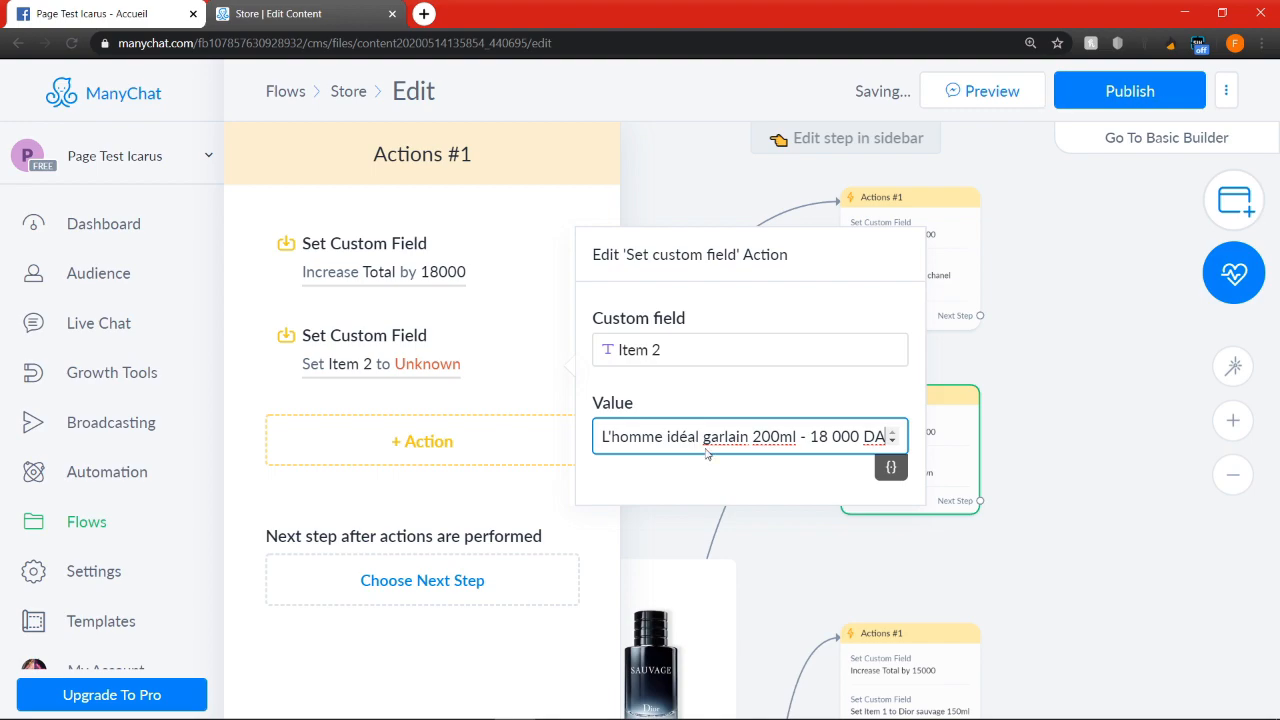
{"action": "left_click", "coordinate": [1090, 576]}
In the copied Dior sauvage actions, switch the item field to Item 2 with the value "Dior sauvage 150ml - 15 000 DA"
{"action": "left_click_drag", "start_coordinate": [1083, 594], "coordinate": [1060, 411]}
{"action": "left_click", "coordinate": [877, 543]}
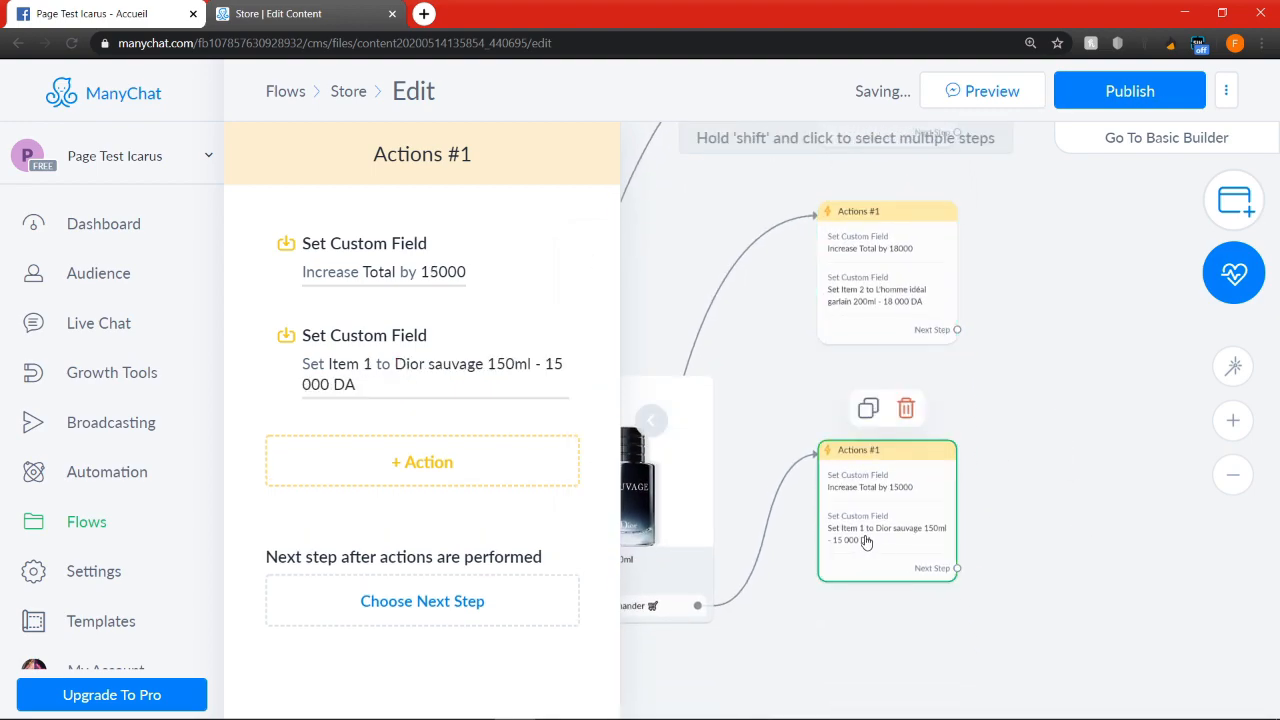
{"action": "left_click", "coordinate": [468, 368]}
{"action": "left_click", "coordinate": [721, 452]}
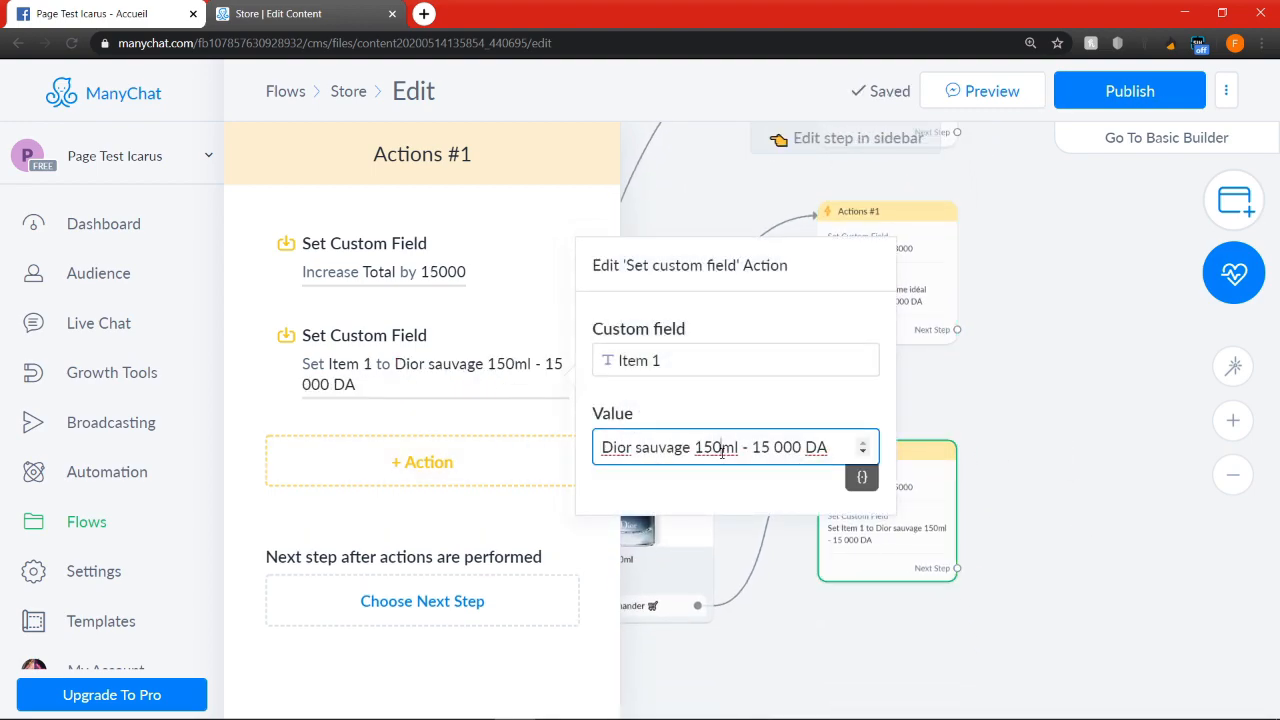
{"action": "key", "text": "ctrl+a"}
{"action": "key", "text": "ctrl+c"}
{"action": "left_click", "coordinate": [719, 360]}
{"action": "key", "text": "BackSpace"}
{"action": "key", "text": "BackSpace"}
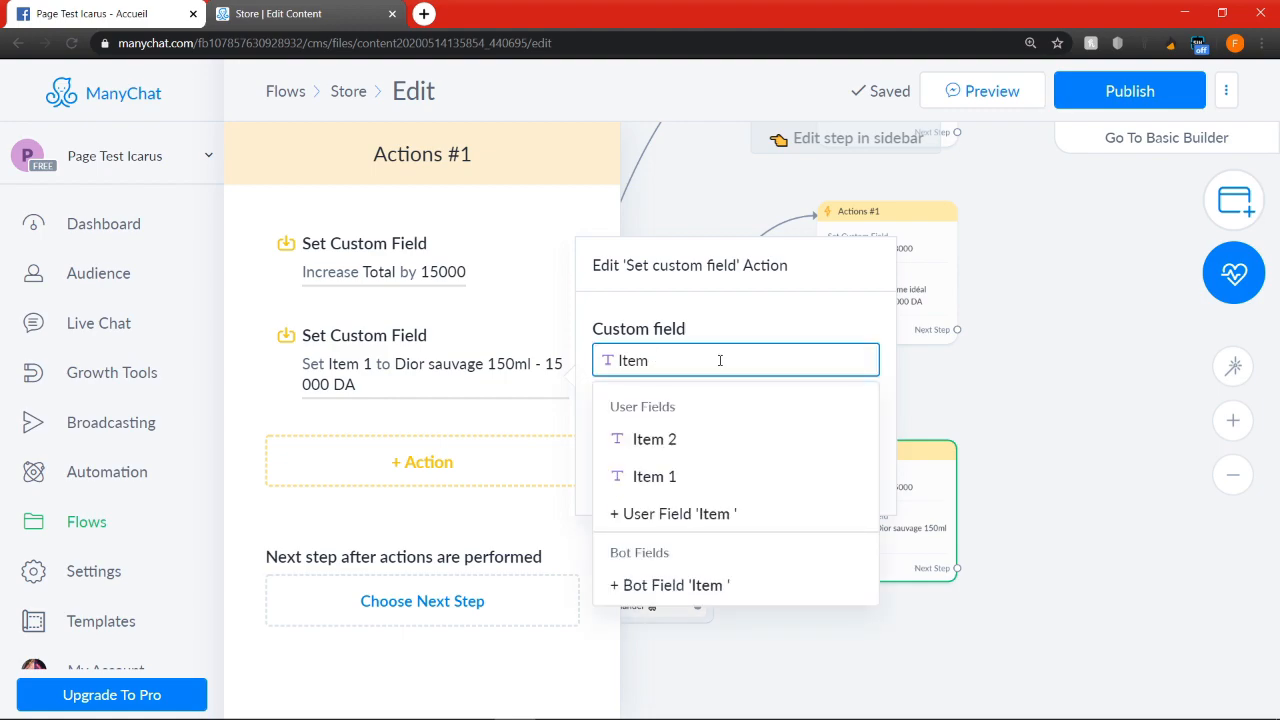
{"action": "left_click", "coordinate": [714, 435]}
{"action": "left_click", "coordinate": [707, 437]}
{"action": "key", "text": "ctrl+v"}
{"action": "left_click", "coordinate": [1102, 466]}
Duplicate the Send Message #2 order total step and place the copy beyond the three Item 2 Actions steps
{"action": "scroll", "coordinate": [1069, 394], "scroll_direction": "down", "scroll_amount": 6}
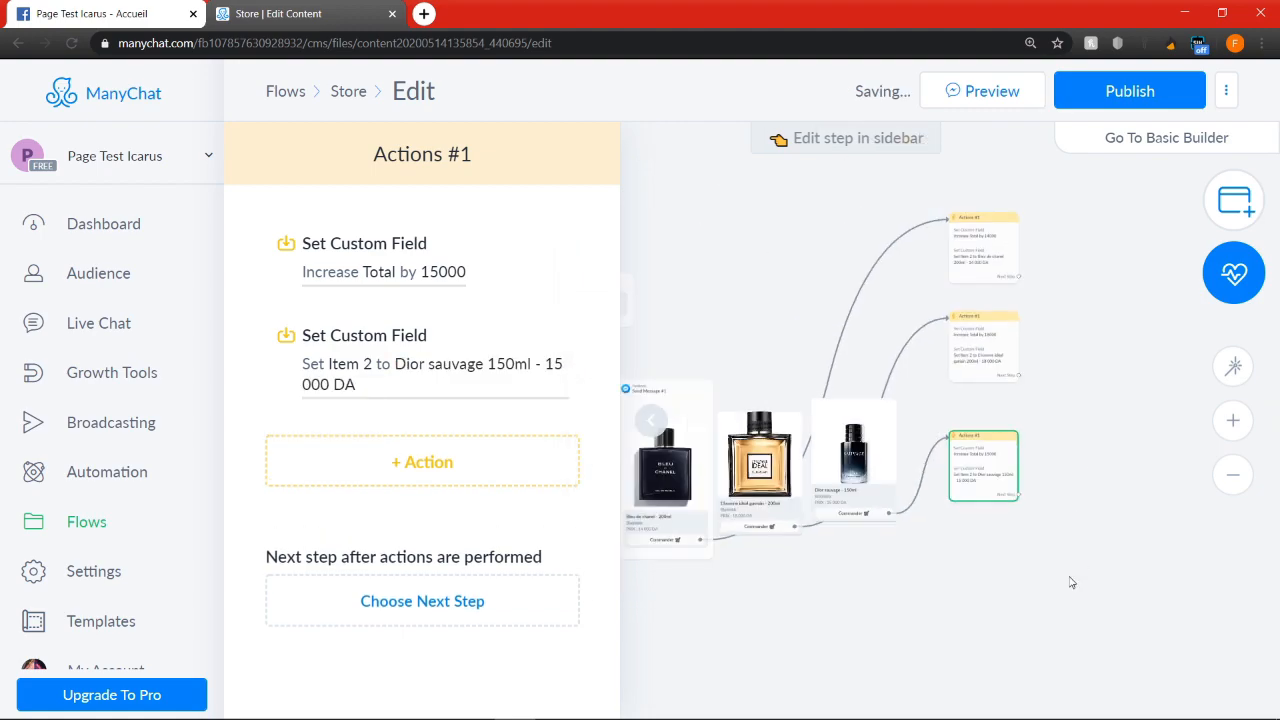
{"action": "left_click_drag", "start_coordinate": [740, 600], "coordinate": [990, 548]}
{"action": "left_click", "coordinate": [860, 358]}
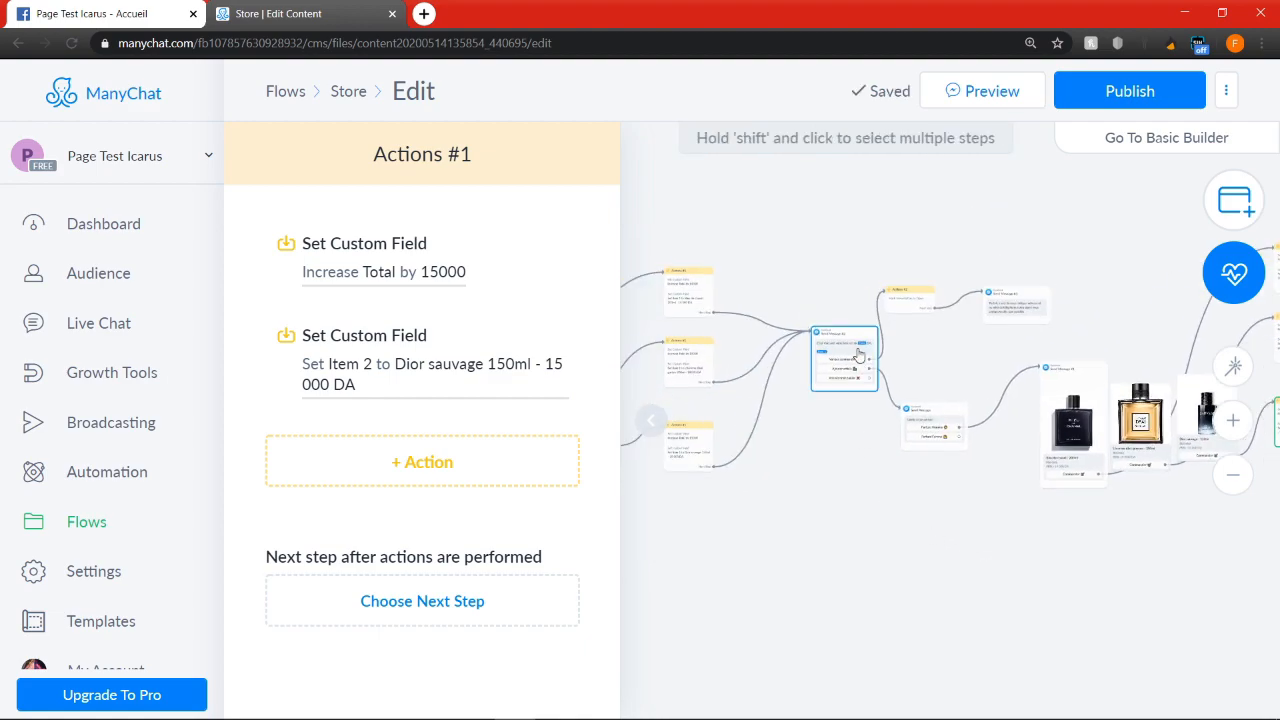
{"action": "left_click", "coordinate": [825, 294]}
{"action": "left_click_drag", "start_coordinate": [876, 609], "coordinate": [463, 525]}
{"action": "left_click_drag", "start_coordinate": [908, 502], "coordinate": [1080, 558]}
{"action": "left_click_drag", "start_coordinate": [764, 420], "coordinate": [1174, 306]}
{"action": "left_click_drag", "start_coordinate": [1048, 527], "coordinate": [861, 568]}
Link the next step of all three Item 2 Actions steps to the copied order total message
{"action": "scroll", "coordinate": [957, 501], "scroll_direction": "up", "scroll_amount": 2}
{"action": "left_click", "coordinate": [859, 222]}
{"action": "left_click", "coordinate": [967, 289]}
{"action": "left_click", "coordinate": [859, 320]}
{"action": "left_click", "coordinate": [975, 308]}
{"action": "left_click", "coordinate": [859, 442]}
{"action": "left_click", "coordinate": [958, 290]}
Insert the Item 2 variable on a new line below Item 1 in the copied order total message
{"action": "scroll", "coordinate": [960, 288], "scroll_direction": "up", "scroll_amount": 4}
{"action": "left_click", "coordinate": [358, 425]}
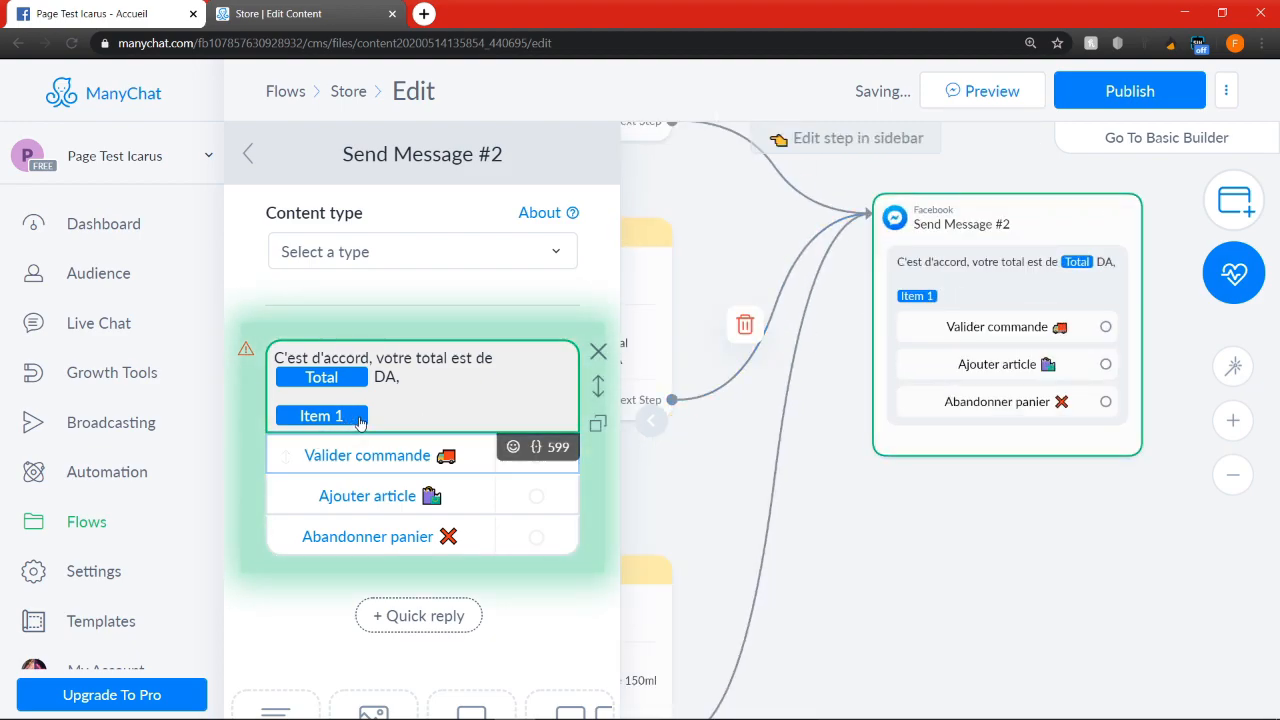
{"action": "key", "text": "Return"}
{"action": "left_click", "coordinate": [537, 468]}
{"action": "left_click", "coordinate": [555, 220]}
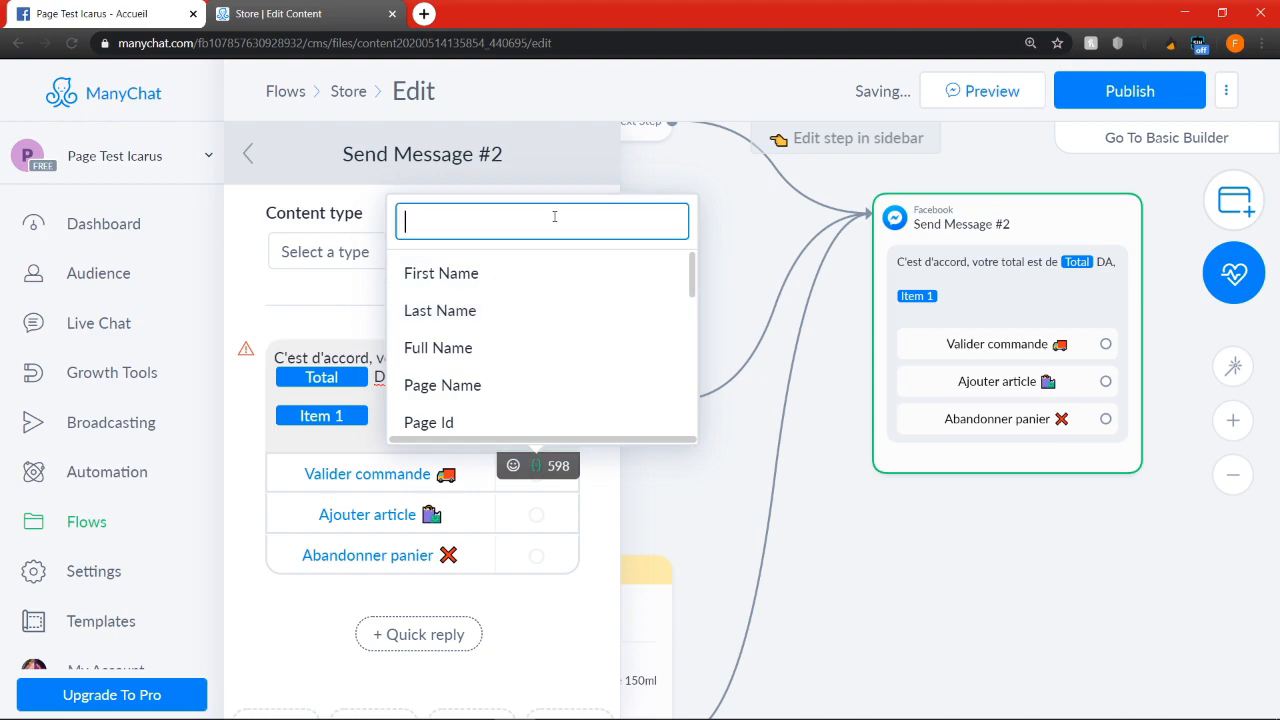
{"action": "type", "text": "item"}
{"action": "left_click", "coordinate": [486, 311]}
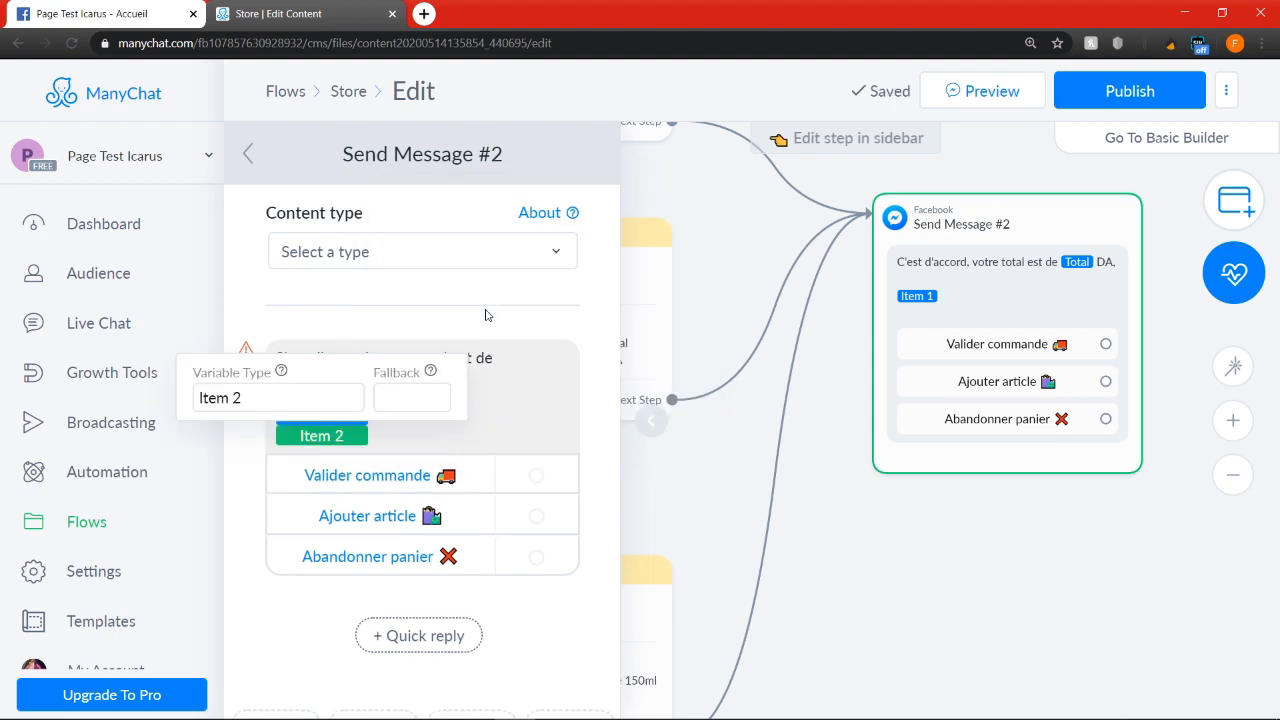
{"action": "left_click", "coordinate": [519, 419]}
Examine how the copied perfume gallery and its Actions steps lead into the total message with Item 1 and Item 2
{"action": "scroll", "coordinate": [897, 388], "scroll_direction": "down", "scroll_amount": 3}
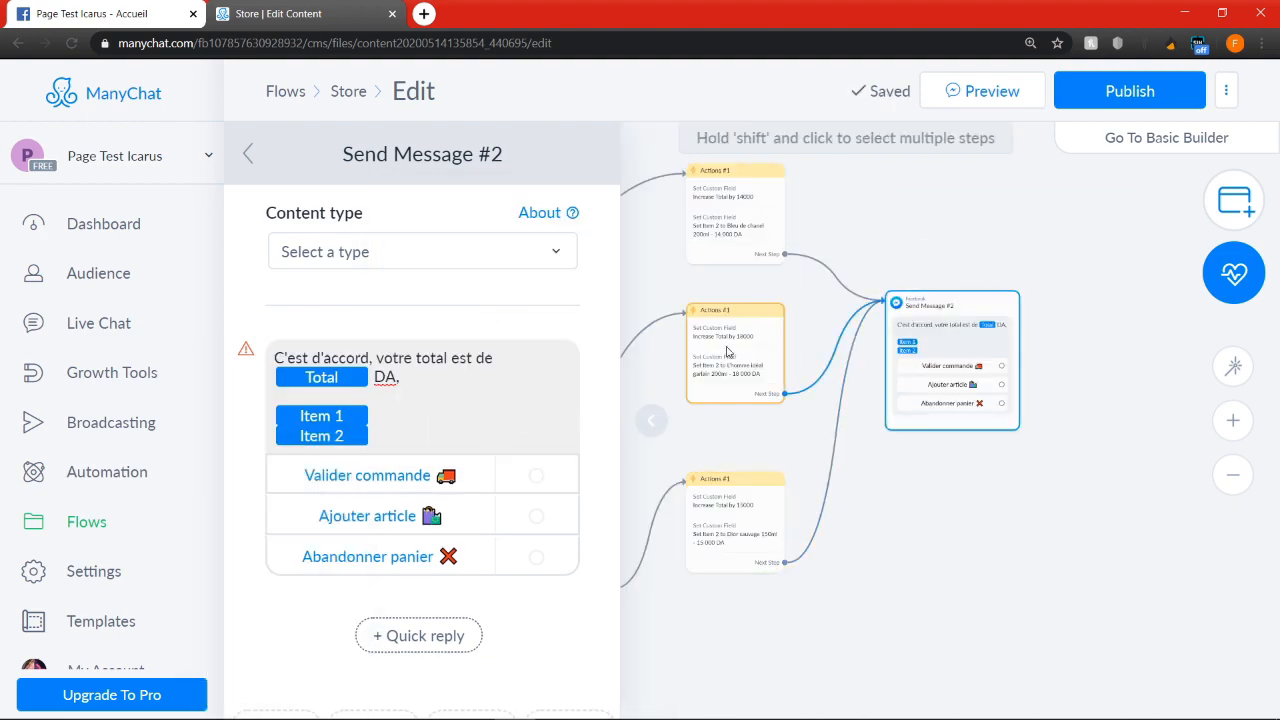
{"action": "left_click_drag", "start_coordinate": [974, 563], "coordinate": [1164, 485]}
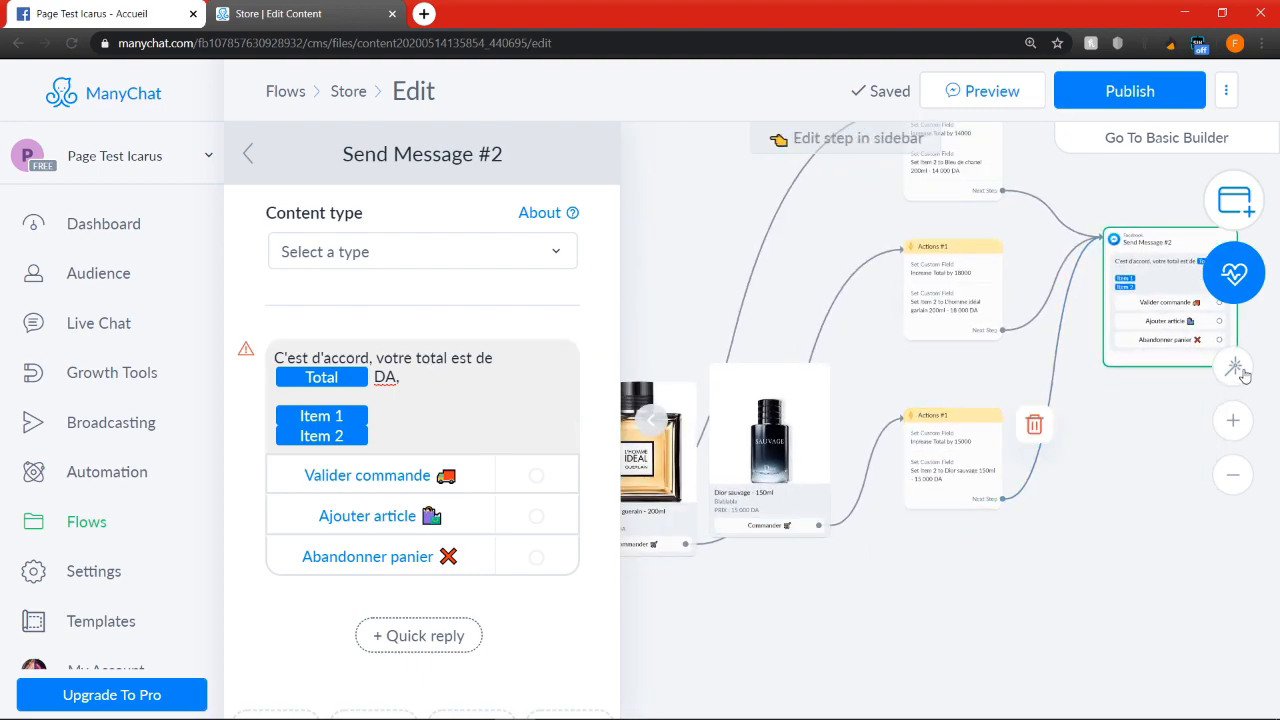
{"action": "left_click_drag", "start_coordinate": [1077, 486], "coordinate": [945, 557]}
{"action": "scroll", "coordinate": [994, 346], "scroll_direction": "up", "scroll_amount": 4}
{"action": "scroll", "coordinate": [976, 341], "scroll_direction": "up", "scroll_amount": 2}
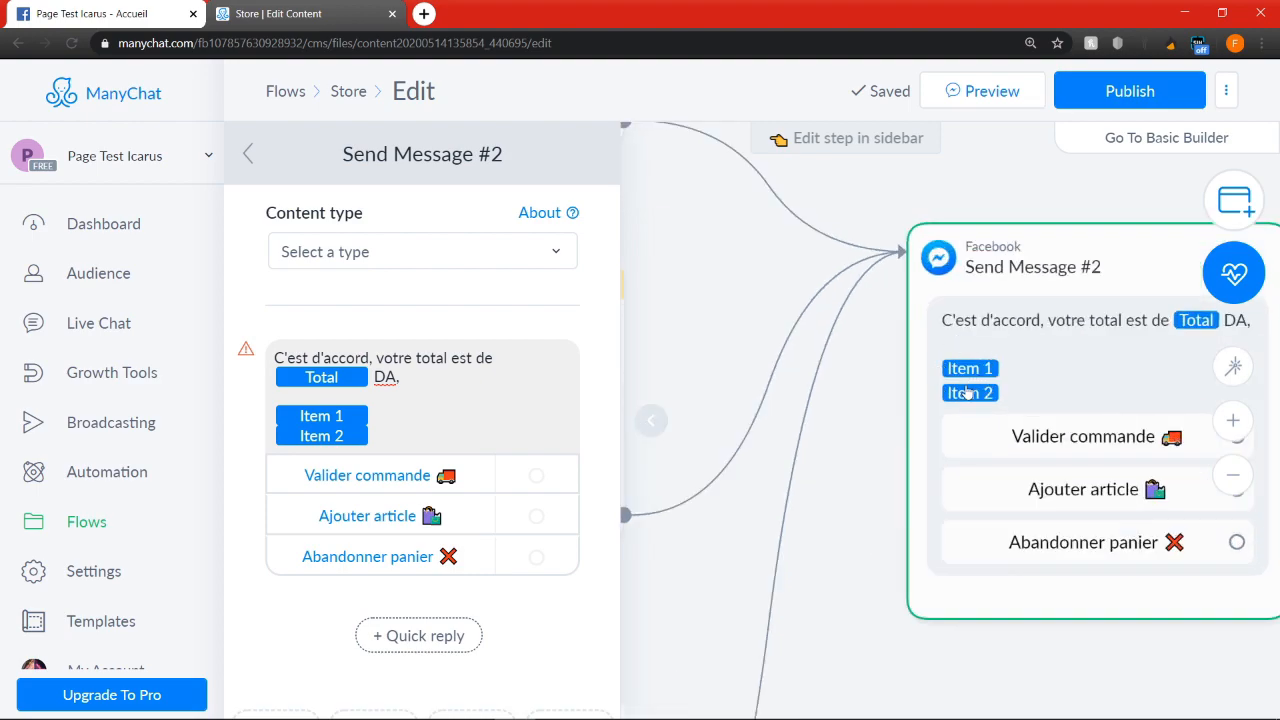
{"action": "scroll", "coordinate": [983, 367], "scroll_direction": "down", "scroll_amount": 5}
{"action": "scroll", "coordinate": [785, 508], "scroll_direction": "up", "scroll_amount": 4}
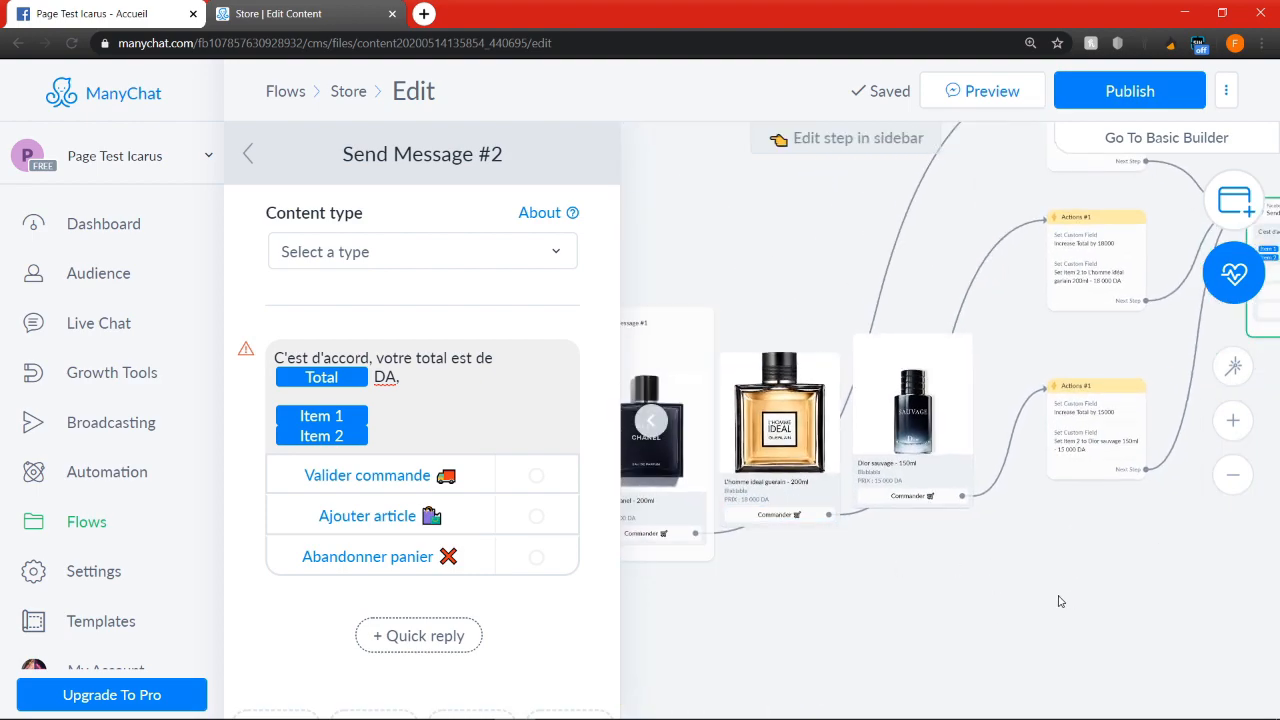
{"action": "scroll", "coordinate": [920, 534], "scroll_direction": "down", "scroll_amount": 4}
{"action": "scroll", "coordinate": [858, 297], "scroll_direction": "up", "scroll_amount": 4}
{"action": "scroll", "coordinate": [858, 297], "scroll_direction": "up", "scroll_amount": 1}
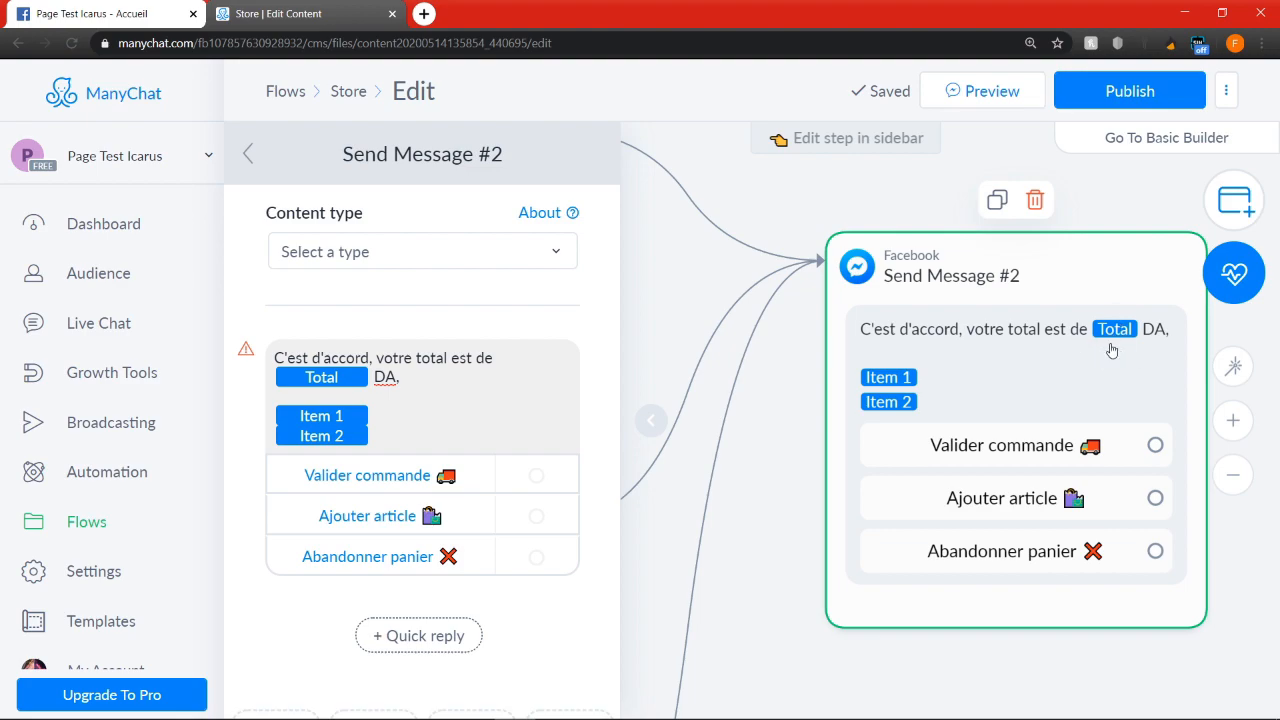
{"action": "scroll", "coordinate": [1121, 341], "scroll_direction": "down", "scroll_amount": 3}
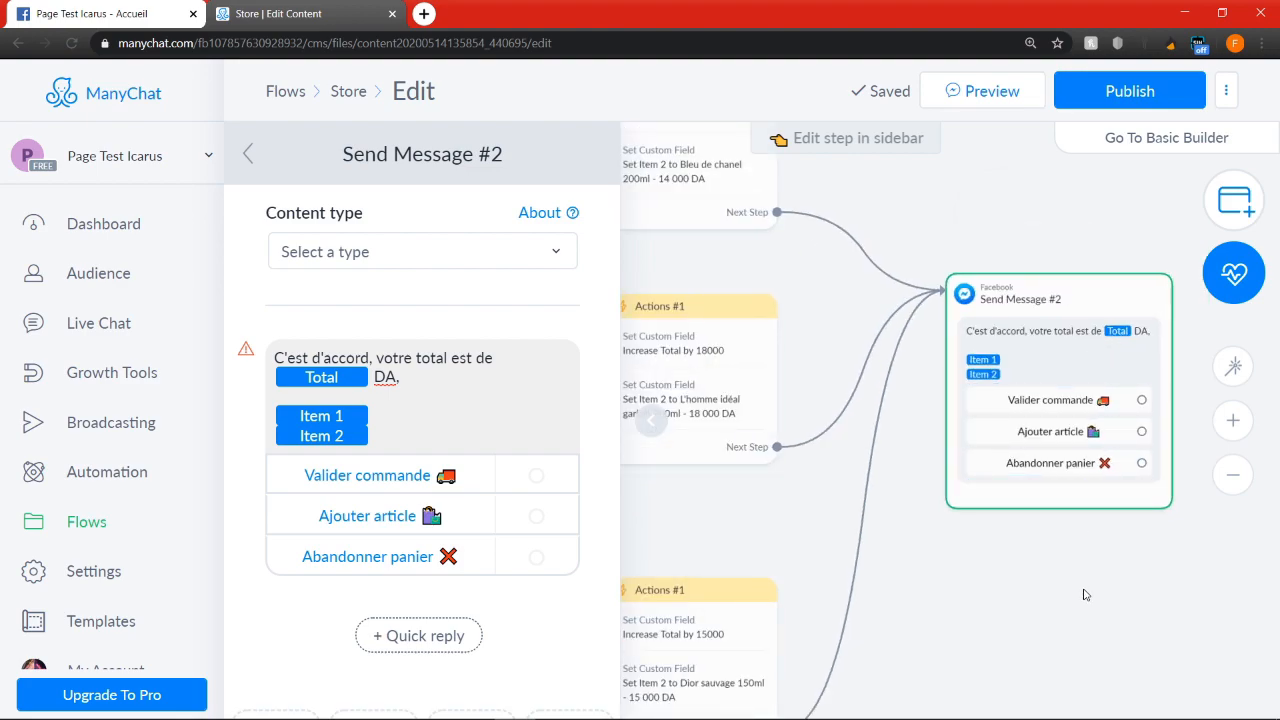
{"action": "scroll", "coordinate": [1086, 594], "scroll_direction": "down", "scroll_amount": 2}
Copy the Actions #2 and Send Message #3 steps of the first order validation branch together and paste them
{"action": "left_click", "coordinate": [1056, 632]}
{"action": "left_click_drag", "start_coordinate": [1054, 632], "coordinate": [897, 586]}
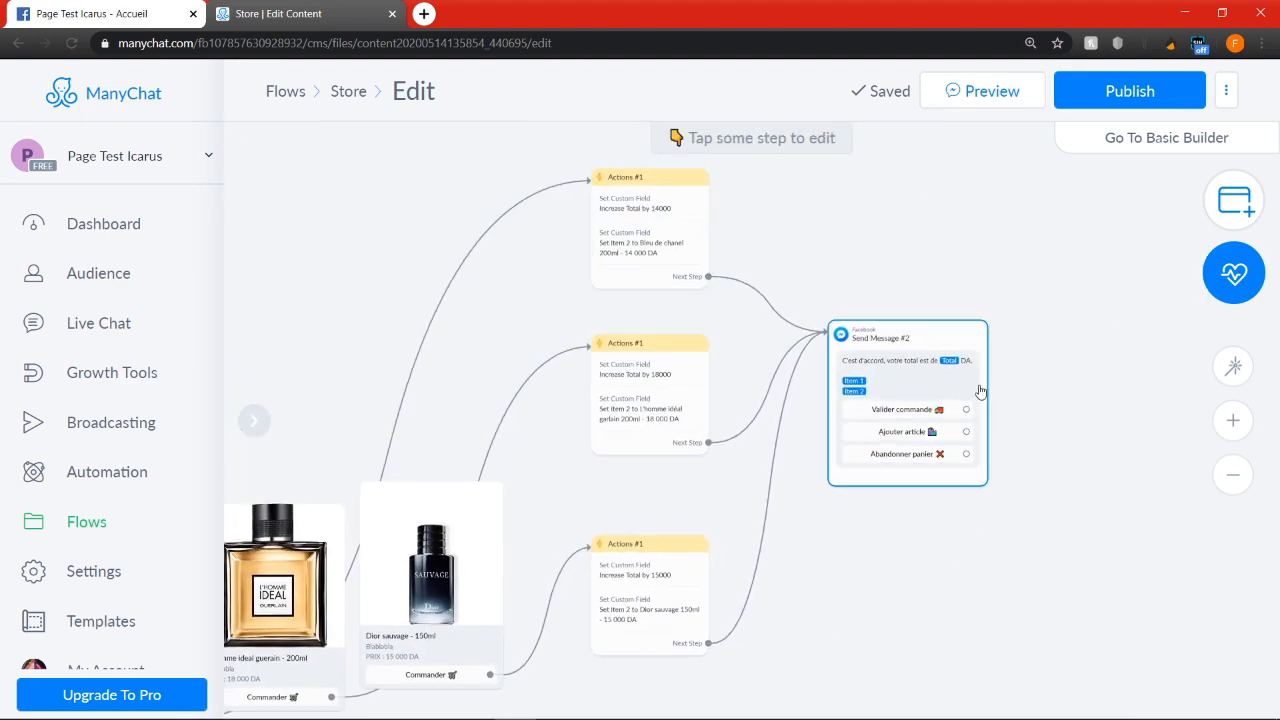
{"action": "left_click_drag", "start_coordinate": [967, 409], "coordinate": [1091, 438]}
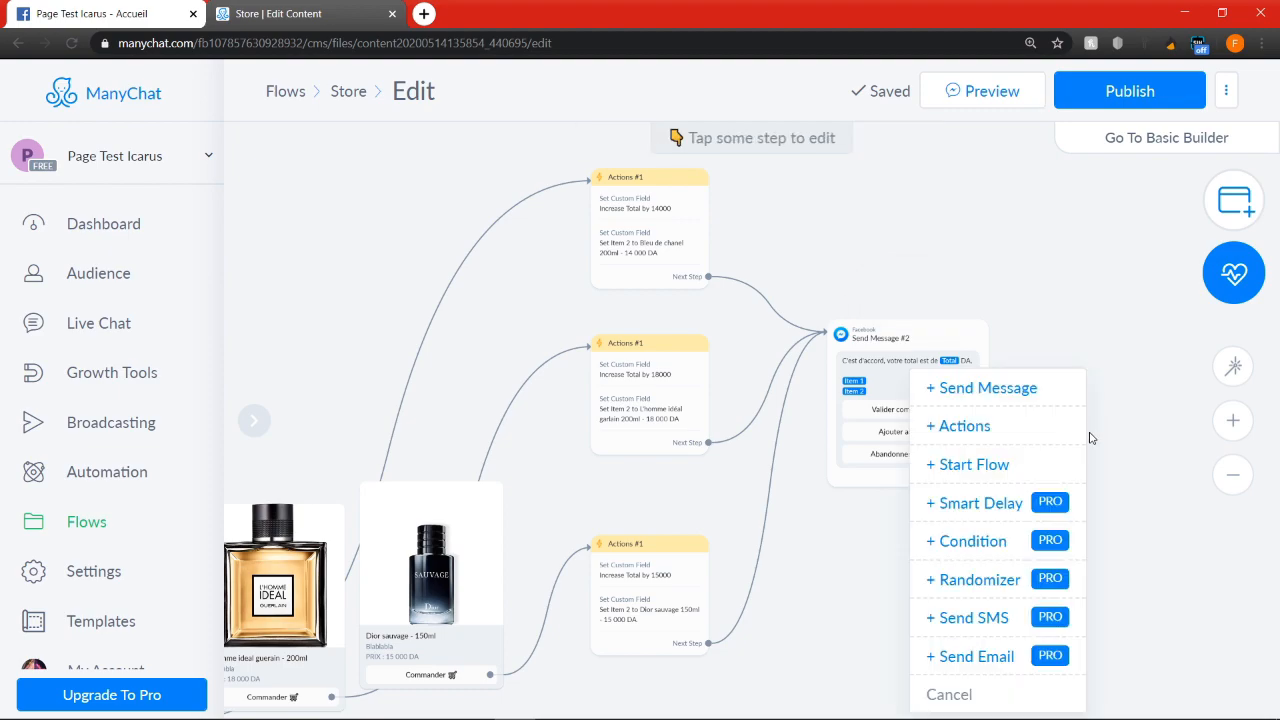
{"action": "left_click", "coordinate": [1070, 304]}
{"action": "scroll", "coordinate": [1066, 503], "scroll_direction": "down", "scroll_amount": 3}
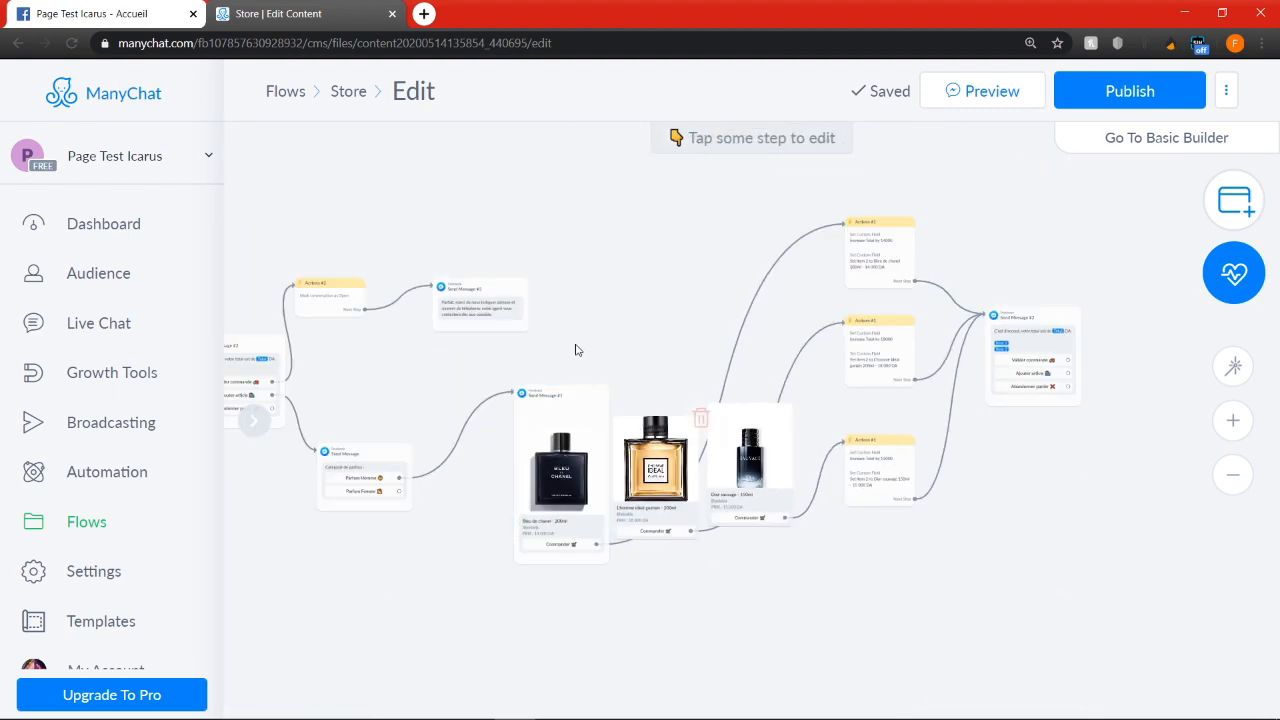
{"action": "left_click_drag", "start_coordinate": [401, 344], "coordinate": [402, 340]}
{"action": "left_click_drag", "start_coordinate": [489, 347], "coordinate": [340, 262]}
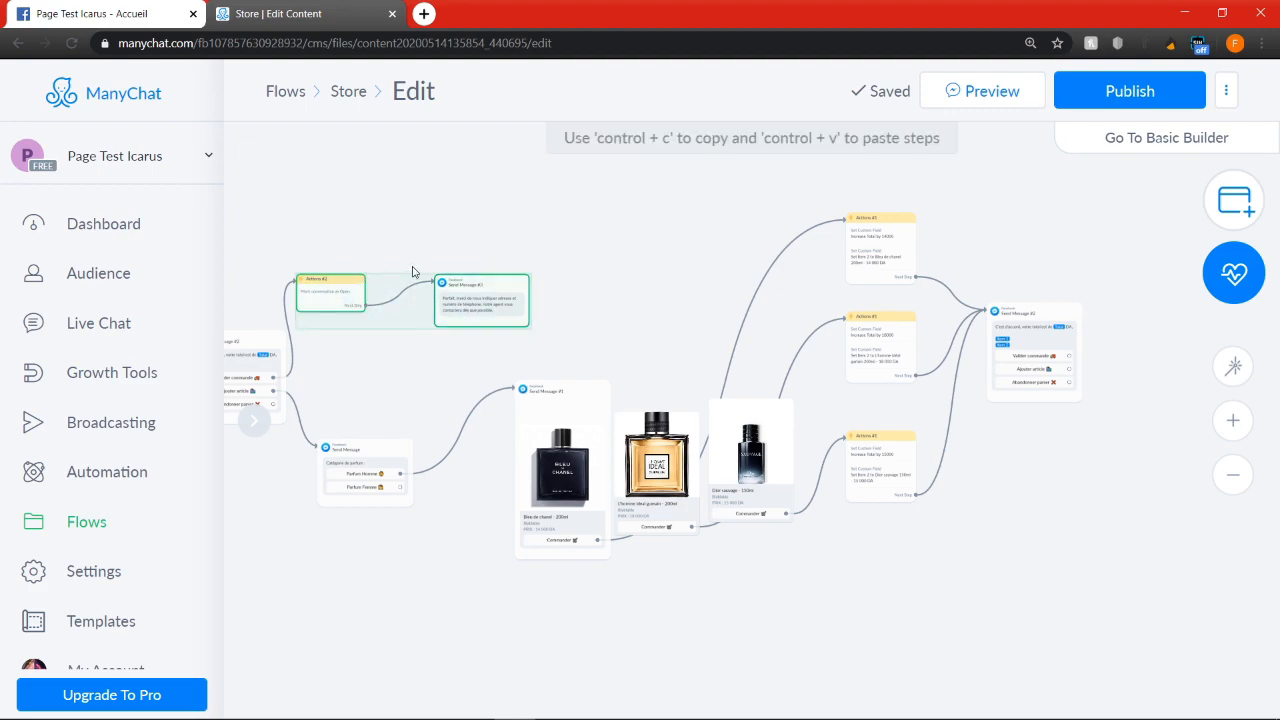
{"action": "key", "text": "ctrl+c"}
{"action": "key", "text": "ctrl+v"}
Place the pasted pair beyond the second order total message and link its "Valider commande" button to the pasted Actions #2
{"action": "left_click_drag", "start_coordinate": [974, 447], "coordinate": [1200, 239]}
{"action": "left_click_drag", "start_coordinate": [1085, 361], "coordinate": [824, 380]}
{"action": "left_click_drag", "start_coordinate": [900, 287], "coordinate": [1028, 353]}
{"action": "left_click", "coordinate": [807, 376]}
{"action": "left_click", "coordinate": [888, 318]}
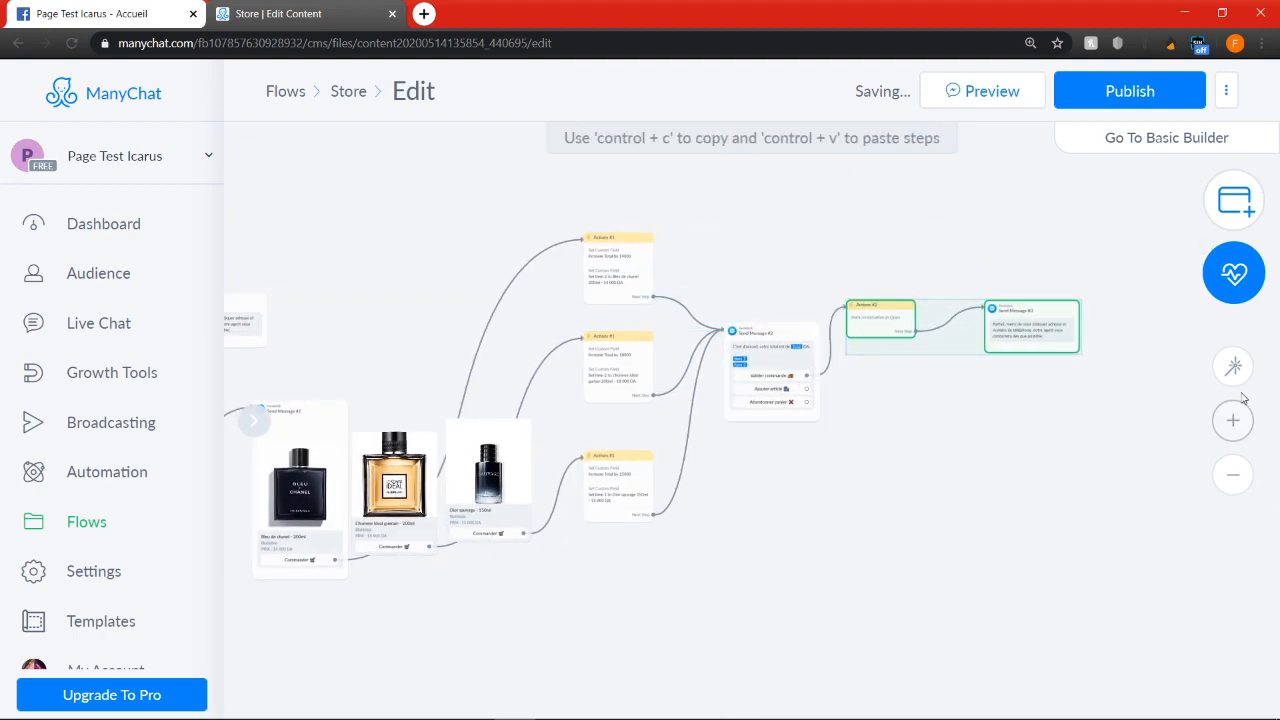
Auto-arrange the flow and move the pasted validation pair close to the second order total message
{"action": "left_click", "coordinate": [1234, 369]}
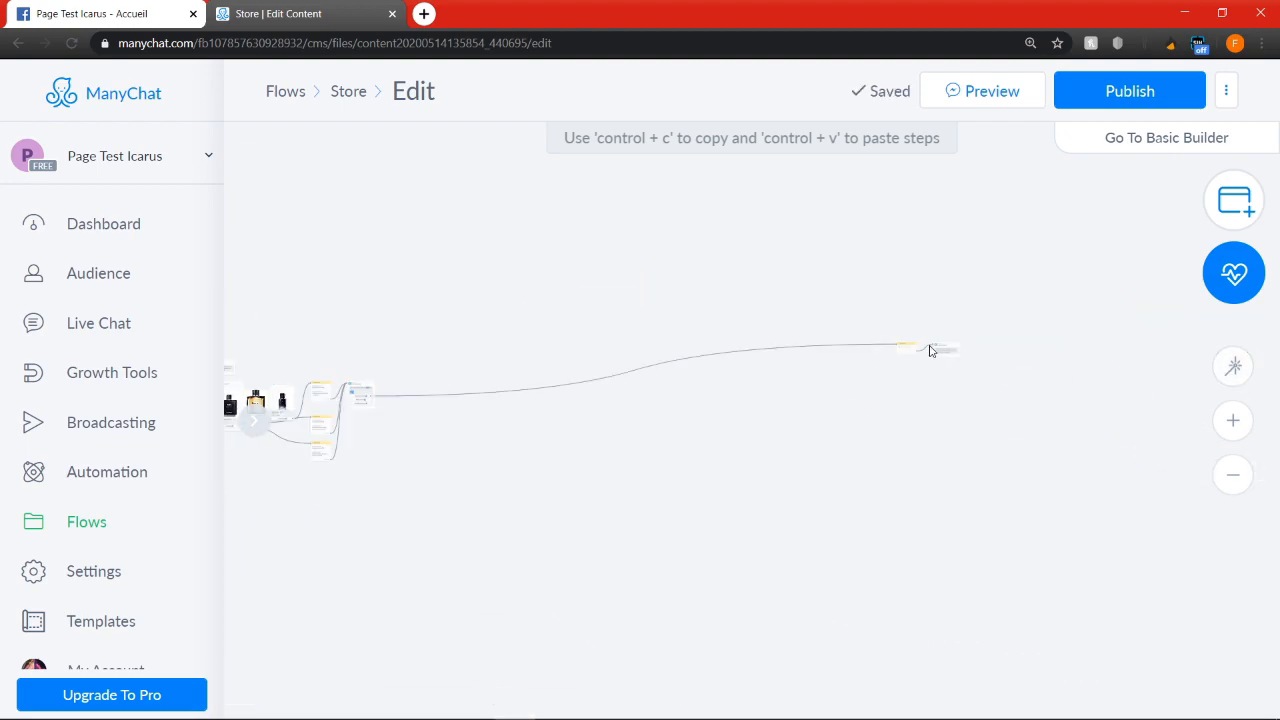
{"action": "left_click_drag", "start_coordinate": [948, 369], "coordinate": [547, 389]}
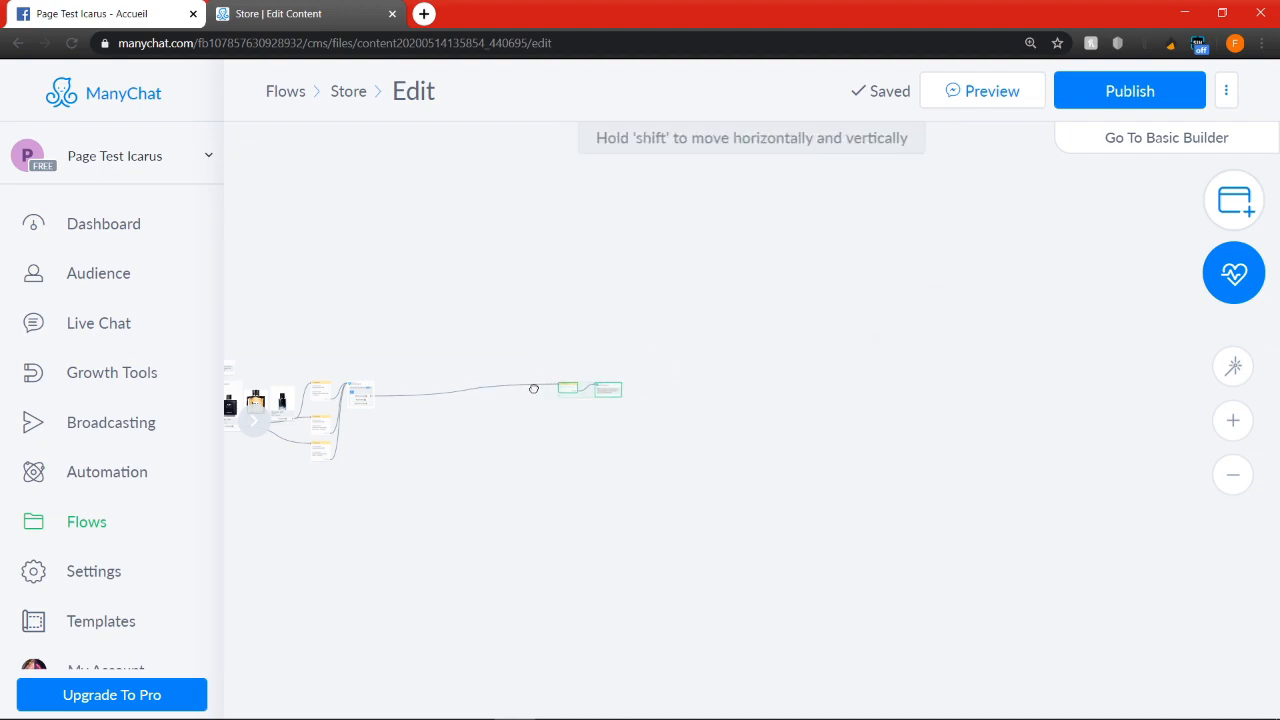
{"action": "left_click_drag", "start_coordinate": [396, 392], "coordinate": [414, 382]}
{"action": "scroll", "coordinate": [367, 407], "scroll_direction": "up", "scroll_amount": 5}
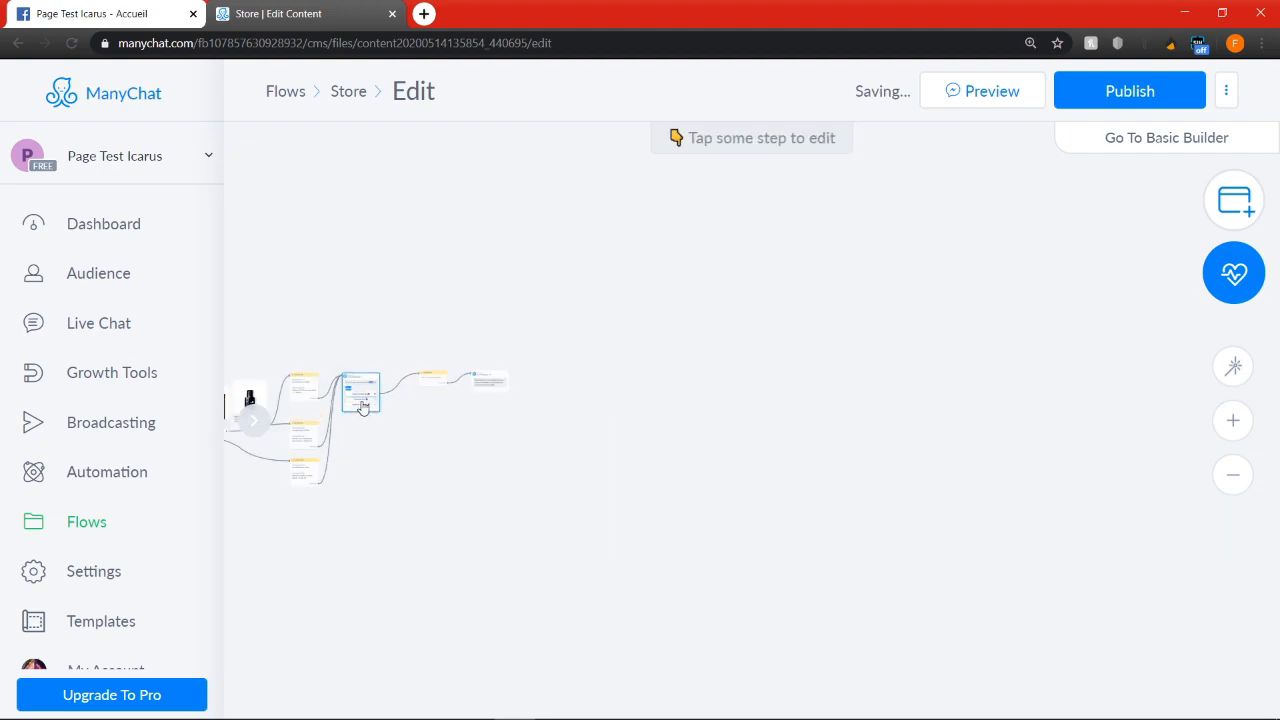
Link the "Abandonner panier" button of the first order total message back to the Starting Step message
{"action": "left_click_drag", "start_coordinate": [567, 438], "coordinate": [827, 440]}
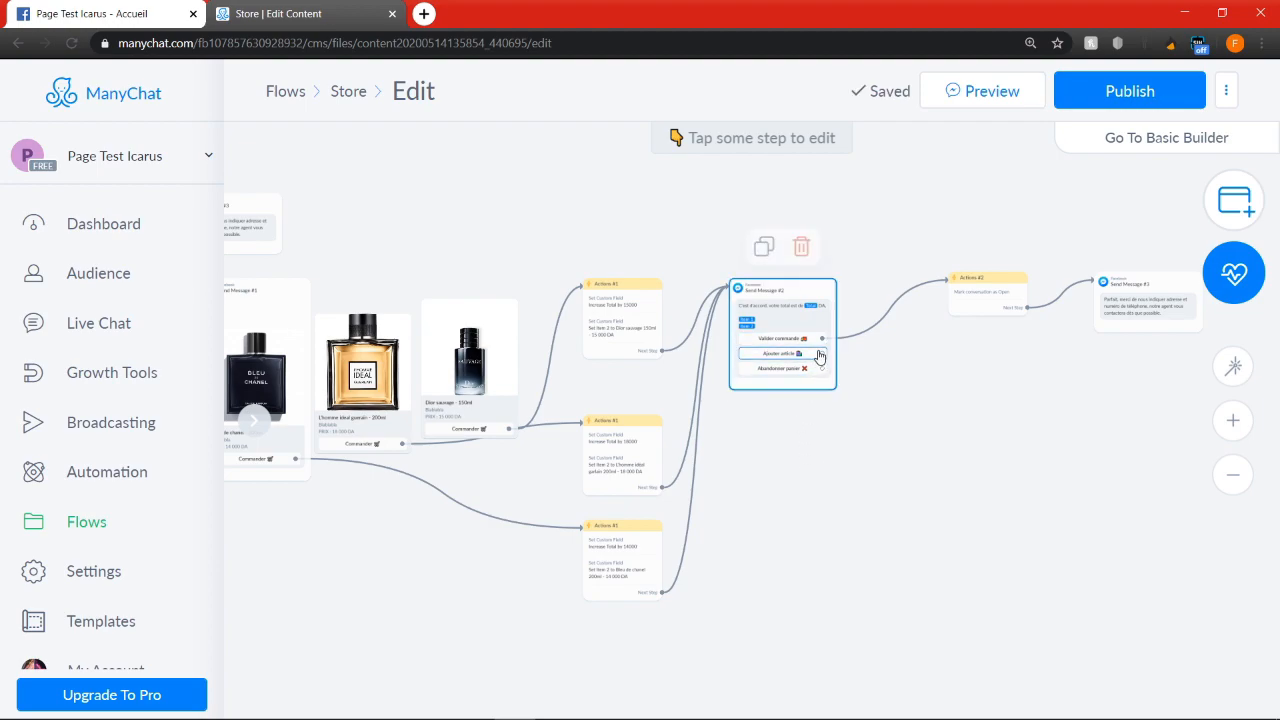
{"action": "scroll", "coordinate": [927, 519], "scroll_direction": "down", "scroll_amount": 3}
{"action": "left_click_drag", "start_coordinate": [570, 620], "coordinate": [697, 591]}
{"action": "scroll", "coordinate": [469, 394], "scroll_direction": "up", "scroll_amount": 6}
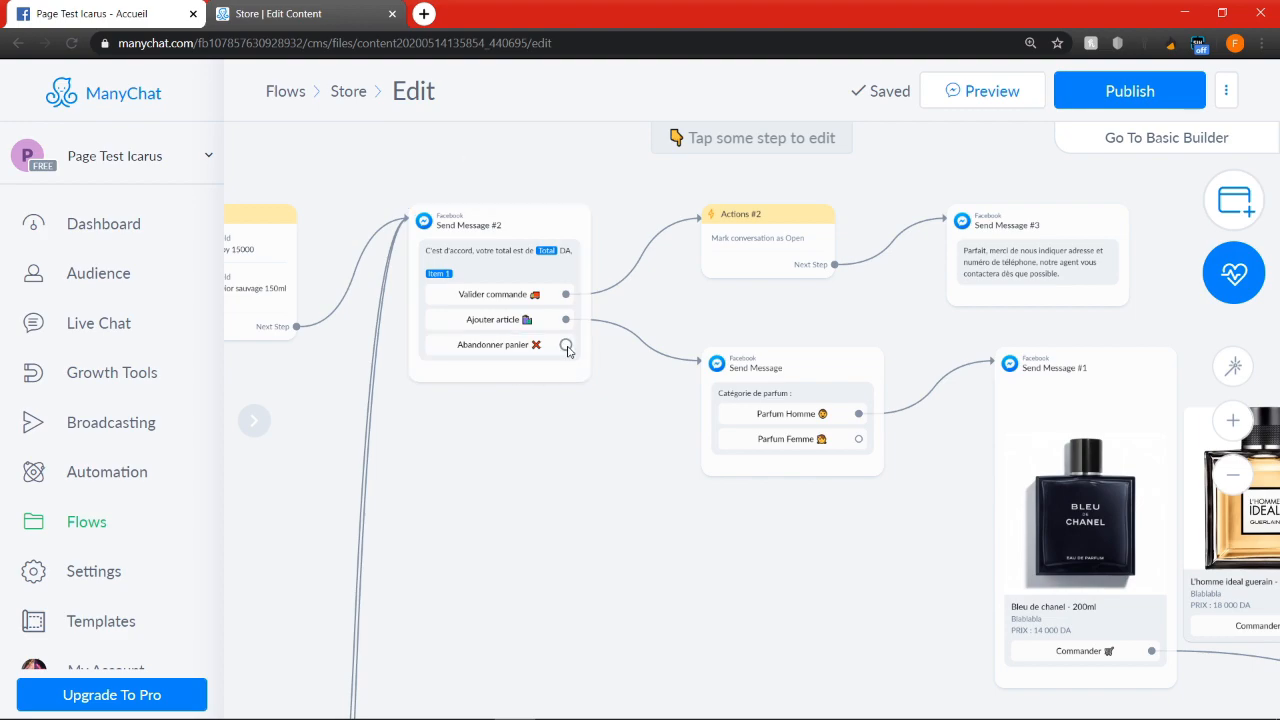
{"action": "left_click", "coordinate": [567, 348]}
{"action": "scroll", "coordinate": [842, 356], "scroll_direction": "down", "scroll_amount": 5}
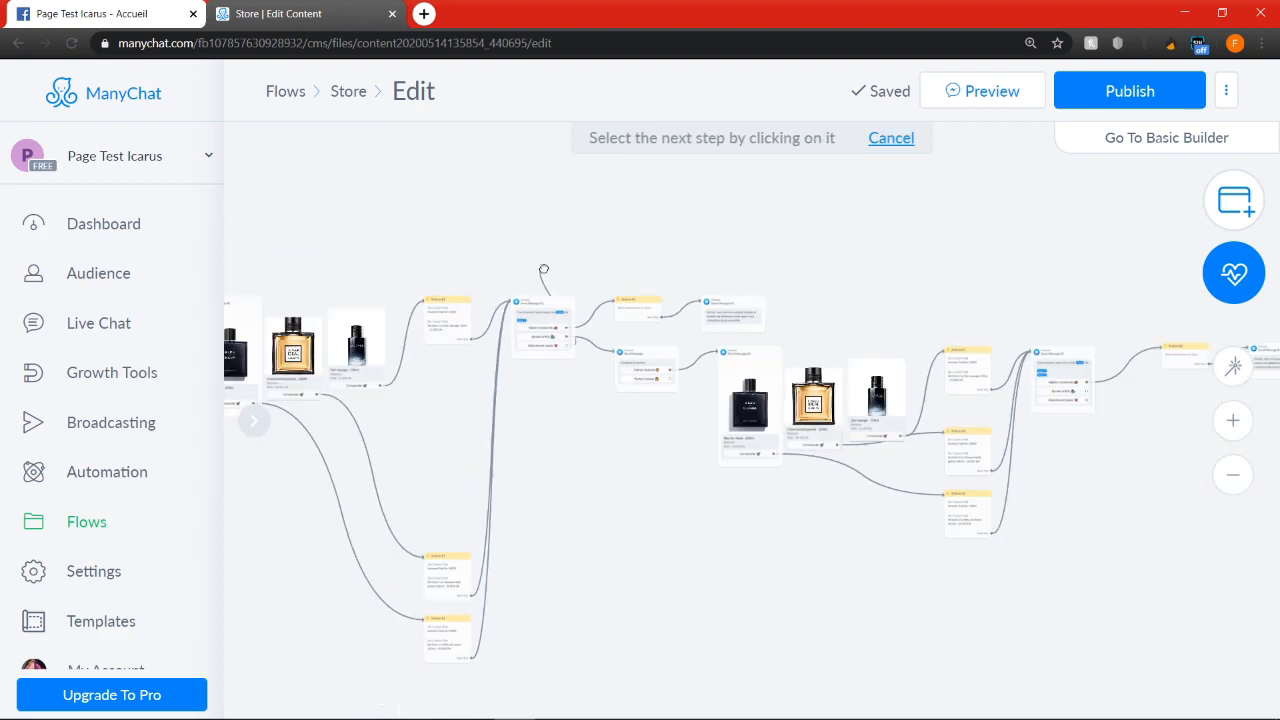
{"action": "scroll", "coordinate": [380, 372], "scroll_direction": "up", "scroll_amount": 3}
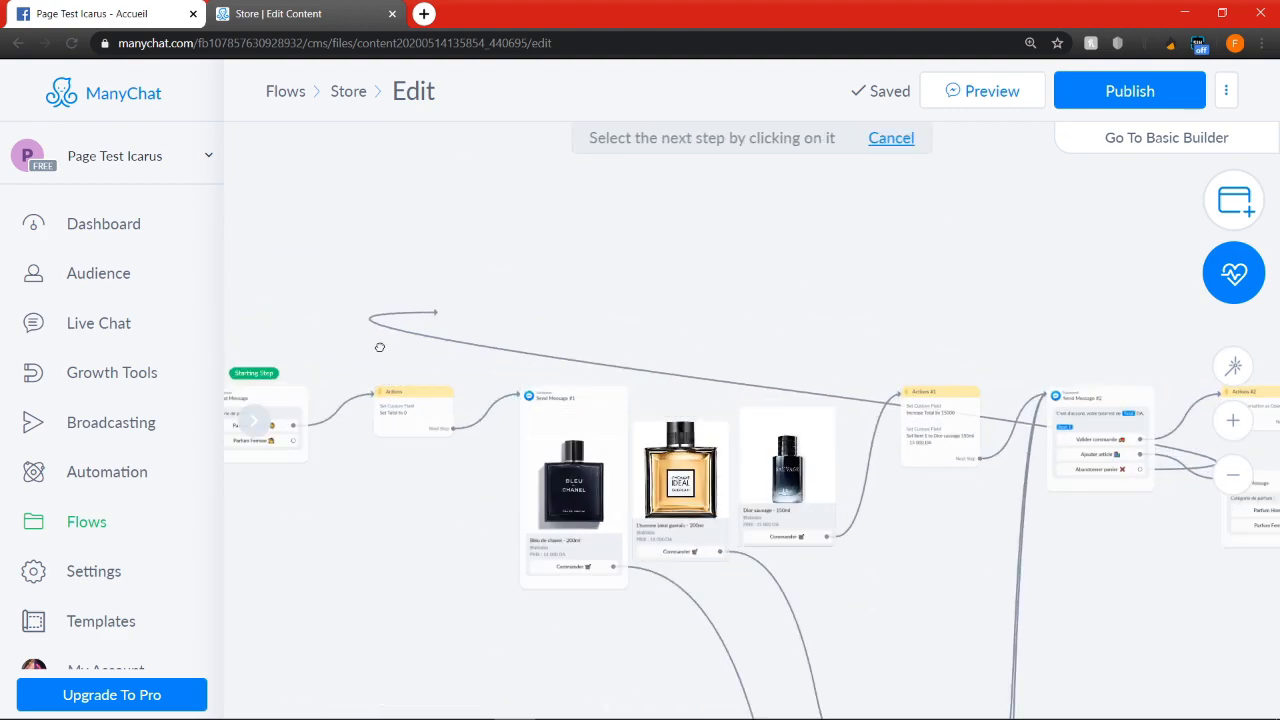
{"action": "scroll", "coordinate": [380, 303], "scroll_direction": "down", "scroll_amount": 2}
{"action": "left_click", "coordinate": [309, 383]}
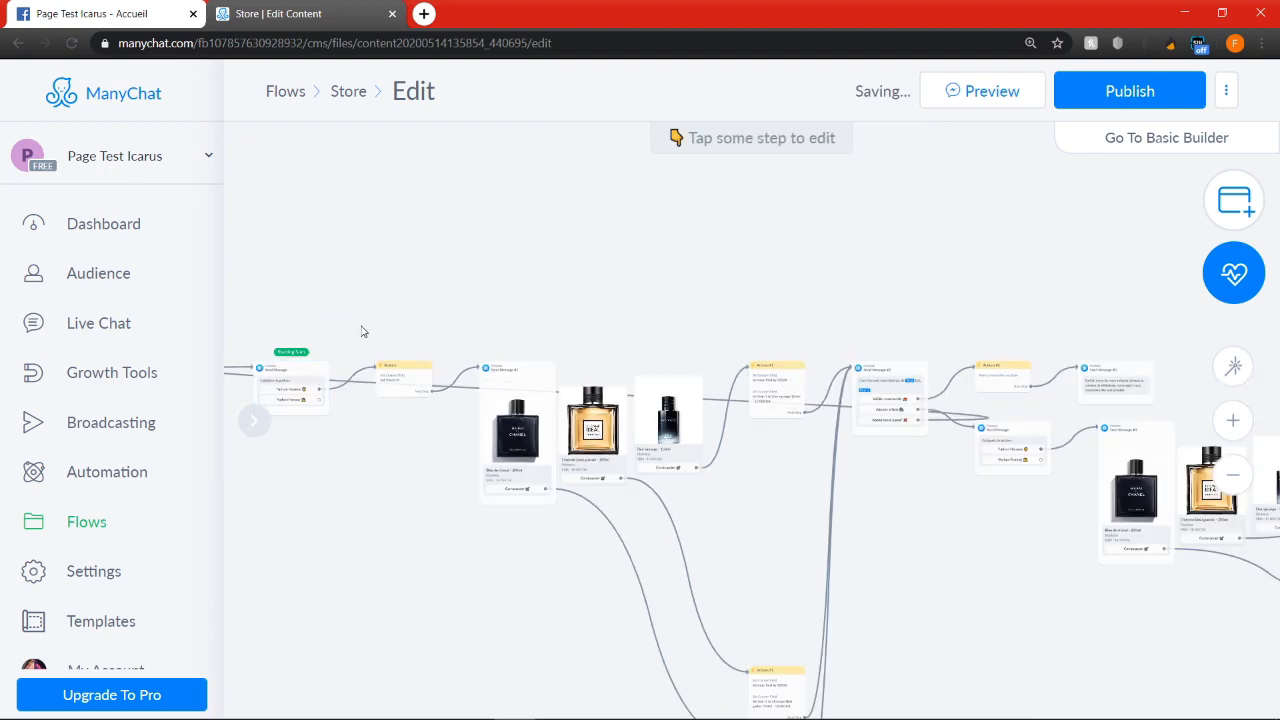
Examine the Starting Step message and the Actions step after it that resets the Total field
{"action": "scroll", "coordinate": [380, 322], "scroll_direction": "up", "scroll_amount": 2}
{"action": "scroll", "coordinate": [380, 317], "scroll_direction": "up", "scroll_amount": 1}
{"action": "left_click_drag", "start_coordinate": [483, 330], "coordinate": [801, 339]}
{"action": "scroll", "coordinate": [402, 307], "scroll_direction": "down", "scroll_amount": 3}
{"action": "scroll", "coordinate": [575, 393], "scroll_direction": "up", "scroll_amount": 4}
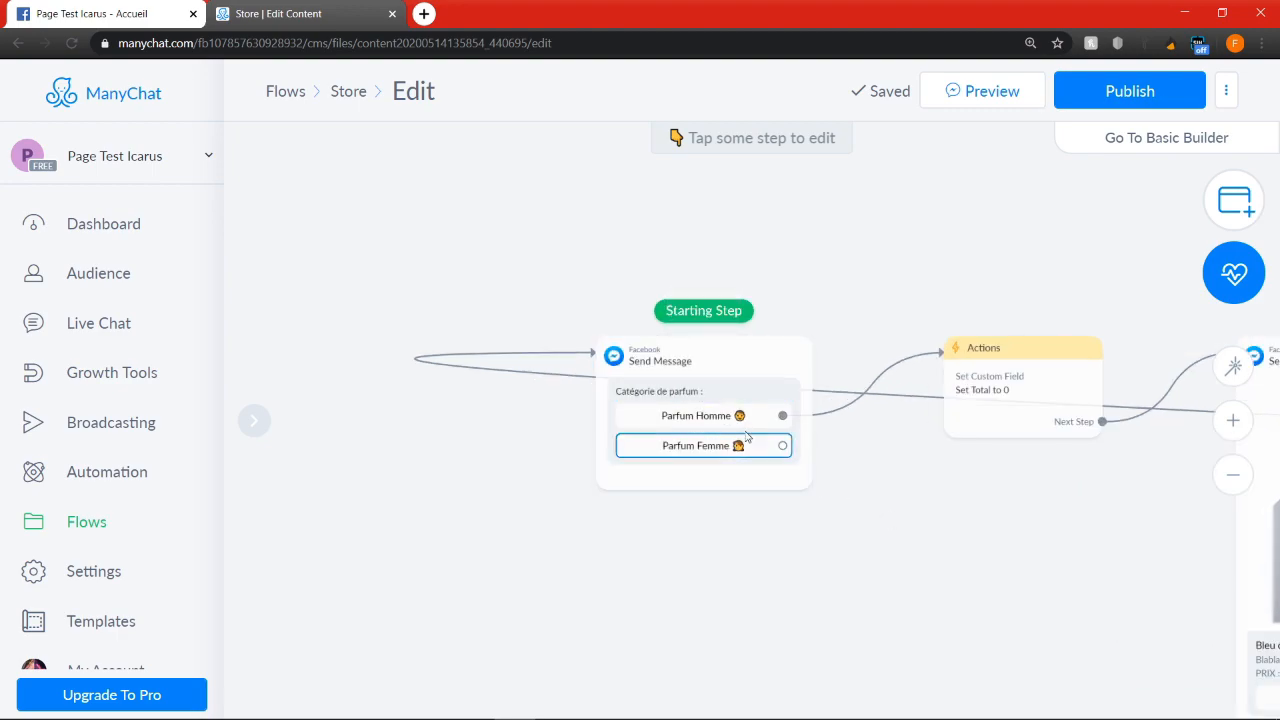
{"action": "left_click_drag", "start_coordinate": [1044, 545], "coordinate": [789, 547]}
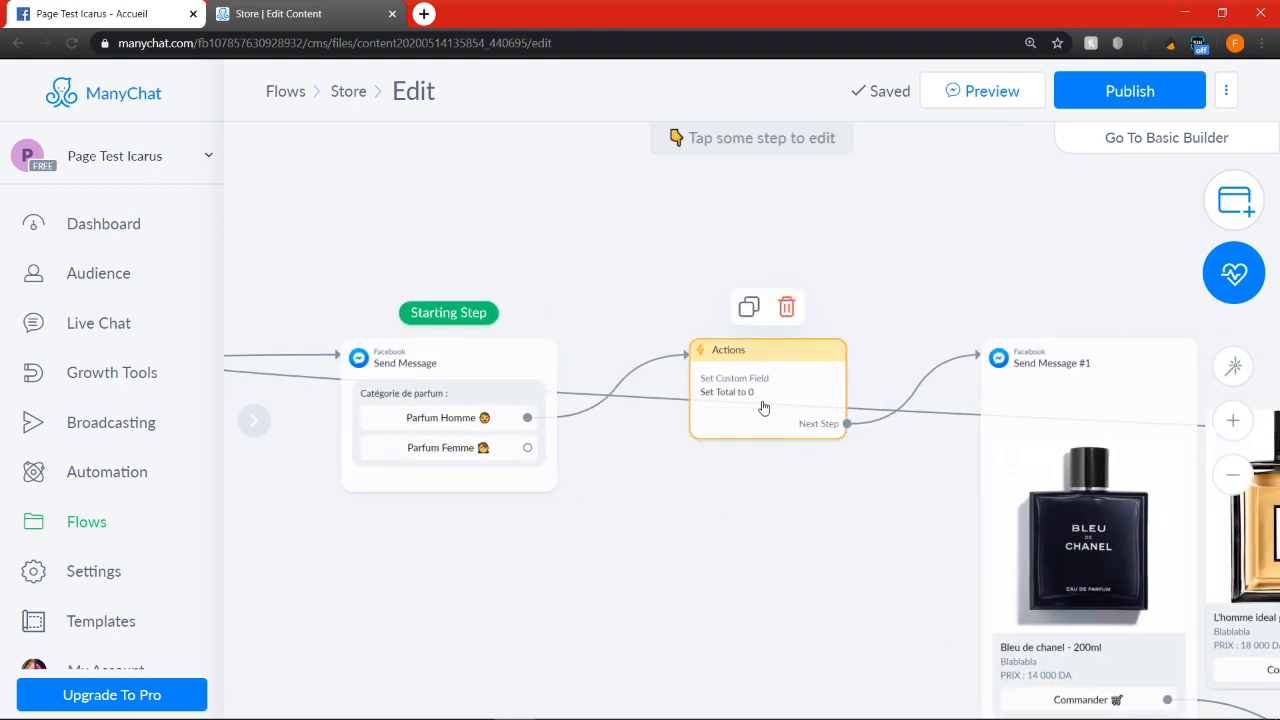
{"action": "scroll", "coordinate": [750, 390], "scroll_direction": "up", "scroll_amount": 4}
{"action": "scroll", "coordinate": [728, 371], "scroll_direction": "up", "scroll_amount": 1}
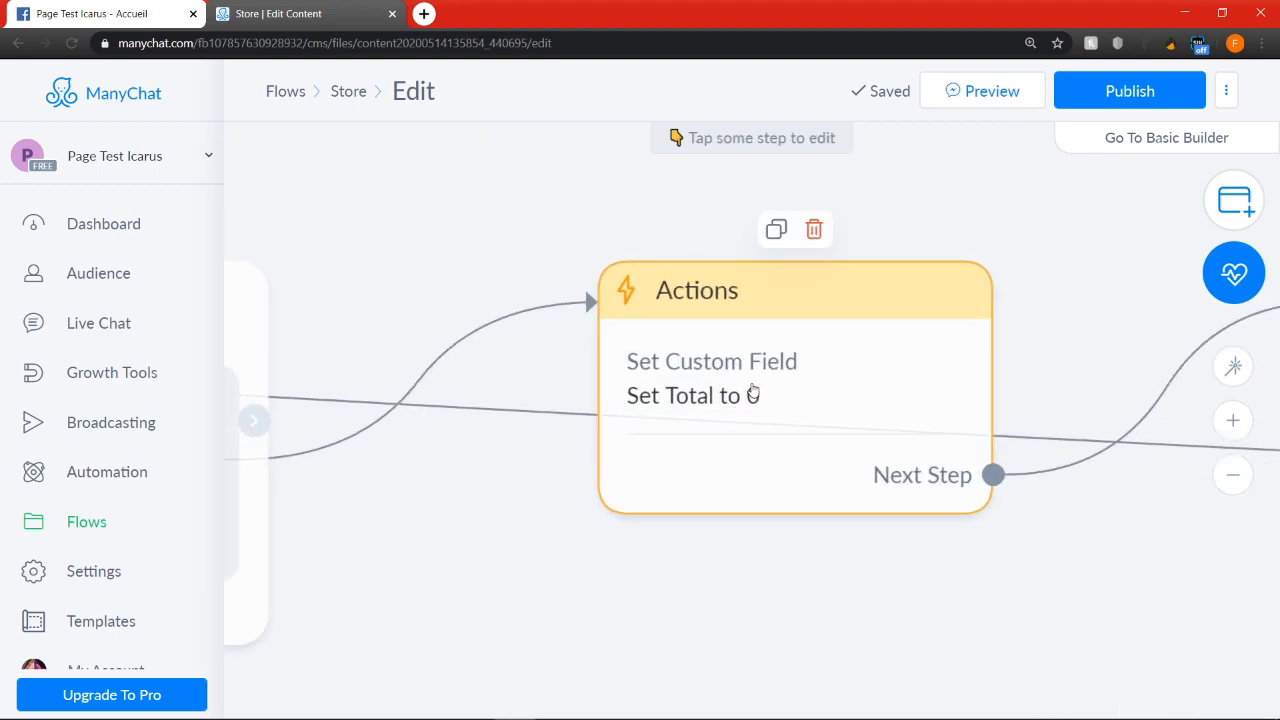
{"action": "scroll", "coordinate": [766, 400], "scroll_direction": "down", "scroll_amount": 5}
{"action": "scroll", "coordinate": [838, 515], "scroll_direction": "down", "scroll_amount": 6}
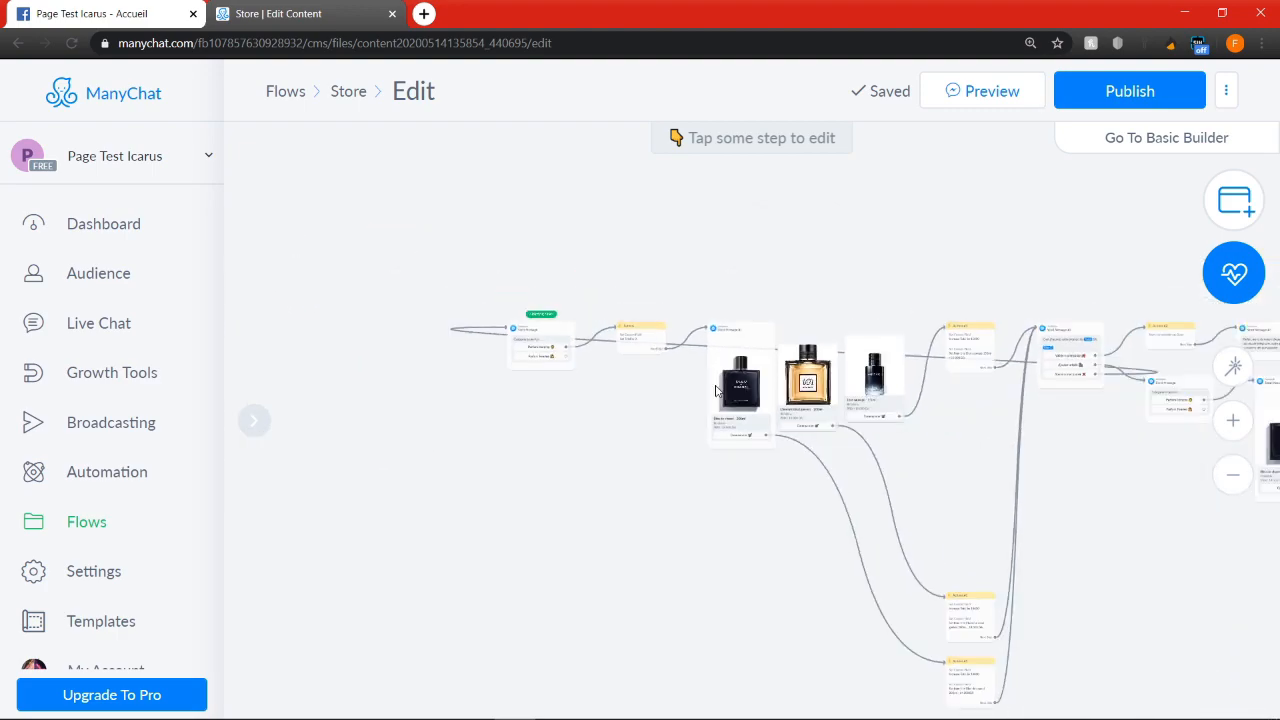
Link the "Abandonner panier" button of the second order total message back to the Starting Step message
{"action": "left_click_drag", "start_coordinate": [1134, 549], "coordinate": [534, 380]}
{"action": "scroll", "coordinate": [806, 287], "scroll_direction": "up", "scroll_amount": 4}
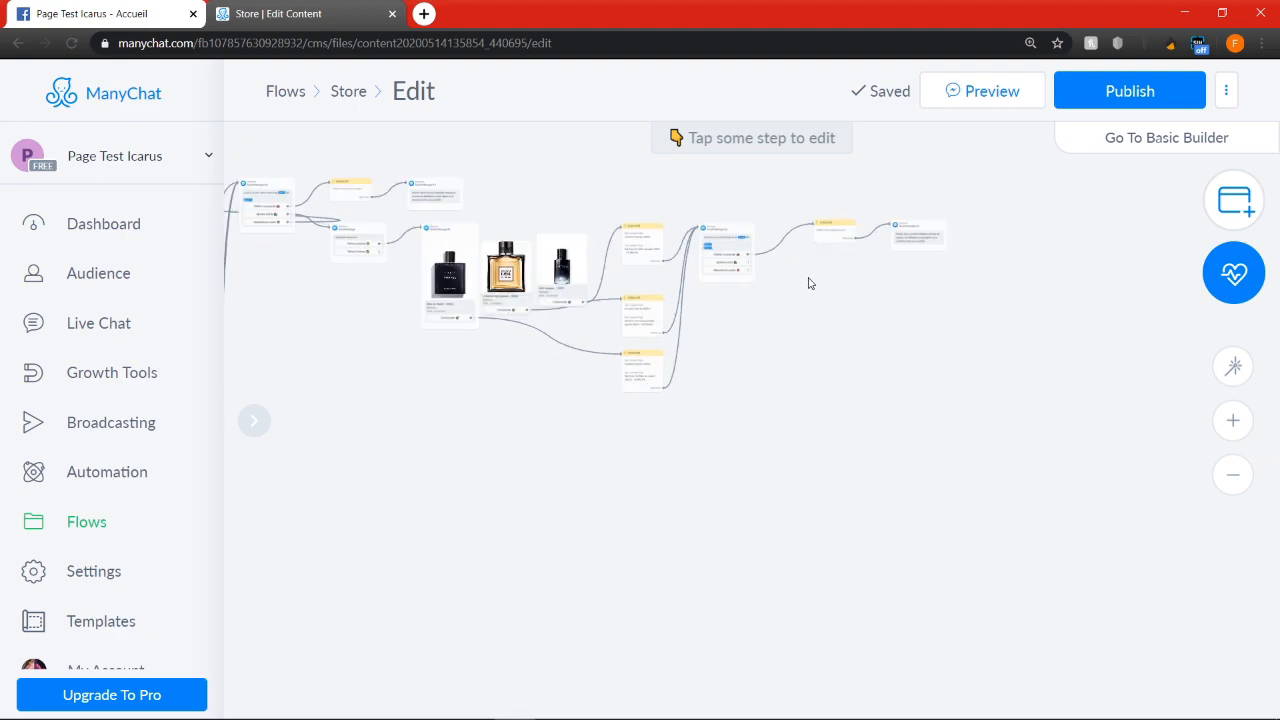
{"action": "scroll", "coordinate": [758, 296], "scroll_direction": "up", "scroll_amount": 2}
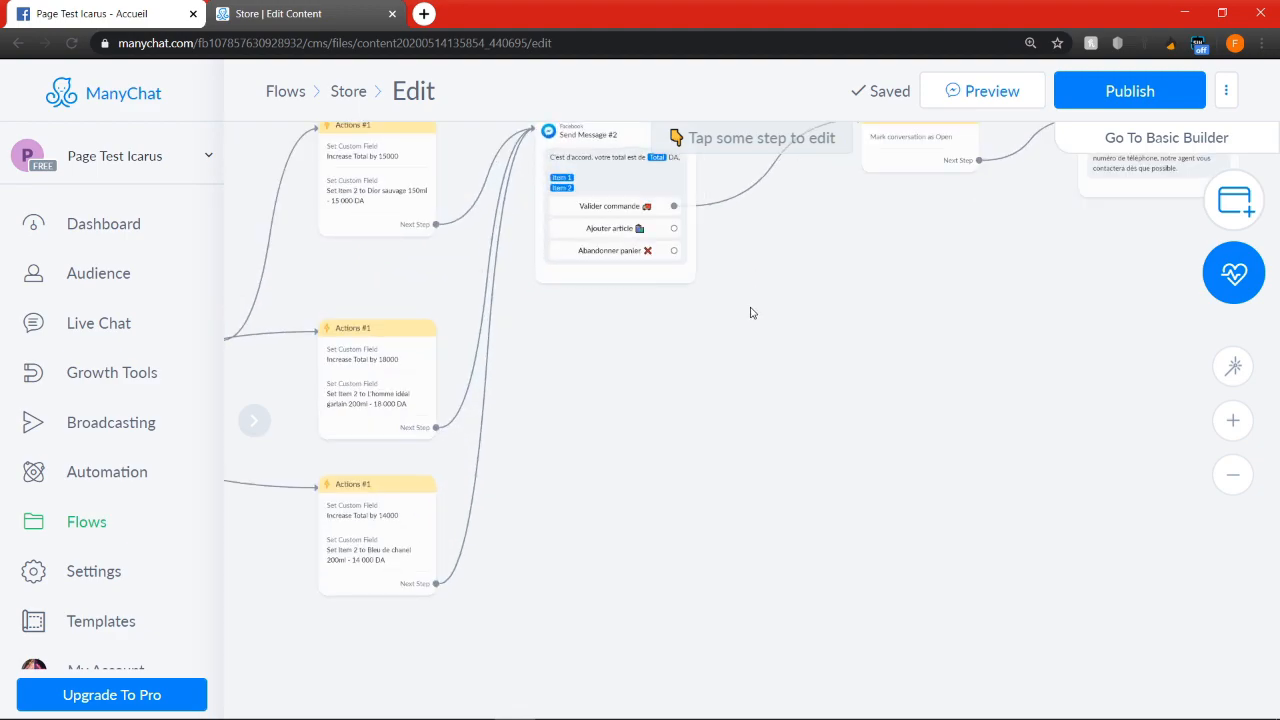
{"action": "left_click_drag", "start_coordinate": [756, 297], "coordinate": [771, 377]}
{"action": "left_click", "coordinate": [700, 346]}
{"action": "scroll", "coordinate": [708, 350], "scroll_direction": "down", "scroll_amount": 5}
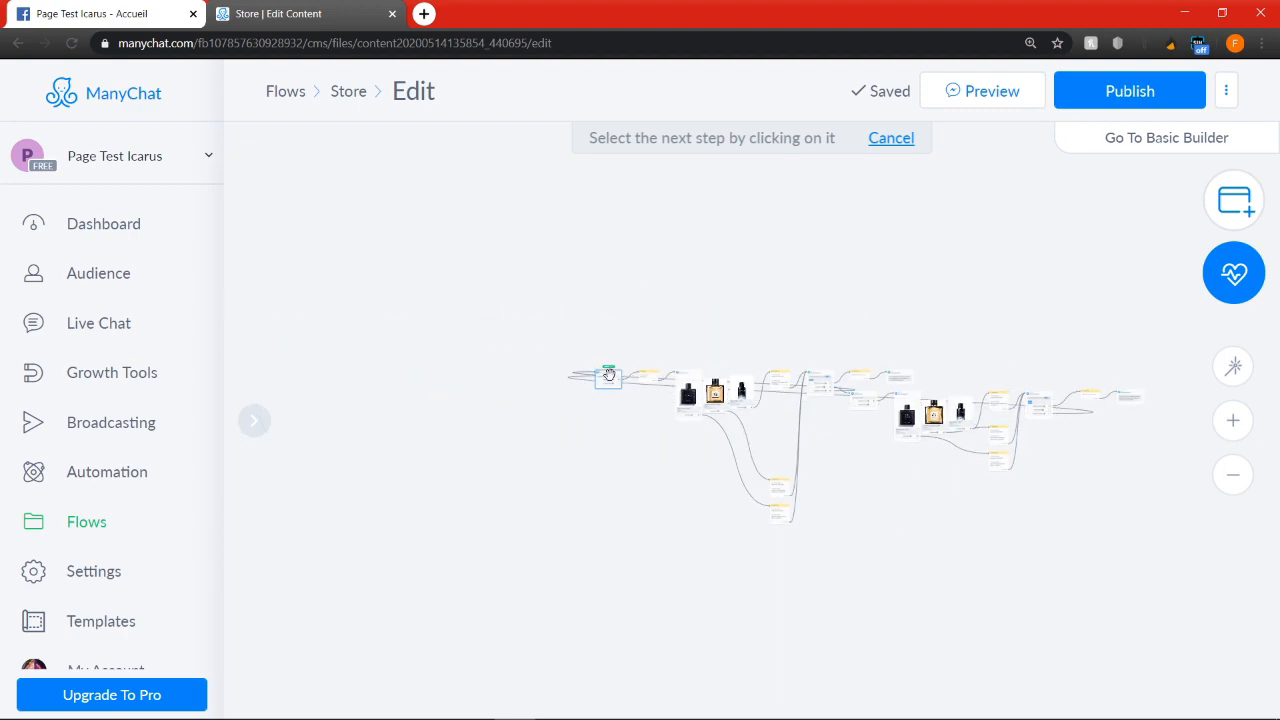
{"action": "left_click", "coordinate": [608, 374]}
Create a new Facebook message step from the "Ajouter article" button of the second order total message
{"action": "scroll", "coordinate": [1040, 493], "scroll_direction": "up", "scroll_amount": 5}
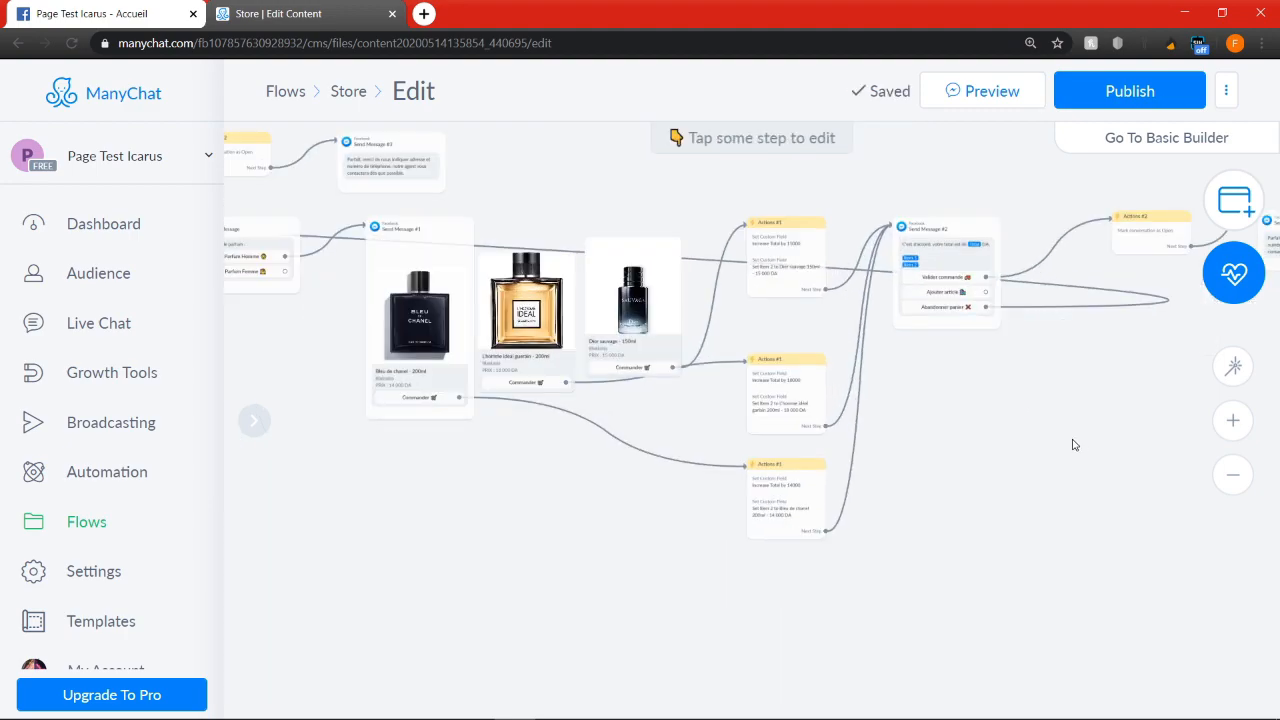
{"action": "scroll", "coordinate": [889, 472], "scroll_direction": "up", "scroll_amount": 2}
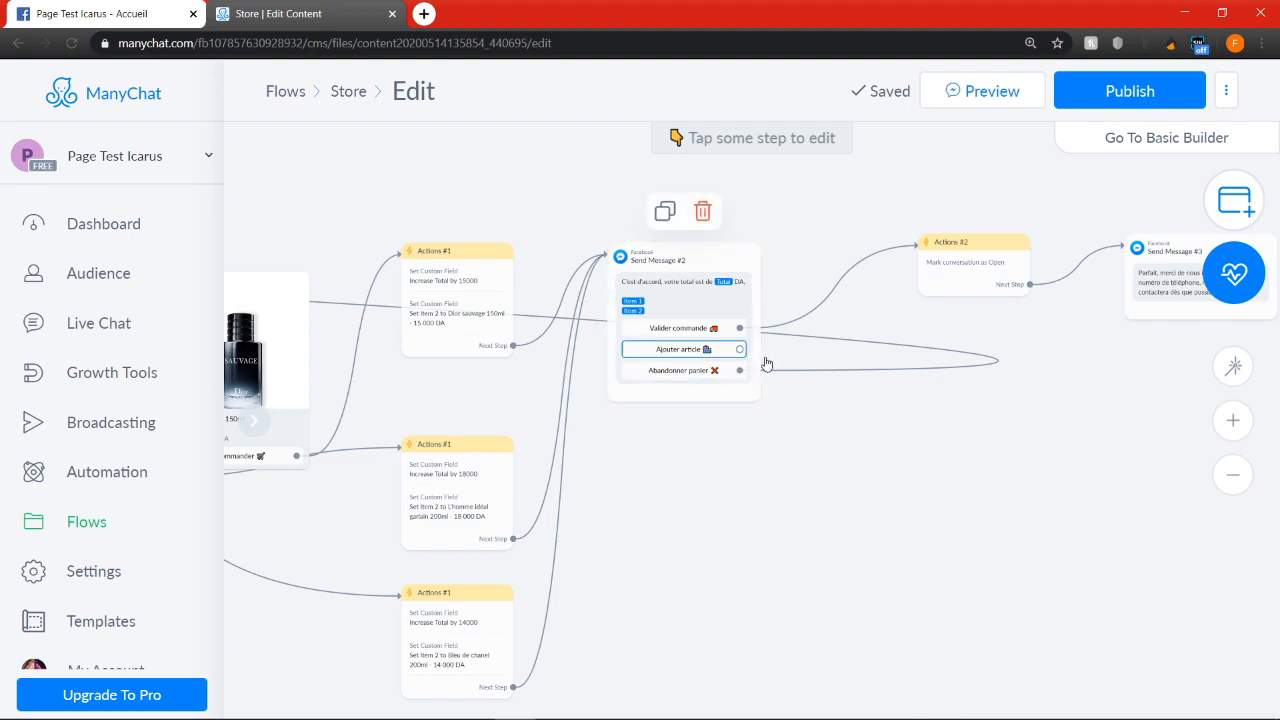
{"action": "scroll", "coordinate": [757, 356], "scroll_direction": "up", "scroll_amount": 3}
{"action": "left_click", "coordinate": [720, 383]}
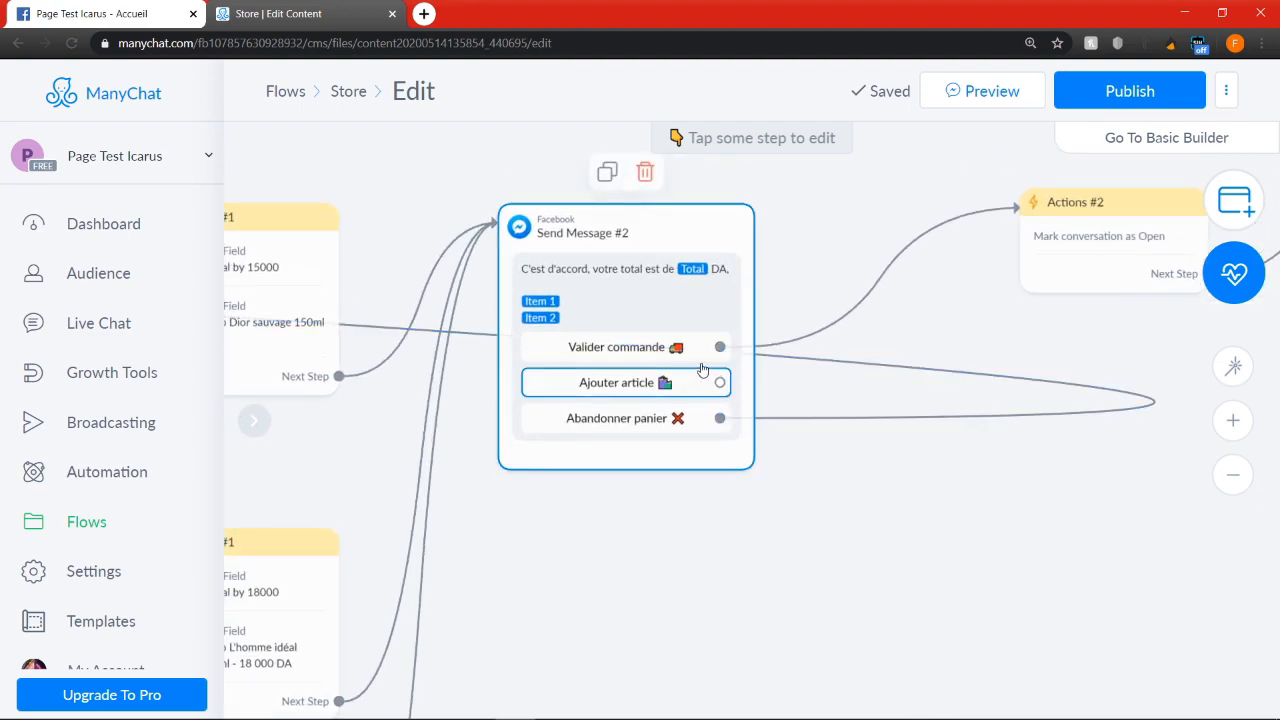
{"action": "scroll", "coordinate": [700, 365], "scroll_direction": "down", "scroll_amount": 2}
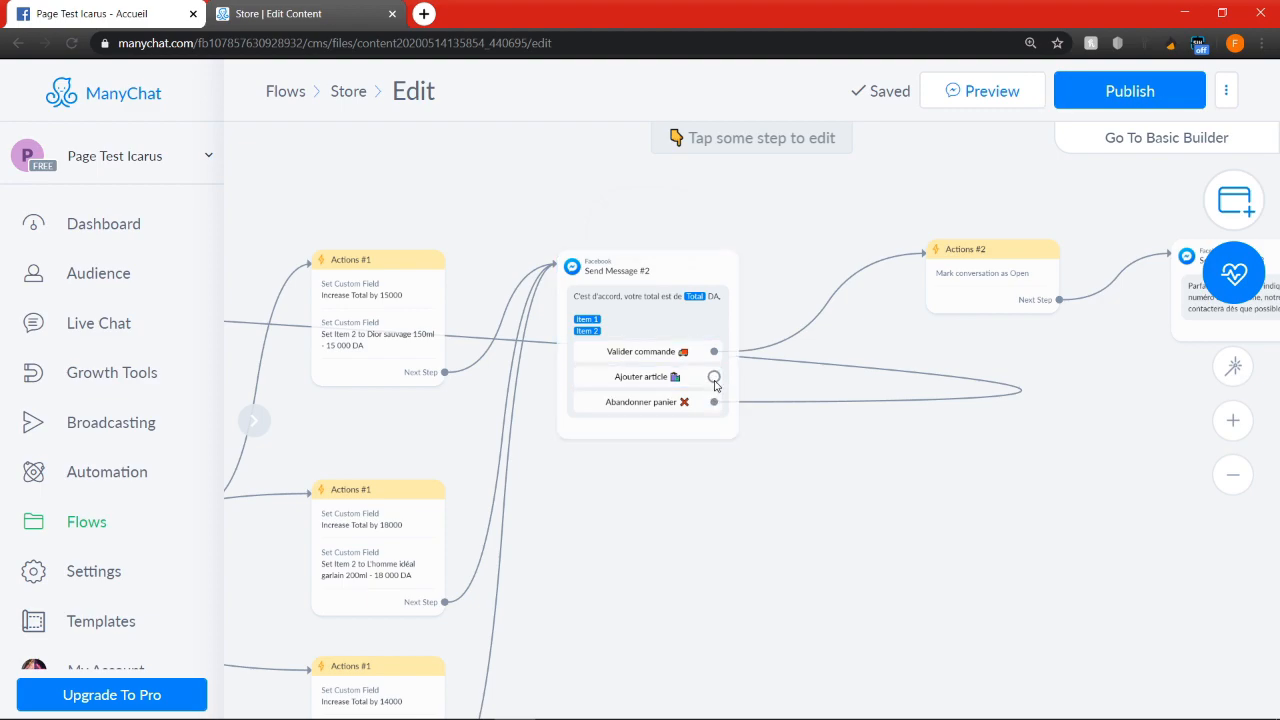
{"action": "left_click", "coordinate": [714, 380]}
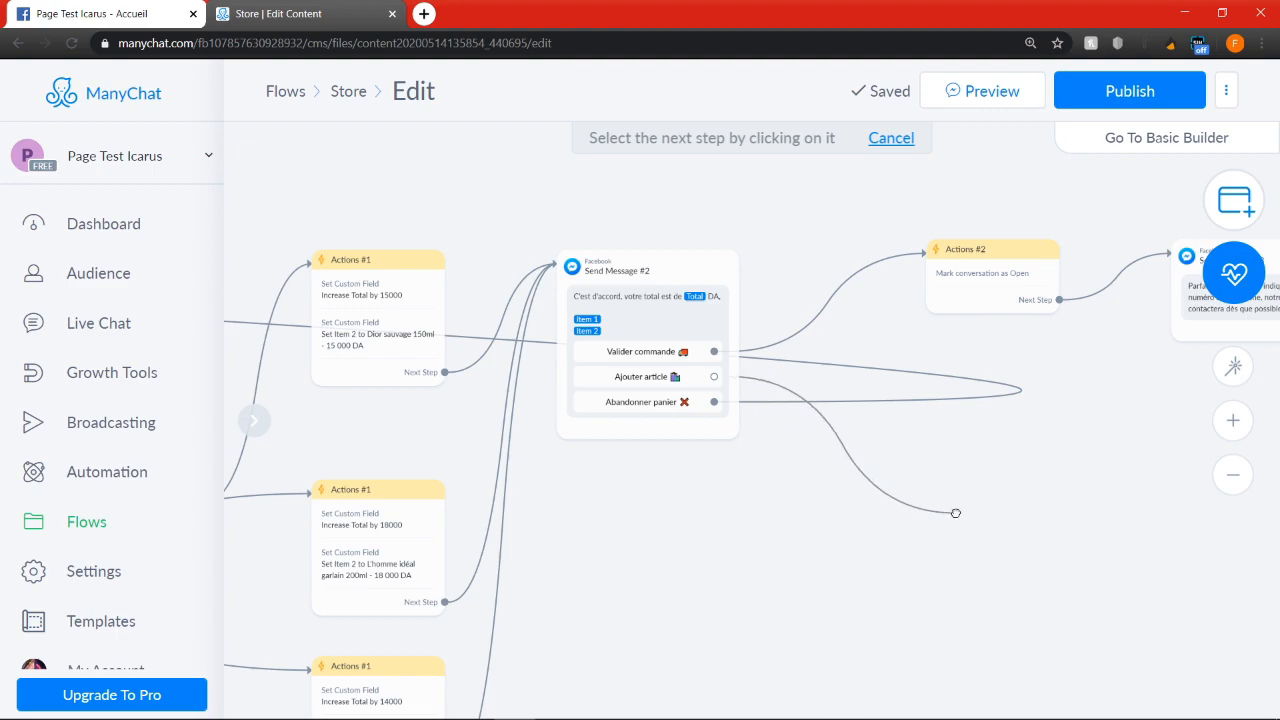
{"action": "left_click", "coordinate": [955, 513]}
{"action": "left_click", "coordinate": [1035, 206]}
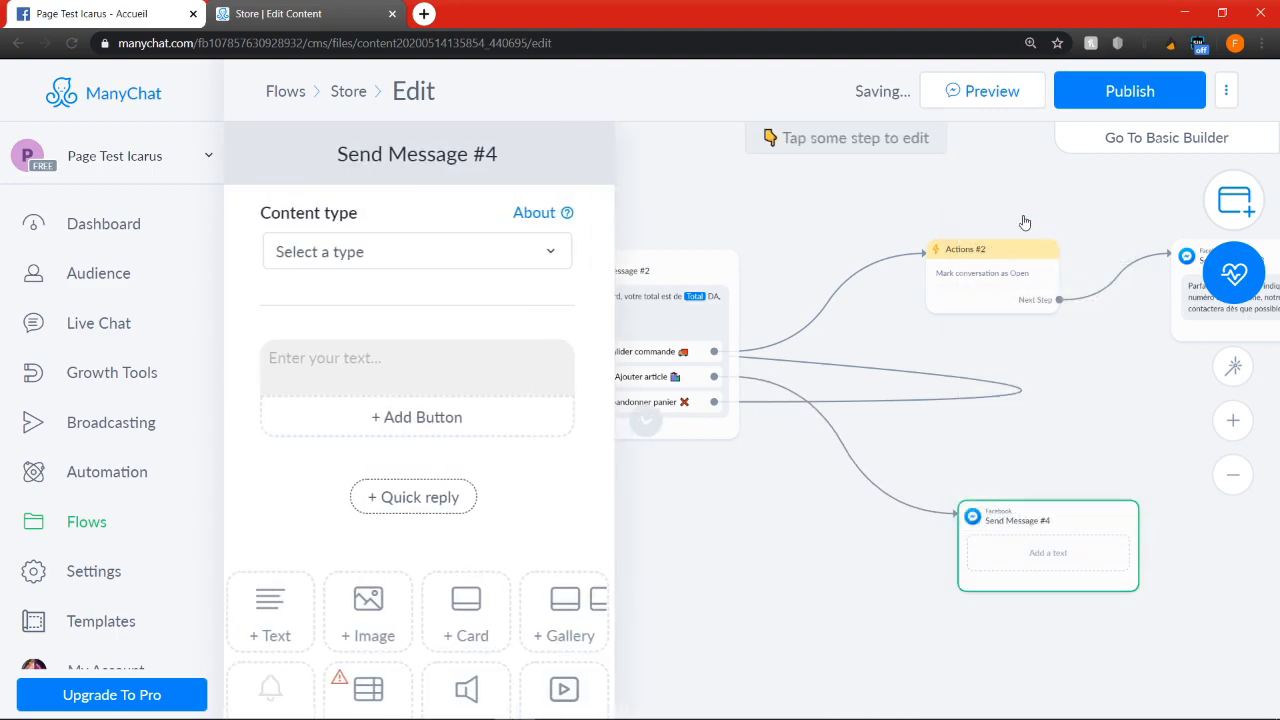
Duplicate the Actions #2 step, place the copy below the second order total message and link its "Ajouter article" button to it
{"action": "mouse_move", "coordinate": [1020, 540]}
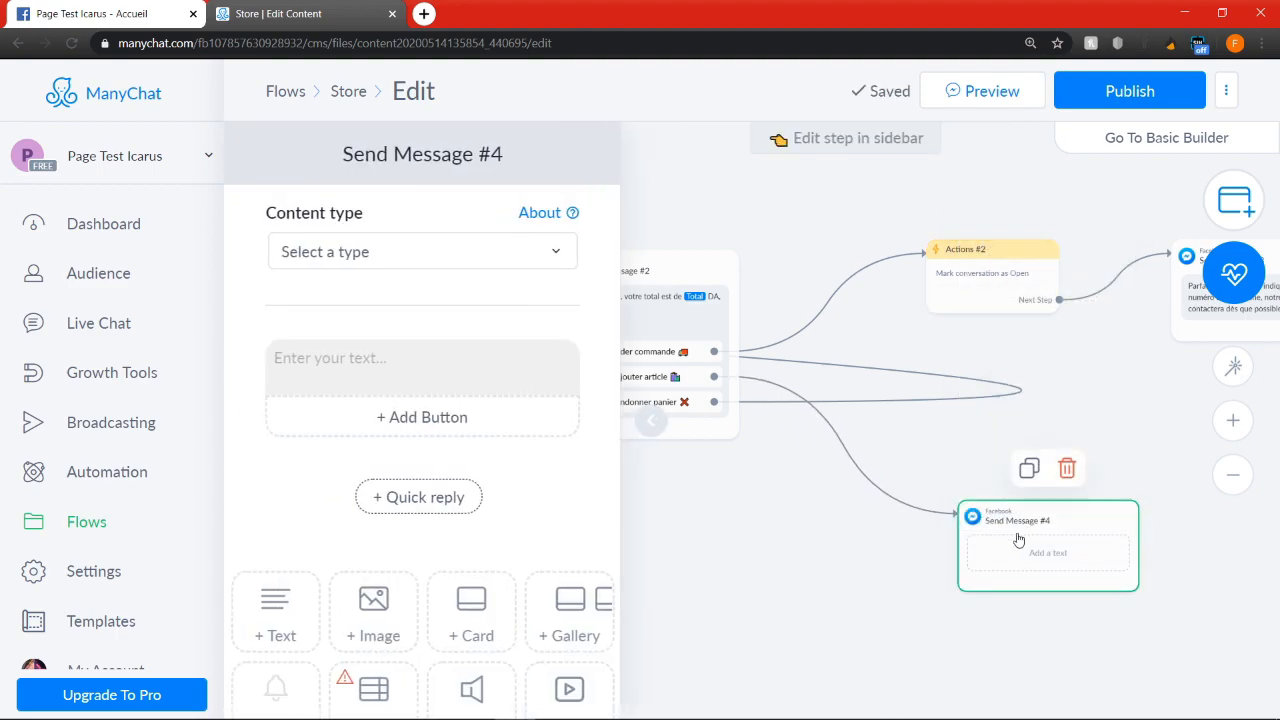
{"action": "left_click", "coordinate": [974, 209]}
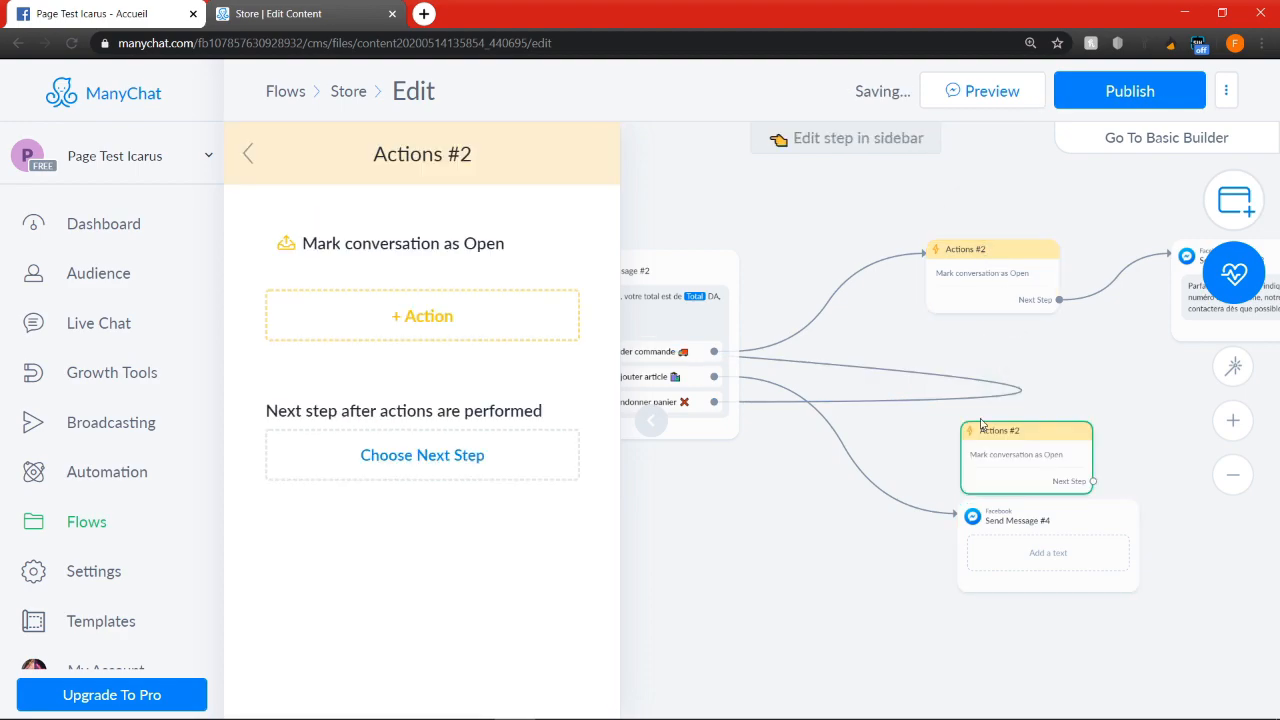
{"action": "left_click_drag", "start_coordinate": [1008, 463], "coordinate": [820, 608]}
{"action": "left_click", "coordinate": [715, 378]}
{"action": "left_click", "coordinate": [856, 607]}
{"action": "scroll", "coordinate": [912, 474], "scroll_direction": "down", "scroll_amount": 2}
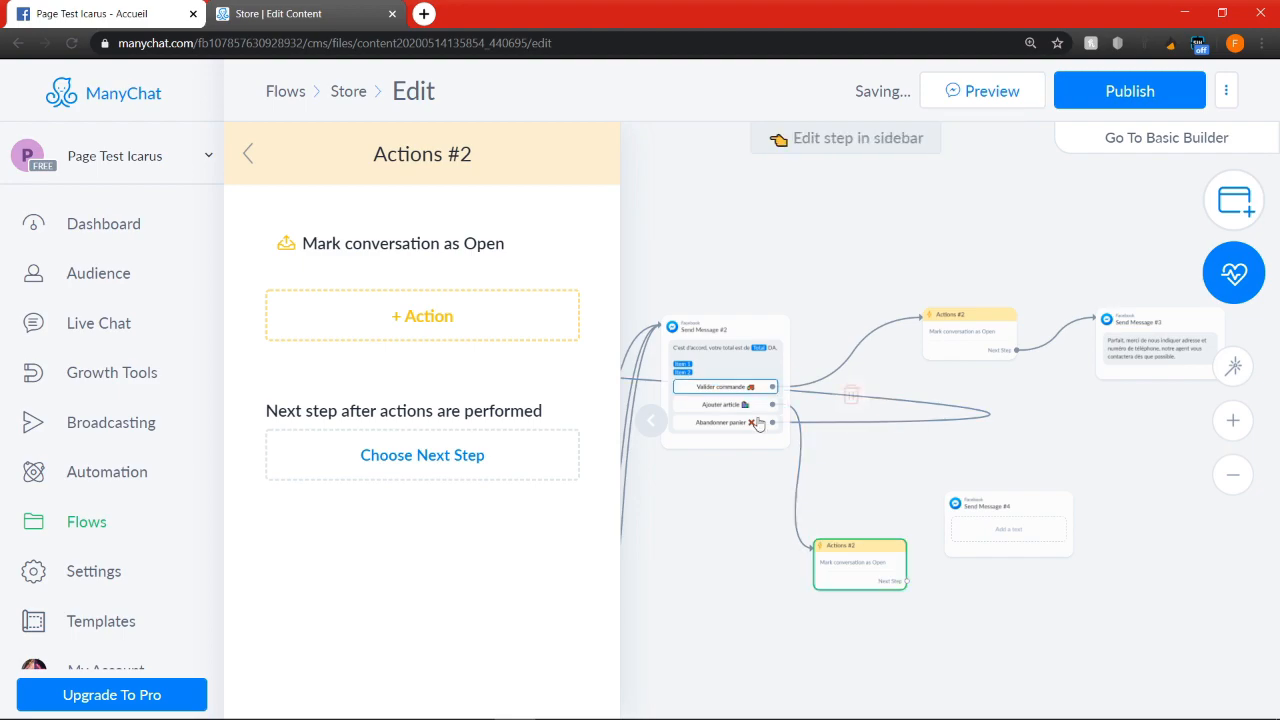
{"action": "scroll", "coordinate": [829, 434], "scroll_direction": "down", "scroll_amount": 3}
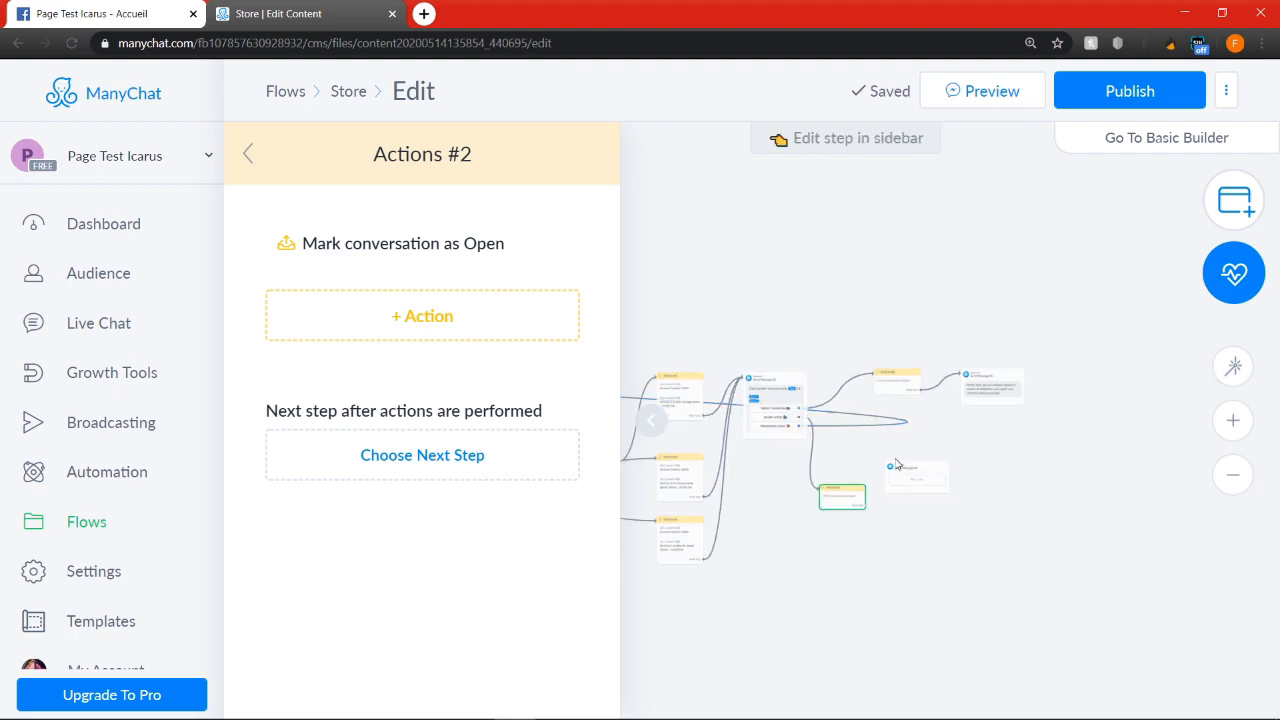
Link the next step of the duplicated Actions #2 to the empty Send Message #4
{"action": "left_click", "coordinate": [906, 476]}
{"action": "scroll", "coordinate": [866, 510], "scroll_direction": "up", "scroll_amount": 2}
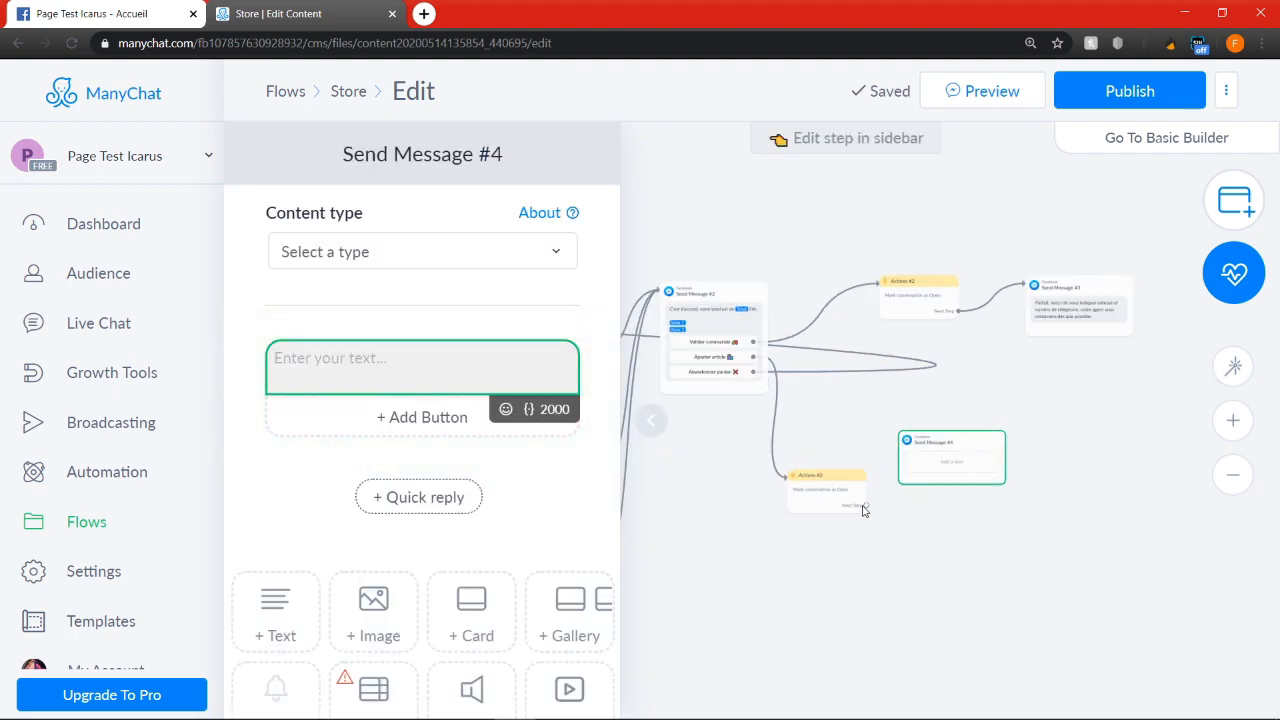
{"action": "left_click", "coordinate": [864, 508]}
{"action": "left_click", "coordinate": [865, 506]}
{"action": "left_click", "coordinate": [916, 464]}
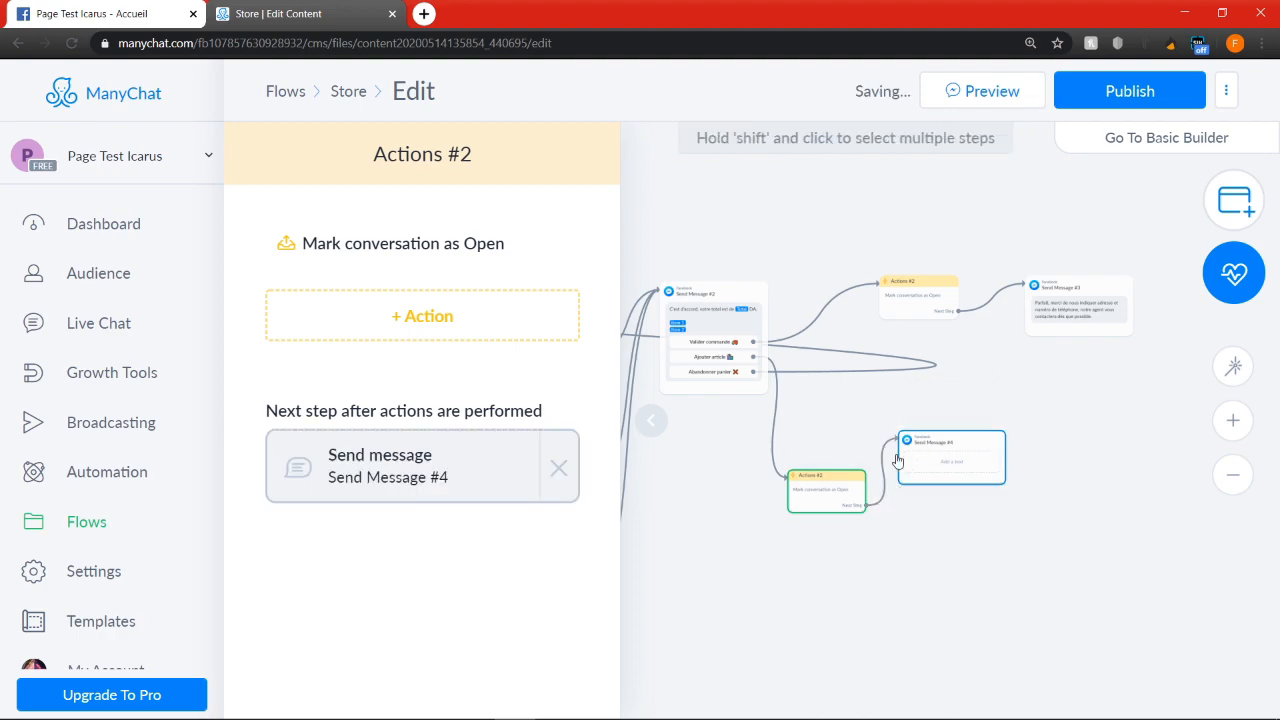
Enter text beginning with "Pour u" in Send Message #4
{"action": "left_click", "coordinate": [958, 478]}
{"action": "left_click", "coordinate": [382, 374]}
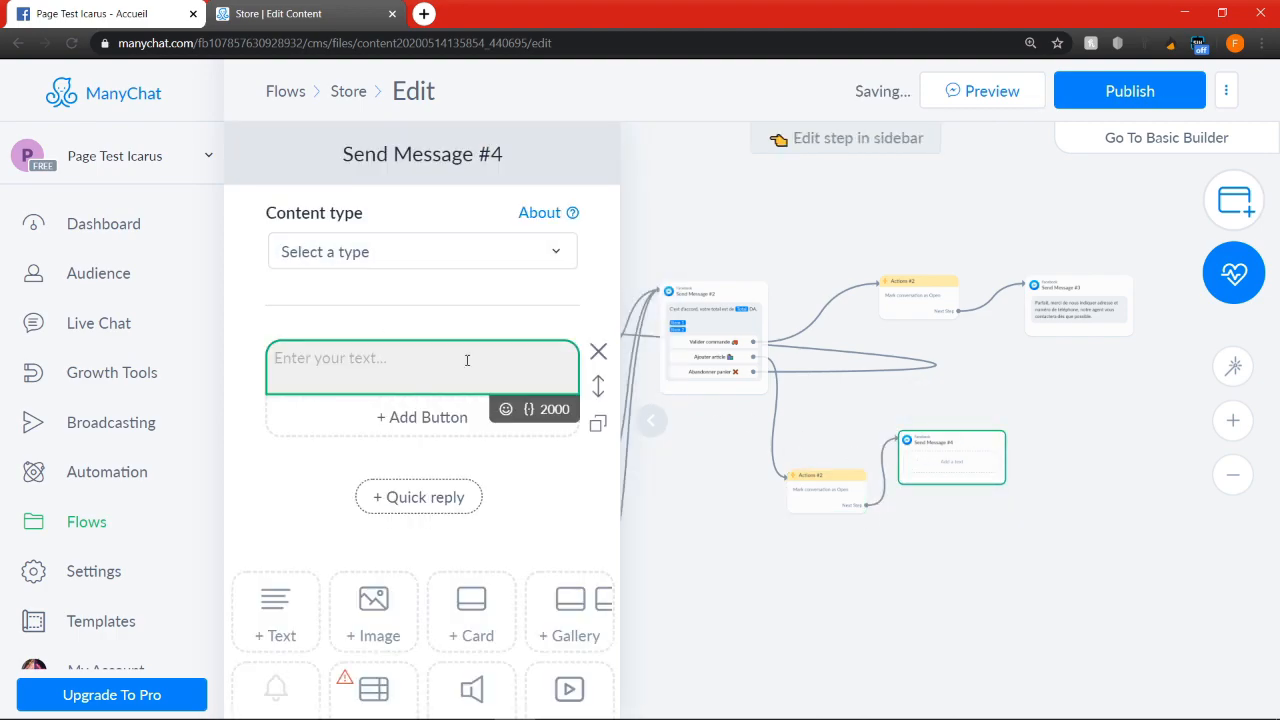
{"action": "type", "text": "Pour u"}
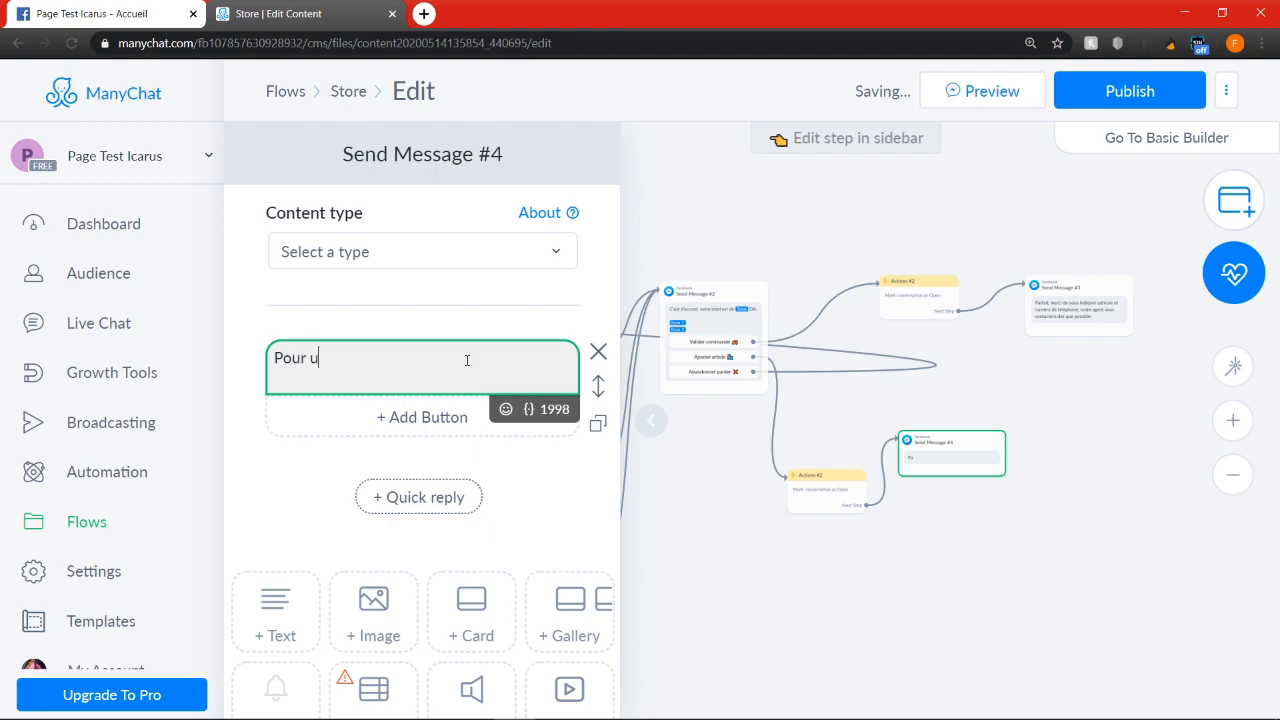
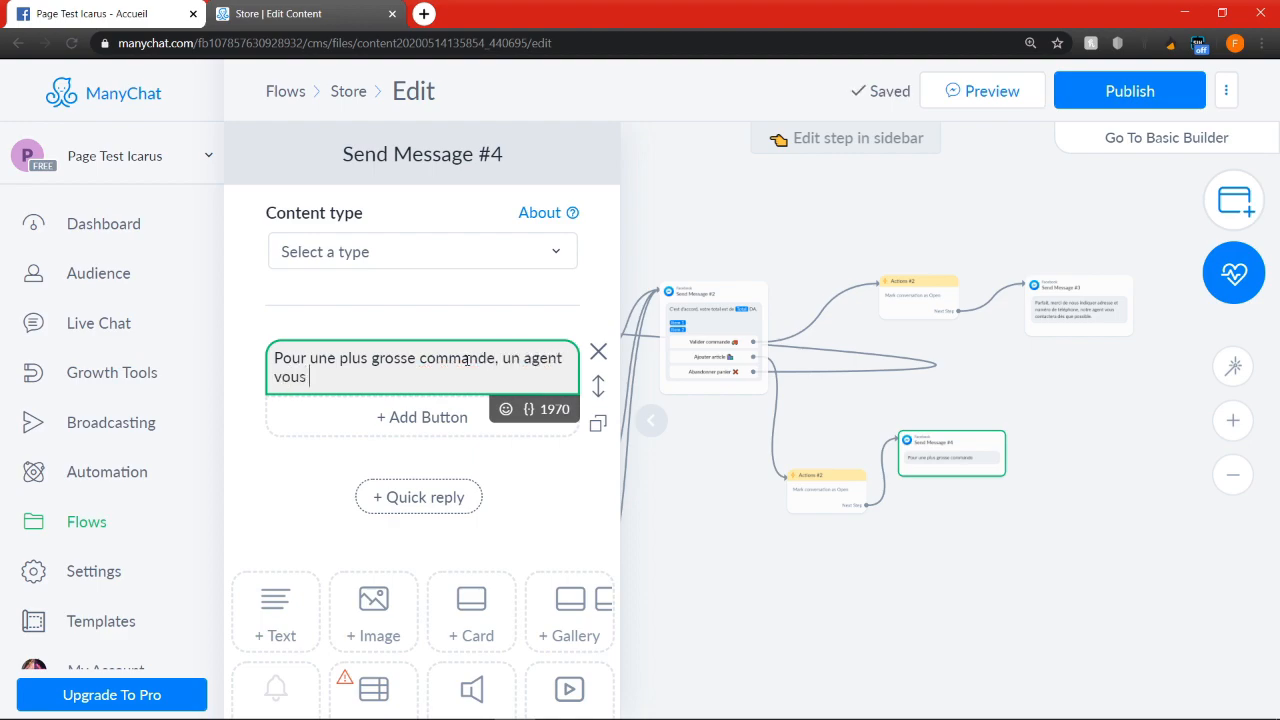
Complete the Send Message #4 text as "Pour une plus grosse commande, un agent vous contactera dès que possible"
{"action": "type", "text": "contactera dès que possible"}
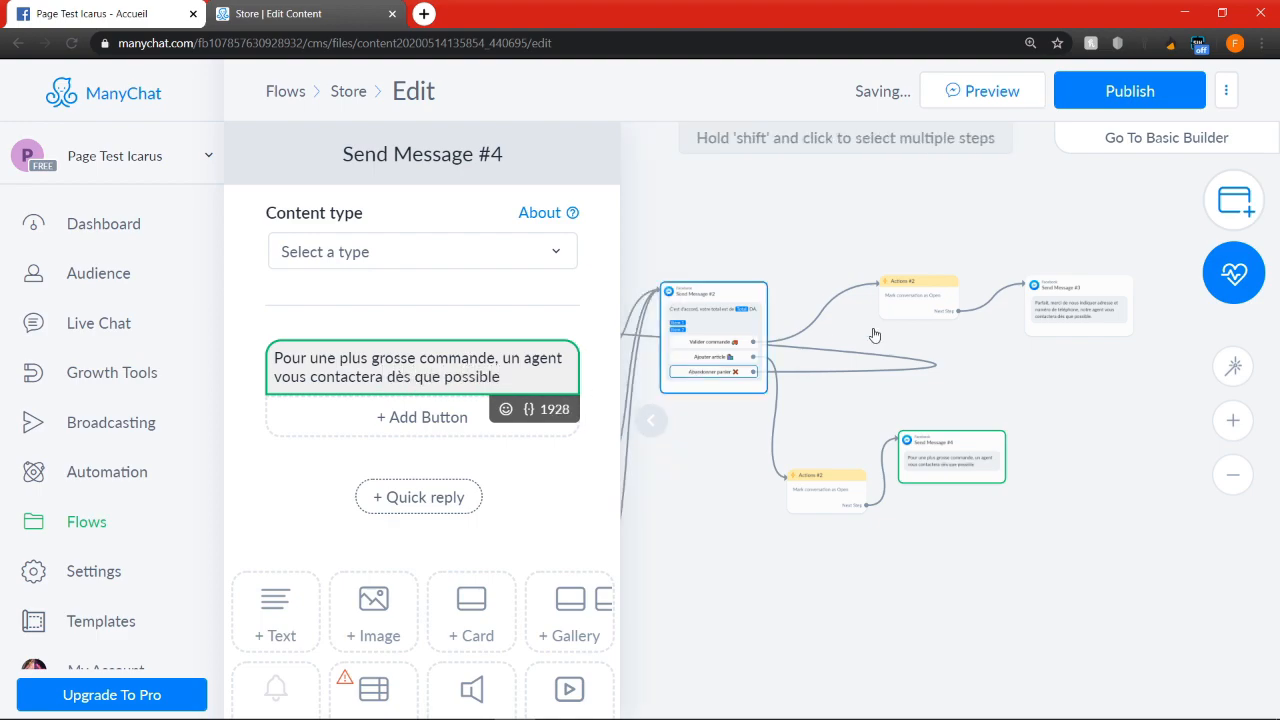
{"action": "left_click", "coordinate": [1122, 417]}
Move the two lower Actions #1 steps of the first perfume gallery up, closer beneath the Dior sauvage one
{"action": "scroll", "coordinate": [1120, 420], "scroll_direction": "down", "scroll_amount": 3}
{"action": "scroll", "coordinate": [1138, 469], "scroll_direction": "down", "scroll_amount": 3}
{"action": "left_click_drag", "start_coordinate": [872, 278], "coordinate": [950, 222]}
{"action": "scroll", "coordinate": [875, 250], "scroll_direction": "up", "scroll_amount": 1}
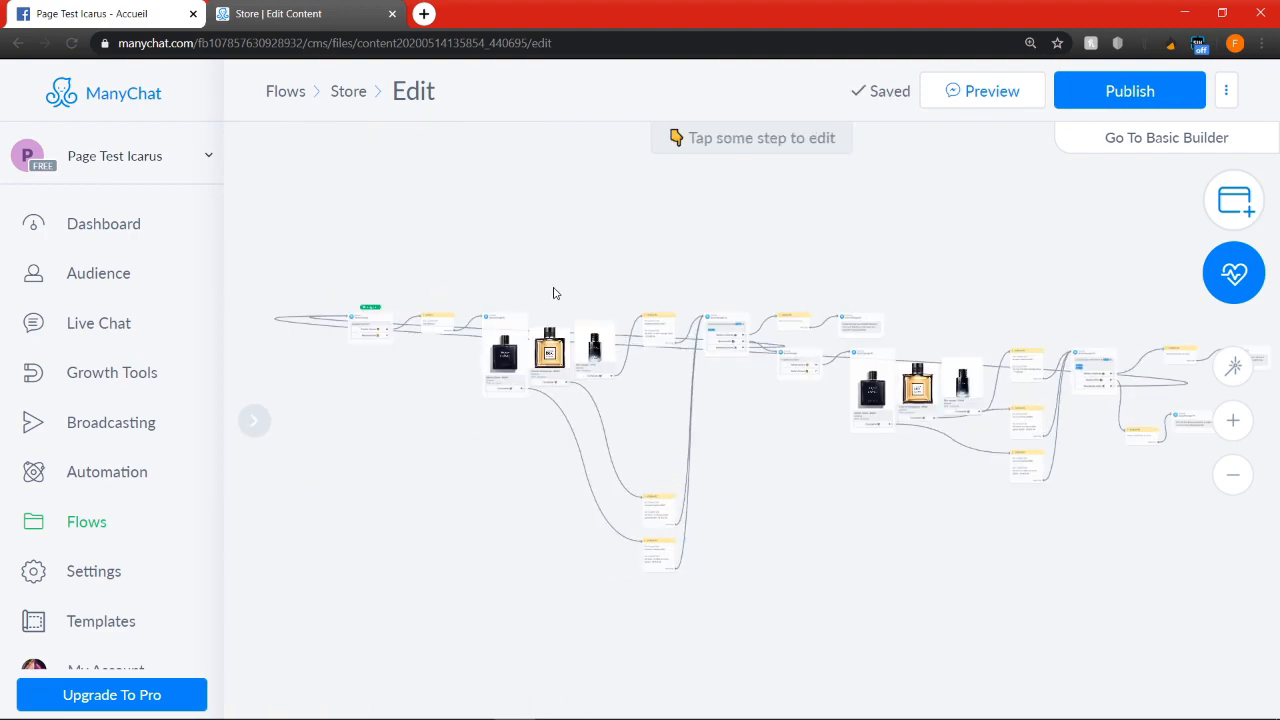
{"action": "scroll", "coordinate": [492, 278], "scroll_direction": "up", "scroll_amount": 2}
{"action": "left_click_drag", "start_coordinate": [843, 400], "coordinate": [728, 311]}
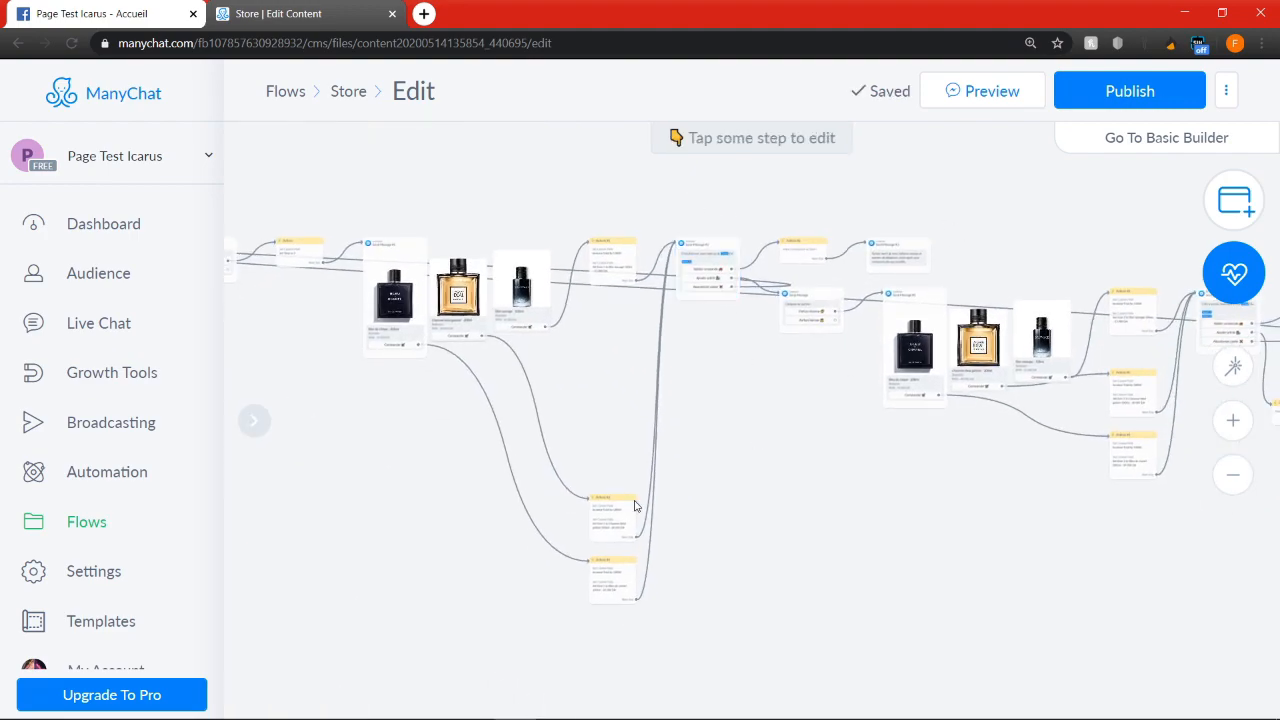
{"action": "left_click_drag", "start_coordinate": [620, 505], "coordinate": [621, 328]}
{"action": "left_click_drag", "start_coordinate": [617, 580], "coordinate": [615, 426]}
Link the "Parfum Femme" button of the starting step to the Actions step that sets Total to 0
{"action": "left_click_drag", "start_coordinate": [469, 420], "coordinate": [643, 460]}
{"action": "scroll", "coordinate": [355, 329], "scroll_direction": "up", "scroll_amount": 5}
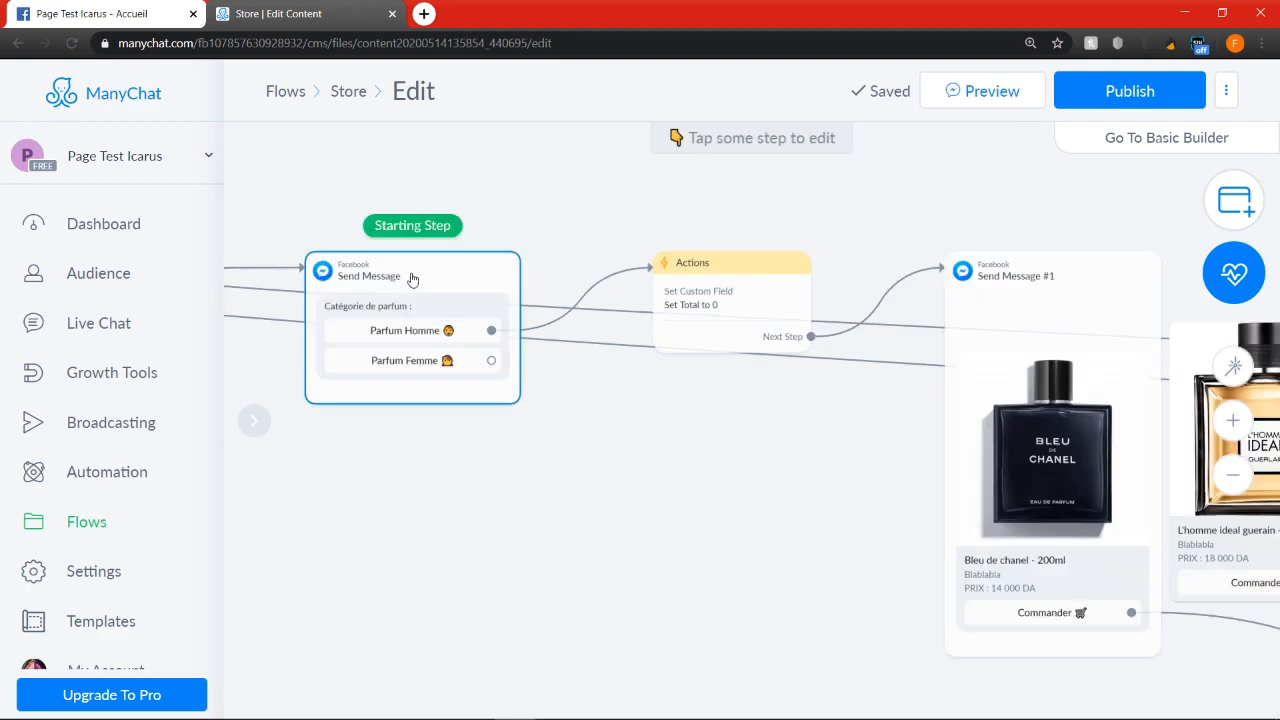
{"action": "left_click", "coordinate": [500, 366]}
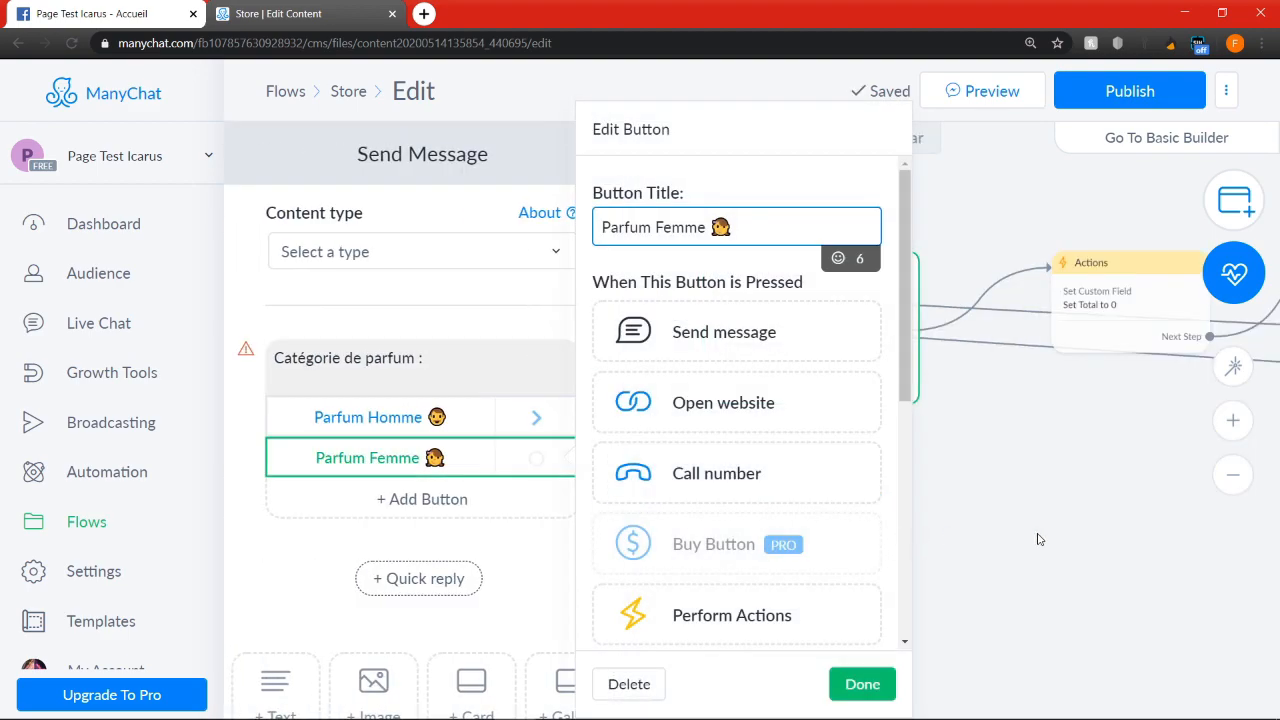
{"action": "left_click", "coordinate": [1038, 537]}
{"action": "scroll", "coordinate": [1031, 543], "scroll_direction": "down", "scroll_amount": 5}
{"action": "left_click_drag", "start_coordinate": [1028, 545], "coordinate": [819, 348]}
{"action": "scroll", "coordinate": [819, 348], "scroll_direction": "down", "scroll_amount": 2}
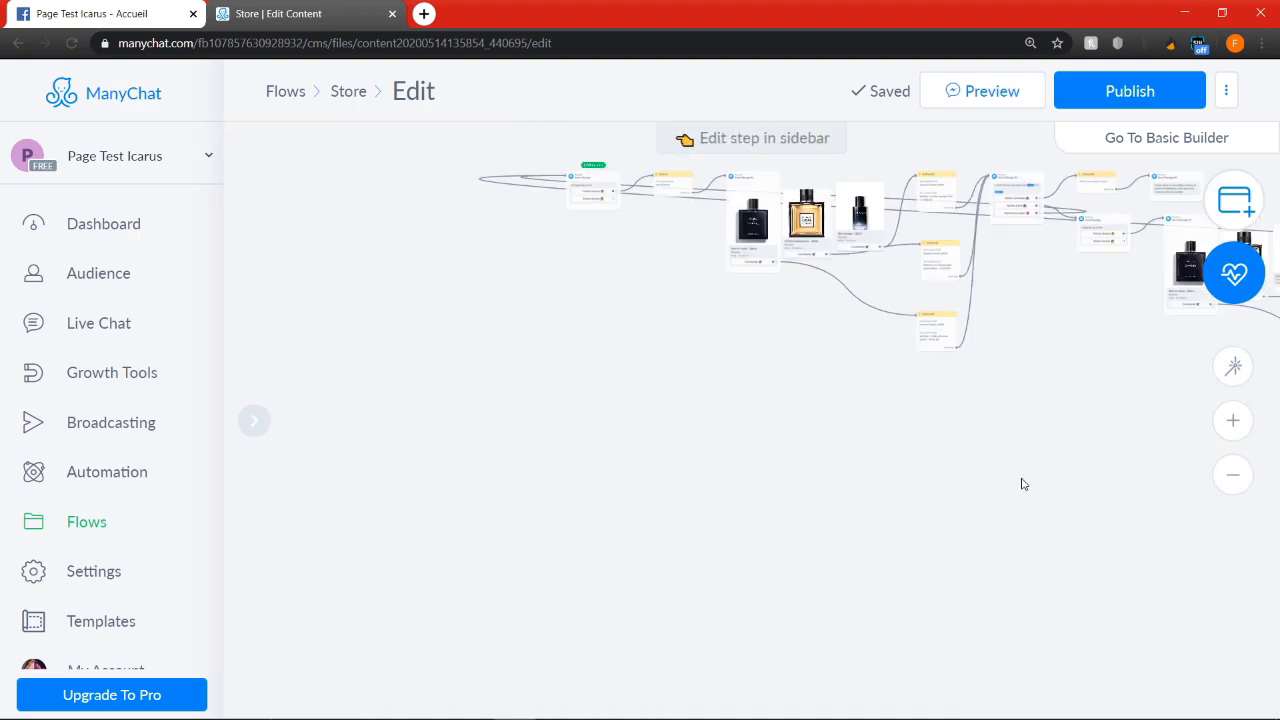
{"action": "scroll", "coordinate": [1016, 476], "scroll_direction": "up", "scroll_amount": 1}
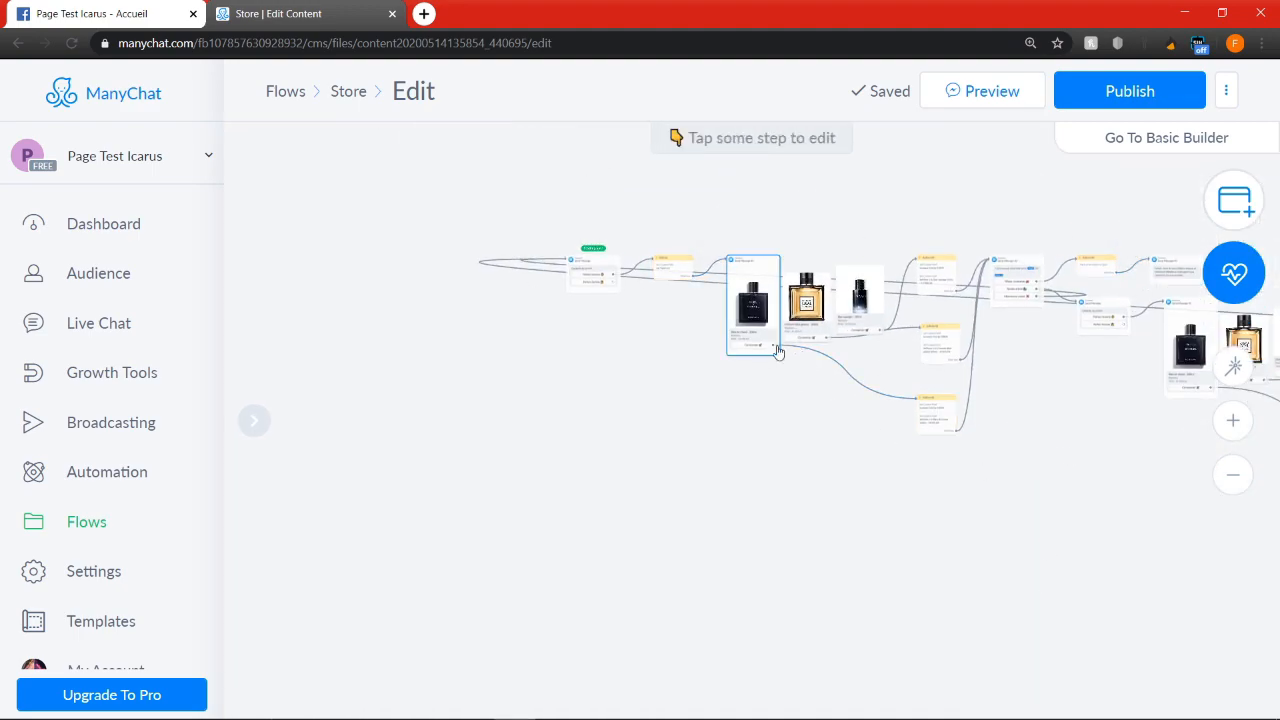
{"action": "scroll", "coordinate": [618, 293], "scroll_direction": "up", "scroll_amount": 5}
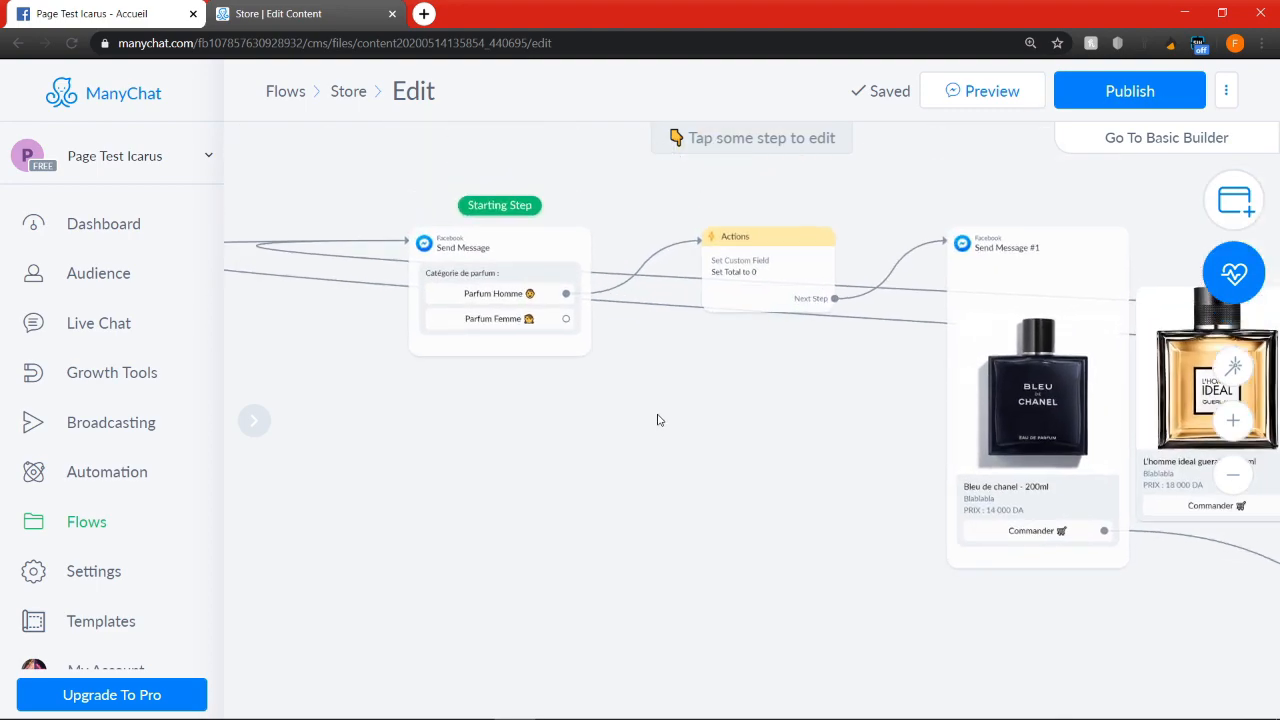
{"action": "left_click", "coordinate": [566, 318]}
{"action": "left_click", "coordinate": [791, 286]}
Link the "Parfum Femme" button of the add-article category message to its perfume gallery message
{"action": "scroll", "coordinate": [791, 290], "scroll_direction": "down", "scroll_amount": 3}
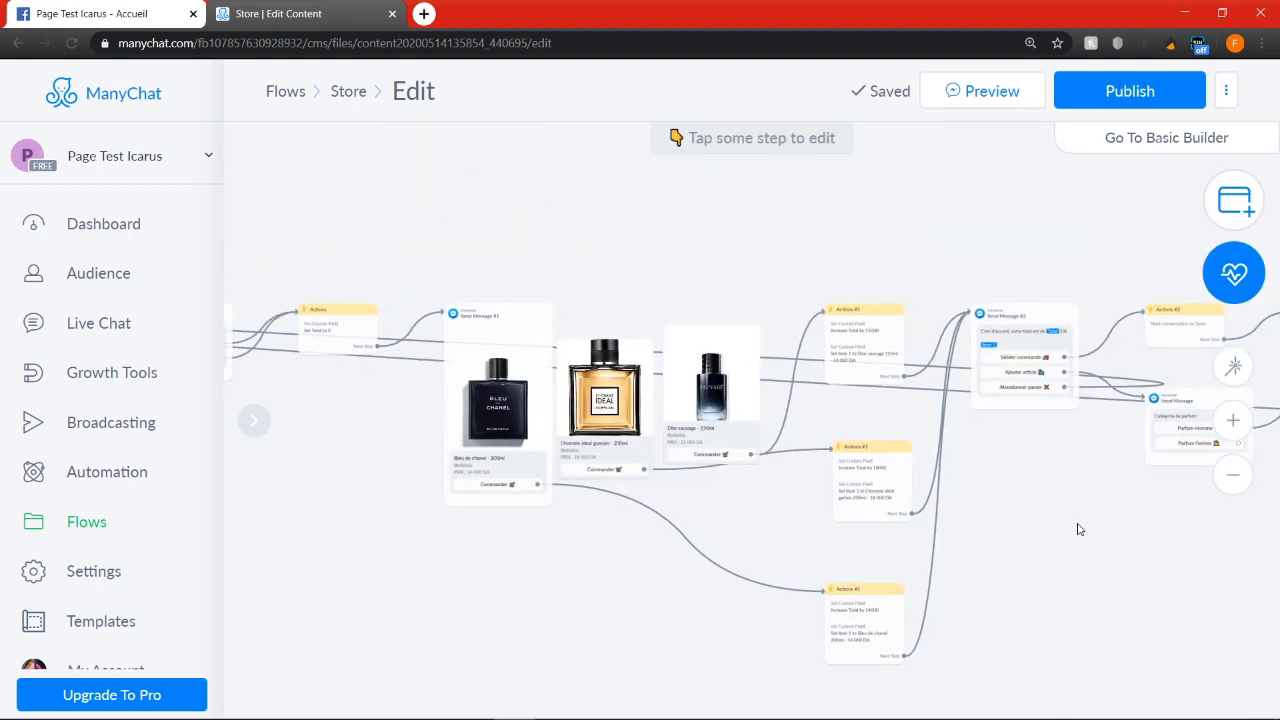
{"action": "left_click_drag", "start_coordinate": [1091, 526], "coordinate": [757, 503]}
{"action": "left_click", "coordinate": [884, 423]}
{"action": "left_click", "coordinate": [1005, 456]}
{"action": "scroll", "coordinate": [1006, 460], "scroll_direction": "down", "scroll_amount": 1}
{"action": "scroll", "coordinate": [899, 547], "scroll_direction": "up", "scroll_amount": 1}
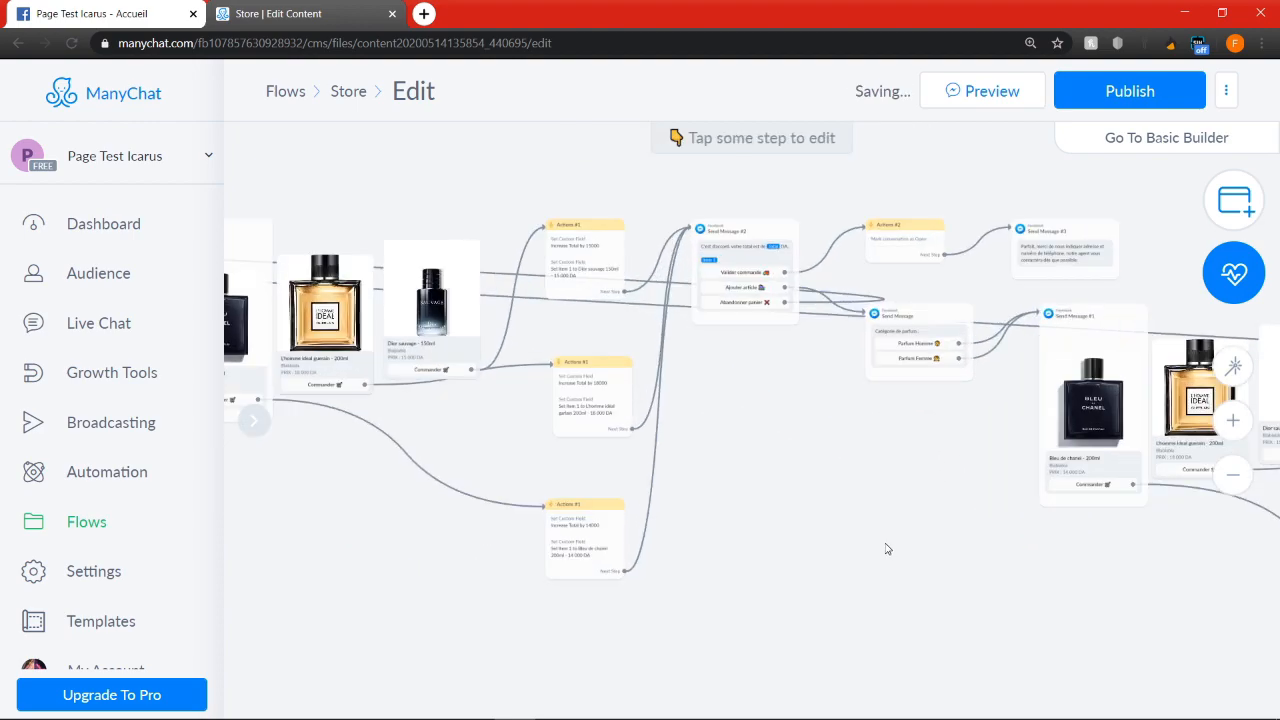
Review the flow from the starting step through the first perfume cards and their actions to the order total message
{"action": "scroll", "coordinate": [886, 548], "scroll_direction": "down", "scroll_amount": 2}
{"action": "left_click_drag", "start_coordinate": [574, 277], "coordinate": [799, 302]}
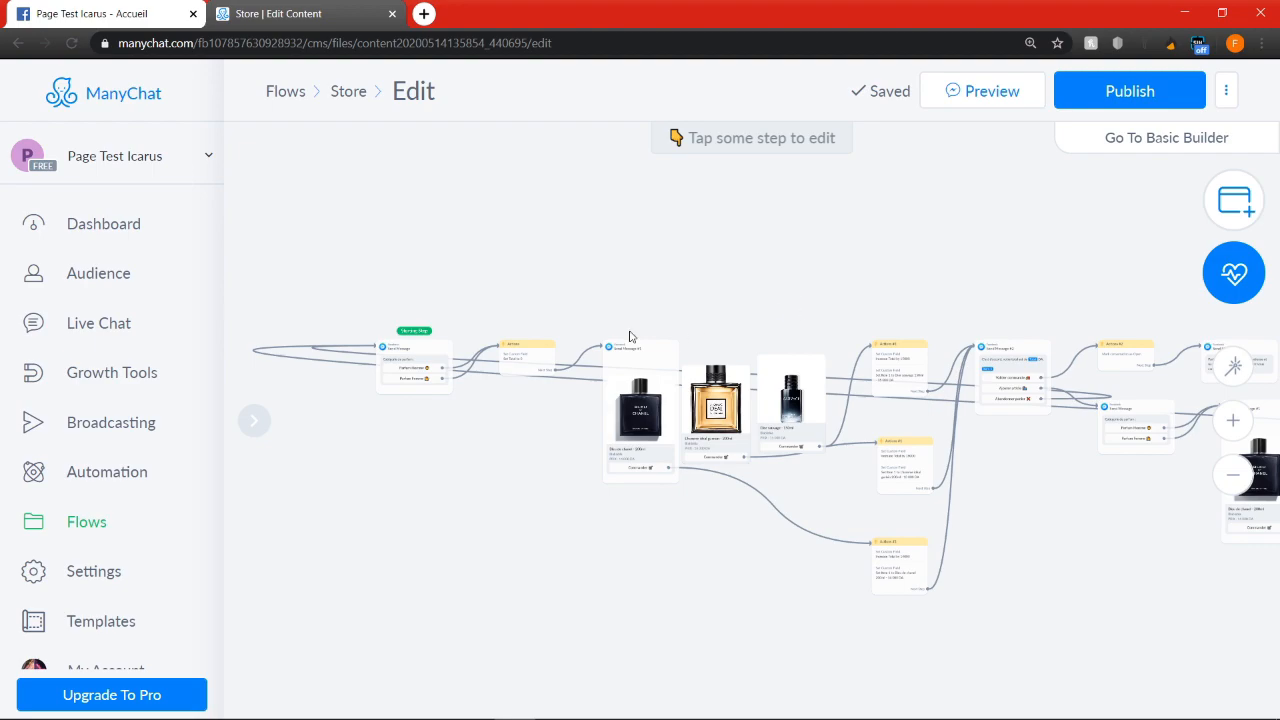
{"action": "scroll", "coordinate": [630, 337], "scroll_direction": "down", "scroll_amount": 1}
{"action": "left_click_drag", "start_coordinate": [809, 460], "coordinate": [700, 460]}
{"action": "scroll", "coordinate": [633, 428], "scroll_direction": "down", "scroll_amount": 2}
{"action": "scroll", "coordinate": [414, 300], "scroll_direction": "up", "scroll_amount": 2}
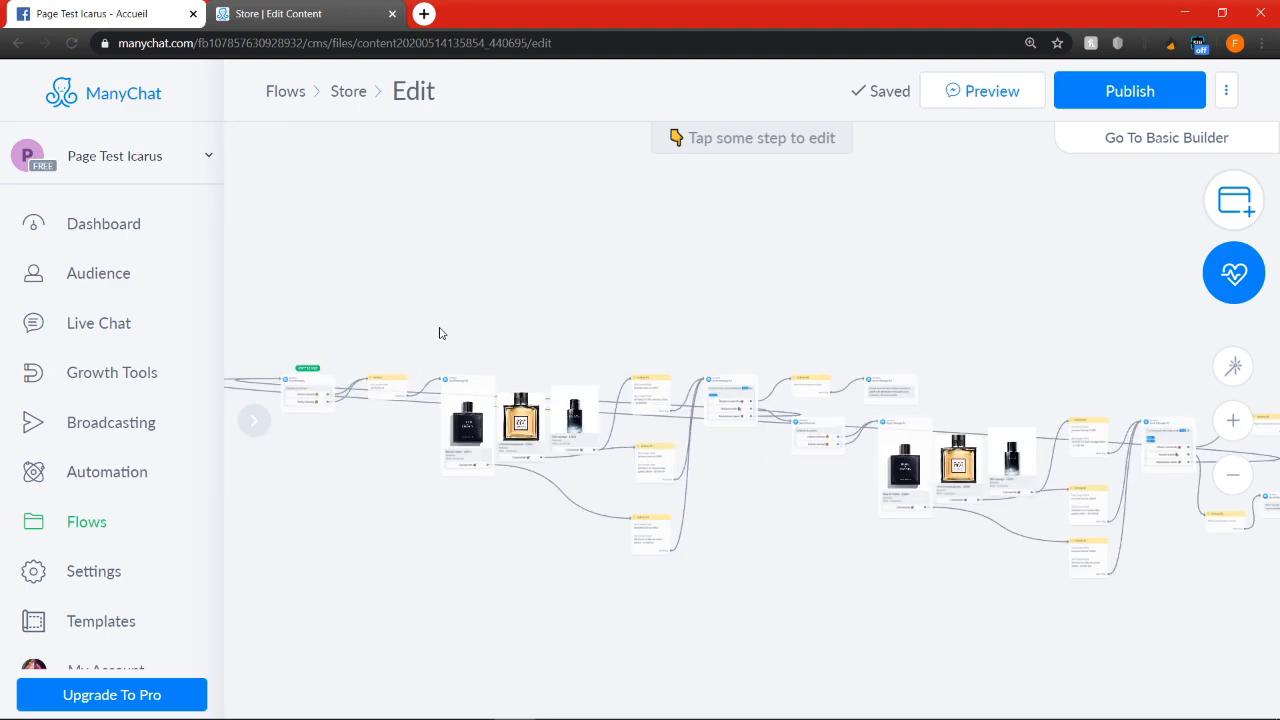
{"action": "scroll", "coordinate": [402, 374], "scroll_direction": "up", "scroll_amount": 3}
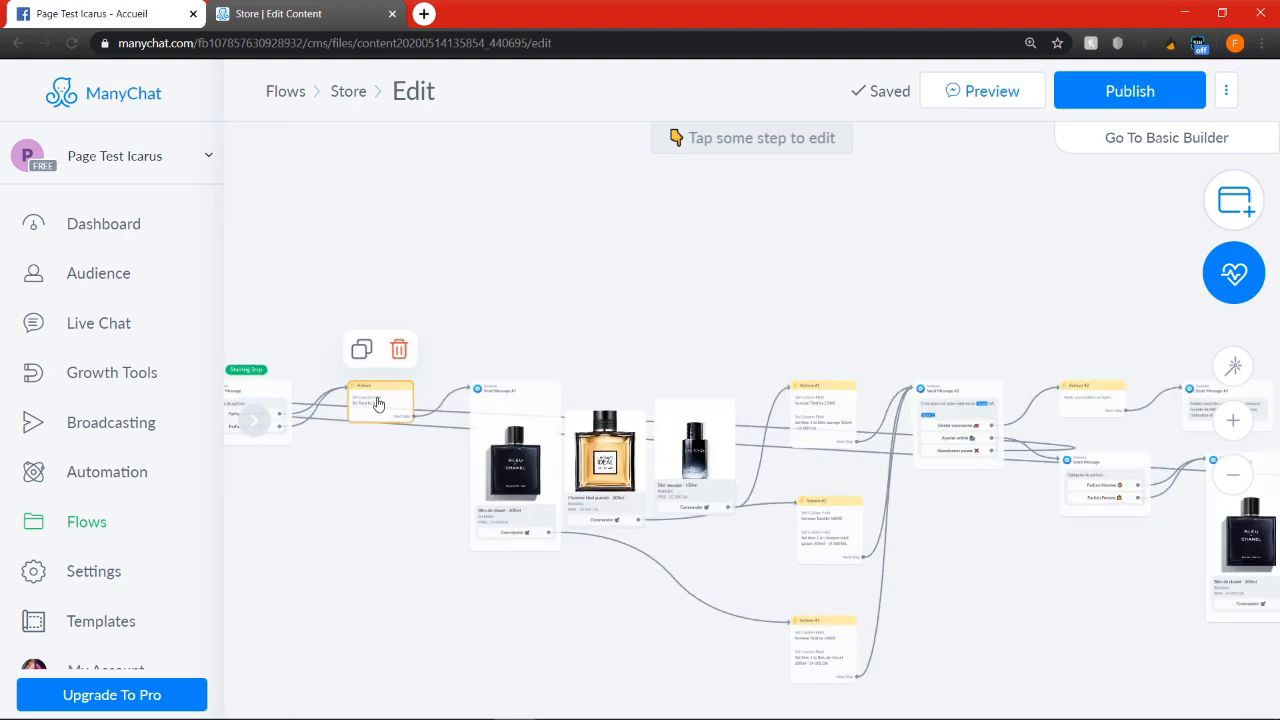
{"action": "mouse_move", "coordinate": [527, 417]}
{"action": "left_click_drag", "start_coordinate": [340, 509], "coordinate": [569, 491]}
{"action": "scroll", "coordinate": [745, 520], "scroll_direction": "up", "scroll_amount": 2}
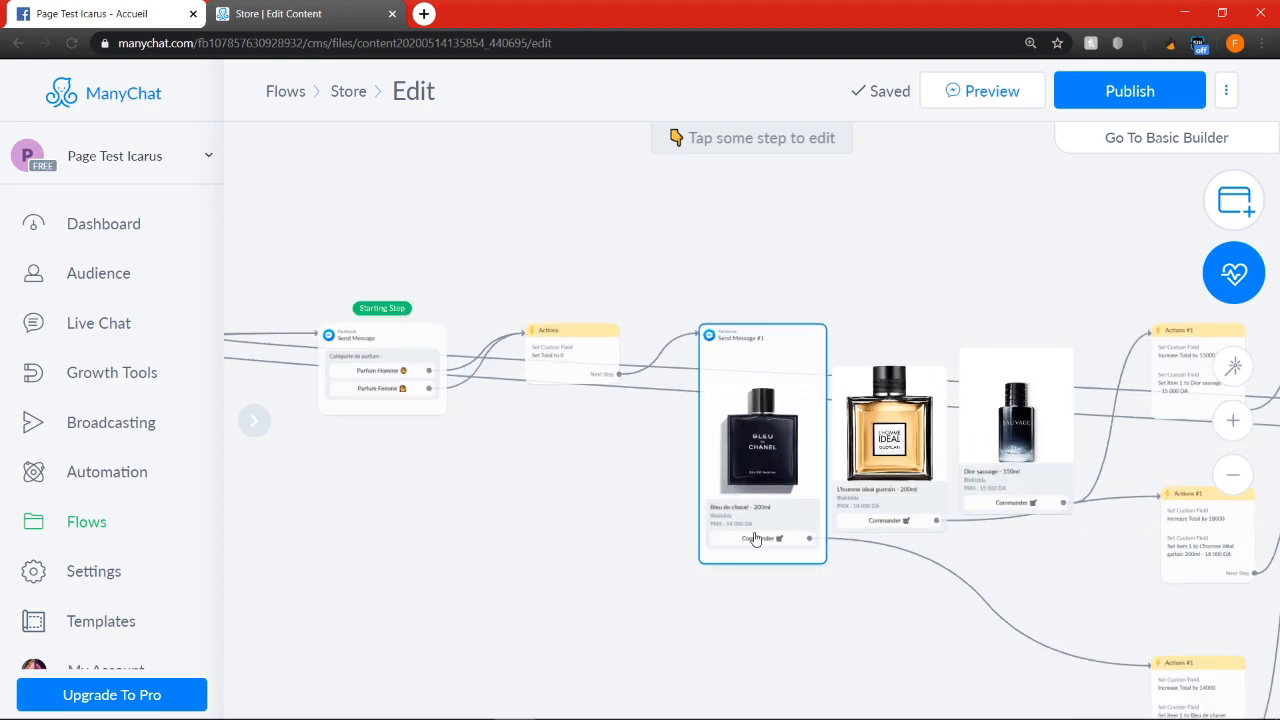
{"action": "left_click_drag", "start_coordinate": [1037, 604], "coordinate": [750, 508]}
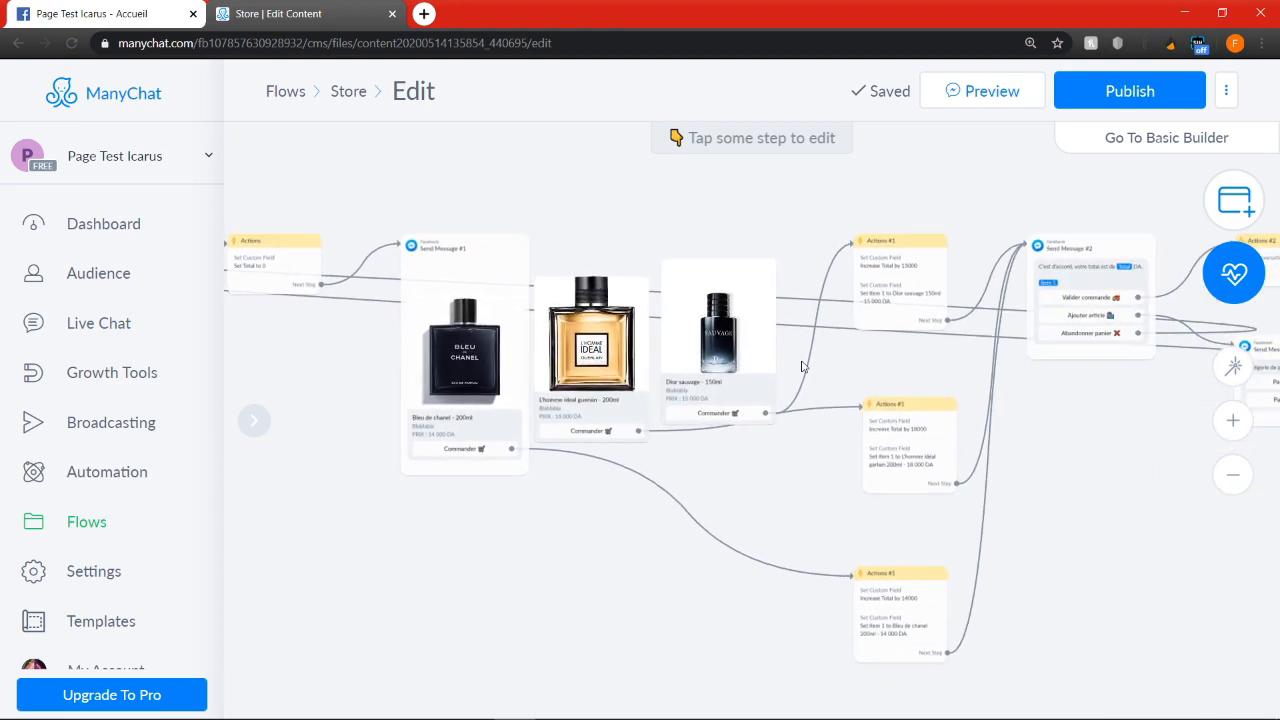
{"action": "scroll", "coordinate": [750, 370], "scroll_direction": "down", "scroll_amount": 3}
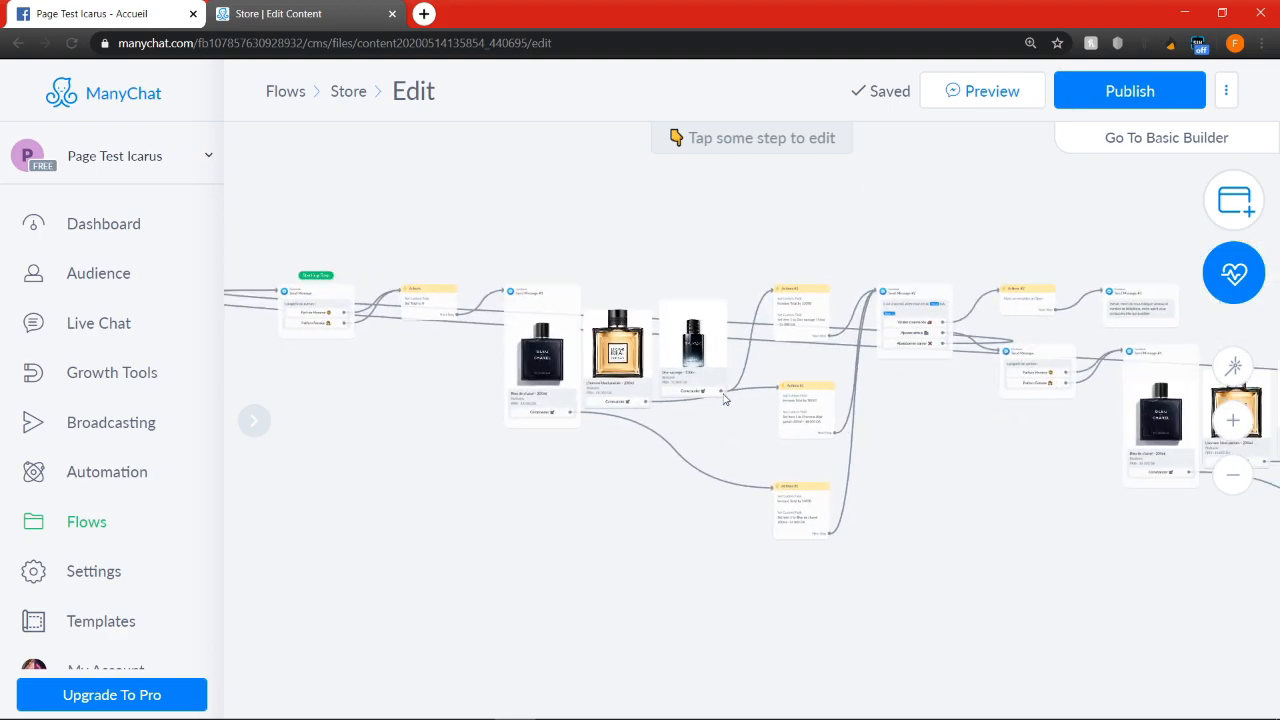
Add an Add Tag action with the tag "client" to the Actions #2 step behind the first "Valider commande" button
{"action": "scroll", "coordinate": [860, 415], "scroll_direction": "up", "scroll_amount": 5}
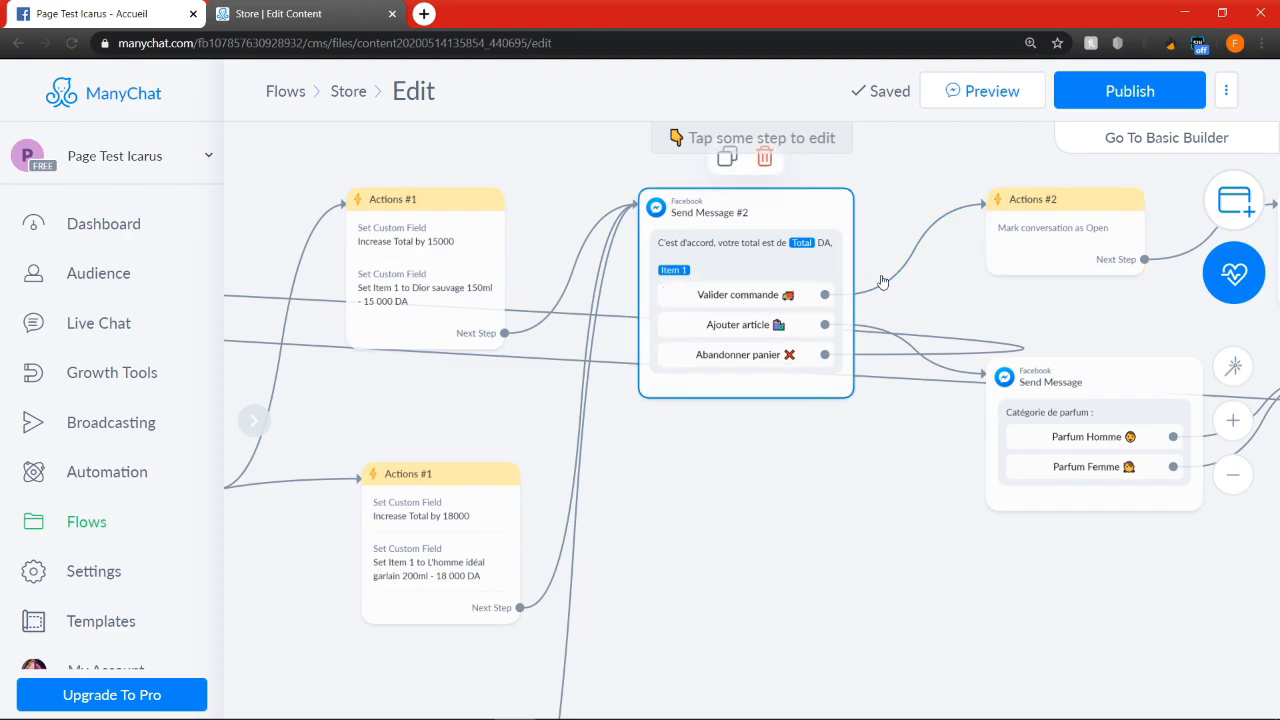
{"action": "left_click", "coordinate": [1038, 245]}
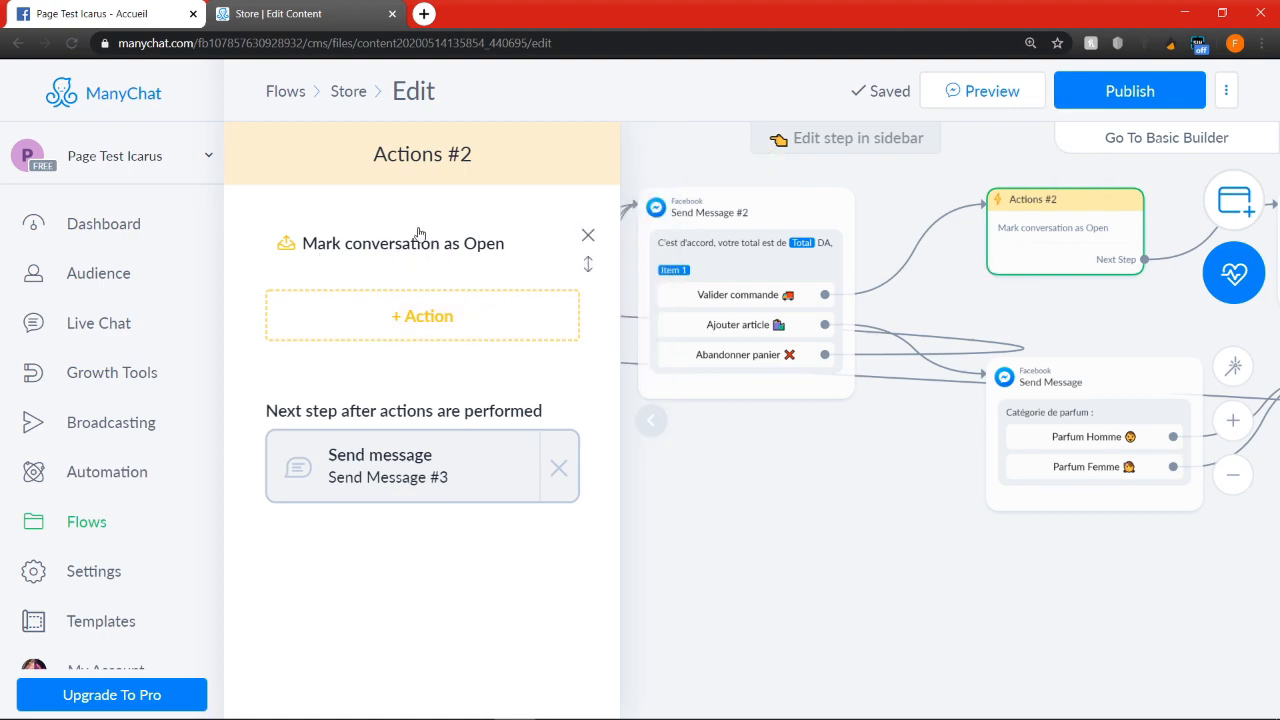
{"action": "left_click", "coordinate": [429, 317]}
{"action": "left_click", "coordinate": [340, 369]}
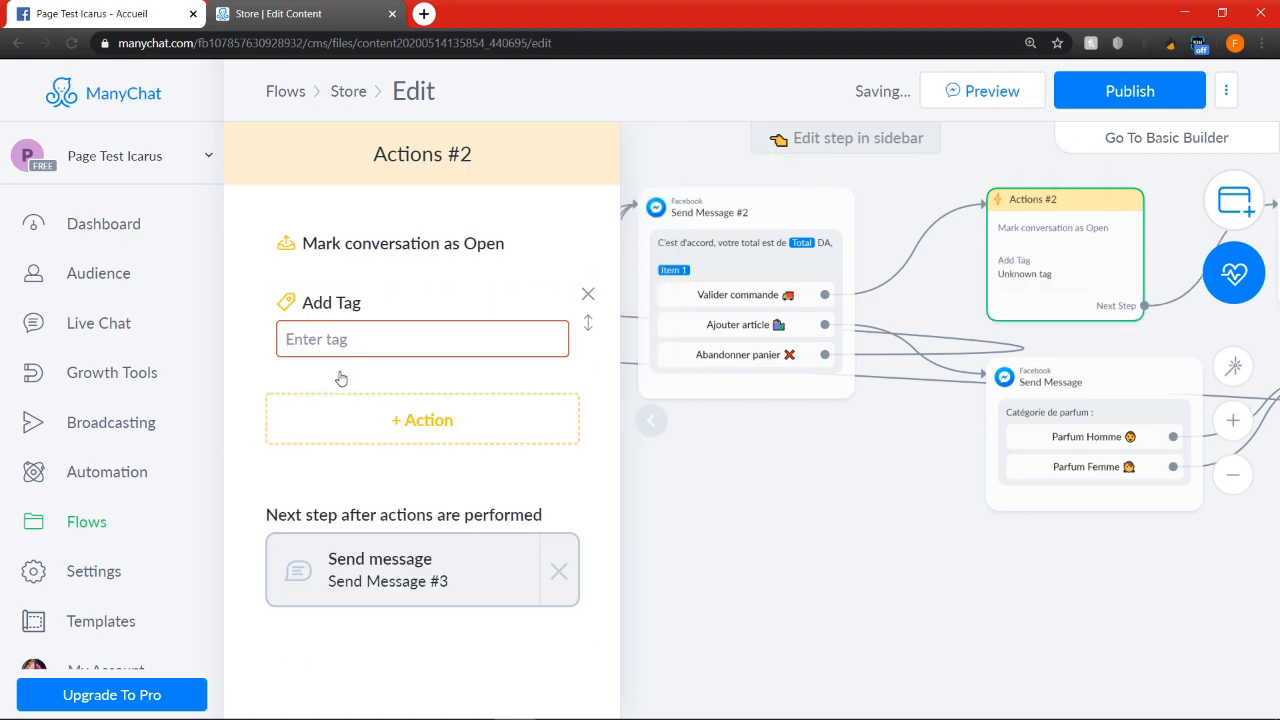
{"action": "left_click", "coordinate": [380, 339]}
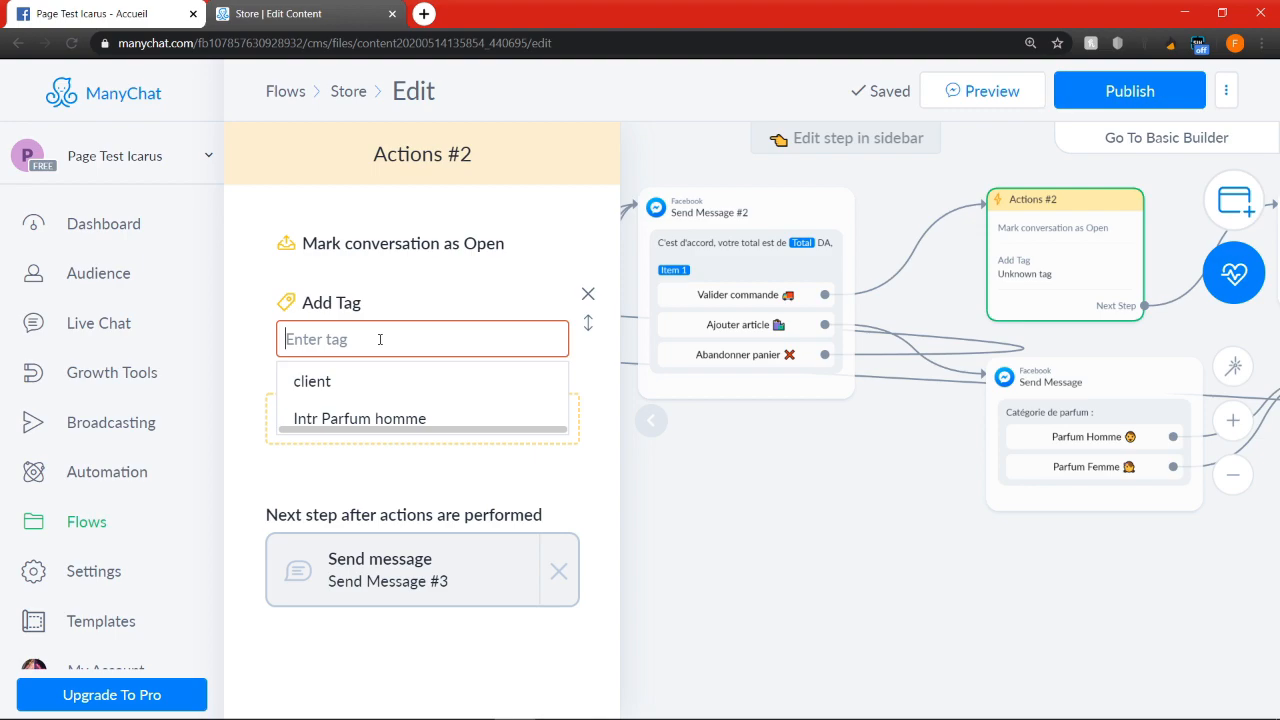
{"action": "left_click", "coordinate": [350, 383]}
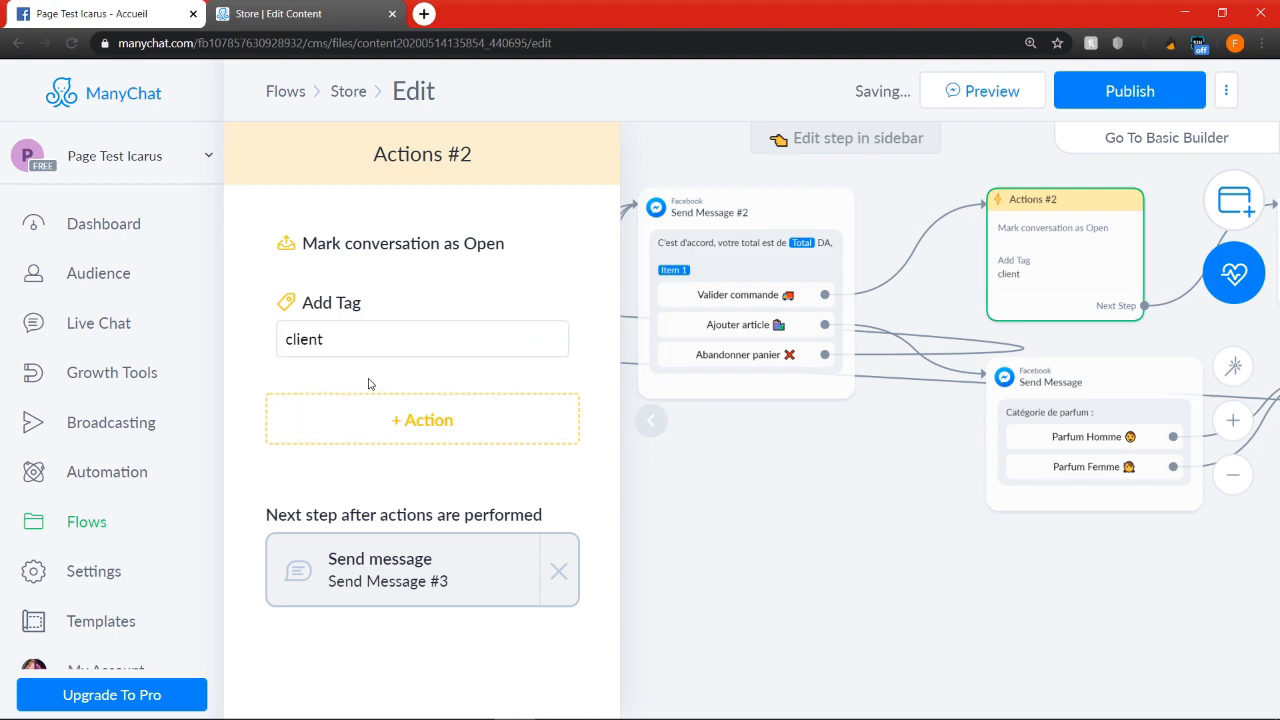
Examine the tagged Actions #2 step and the connected steps around it, including the Dior sauvage Actions #1 step
{"action": "scroll", "coordinate": [881, 451], "scroll_direction": "down", "scroll_amount": 1}
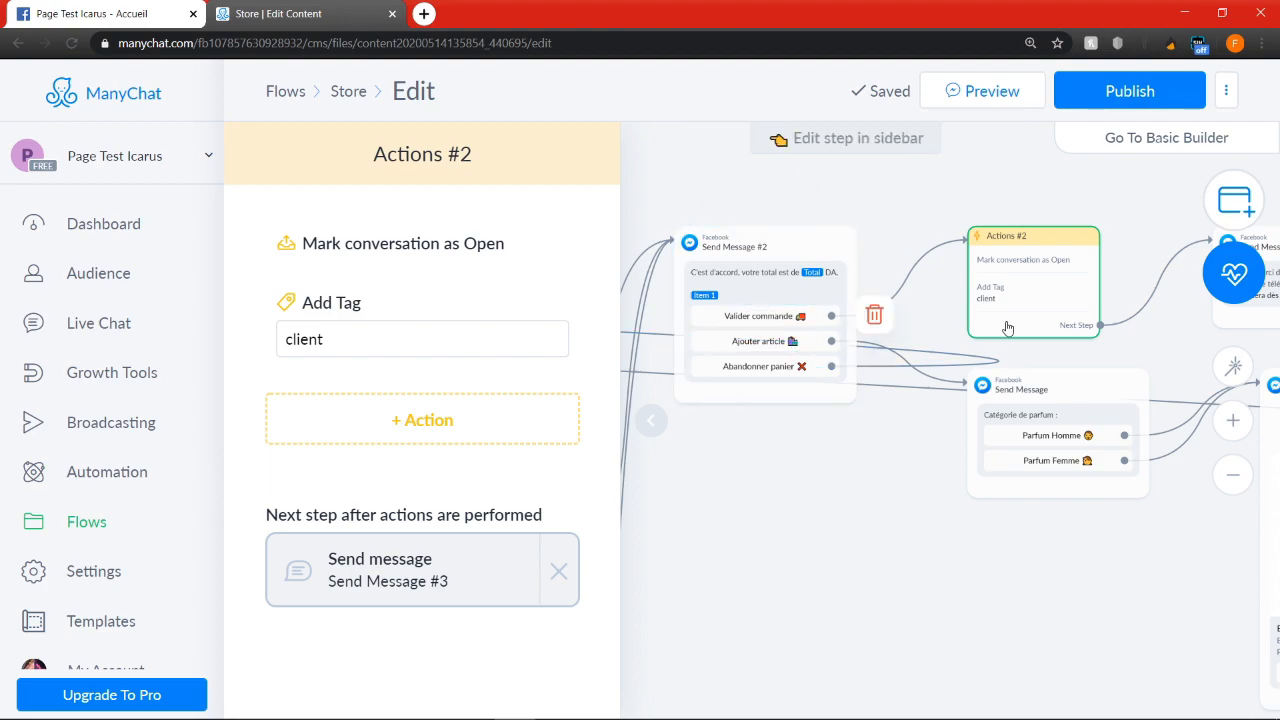
{"action": "scroll", "coordinate": [1018, 302], "scroll_direction": "down", "scroll_amount": 2}
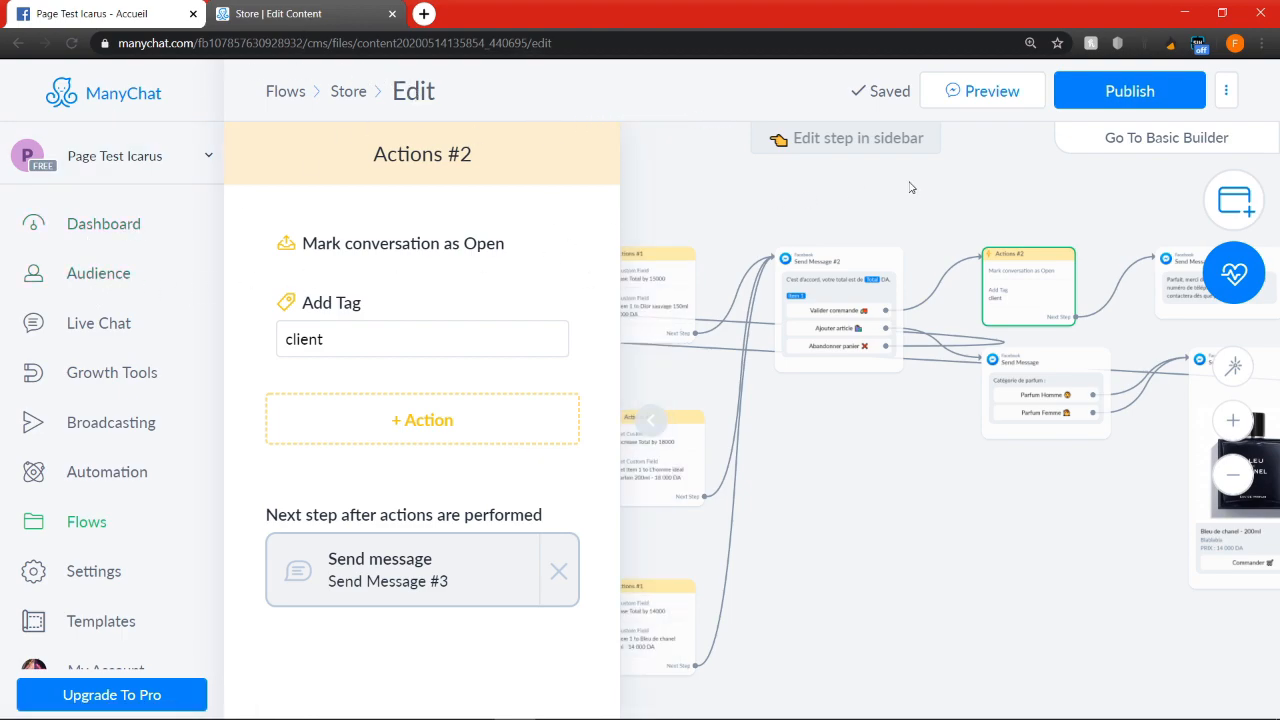
{"action": "scroll", "coordinate": [1096, 518], "scroll_direction": "down", "scroll_amount": 3}
{"action": "left_click_drag", "start_coordinate": [1096, 518], "coordinate": [893, 515]}
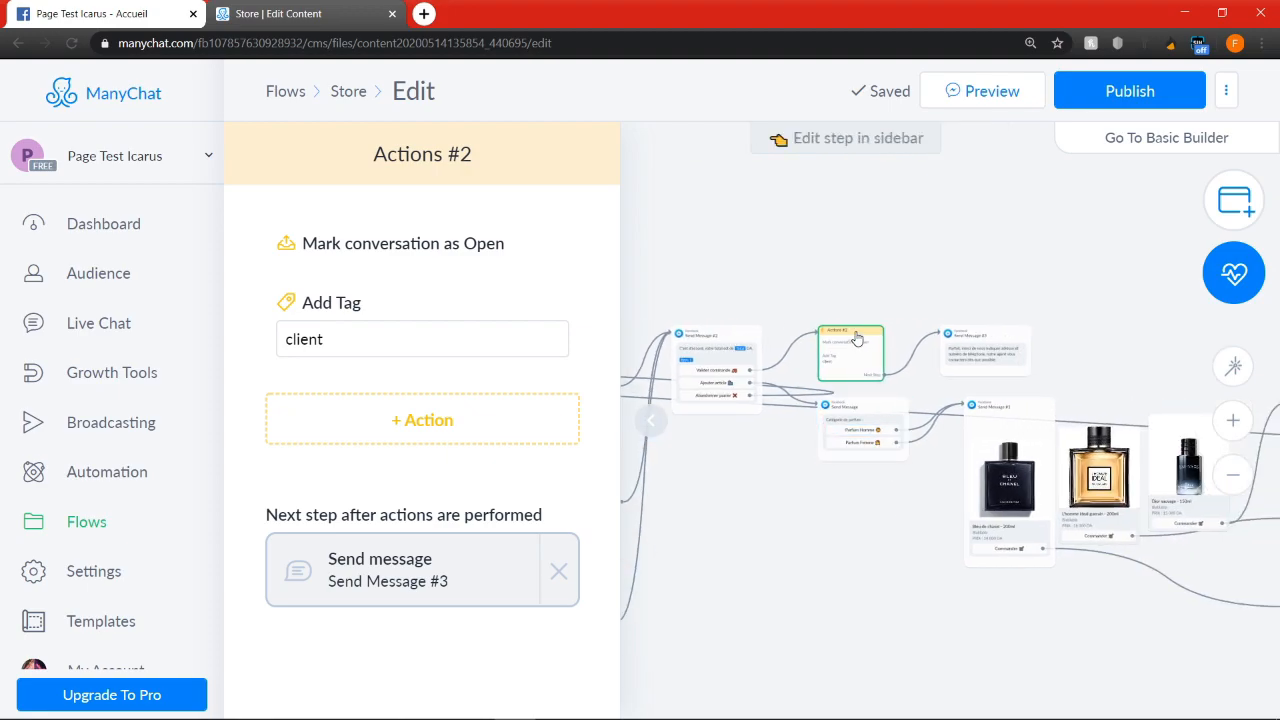
{"action": "scroll", "coordinate": [856, 338], "scroll_direction": "up", "scroll_amount": 5}
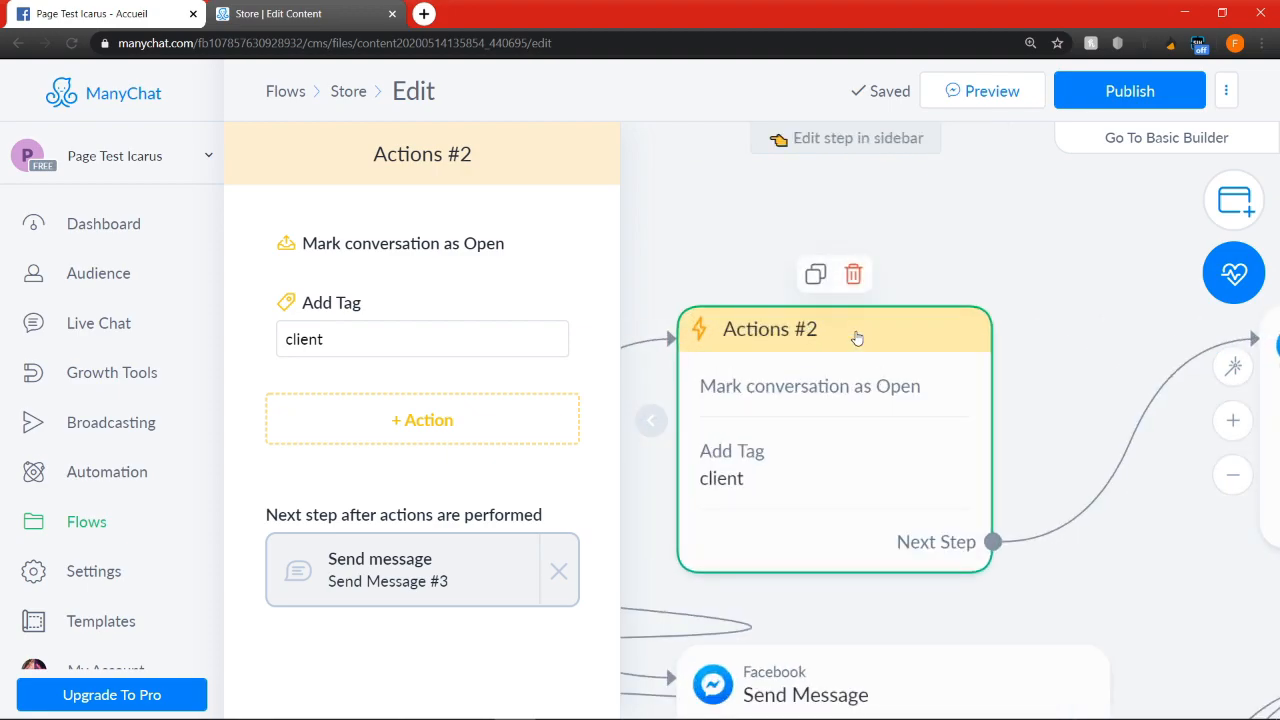
{"action": "scroll", "coordinate": [856, 338], "scroll_direction": "down", "scroll_amount": 6}
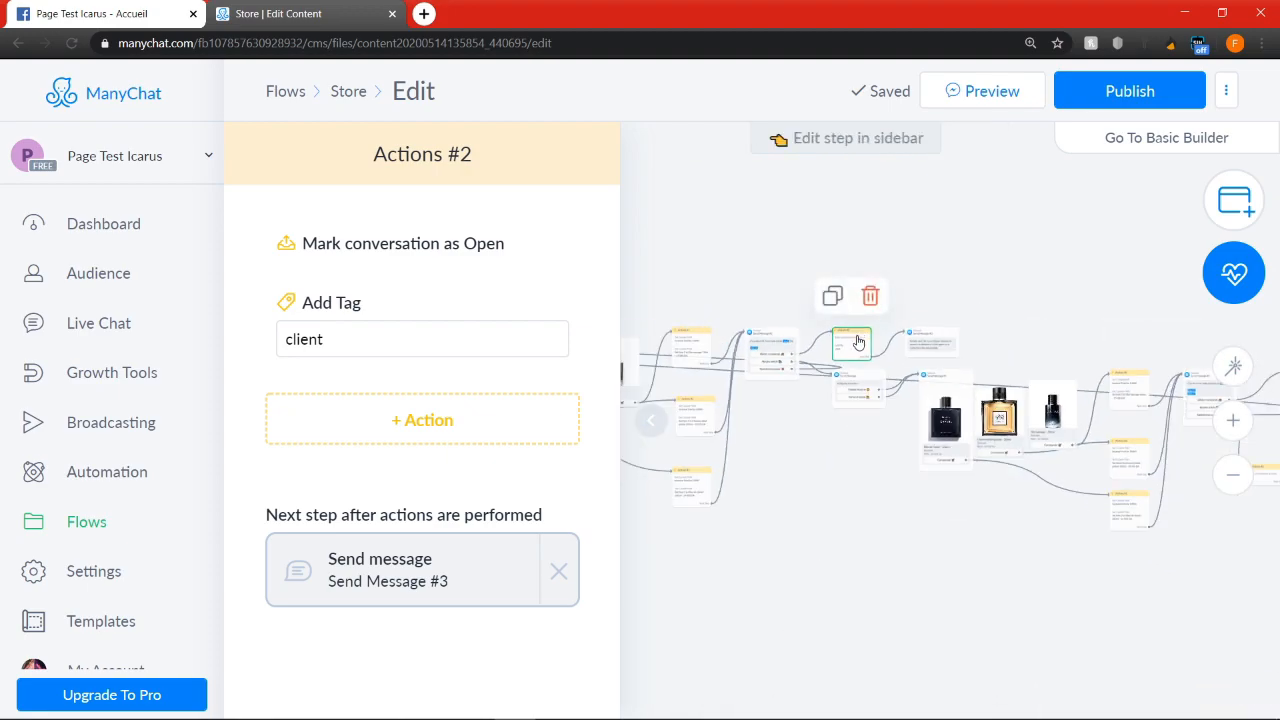
{"action": "left_click", "coordinate": [885, 515]}
{"action": "left_click_drag", "start_coordinate": [1030, 523], "coordinate": [866, 506]}
{"action": "scroll", "coordinate": [866, 506], "scroll_direction": "down", "scroll_amount": 1}
{"action": "scroll", "coordinate": [679, 402], "scroll_direction": "up", "scroll_amount": 2}
{"action": "scroll", "coordinate": [625, 365], "scroll_direction": "up", "scroll_amount": 4}
{"action": "left_click_drag", "start_coordinate": [554, 210], "coordinate": [687, 210]}
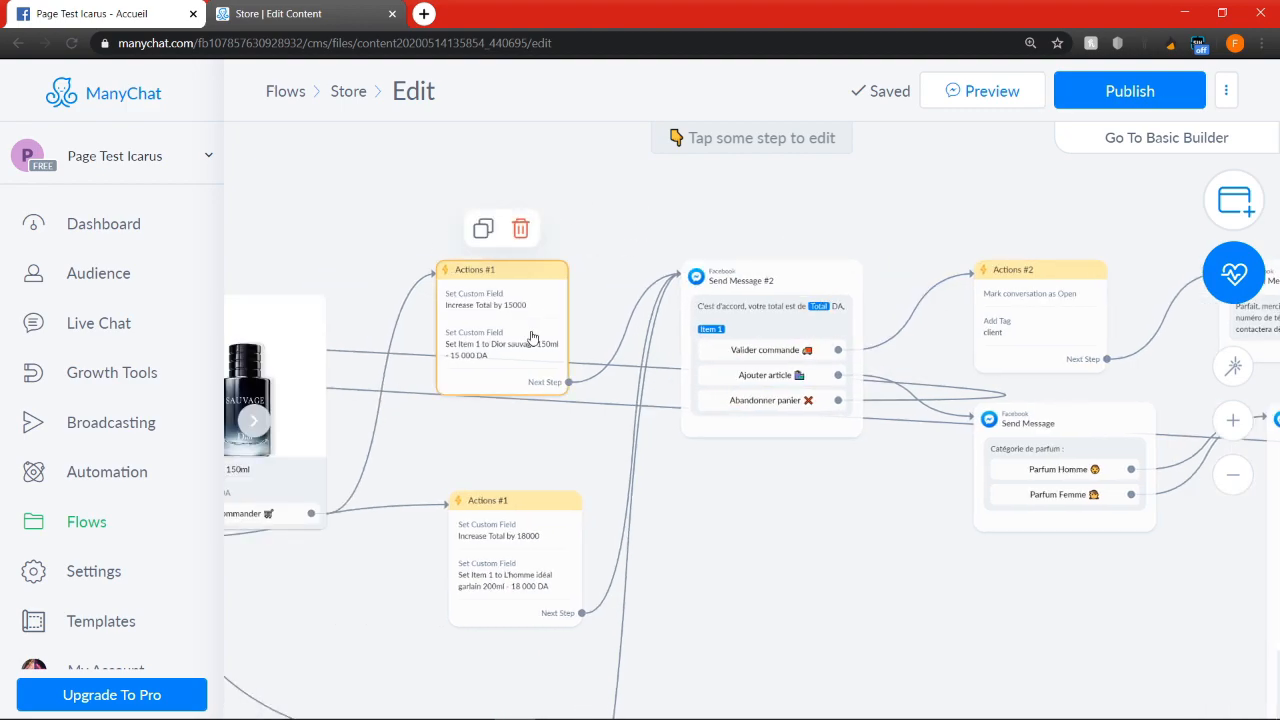
{"action": "left_click", "coordinate": [533, 337]}
{"action": "left_click", "coordinate": [723, 217]}
Add an Add Tag action with the tag "Intr Parfum homme" to the Actions step following the starting message
{"action": "scroll", "coordinate": [723, 217], "scroll_direction": "down", "scroll_amount": 3}
{"action": "left_click_drag", "start_coordinate": [447, 558], "coordinate": [773, 617]}
{"action": "scroll", "coordinate": [500, 400], "scroll_direction": "up", "scroll_amount": 3}
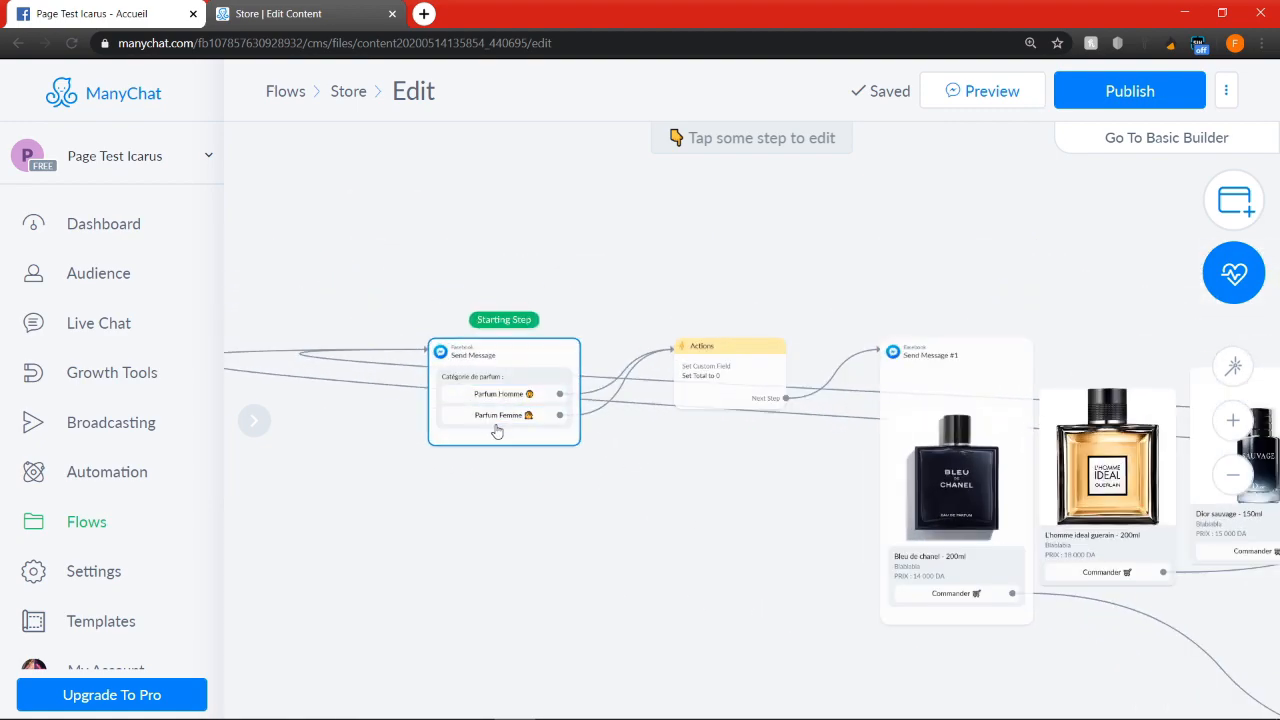
{"action": "left_click", "coordinate": [714, 379]}
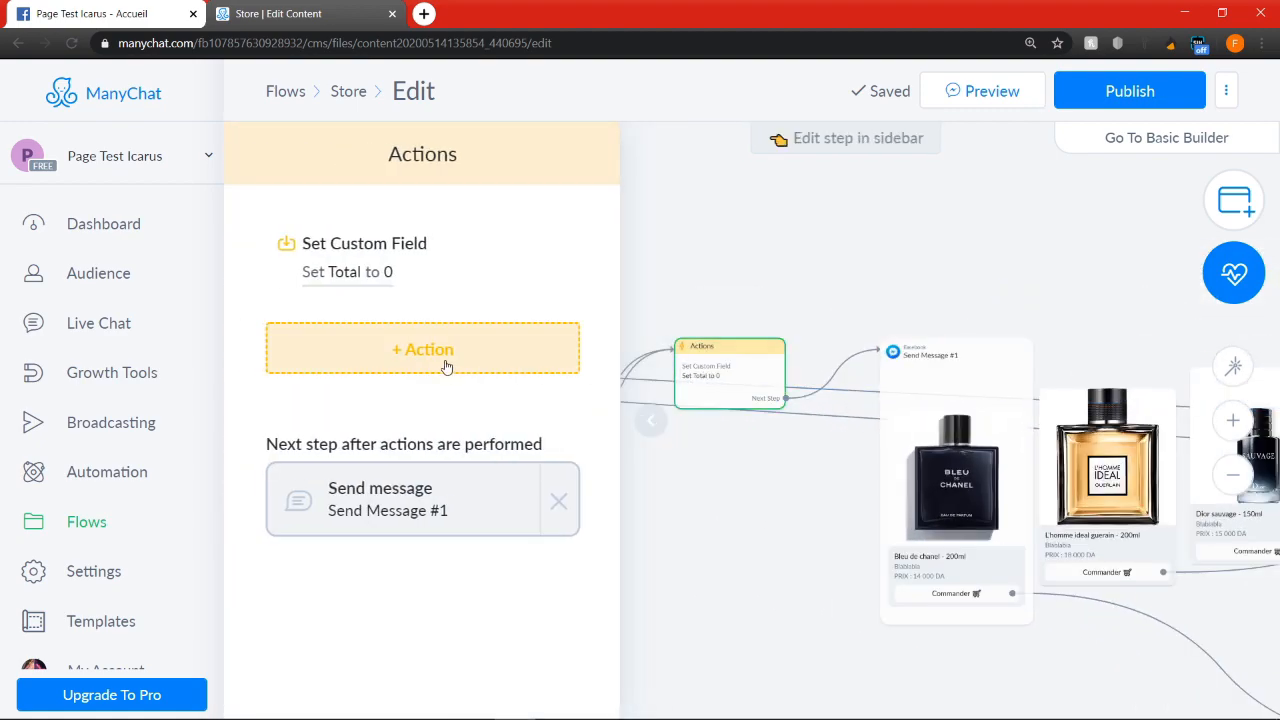
{"action": "left_click", "coordinate": [450, 355]}
{"action": "left_click", "coordinate": [369, 399]}
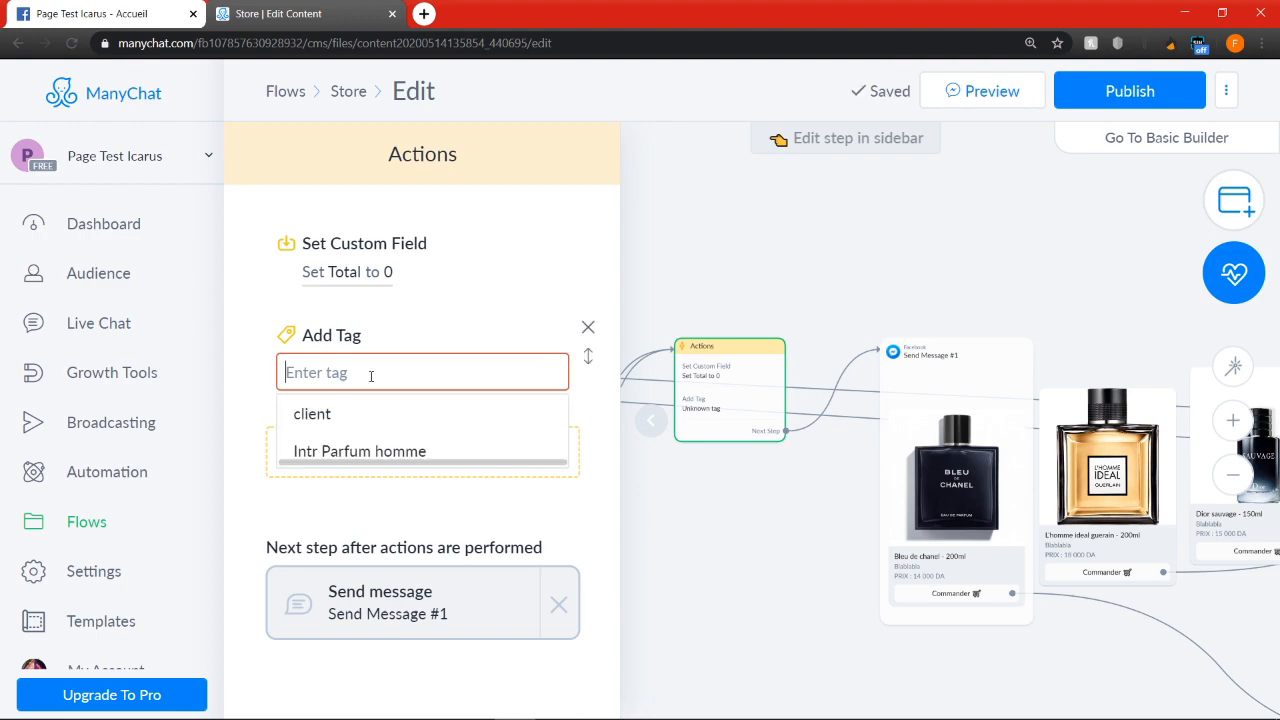
{"action": "left_click", "coordinate": [385, 454]}
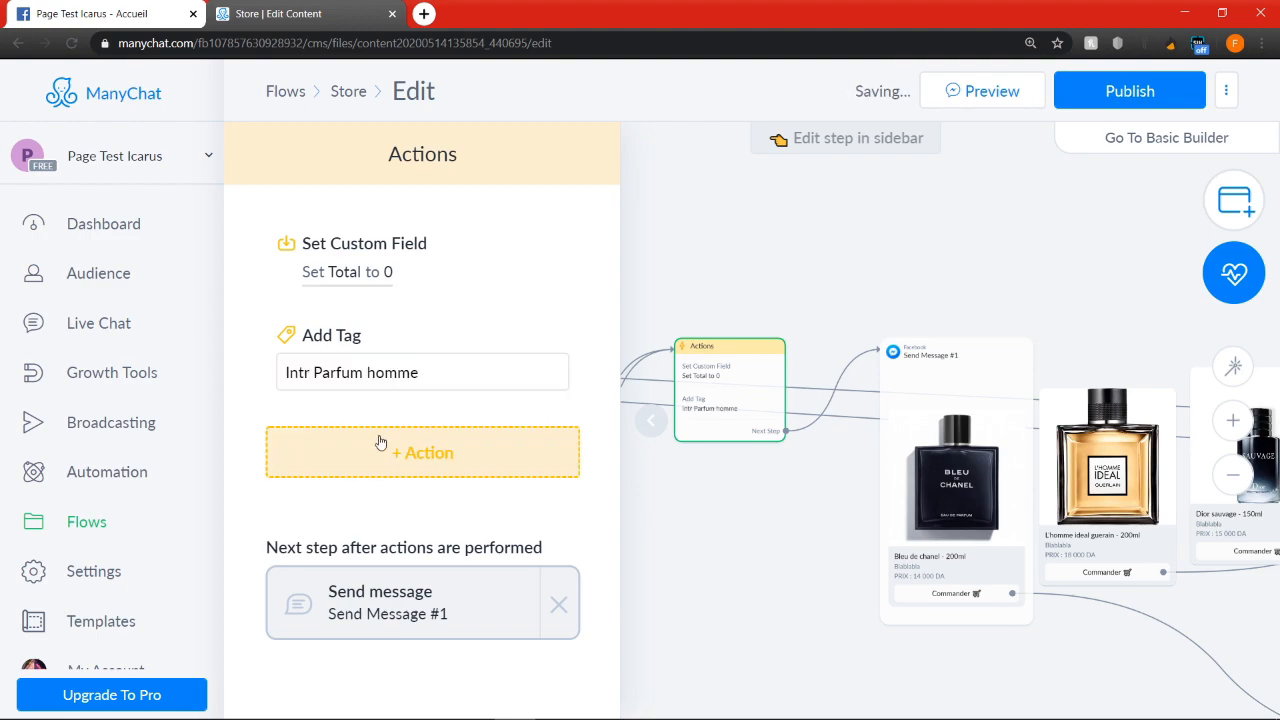
{"action": "left_click", "coordinate": [780, 586]}
{"action": "scroll", "coordinate": [780, 586], "scroll_direction": "down", "scroll_amount": 3}
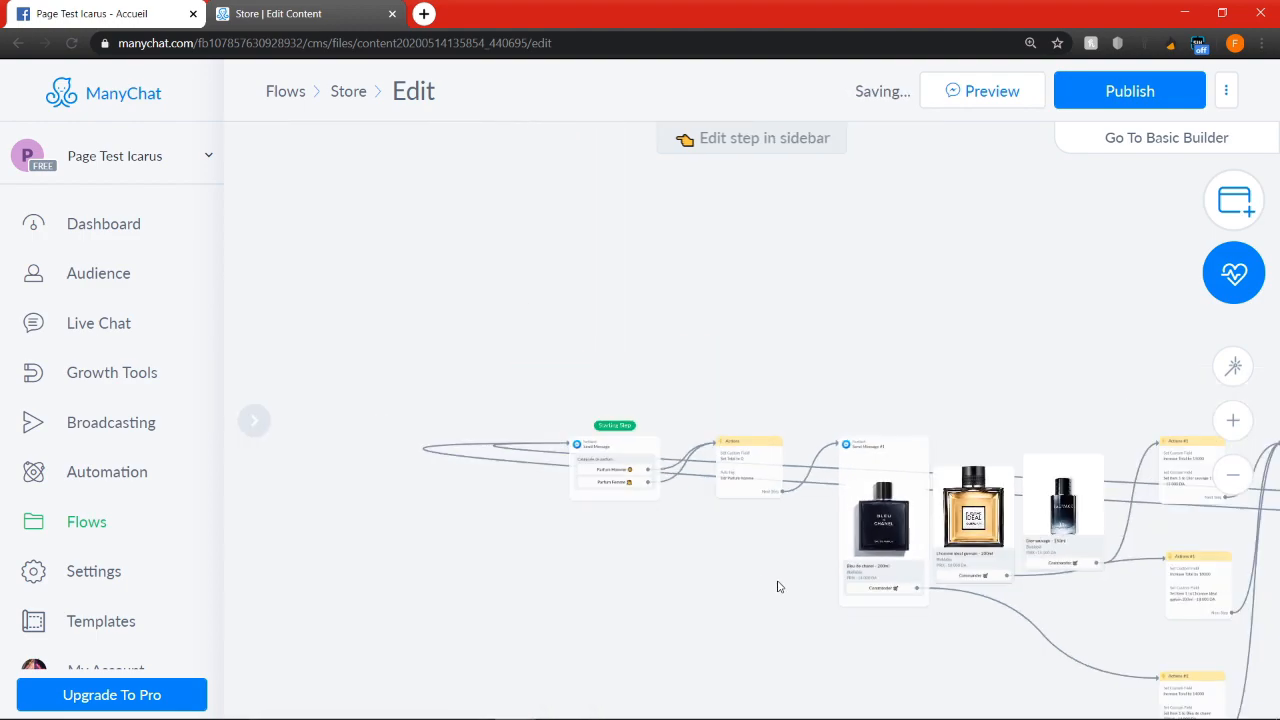
{"action": "left_click_drag", "start_coordinate": [1094, 580], "coordinate": [651, 426]}
{"action": "left_click_drag", "start_coordinate": [1042, 486], "coordinate": [589, 470]}
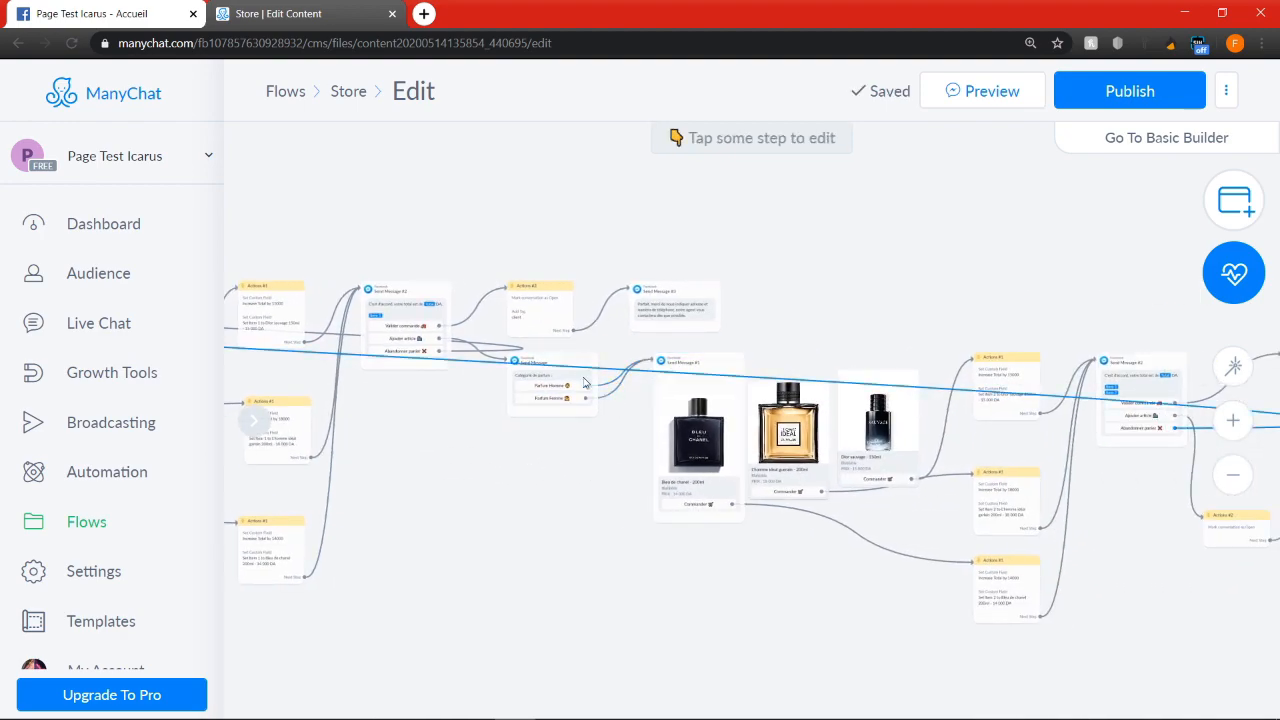
{"action": "scroll", "coordinate": [966, 518], "scroll_direction": "down", "scroll_amount": 3}
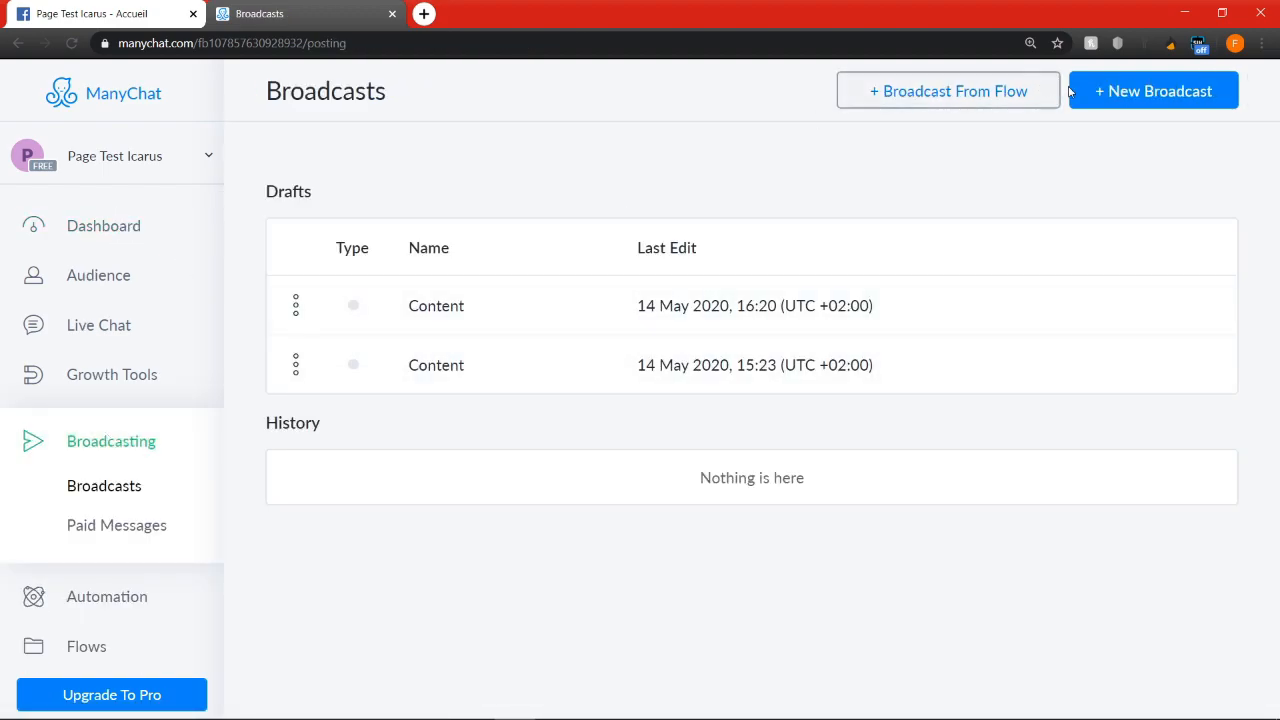
Start a new broadcast for Messenger subscribers
{"action": "left_click", "coordinate": [1180, 100]}
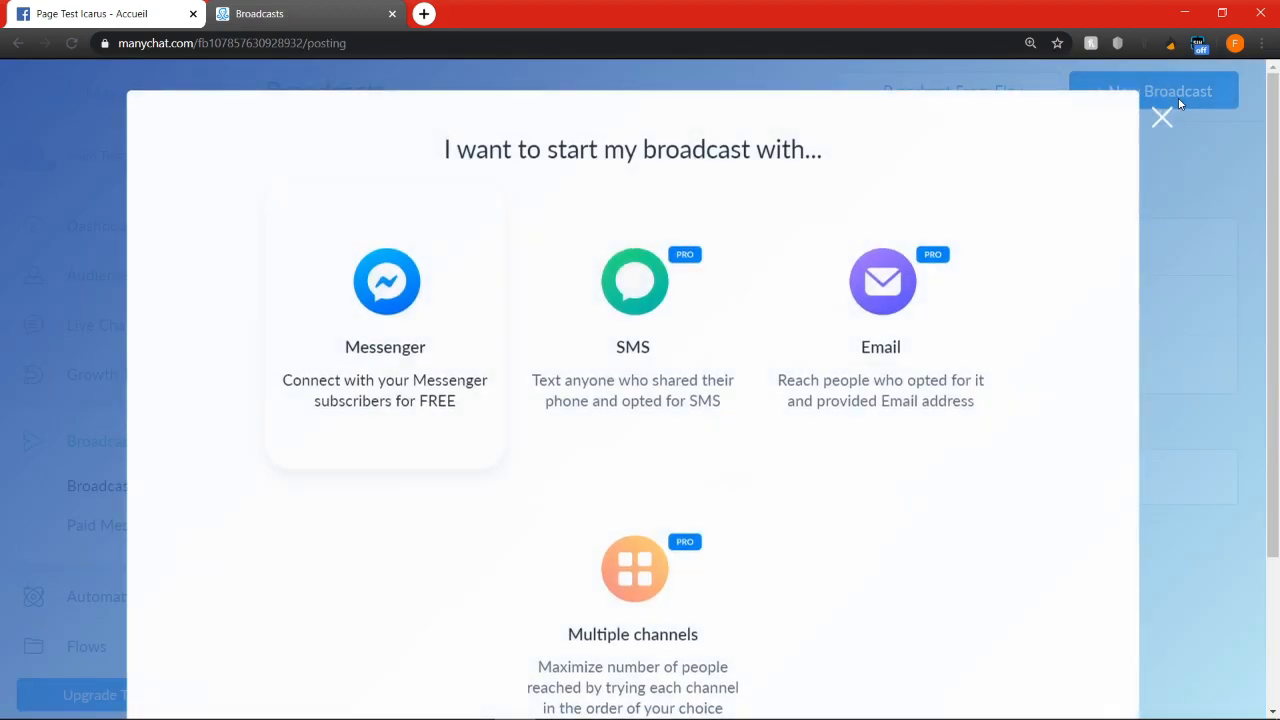
{"action": "left_click", "coordinate": [387, 321]}
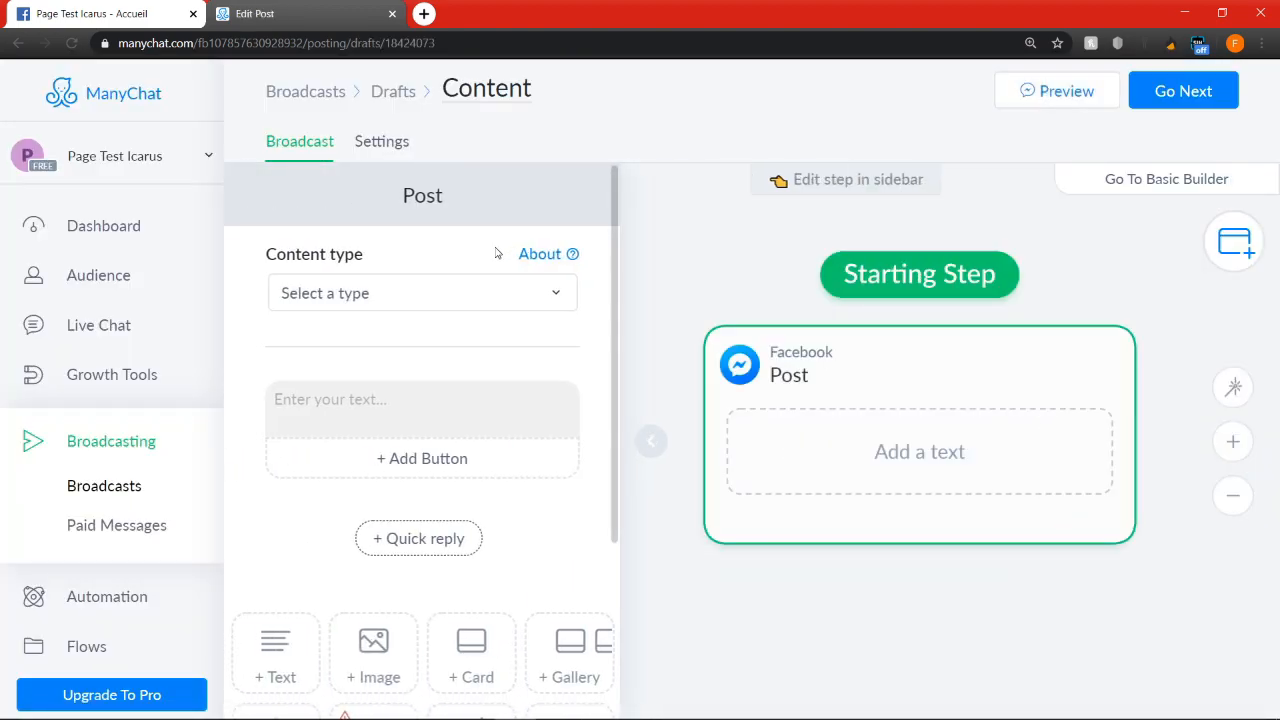
{"action": "scroll", "coordinate": [428, 321], "scroll_direction": "down", "scroll_amount": 3}
{"action": "scroll", "coordinate": [811, 463], "scroll_direction": "down", "scroll_amount": 5}
{"action": "left_click_drag", "start_coordinate": [991, 306], "coordinate": [970, 350]}
{"action": "scroll", "coordinate": [969, 350], "scroll_direction": "up", "scroll_amount": 1}
{"action": "scroll", "coordinate": [817, 320], "scroll_direction": "down", "scroll_amount": 2}
{"action": "scroll", "coordinate": [454, 206], "scroll_direction": "up", "scroll_amount": 3}
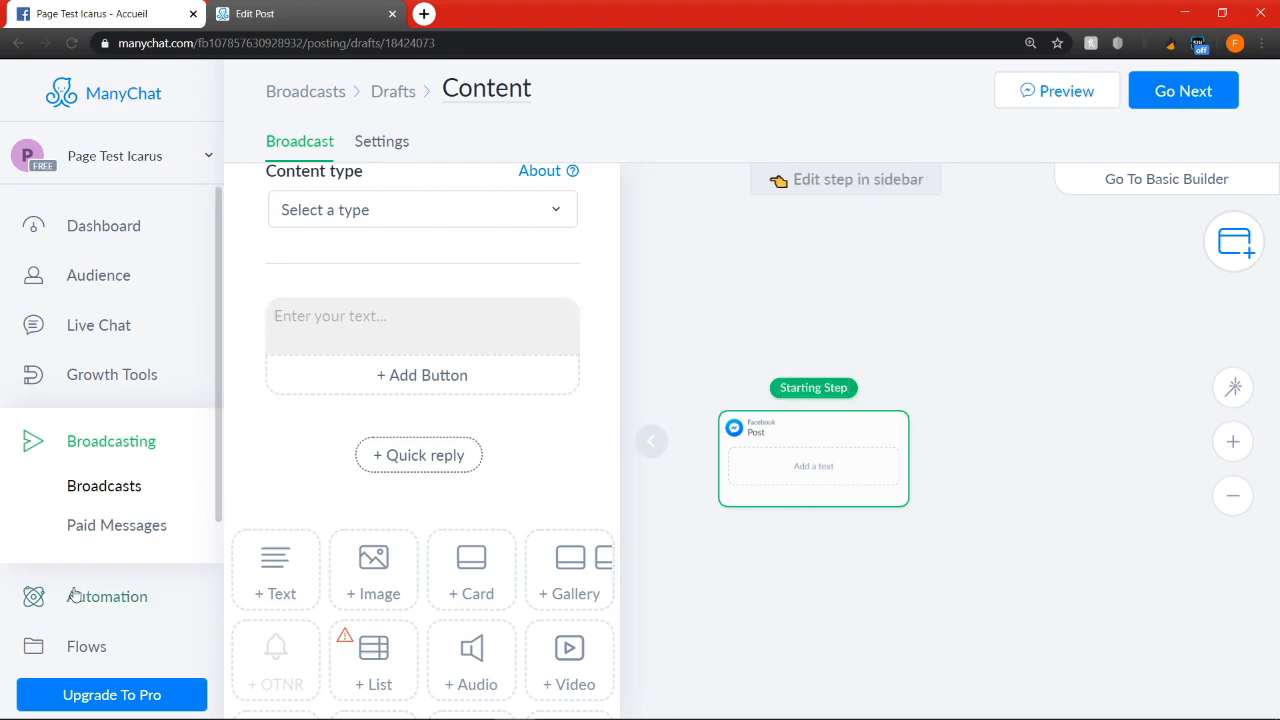
{"action": "mouse_move", "coordinate": [841, 447]}
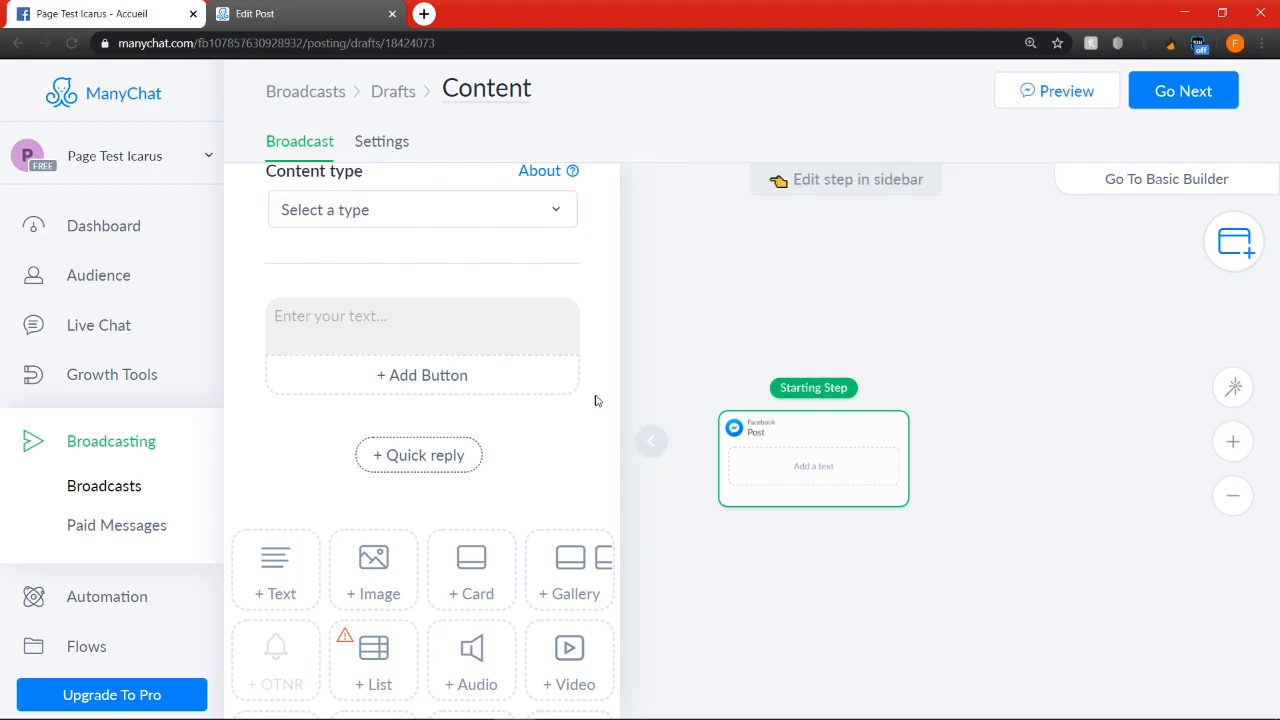
Write "Voici un coupon de réduction de 20% sur votre prochaine commande" as the broadcast post's text
{"action": "left_click", "coordinate": [427, 333]}
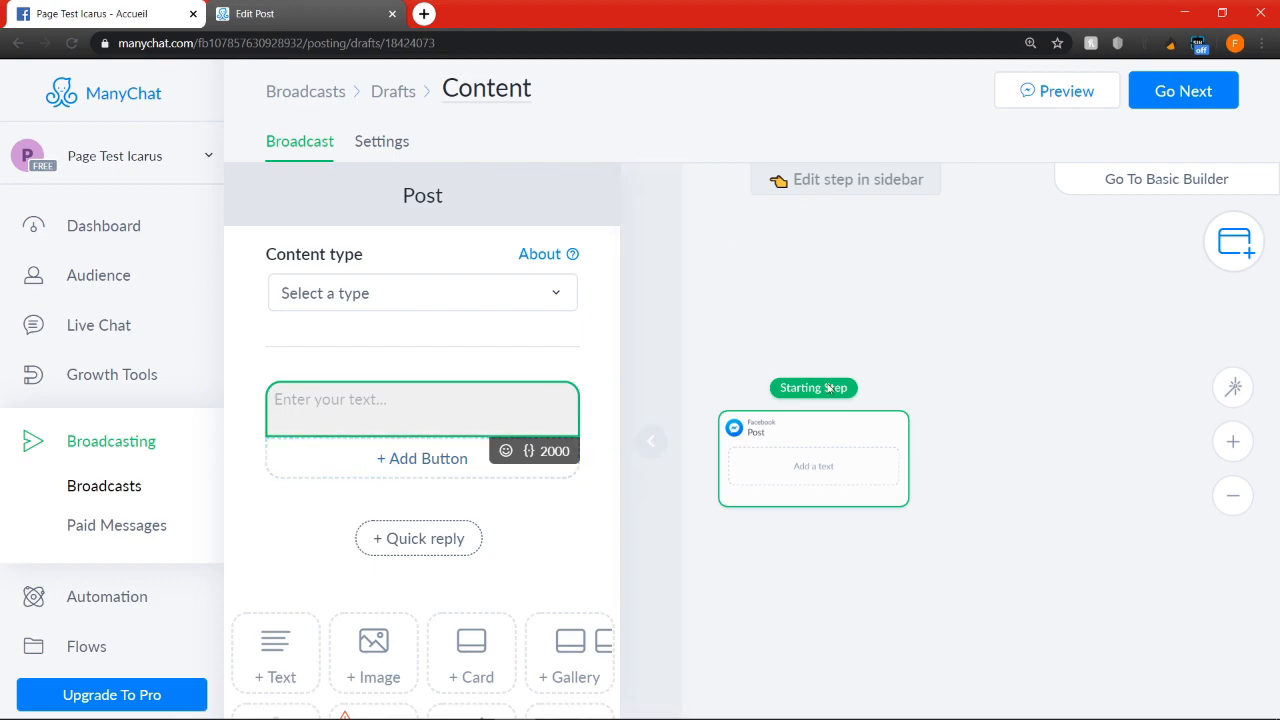
{"action": "type", "text": "Voici un coupon de réduction de 20%"}
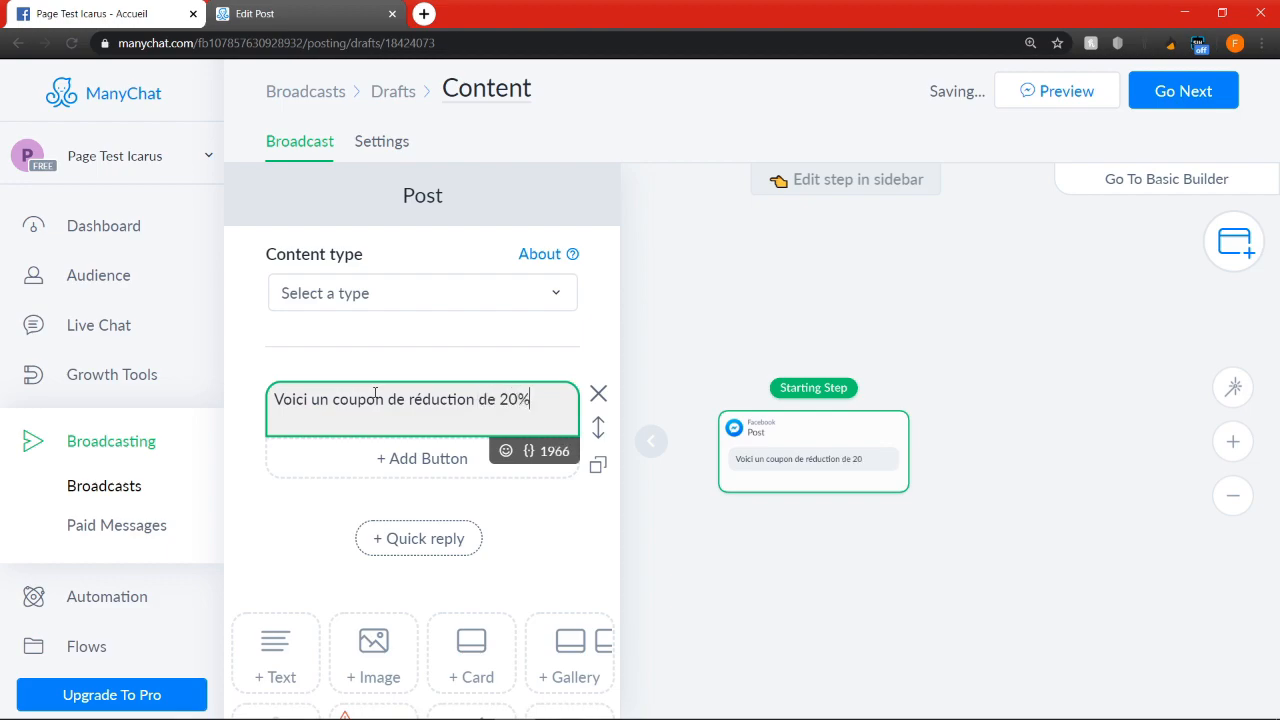
{"action": "type", "text": "otre prochaine commande"}
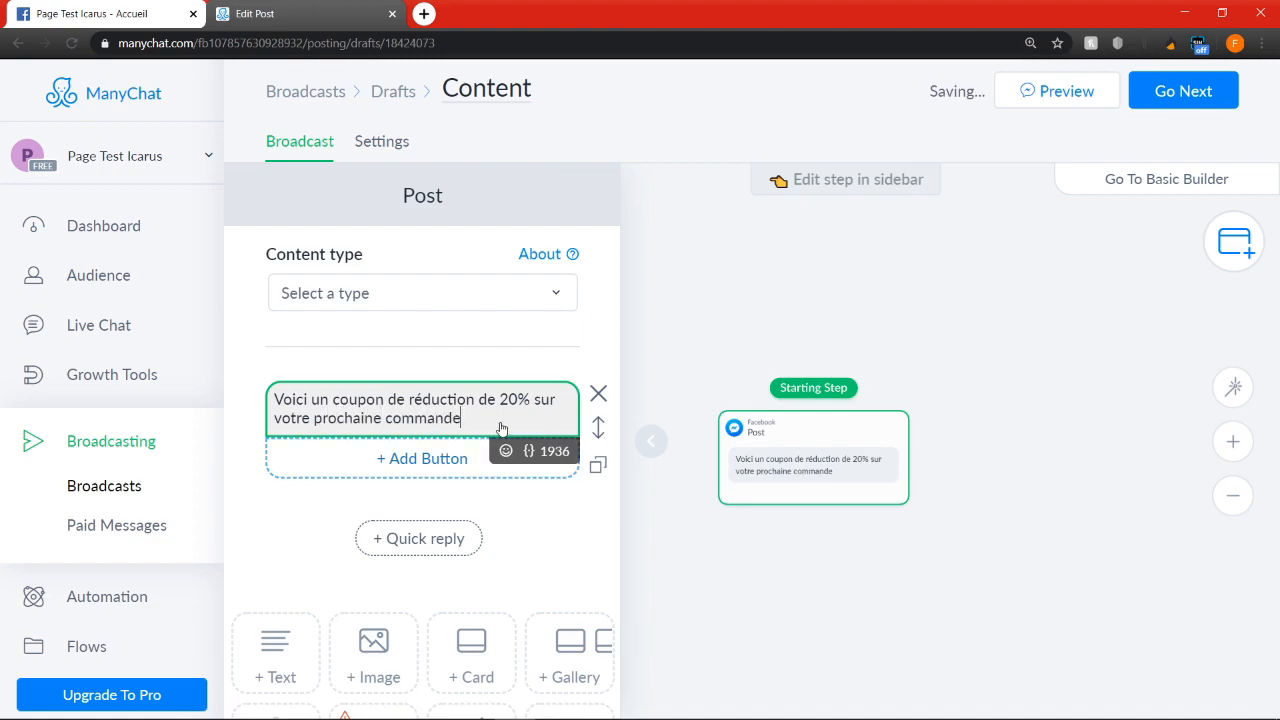
{"action": "left_click_drag", "start_coordinate": [502, 399], "coordinate": [531, 399]}
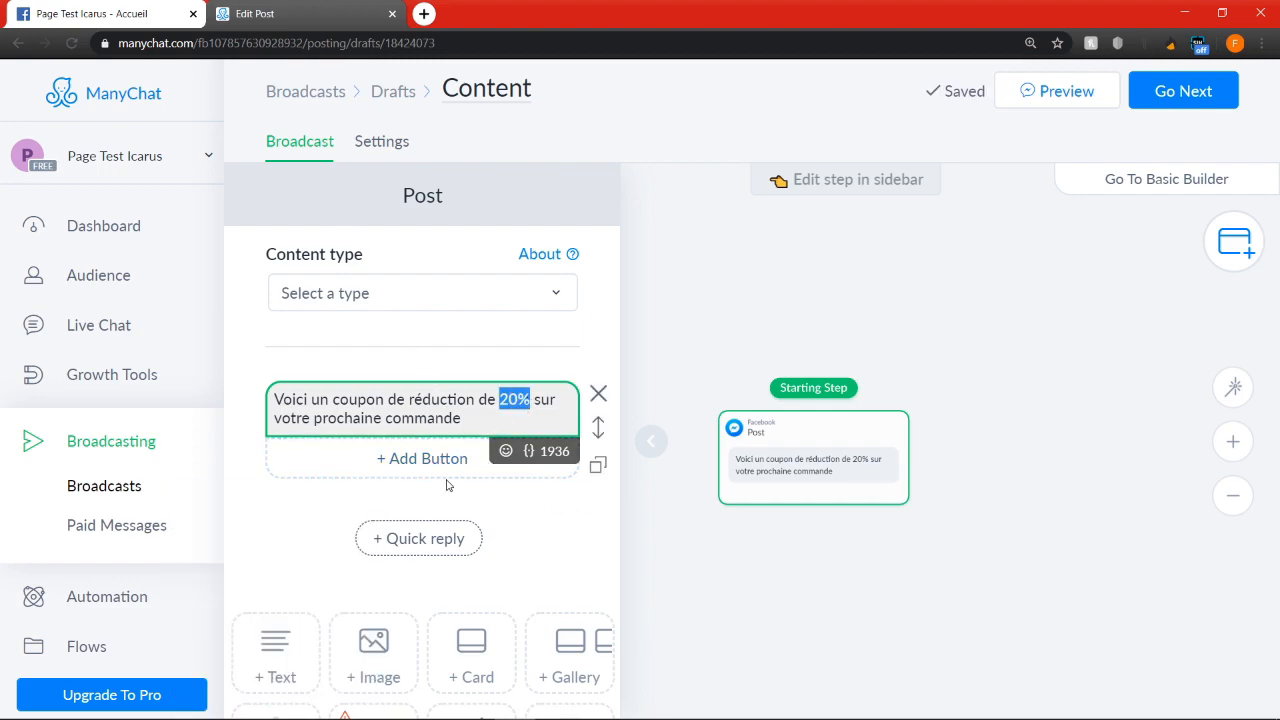
Add a button below the coupon text and connect it to a new Start Flow step
{"action": "left_click", "coordinate": [484, 470]}
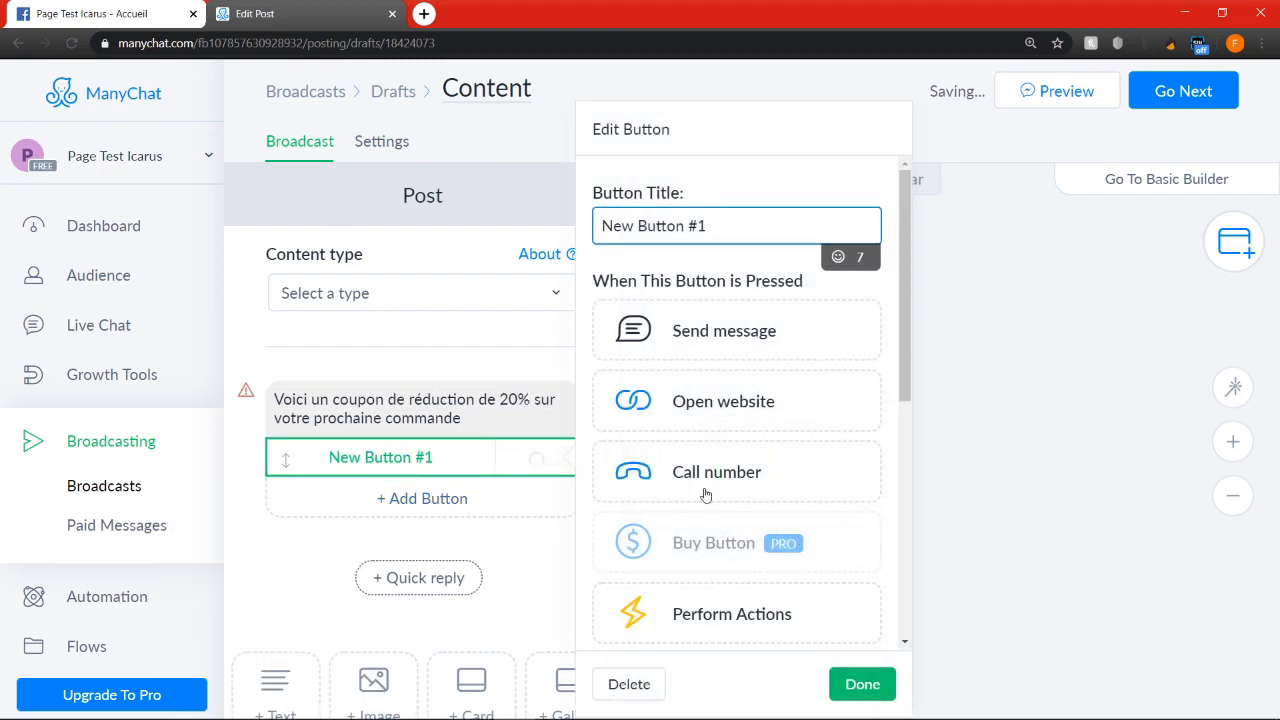
{"action": "left_click", "coordinate": [1043, 462]}
{"action": "left_click_drag", "start_coordinate": [957, 524], "coordinate": [805, 473]}
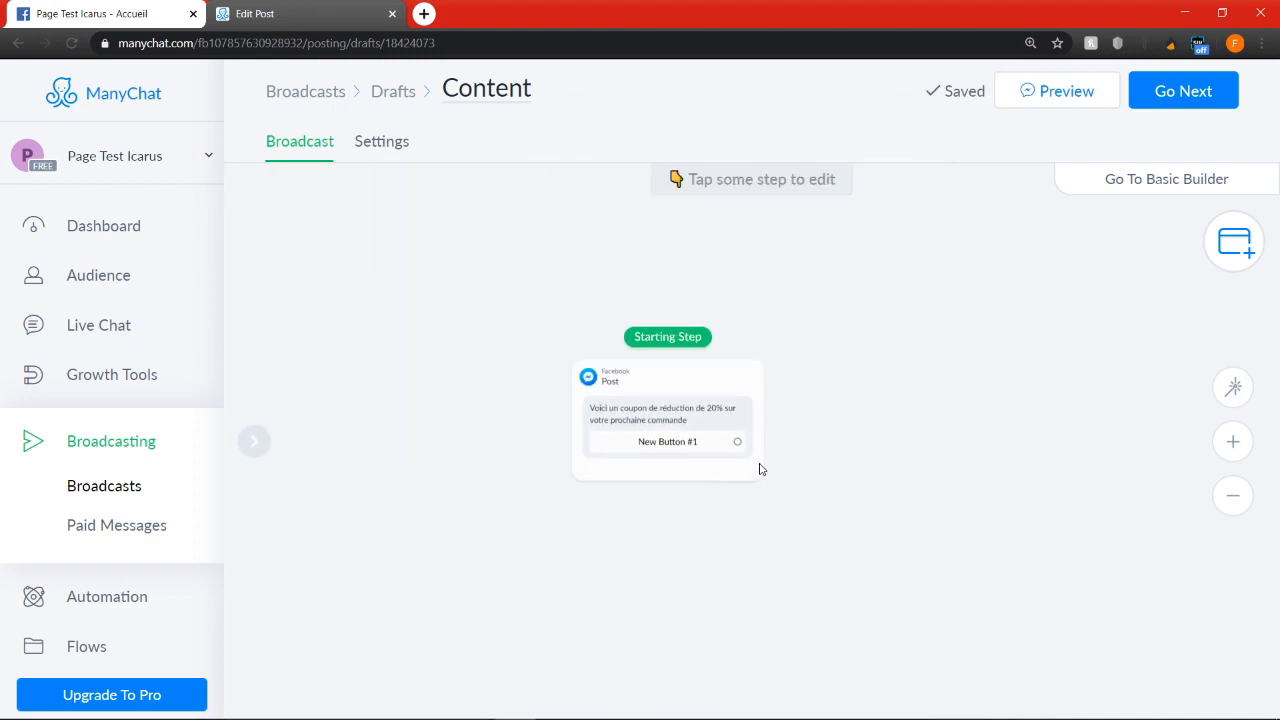
{"action": "scroll", "coordinate": [734, 443], "scroll_direction": "down", "scroll_amount": 3}
{"action": "left_click_drag", "start_coordinate": [735, 442], "coordinate": [831, 492]}
{"action": "left_click", "coordinate": [883, 268]}
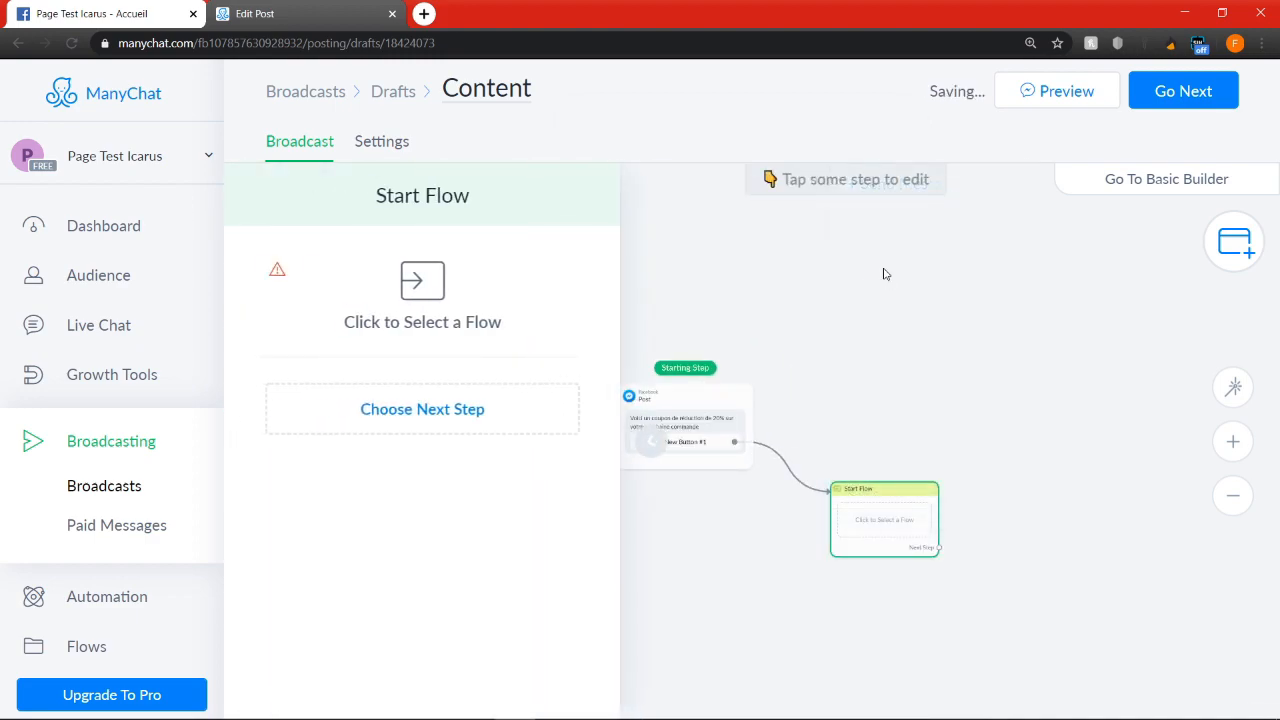
Attach the Store flow to the broadcast's Start Flow step
{"action": "left_click", "coordinate": [442, 330]}
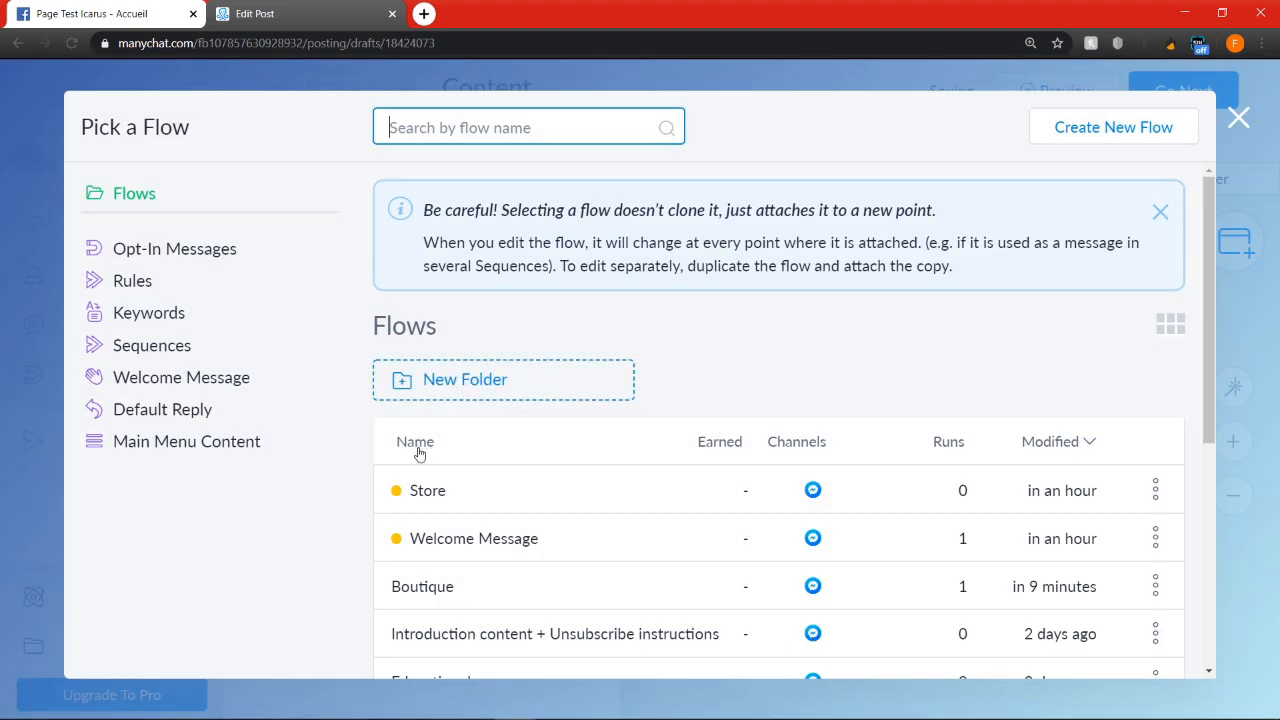
{"action": "left_click", "coordinate": [451, 500]}
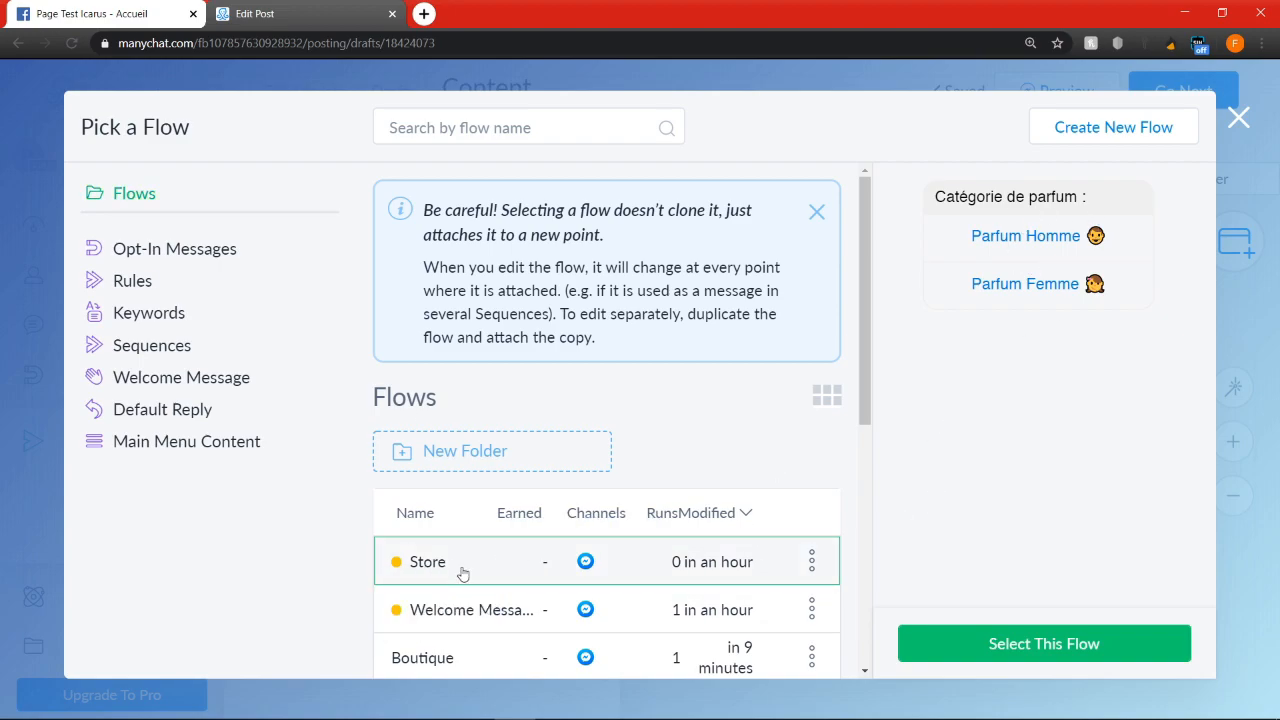
{"action": "left_click", "coordinate": [1033, 643]}
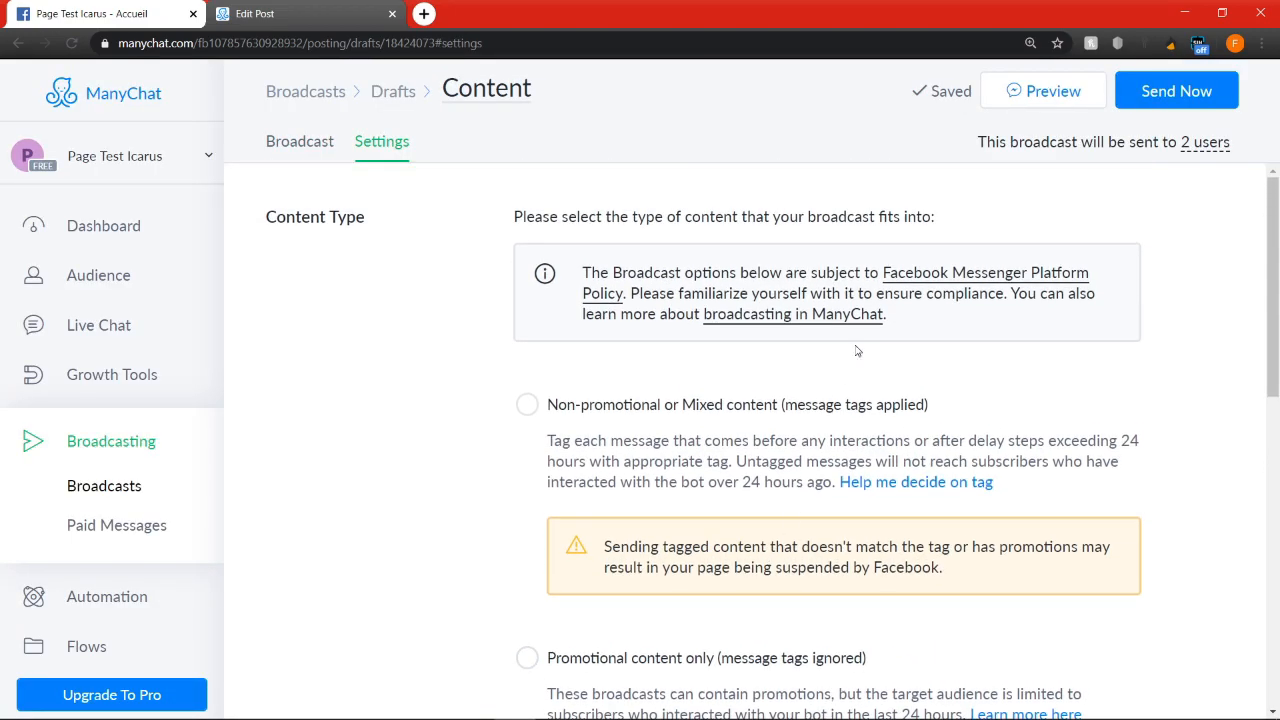
Set the broadcast's content type to "Promotional content only" and target subscribers whose tag is "client"
{"action": "scroll", "coordinate": [866, 435], "scroll_direction": "down", "scroll_amount": 2}
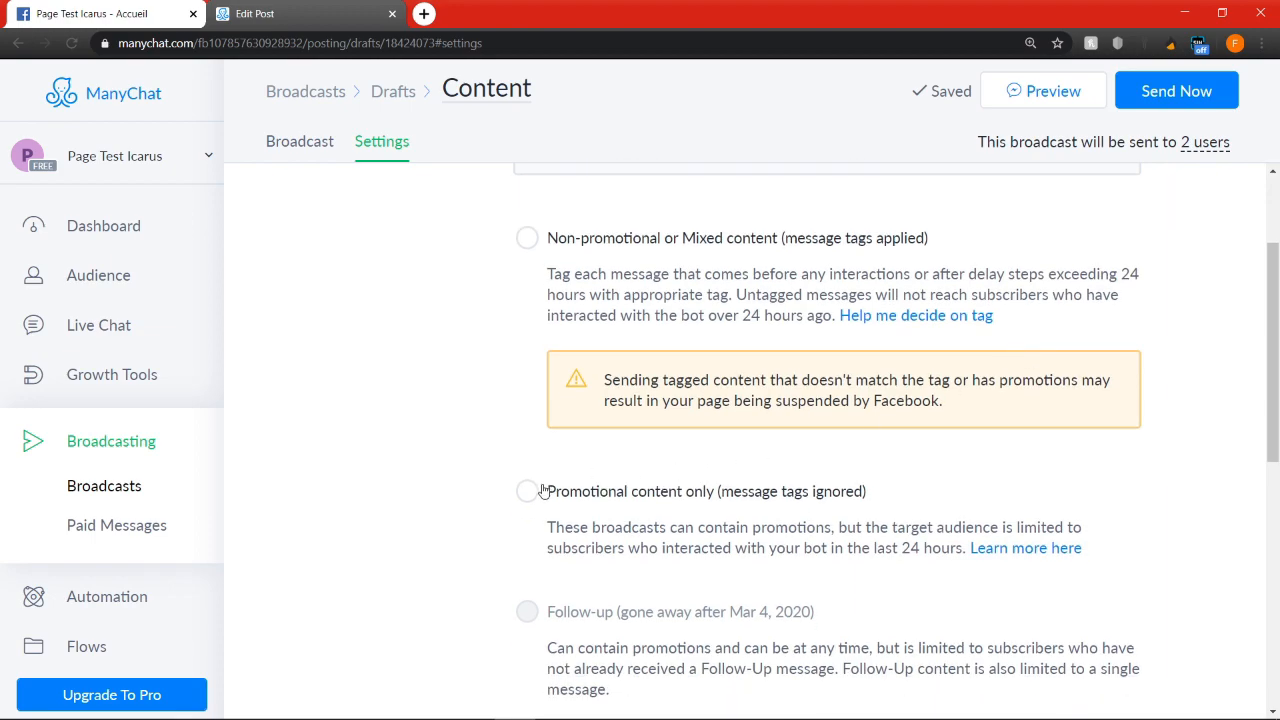
{"action": "left_click", "coordinate": [612, 491]}
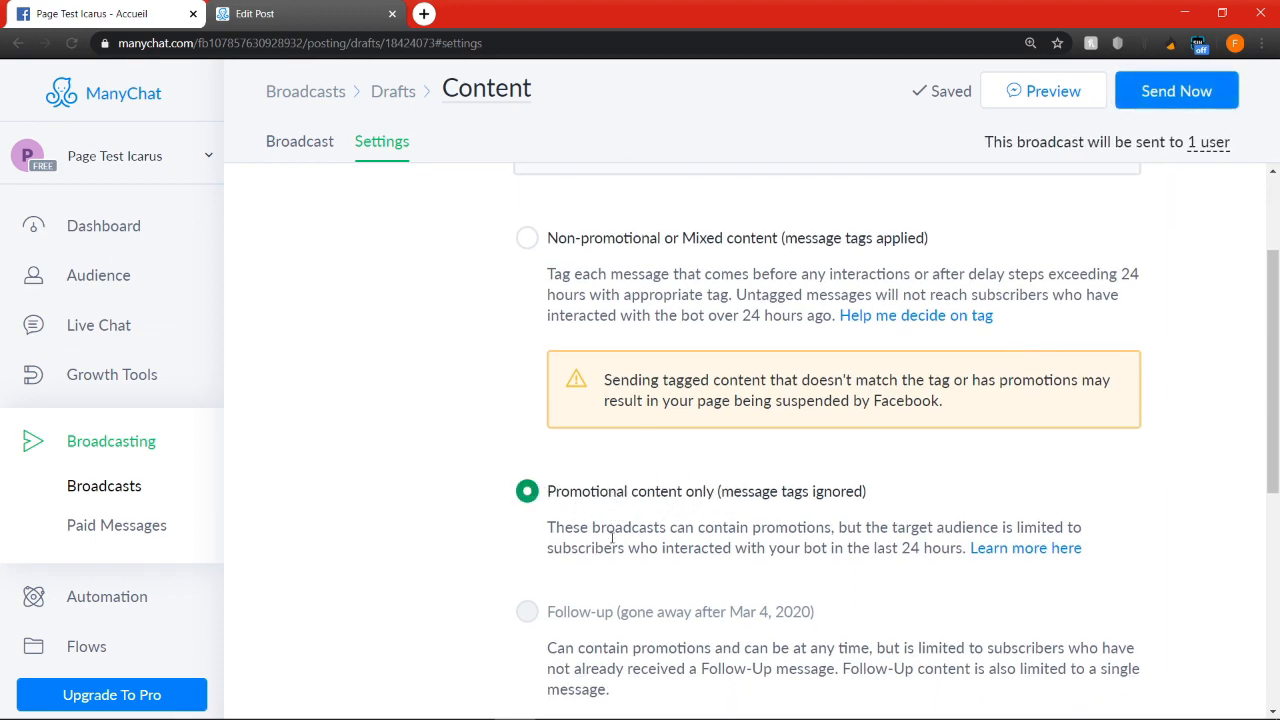
{"action": "scroll", "coordinate": [1010, 530], "scroll_direction": "down", "scroll_amount": 5}
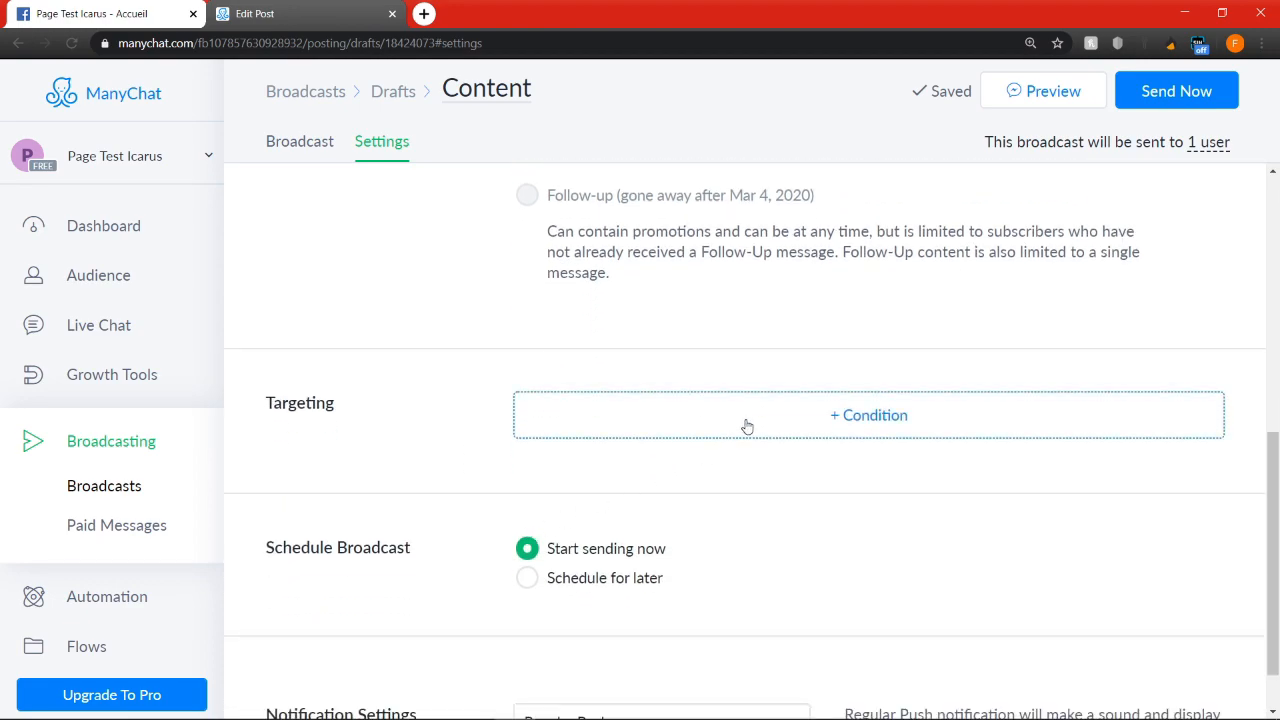
{"action": "left_click", "coordinate": [733, 418]}
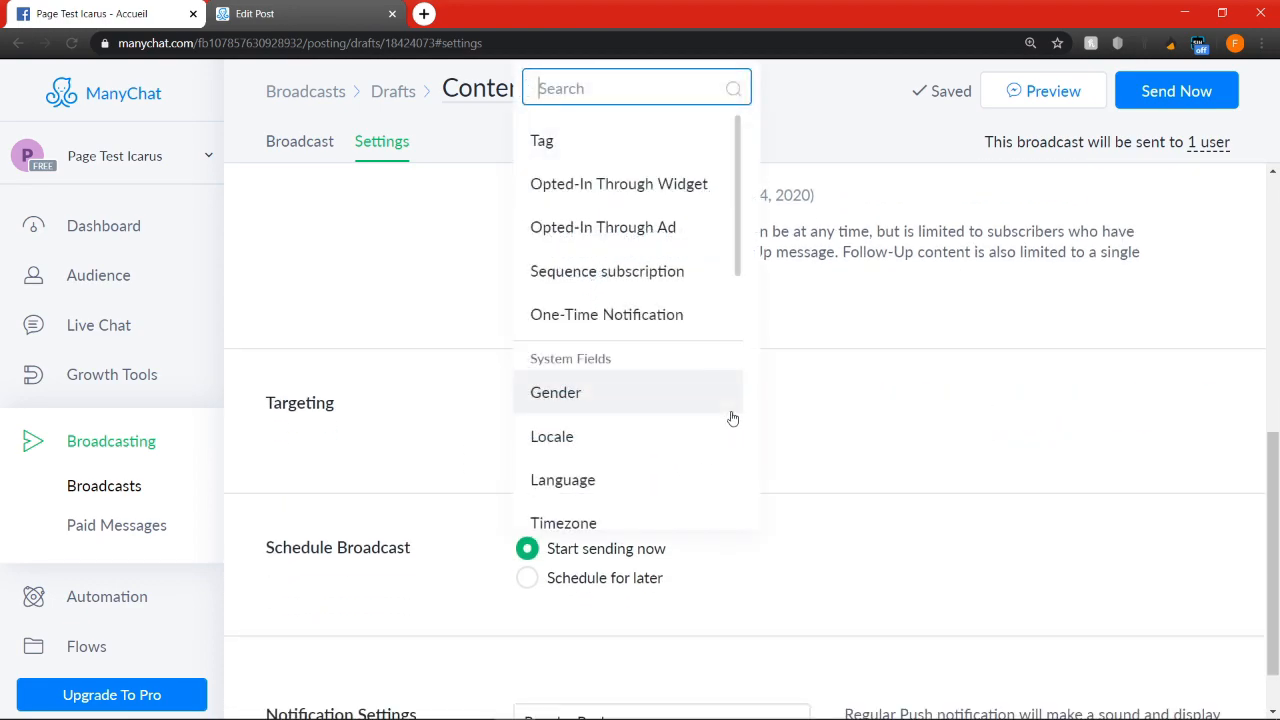
{"action": "left_click", "coordinate": [583, 149]}
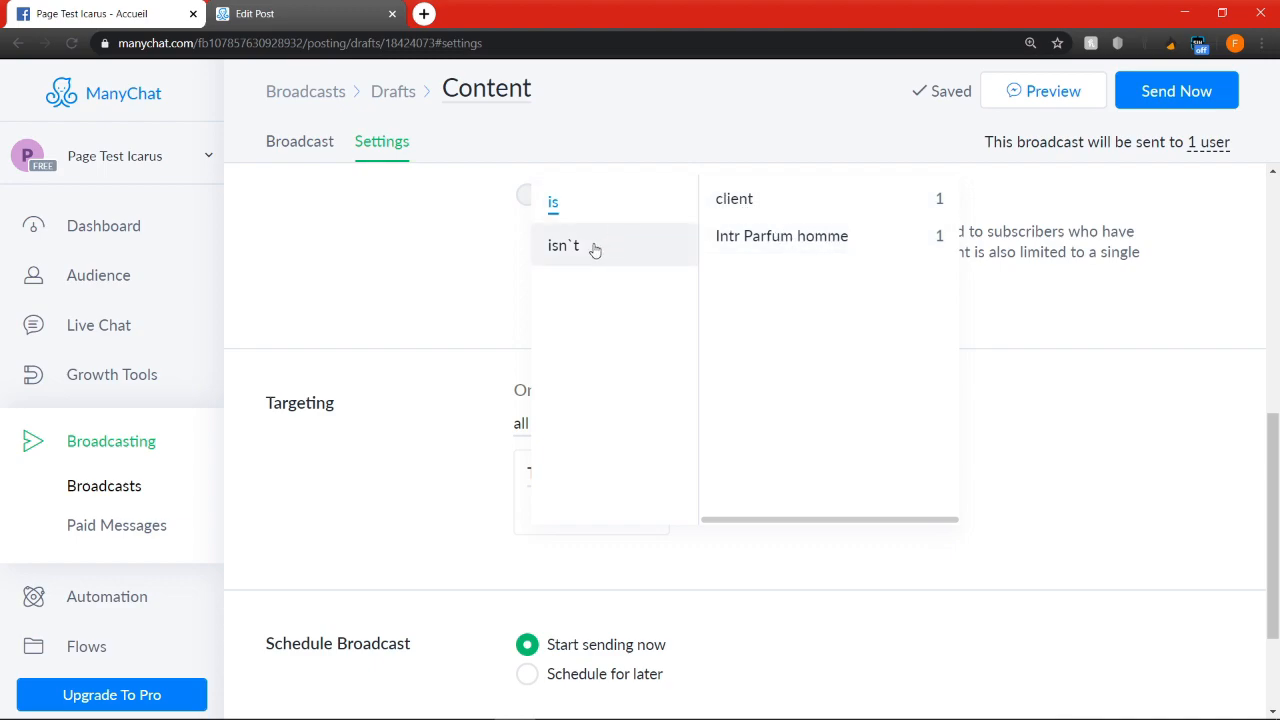
{"action": "left_click", "coordinate": [736, 200]}
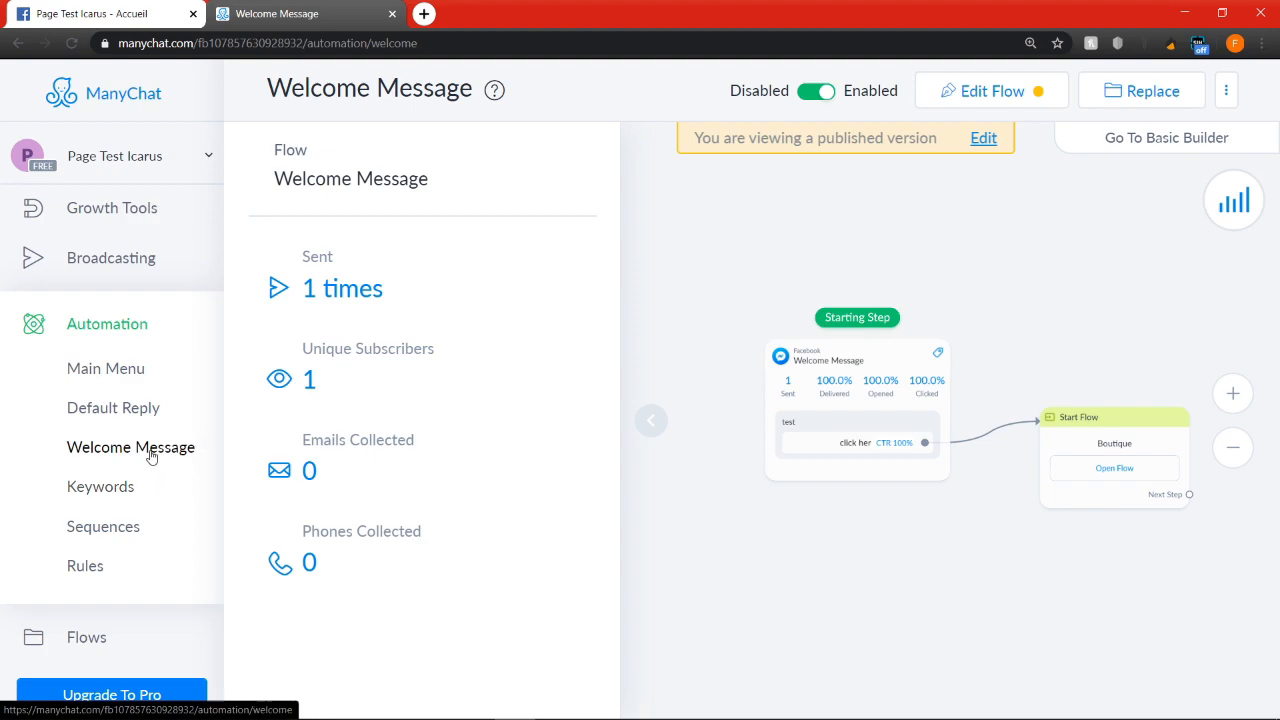
Open the Welcome Message automation's flow for editing
{"action": "scroll", "coordinate": [1034, 514], "scroll_direction": "down", "scroll_amount": 2}
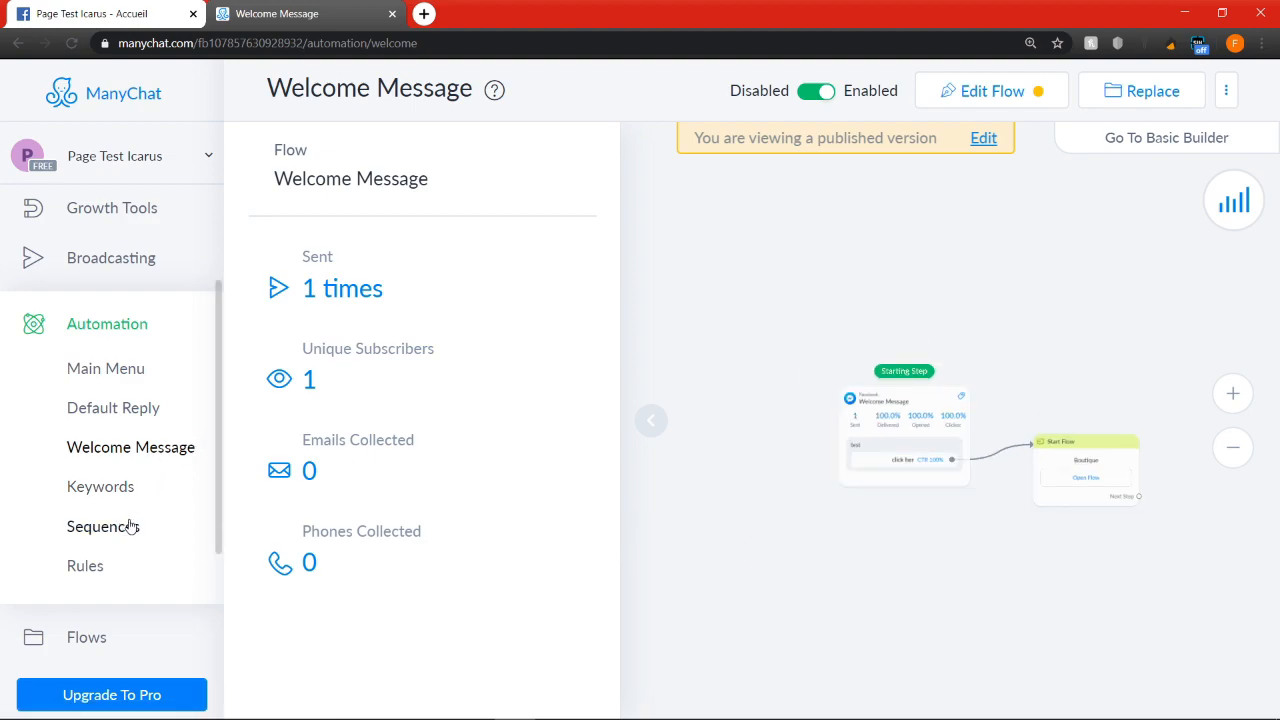
{"action": "scroll", "coordinate": [104, 640], "scroll_direction": "down", "scroll_amount": 2}
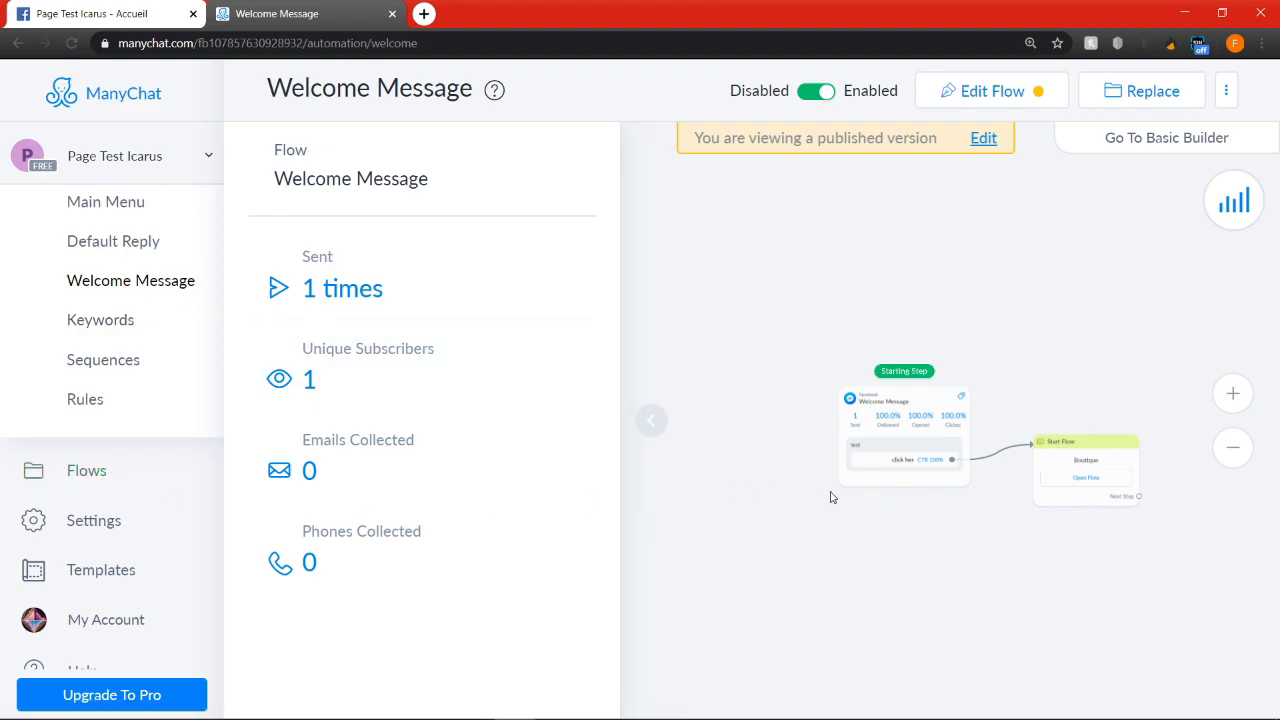
{"action": "scroll", "coordinate": [924, 538], "scroll_direction": "up", "scroll_amount": 2}
{"action": "left_click", "coordinate": [995, 91]}
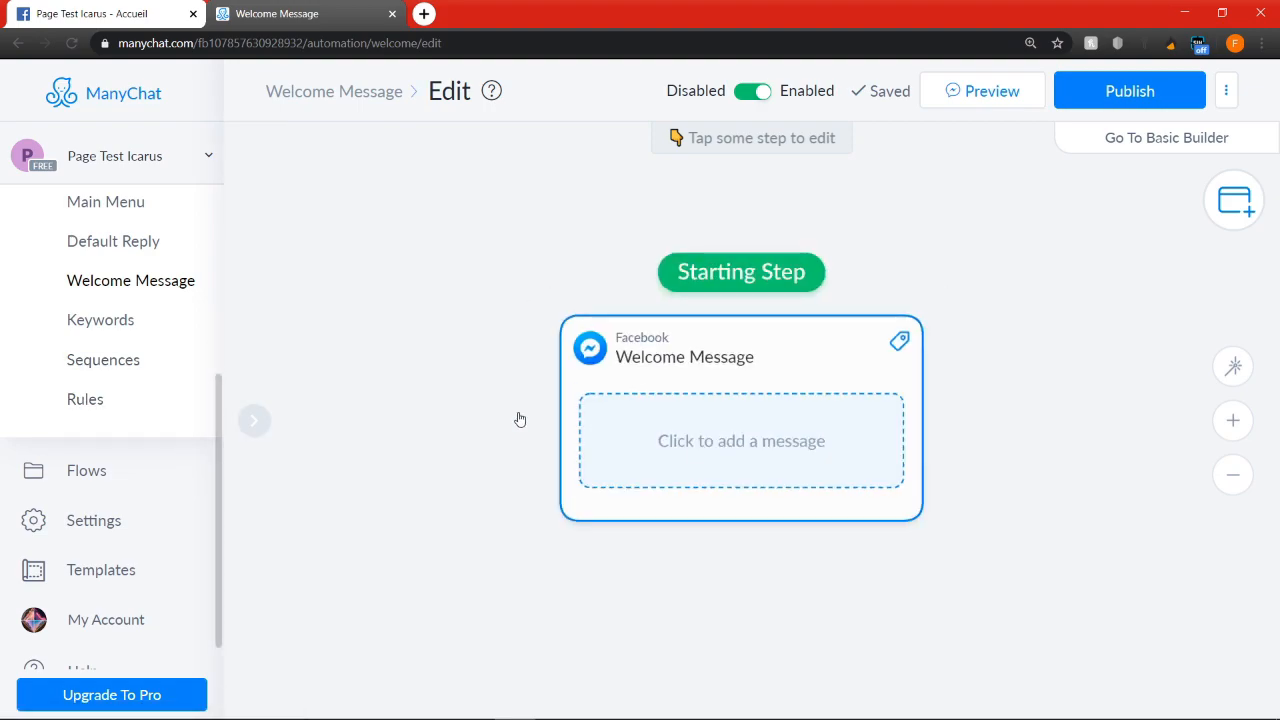
{"action": "left_click", "coordinate": [155, 290]}
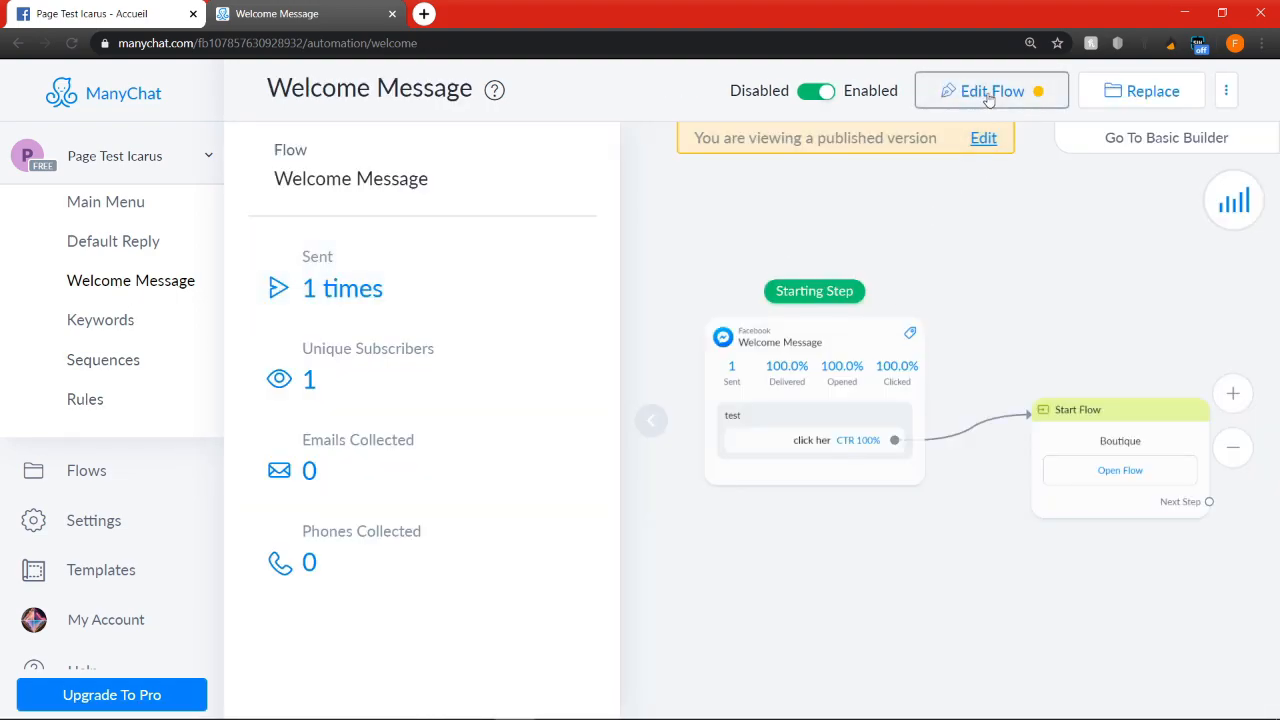
{"action": "left_click", "coordinate": [990, 91]}
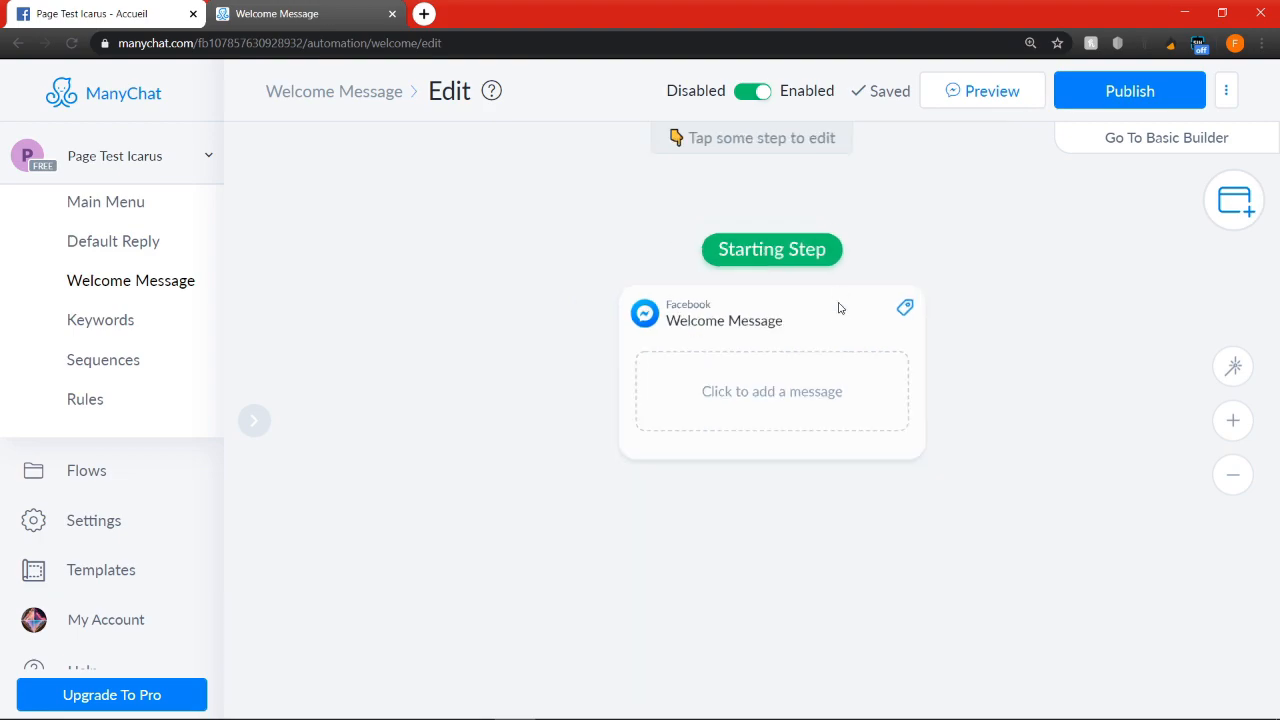
Add a text block reading "Bienvenue chez PARFUM, en quoi pouvons nous vous aider ?" to the starting Welcome Message step
{"action": "left_click", "coordinate": [840, 329]}
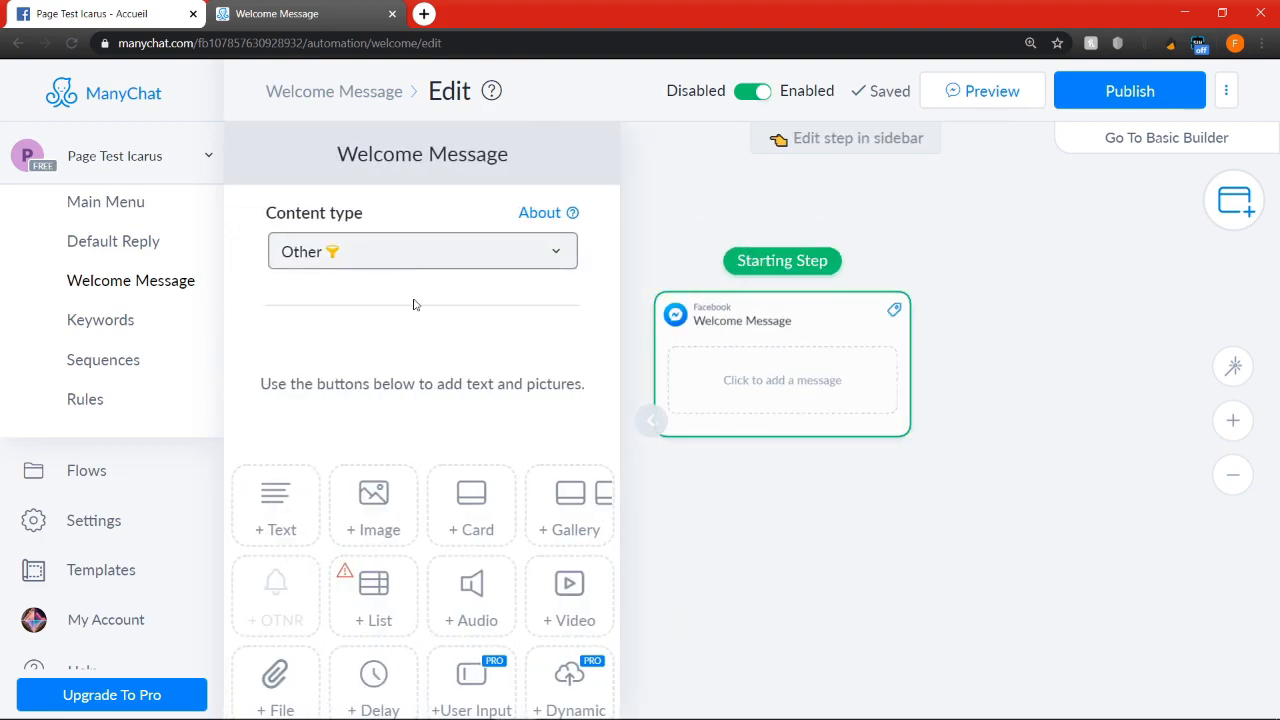
{"action": "scroll", "coordinate": [408, 280], "scroll_direction": "down", "scroll_amount": 1}
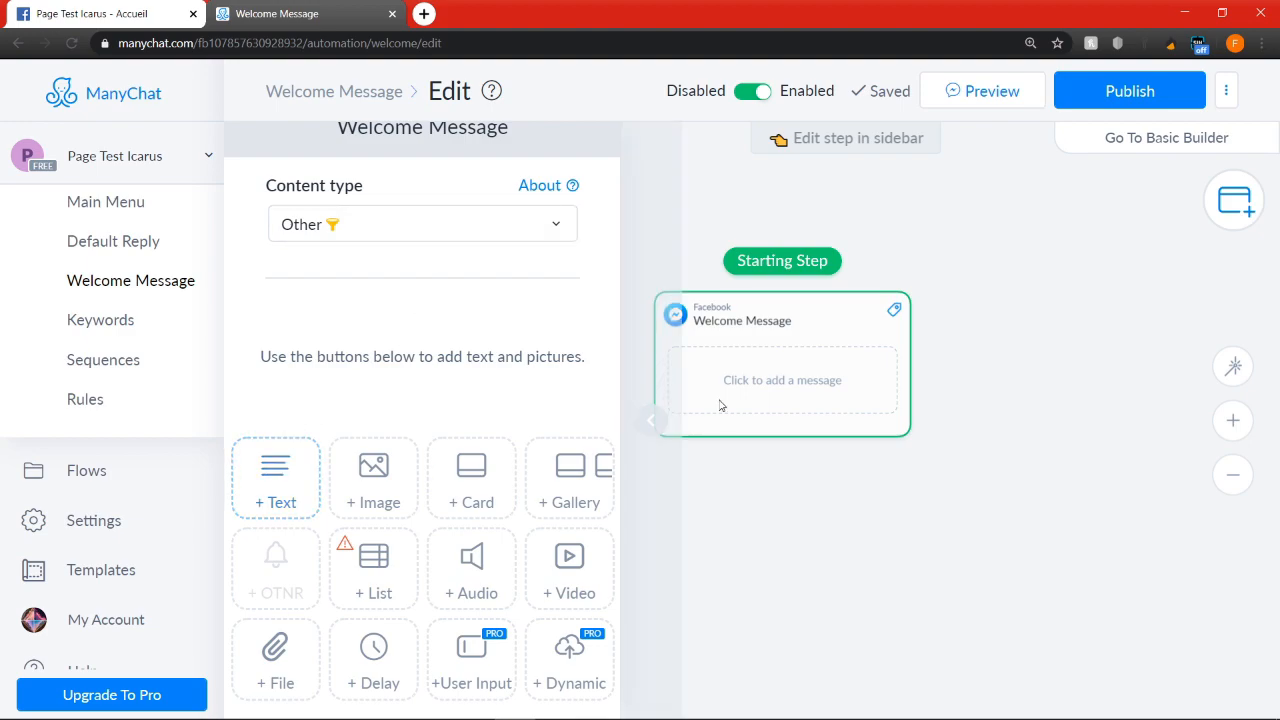
{"action": "left_click", "coordinate": [278, 487]}
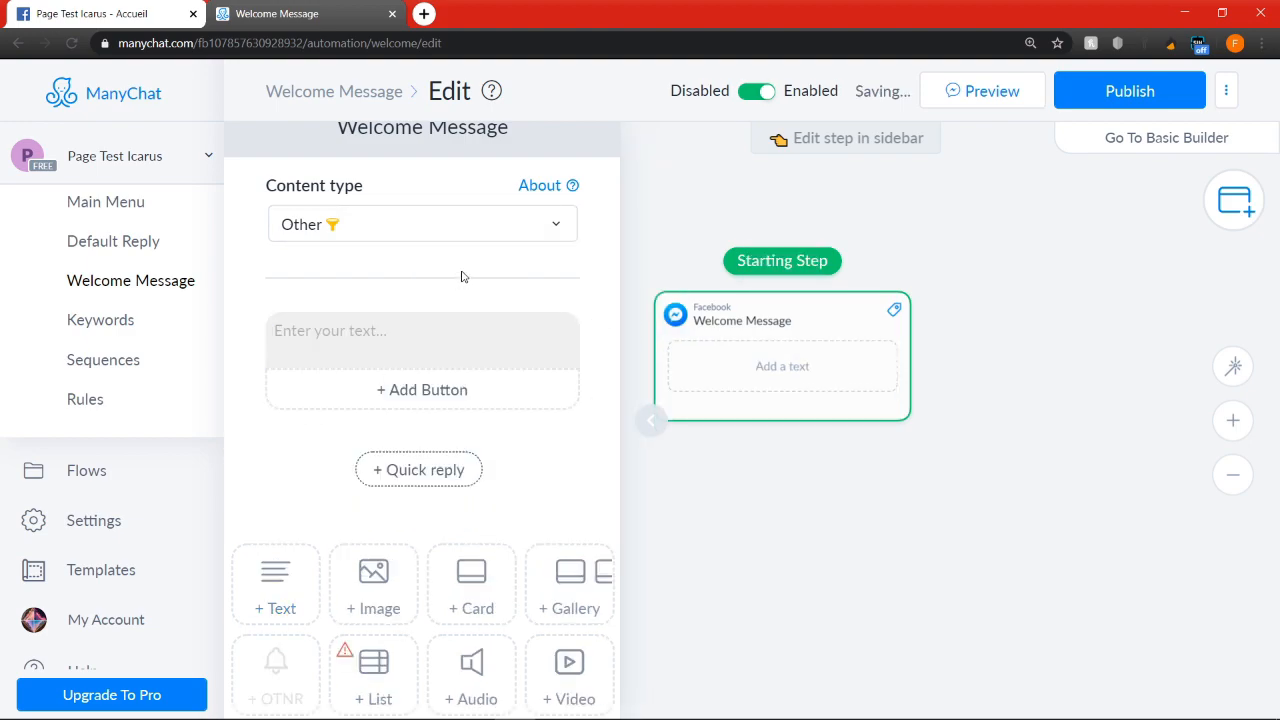
{"action": "type", "text": "Bien"}
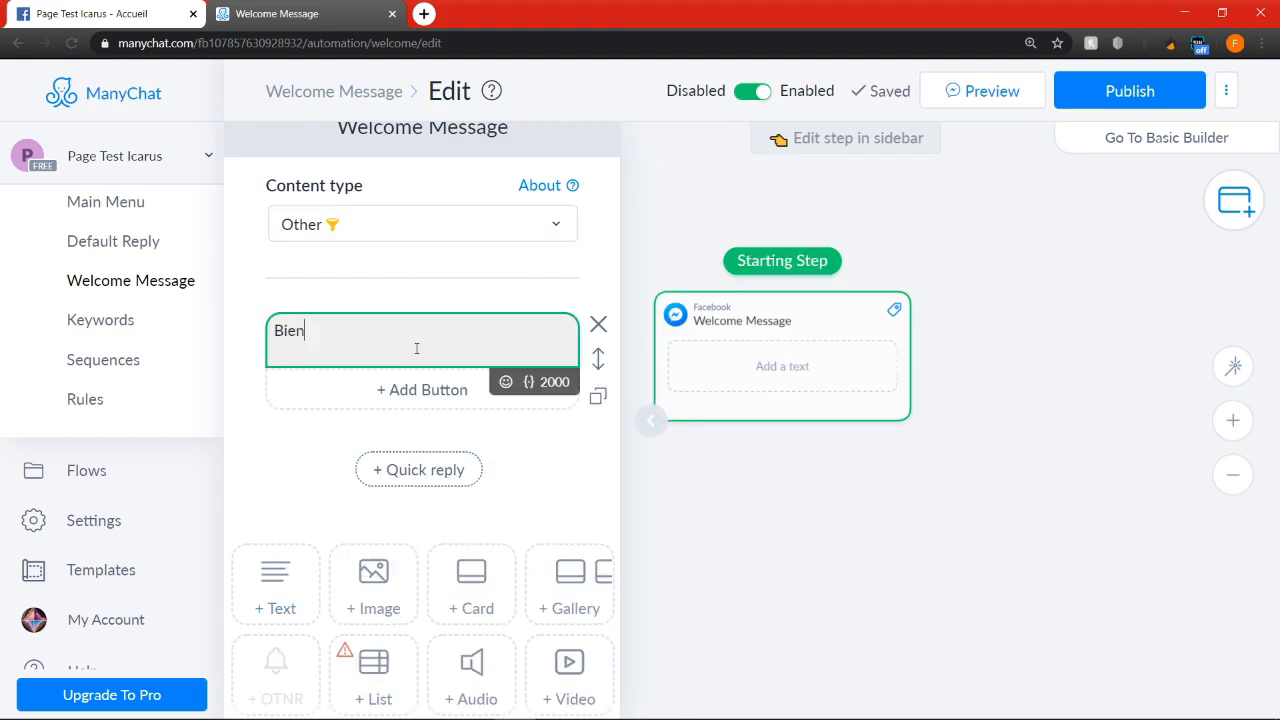
{"action": "type", "text": "venue"}
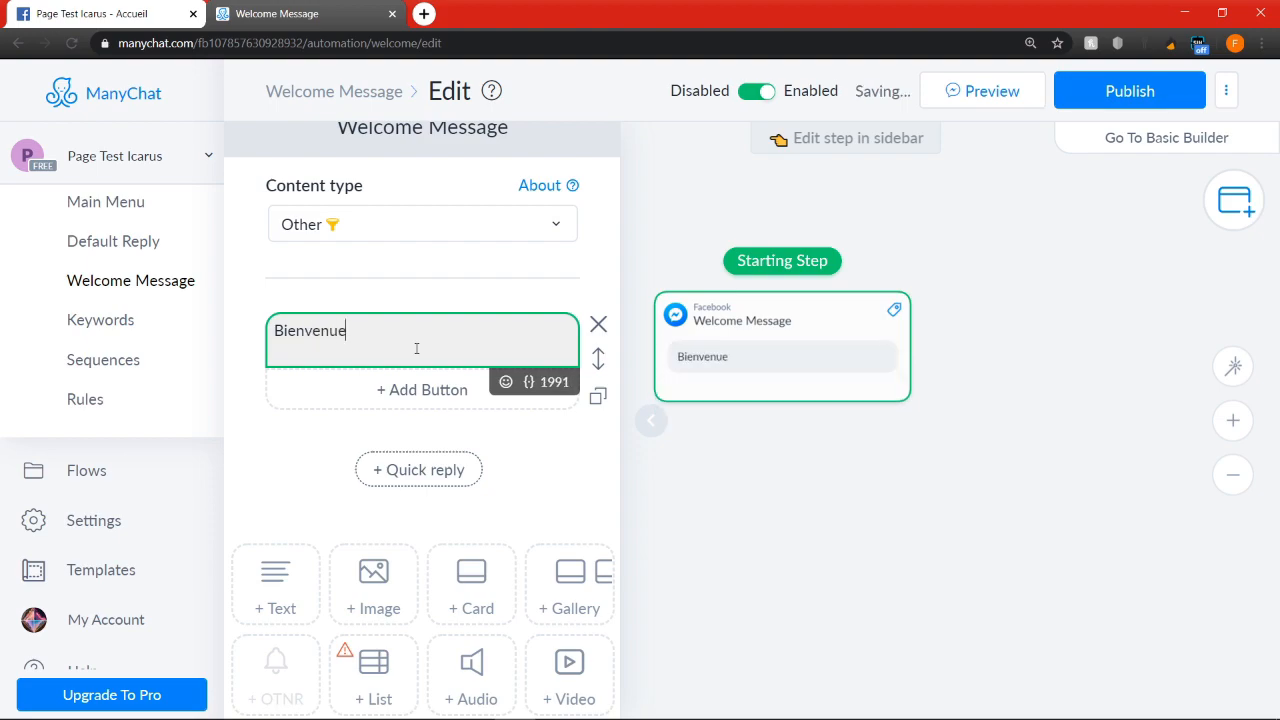
{"action": "type", "text": " chez PARFUM,"}
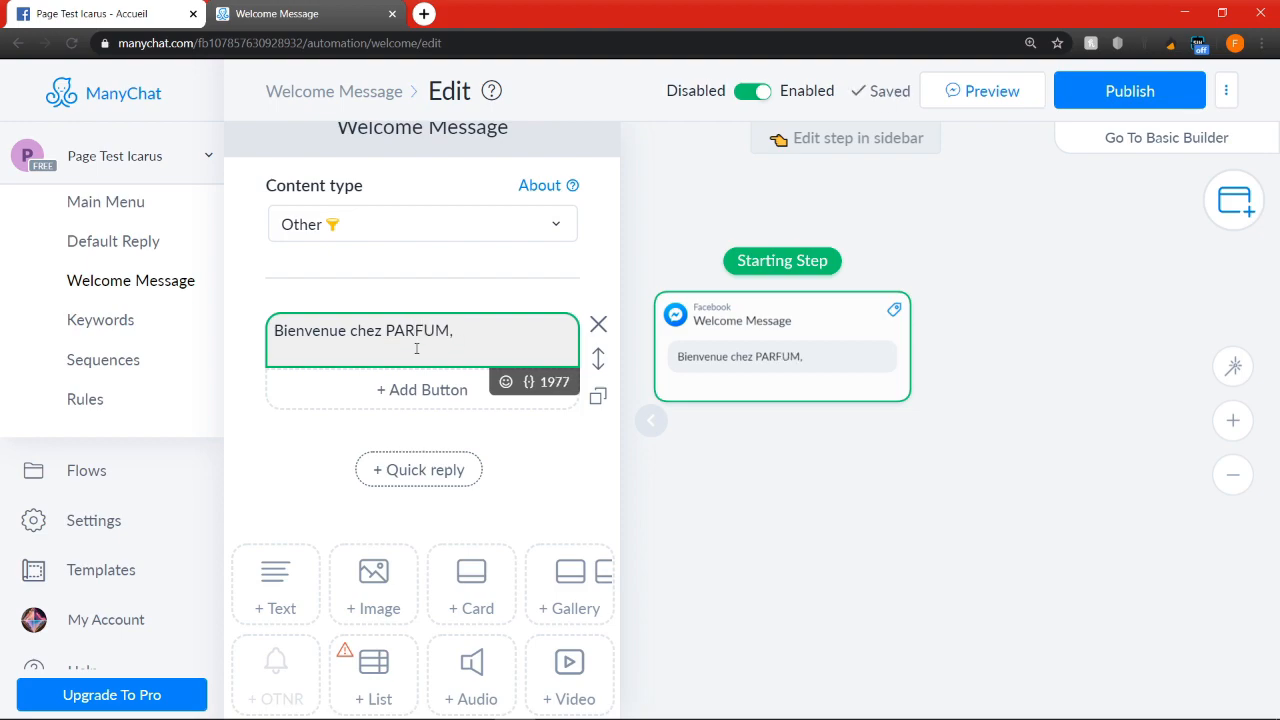
{"action": "type", "text": "en quoi pouvons nous vo"}
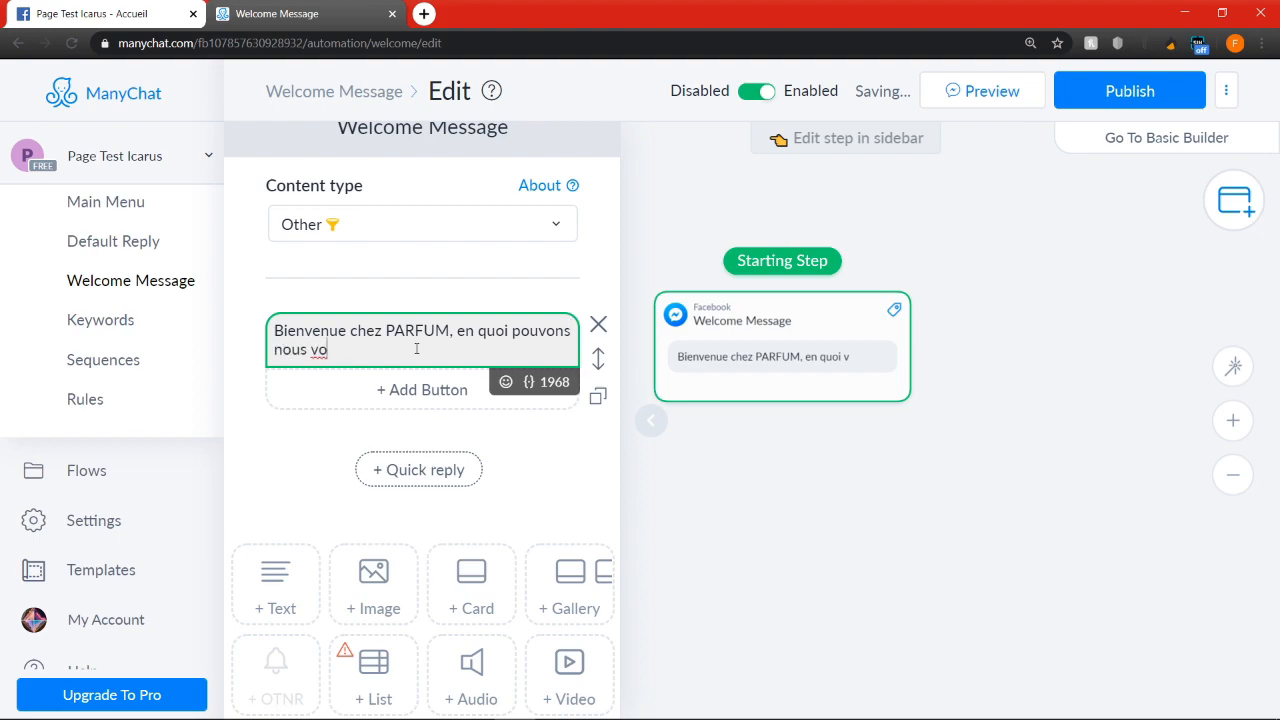
{"action": "type", "text": "us aider ?"}
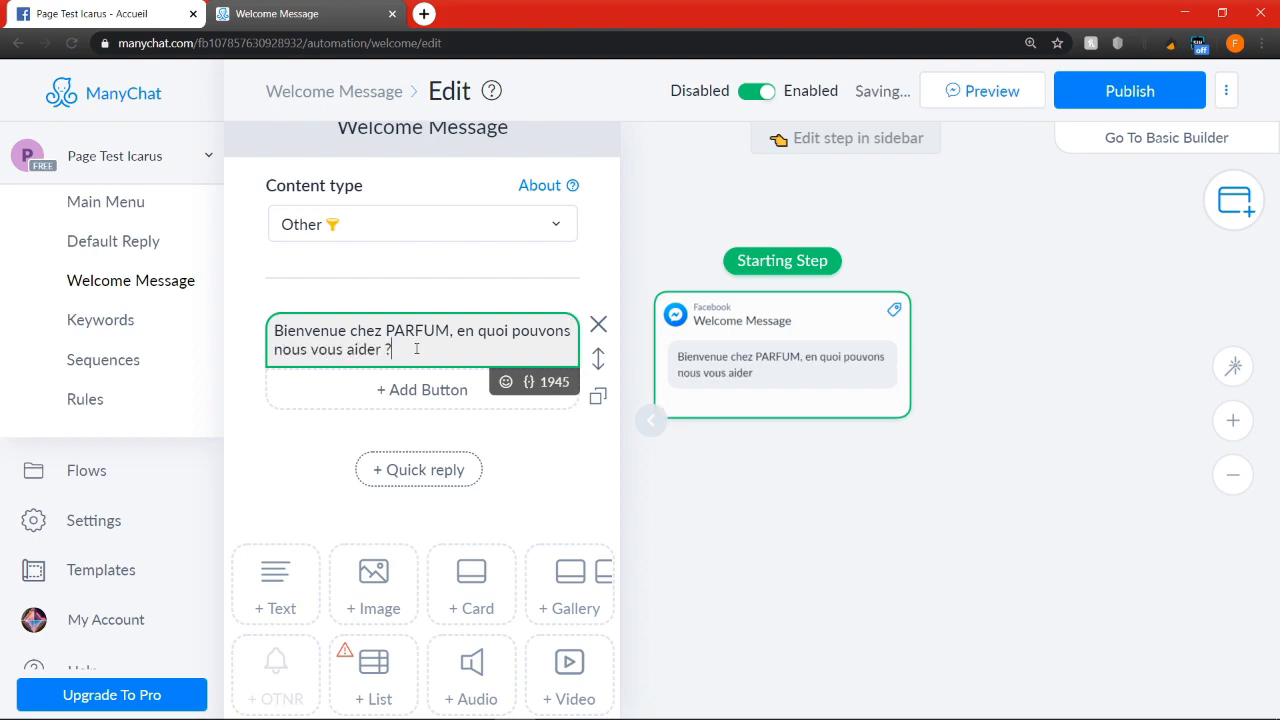
Add a button titled "Voir produits" with the shopping bags emoji to the welcome text
{"action": "left_click", "coordinate": [421, 389]}
{"action": "left_click_drag", "start_coordinate": [708, 205], "coordinate": [422, 199]}
{"action": "type", "text": "Voi"}
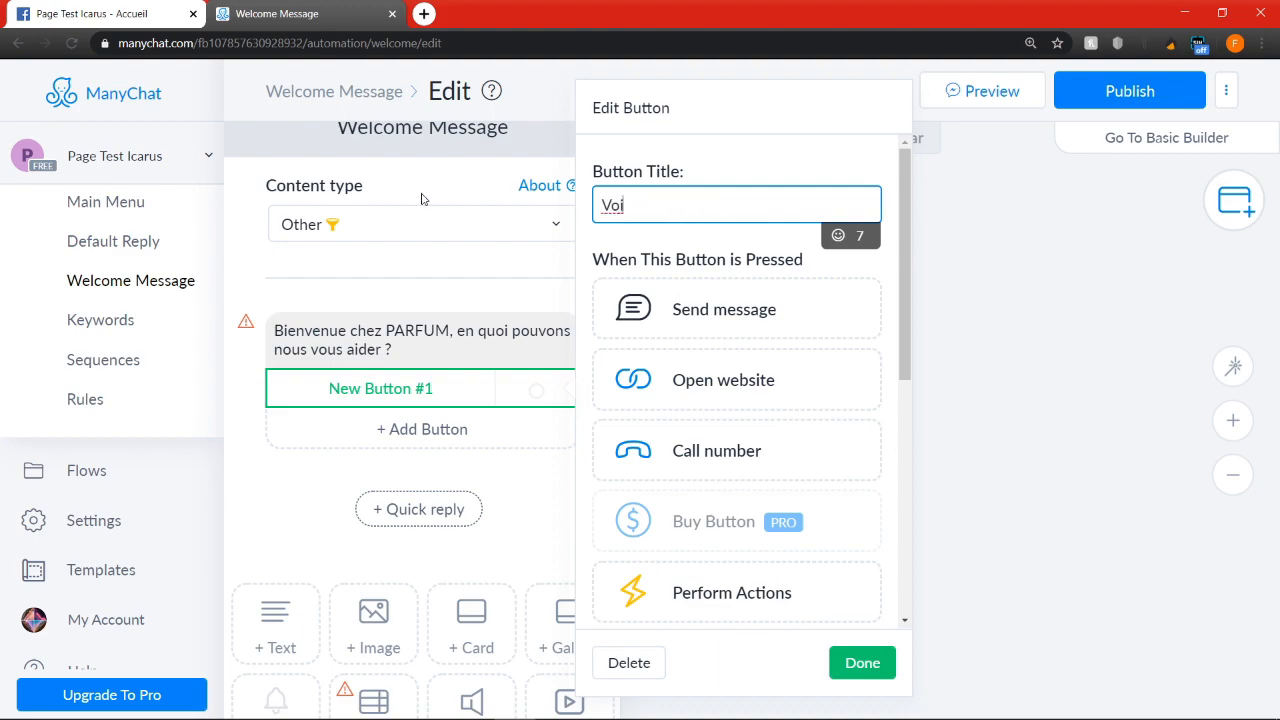
{"action": "type", "text": "r produits"}
{"action": "left_click", "coordinate": [838, 236]}
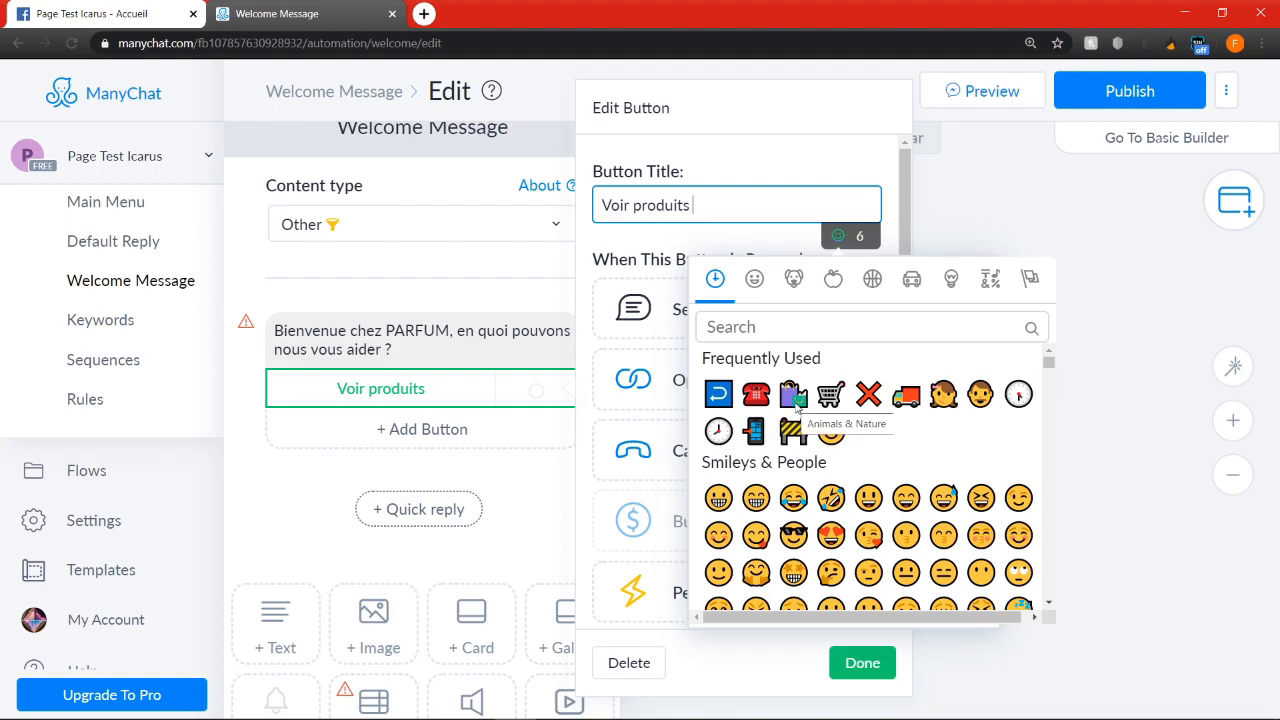
{"action": "left_click", "coordinate": [793, 396]}
Add a second button titled "Nous contacter" with the mobile phone emoji to the welcome text
{"action": "left_click", "coordinate": [490, 415]}
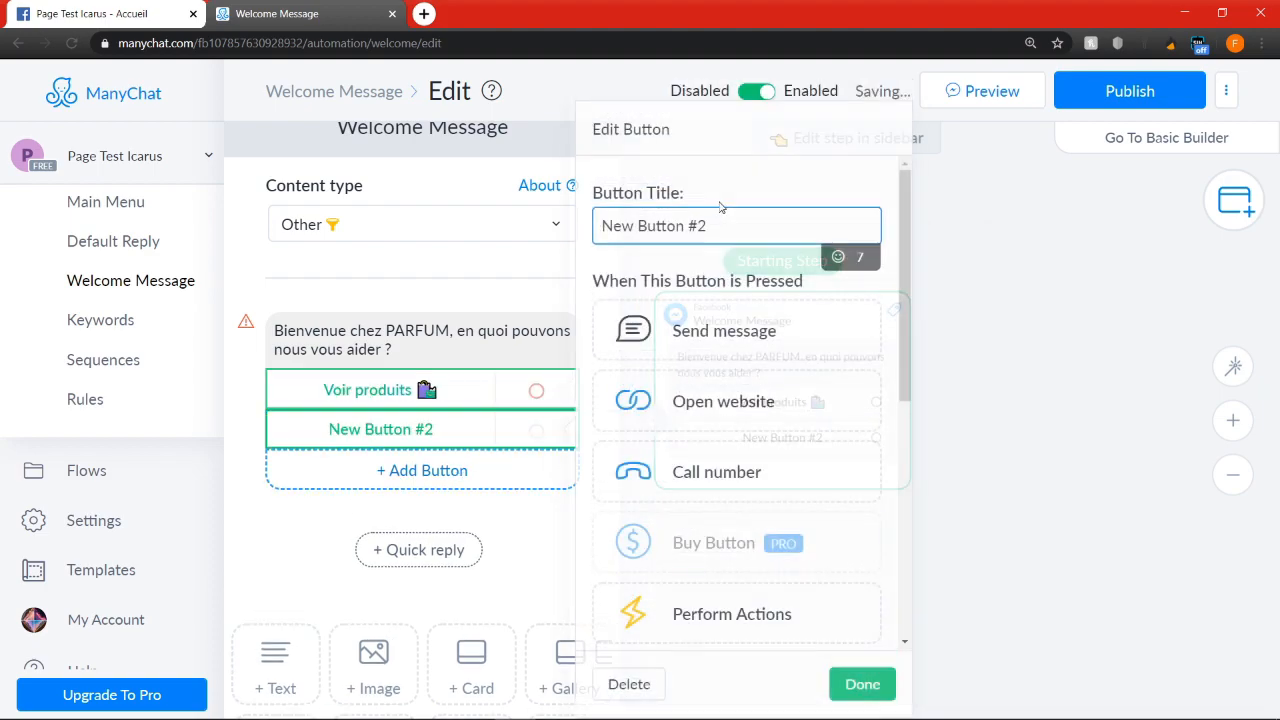
{"action": "left_click_drag", "start_coordinate": [738, 228], "coordinate": [488, 235]}
{"action": "type", "text": "Nous contacter"}
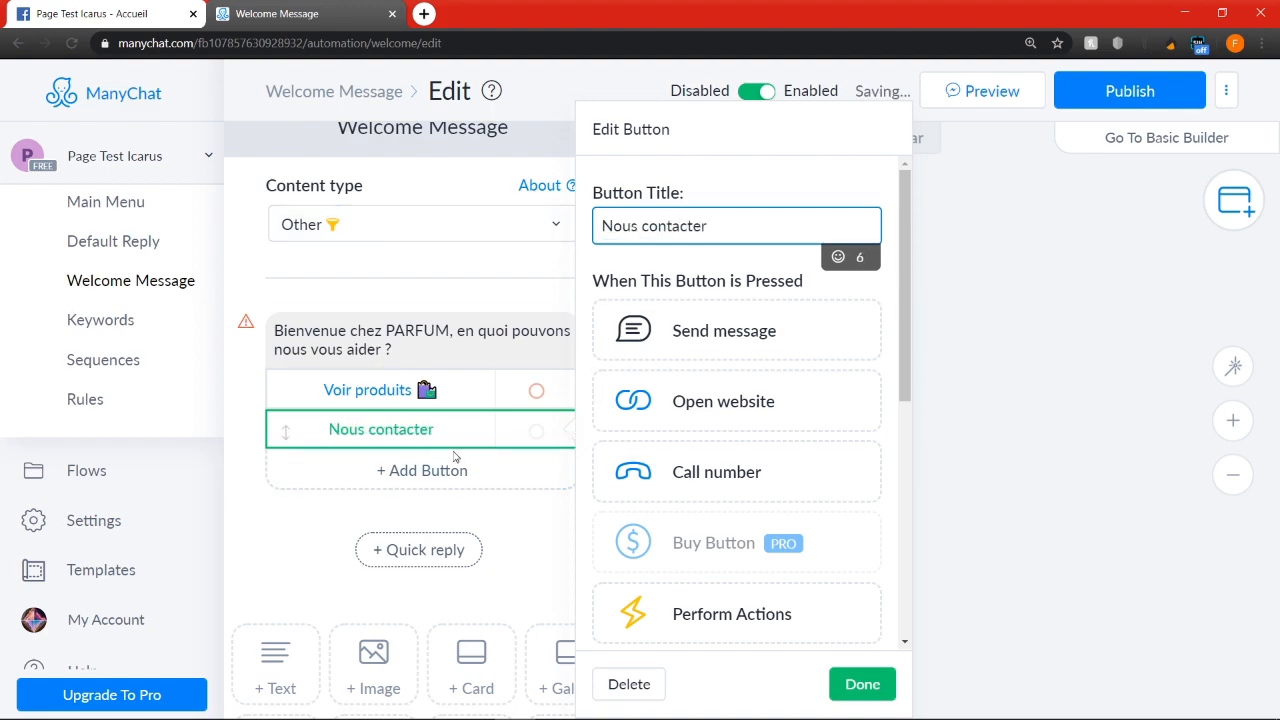
{"action": "left_click", "coordinate": [862, 684]}
{"action": "left_click", "coordinate": [886, 467]}
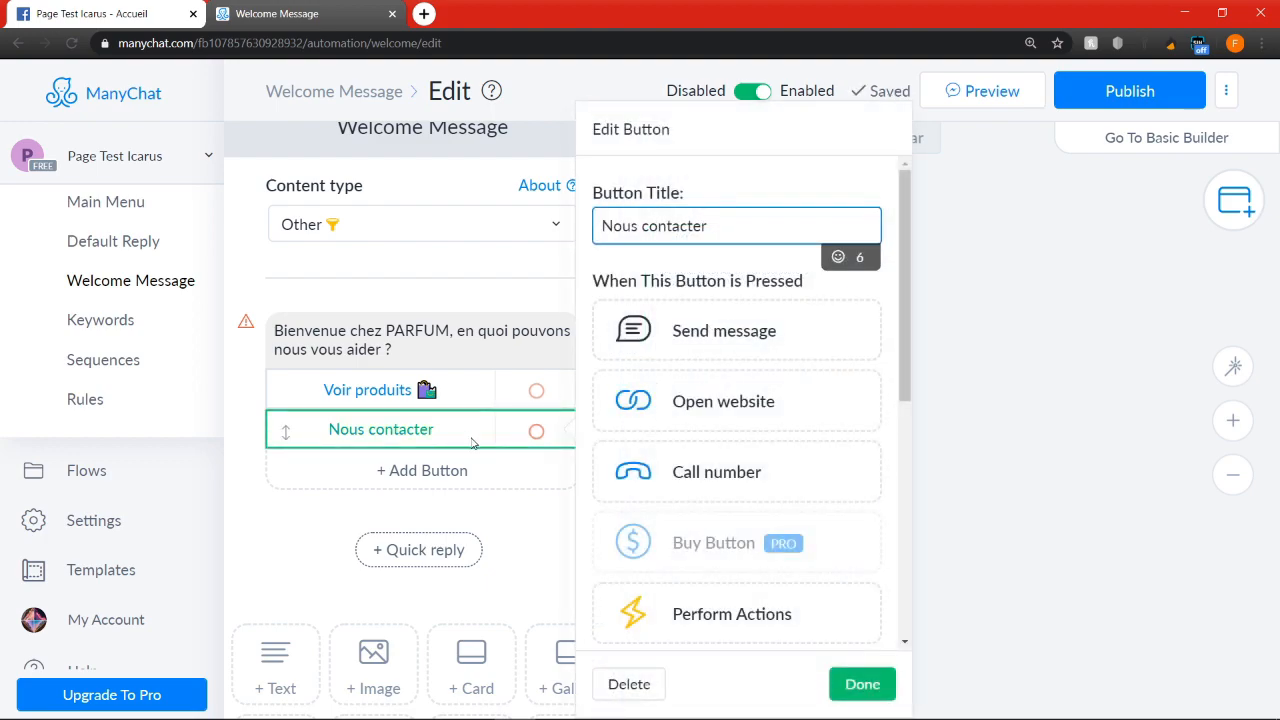
{"action": "left_click", "coordinate": [848, 257]}
{"action": "left_click", "coordinate": [777, 453]}
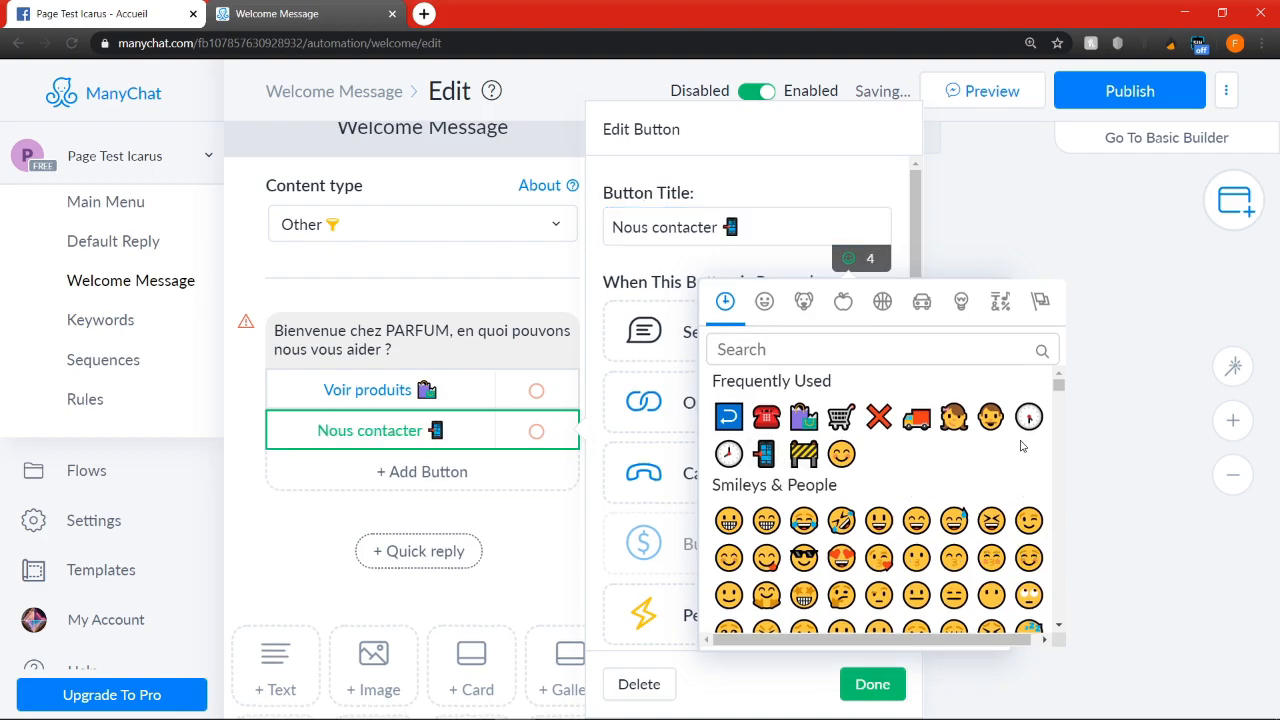
{"action": "left_click", "coordinate": [1128, 434]}
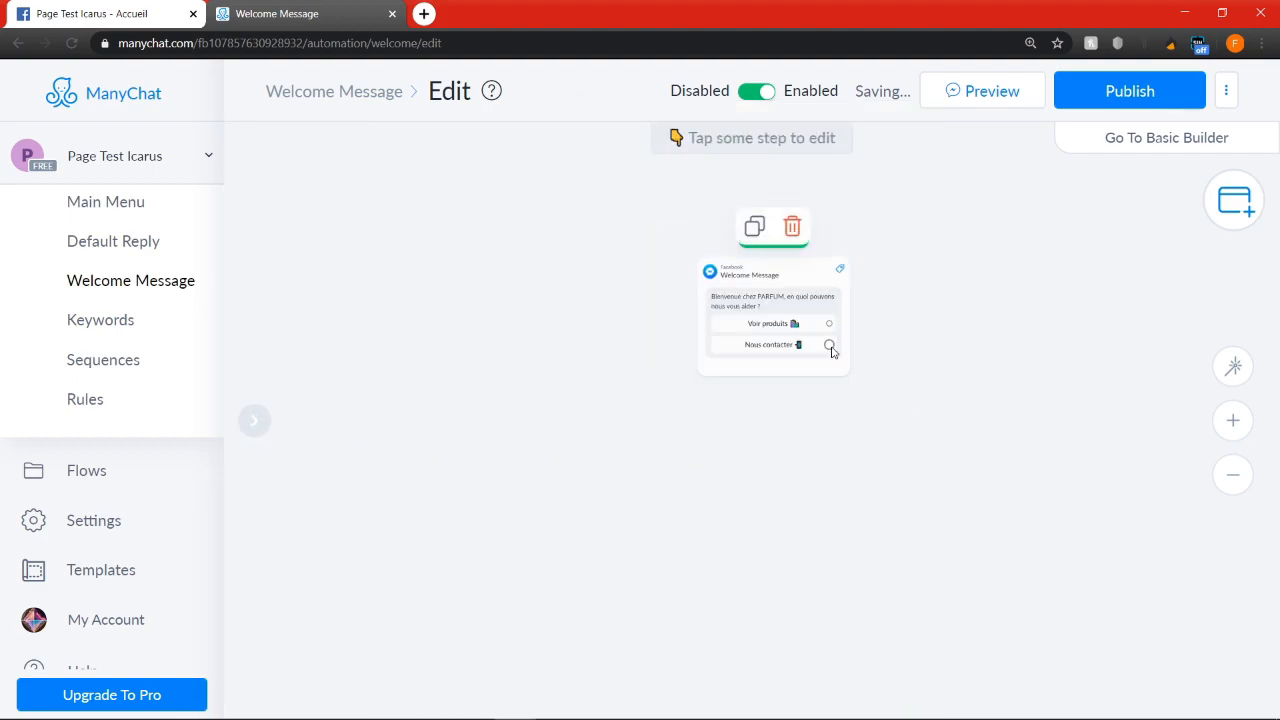
Link the "Nous contacter" button to a new Send Message step
{"action": "left_click", "coordinate": [829, 344]}
{"action": "left_click", "coordinate": [981, 506]}
{"action": "left_click", "coordinate": [1057, 206]}
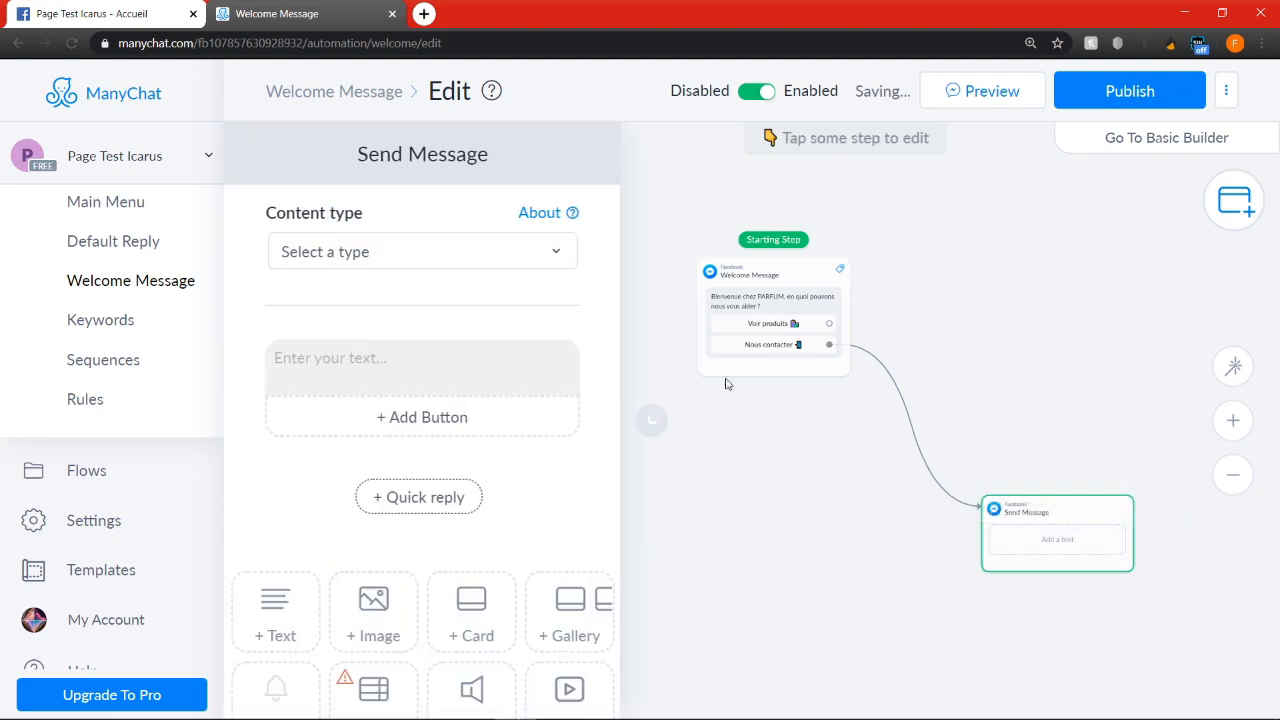
Replace the new message's empty text block with a square-image card and upload o.49166.jpg as its image
{"action": "left_click", "coordinate": [598, 353]}
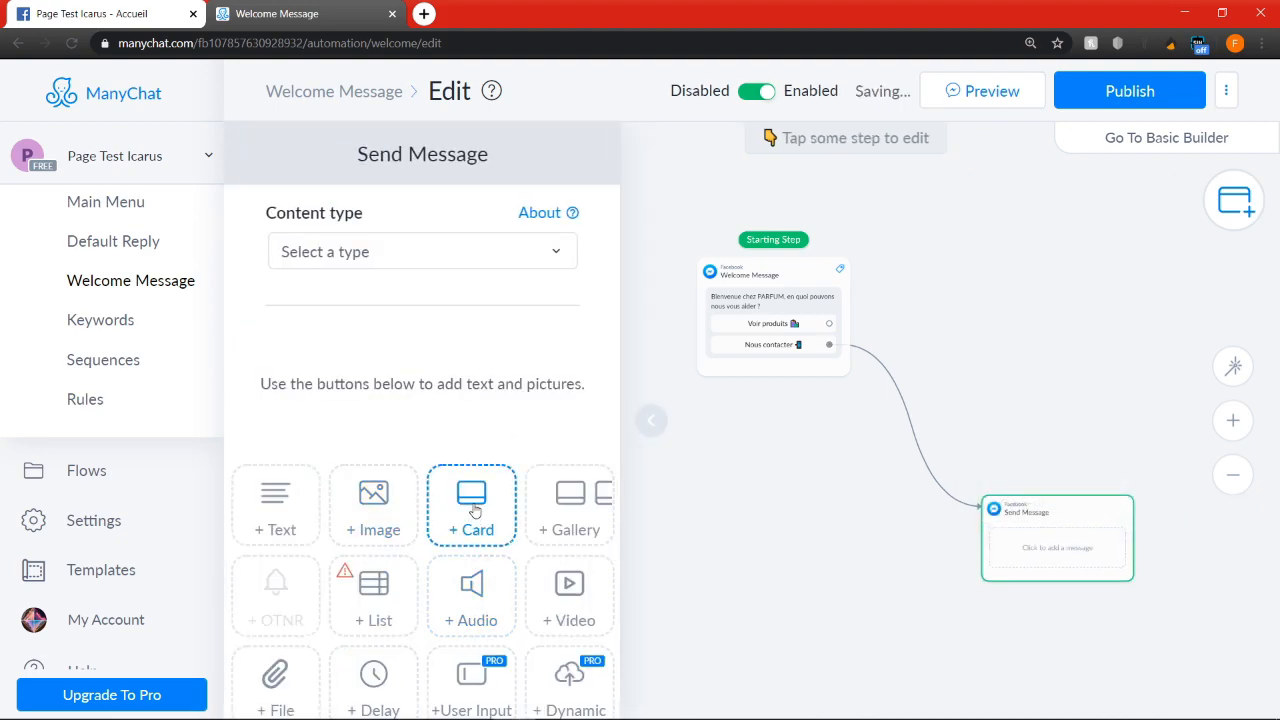
{"action": "left_click", "coordinate": [472, 506]}
{"action": "left_click", "coordinate": [327, 371]}
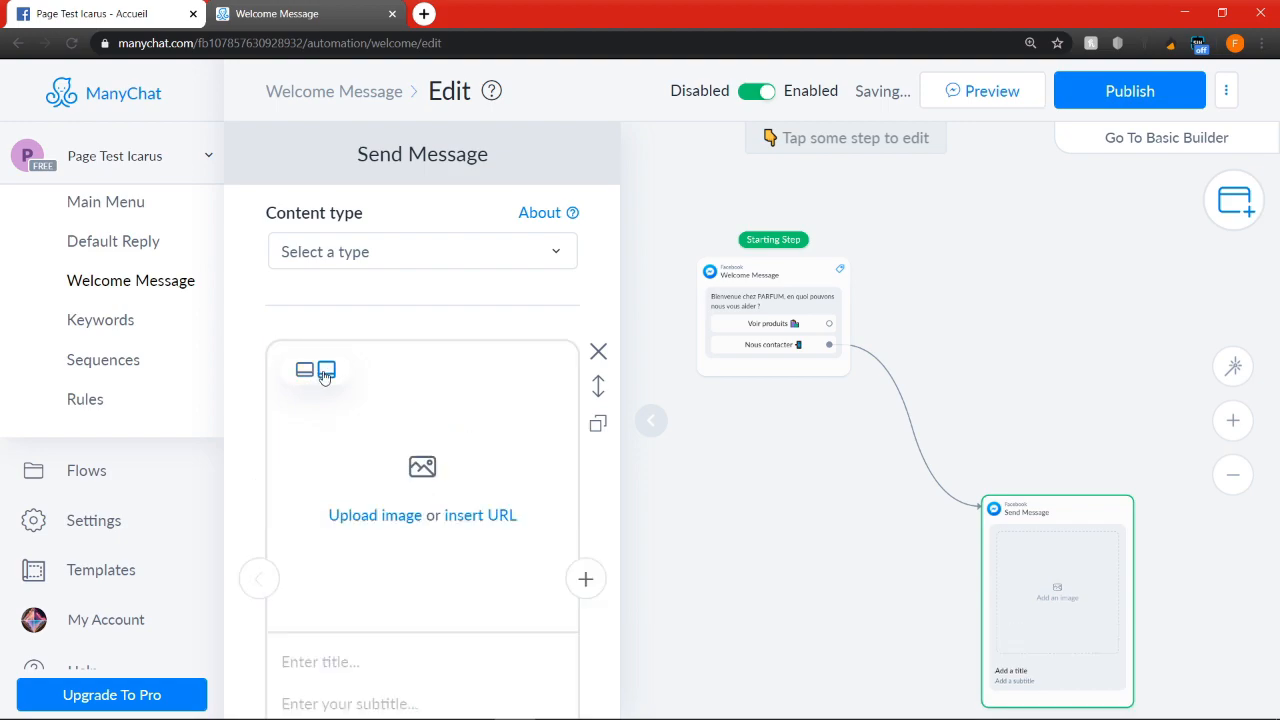
{"action": "left_click", "coordinate": [387, 517]}
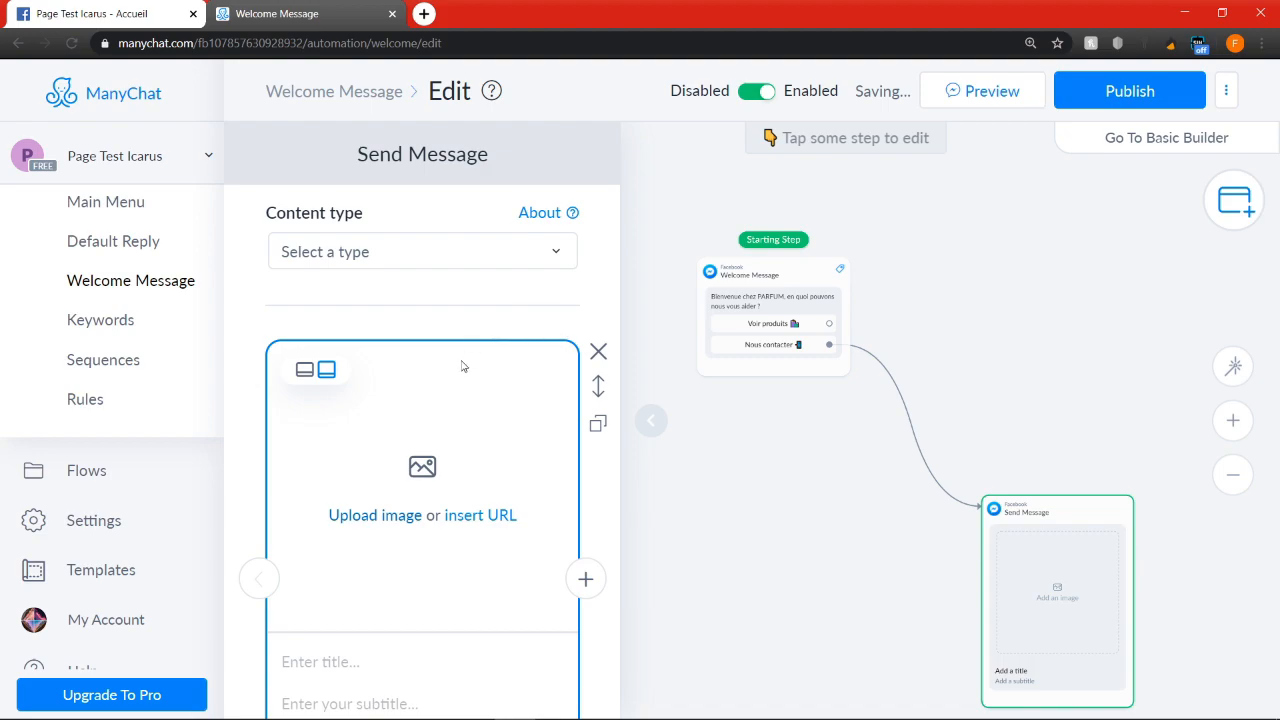
{"action": "scroll", "coordinate": [464, 362], "scroll_direction": "down", "scroll_amount": 2}
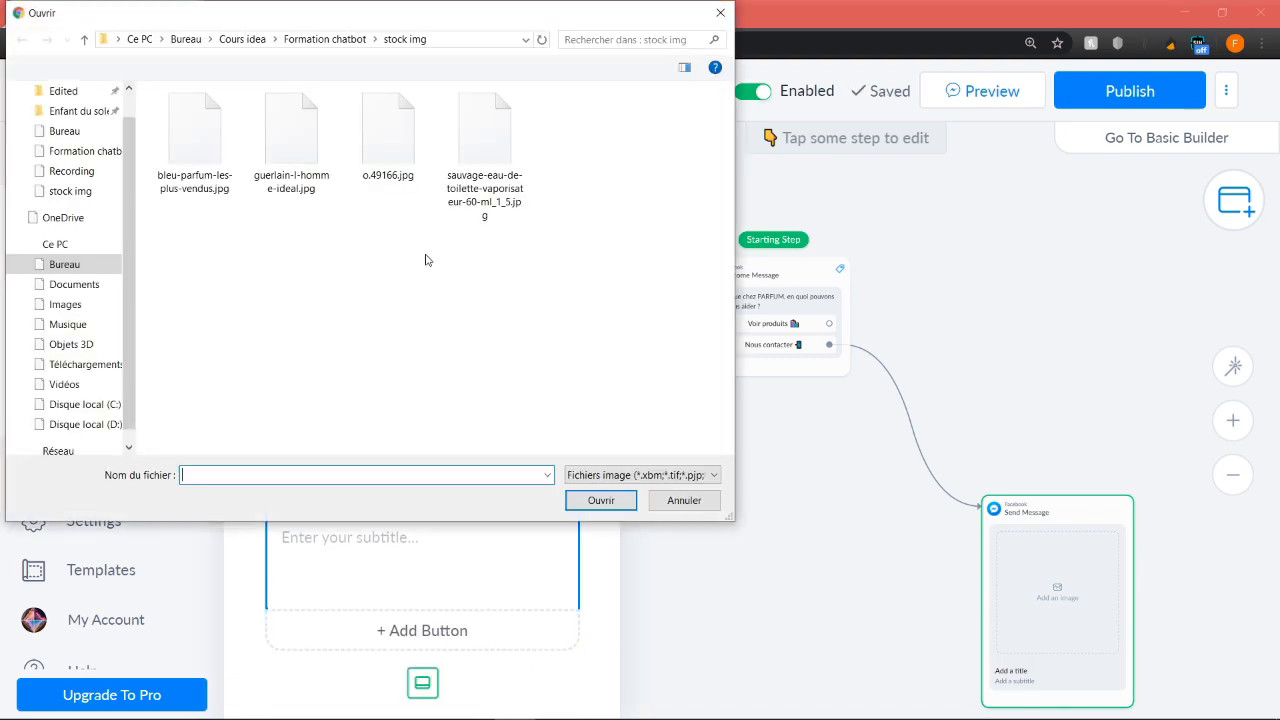
{"action": "left_click", "coordinate": [398, 155]}
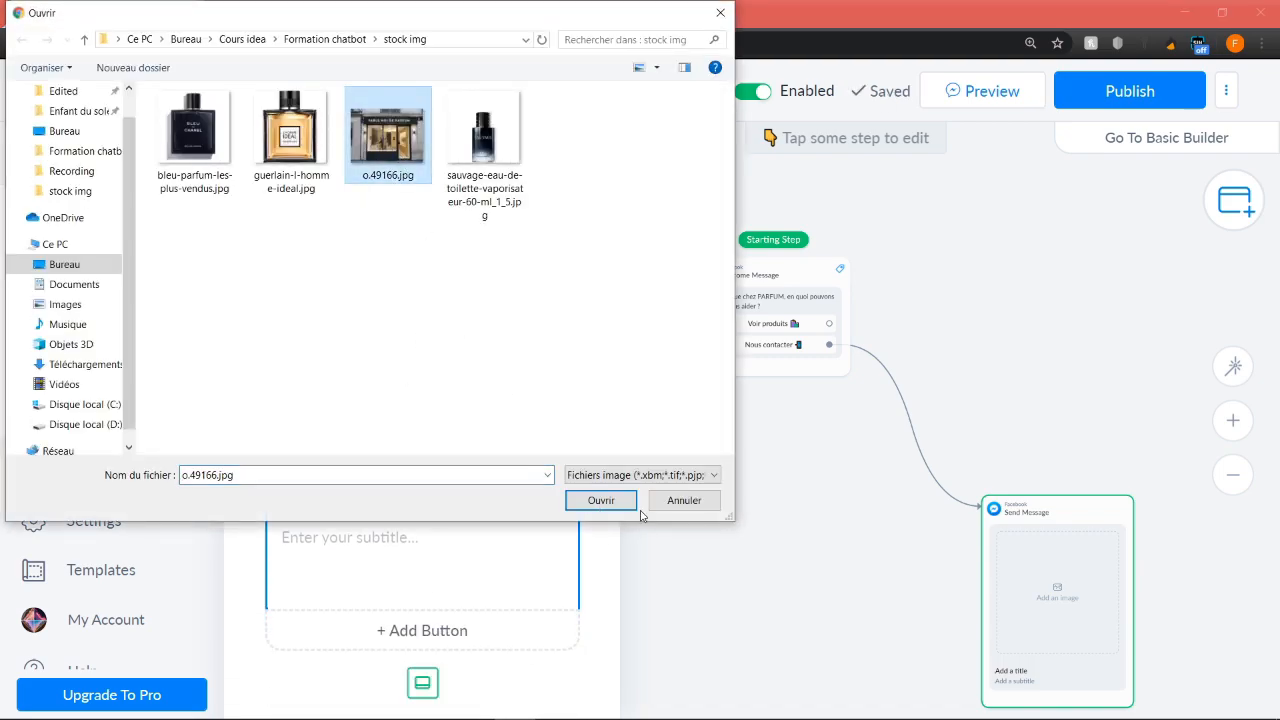
{"action": "left_click", "coordinate": [603, 500]}
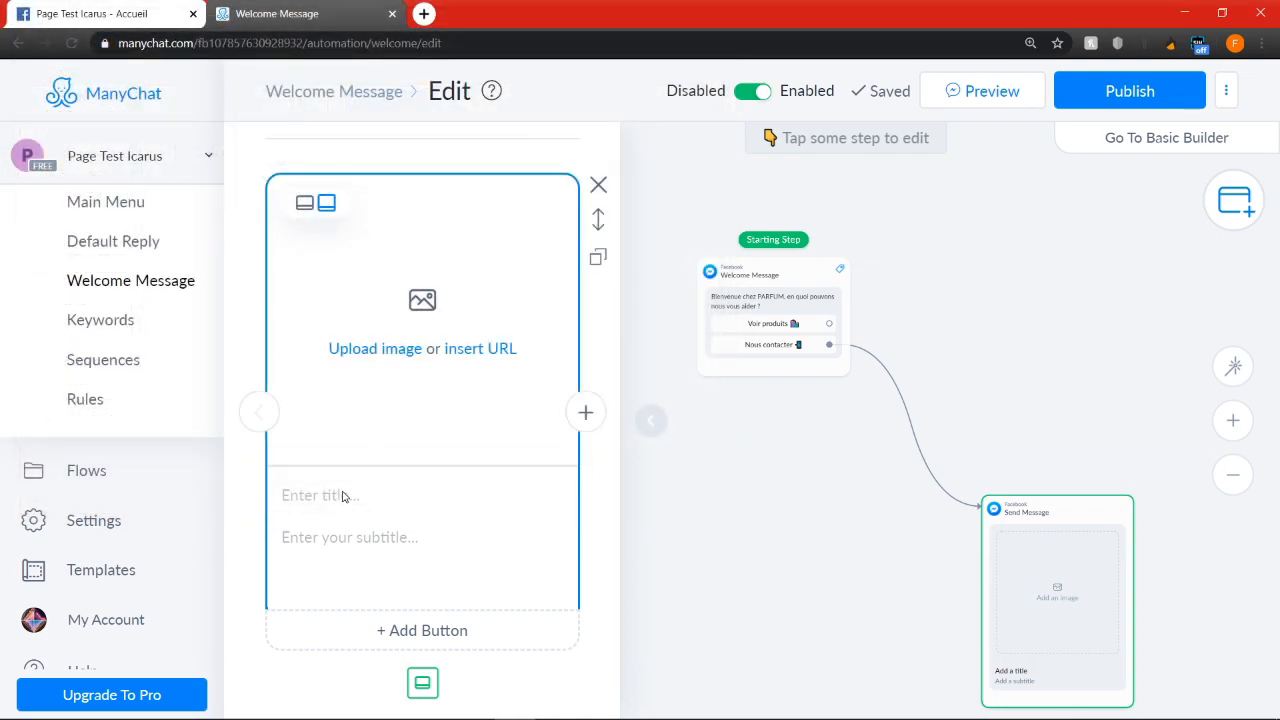
Enter the shop's address as the card's title
{"action": "scroll", "coordinate": [358, 515], "scroll_direction": "down", "scroll_amount": 2}
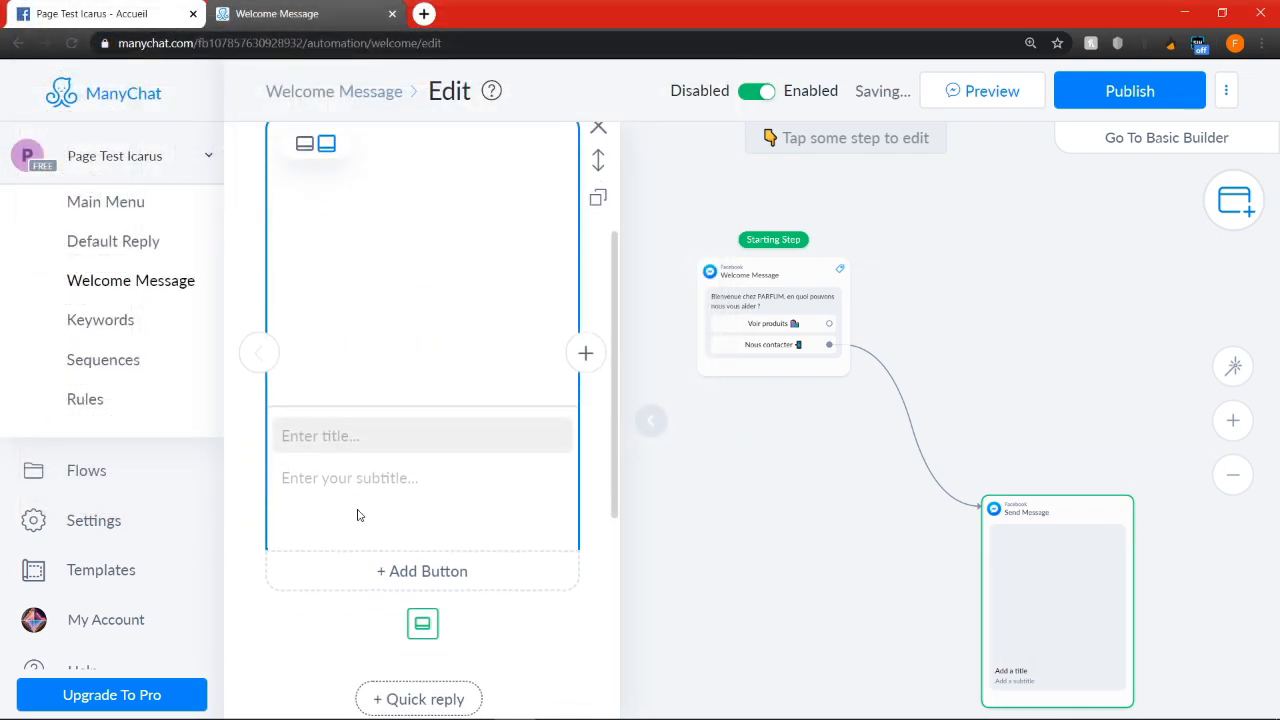
{"action": "left_click", "coordinate": [380, 418]}
{"action": "type", "text": "N"}
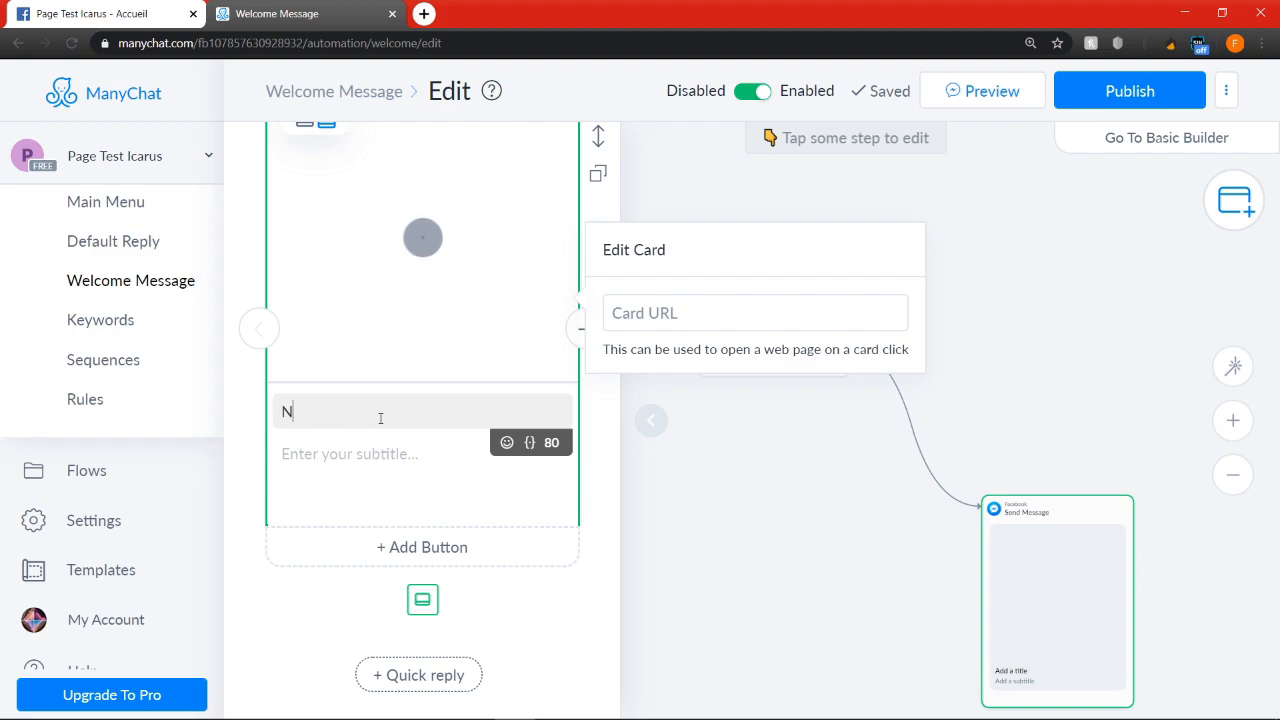
{"action": "type", "text": "°50"}
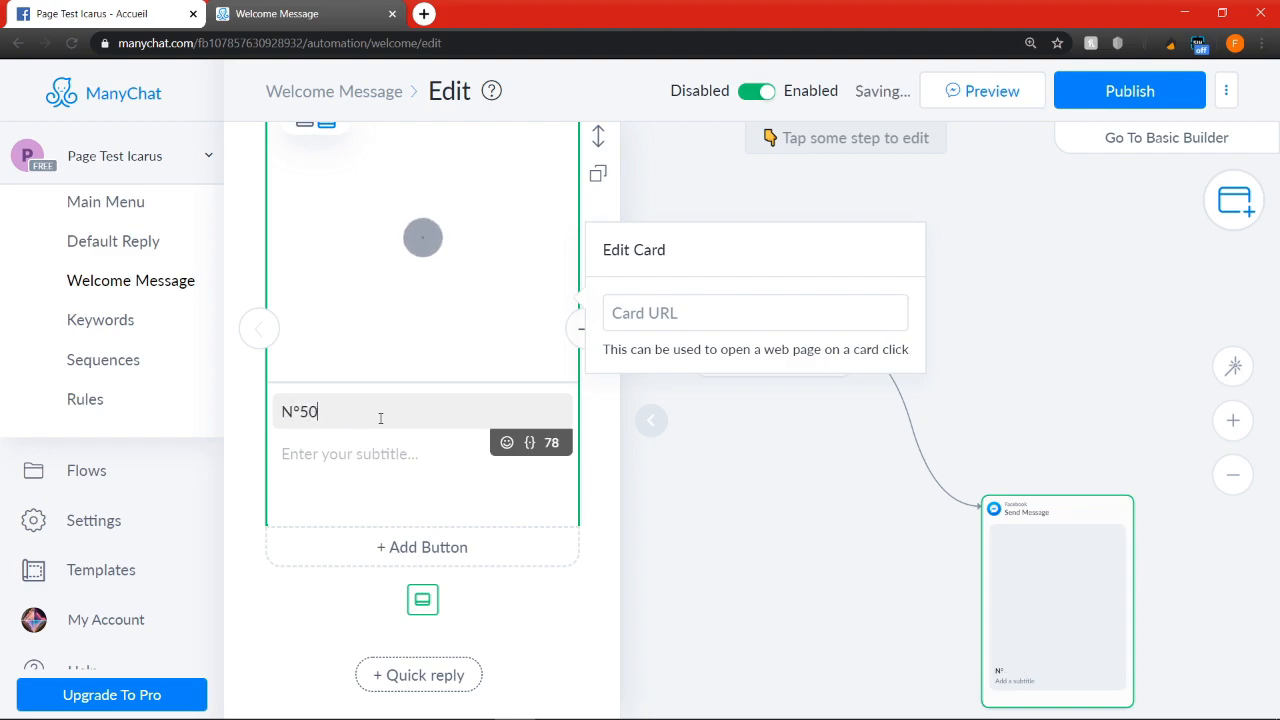
{"action": "type", "text": " blablabla alger"}
Set the card's subtitle to "Ouvert du dimanche au jeudi / 9h30 - 16h30."
{"action": "left_click", "coordinate": [413, 470]}
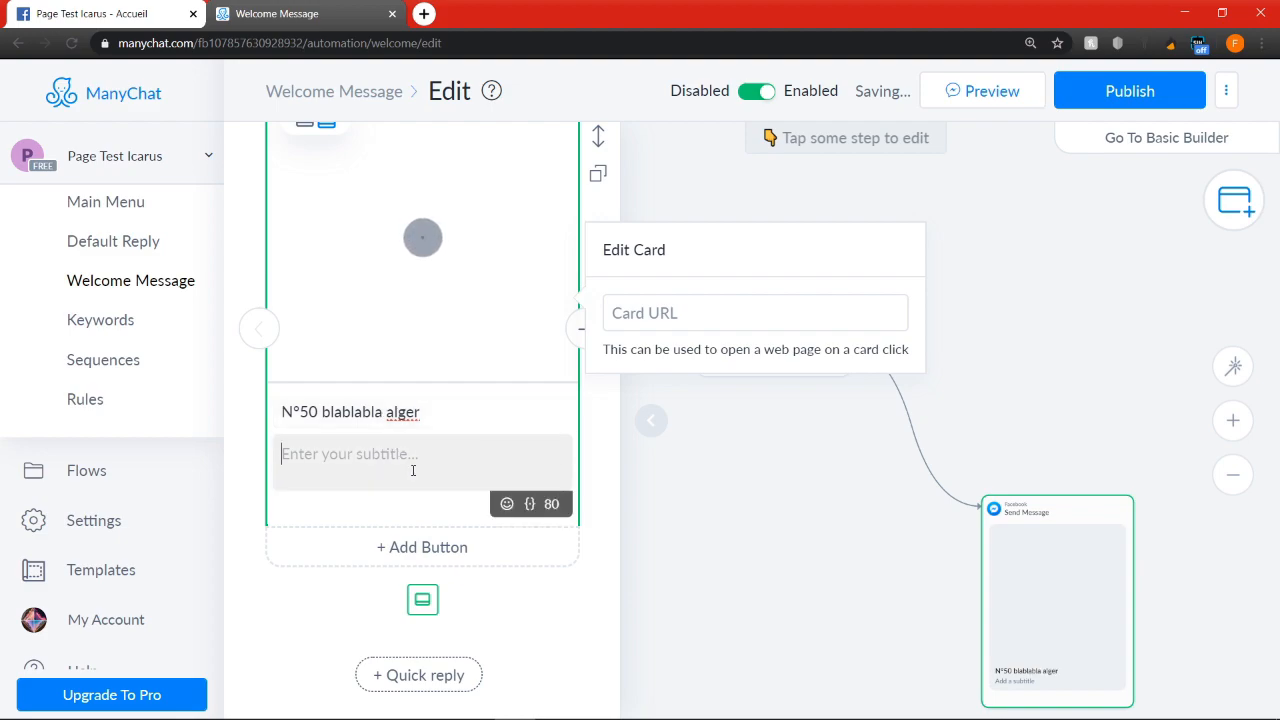
{"action": "type", "text": "Ouvert du"}
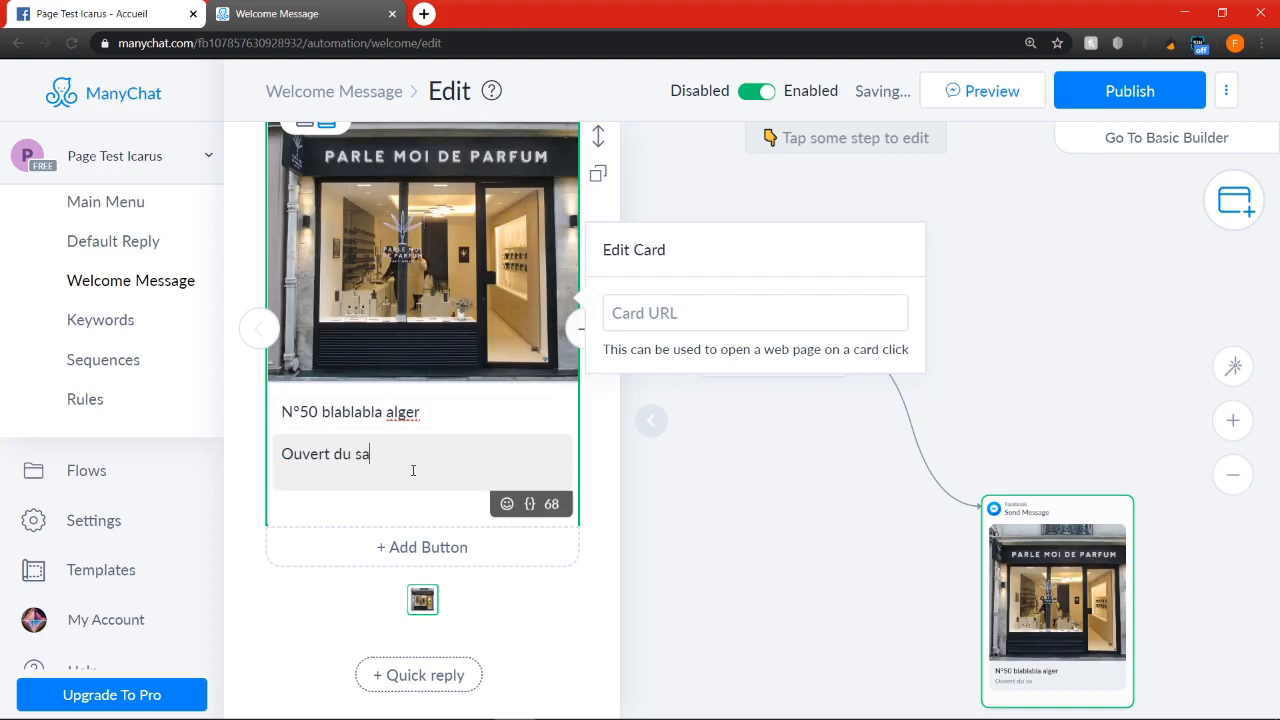
{"action": "type", "text": " dimance"}
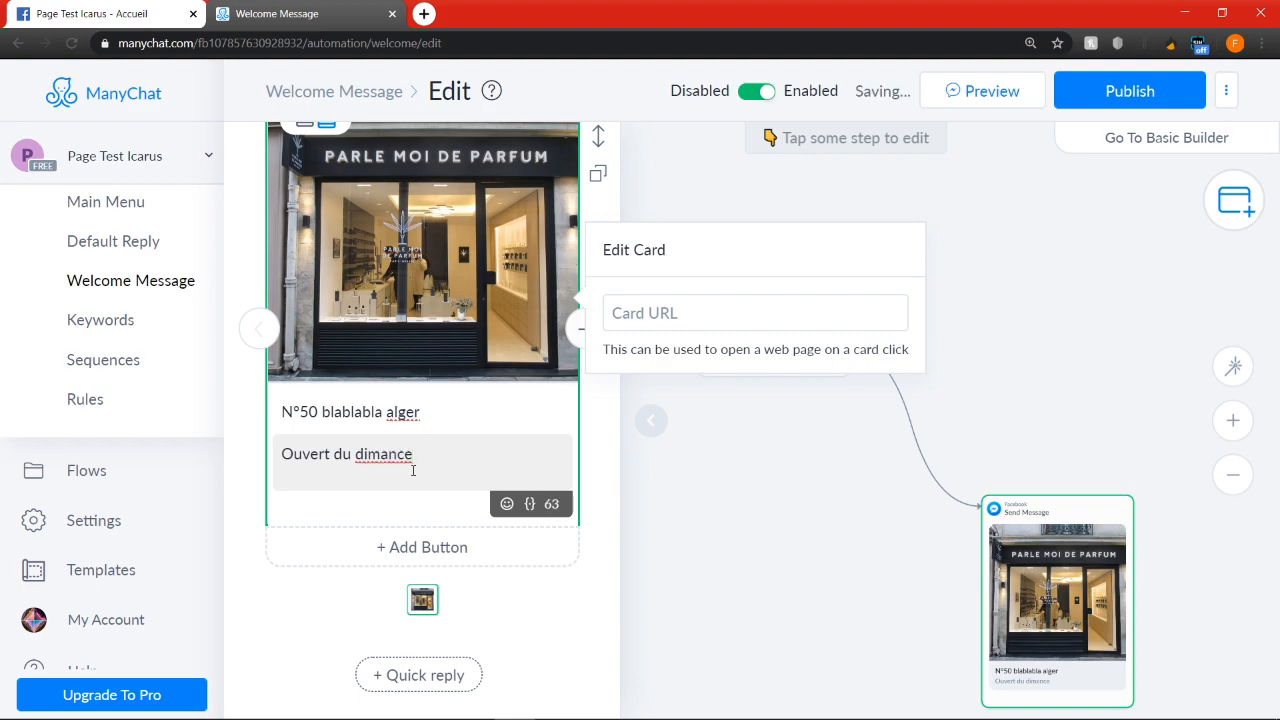
{"action": "key", "text": "BackSpace"}
{"action": "type", "text": "he au jeudi / 9h30 "}
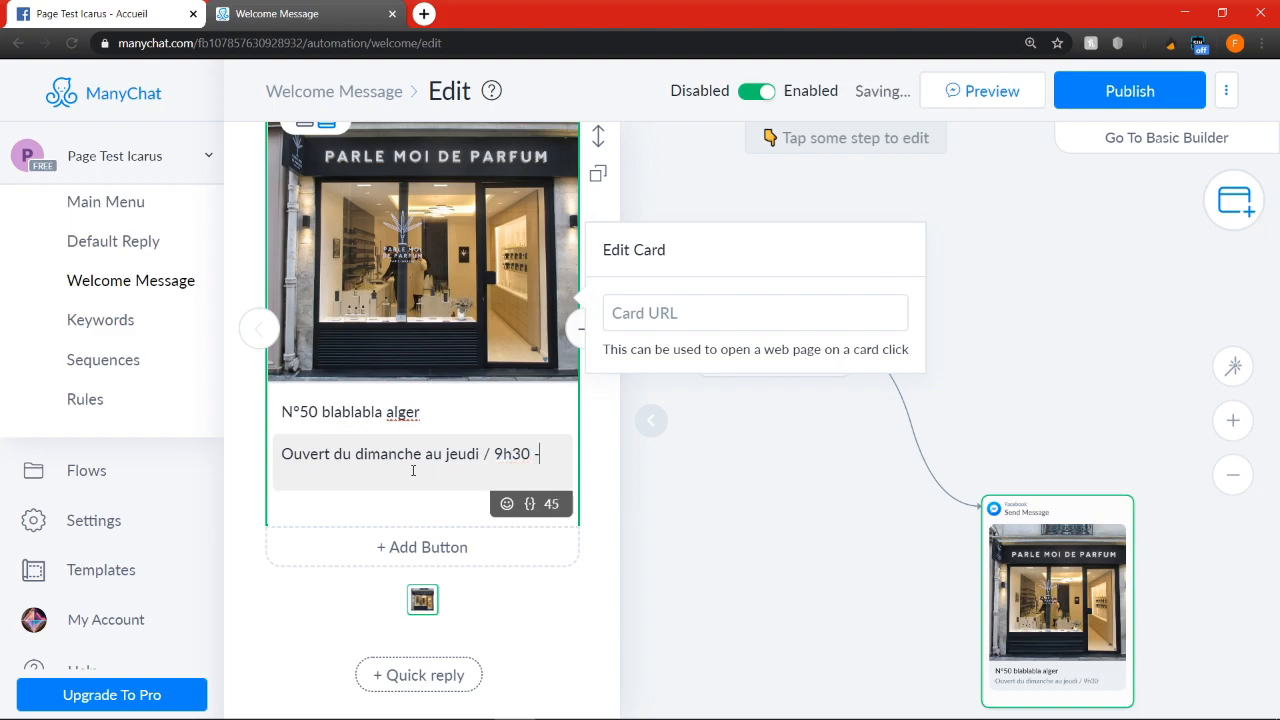
{"action": "type", "text": "- 16h30"}
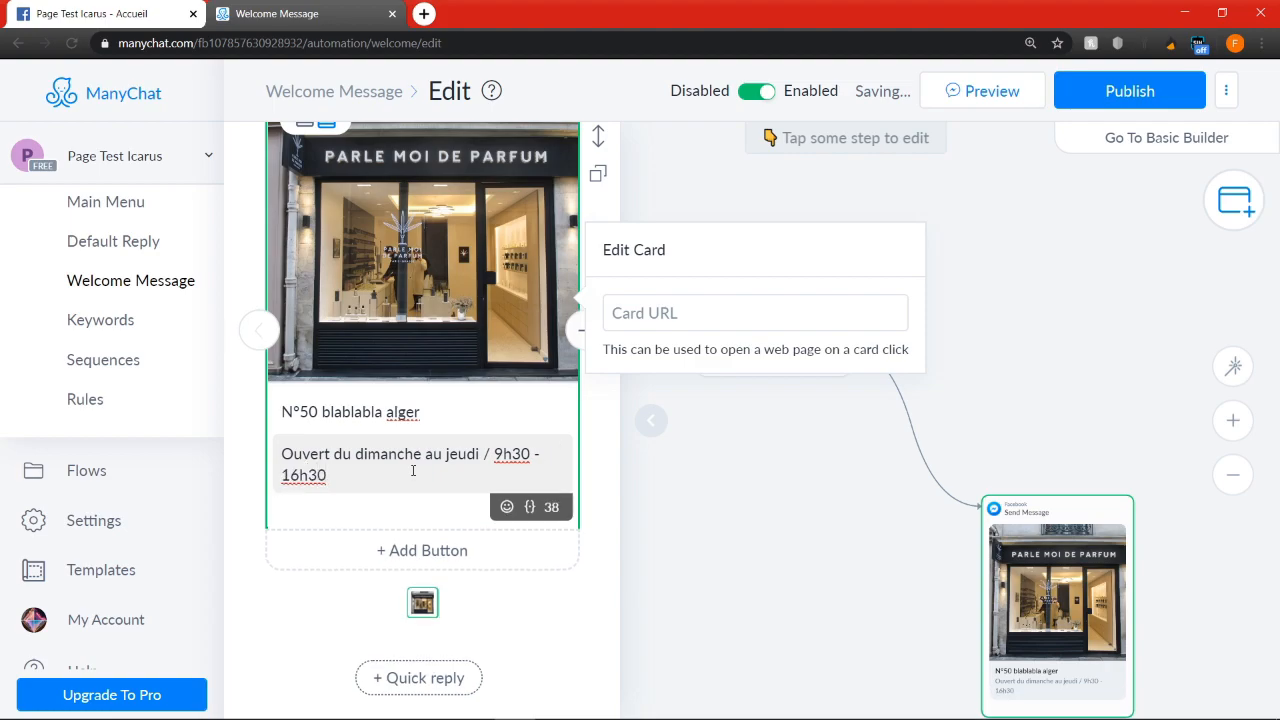
{"action": "type", "text": "."}
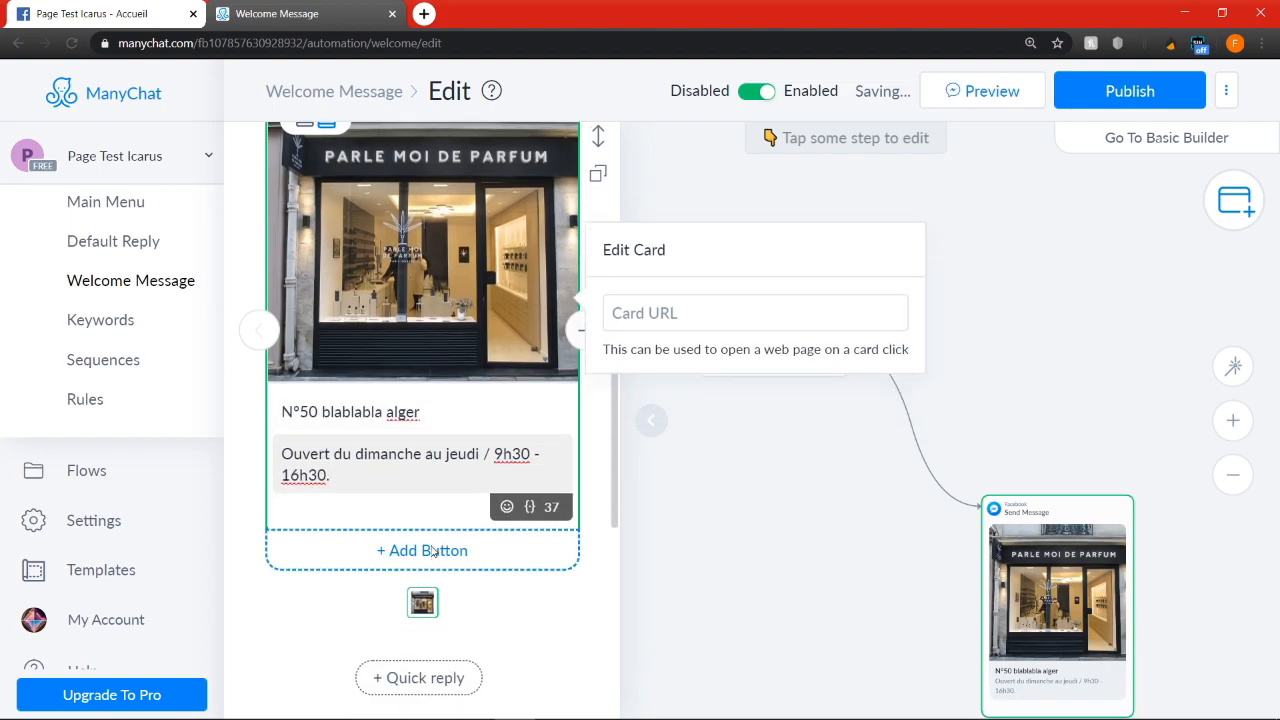
Add a Call number button titled "Téléphone" with the red telephone emoji to the shop card
{"action": "left_click", "coordinate": [440, 550]}
{"action": "left_click", "coordinate": [741, 483]}
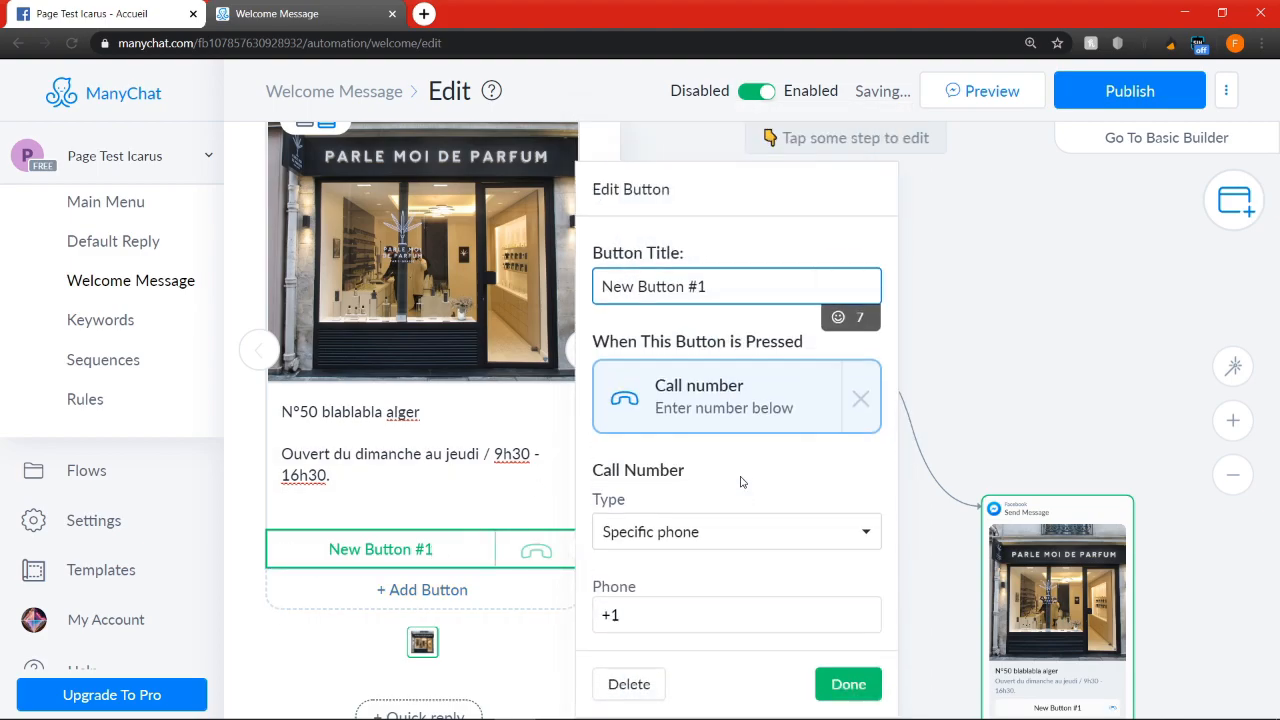
{"action": "key", "text": "ctrl+a"}
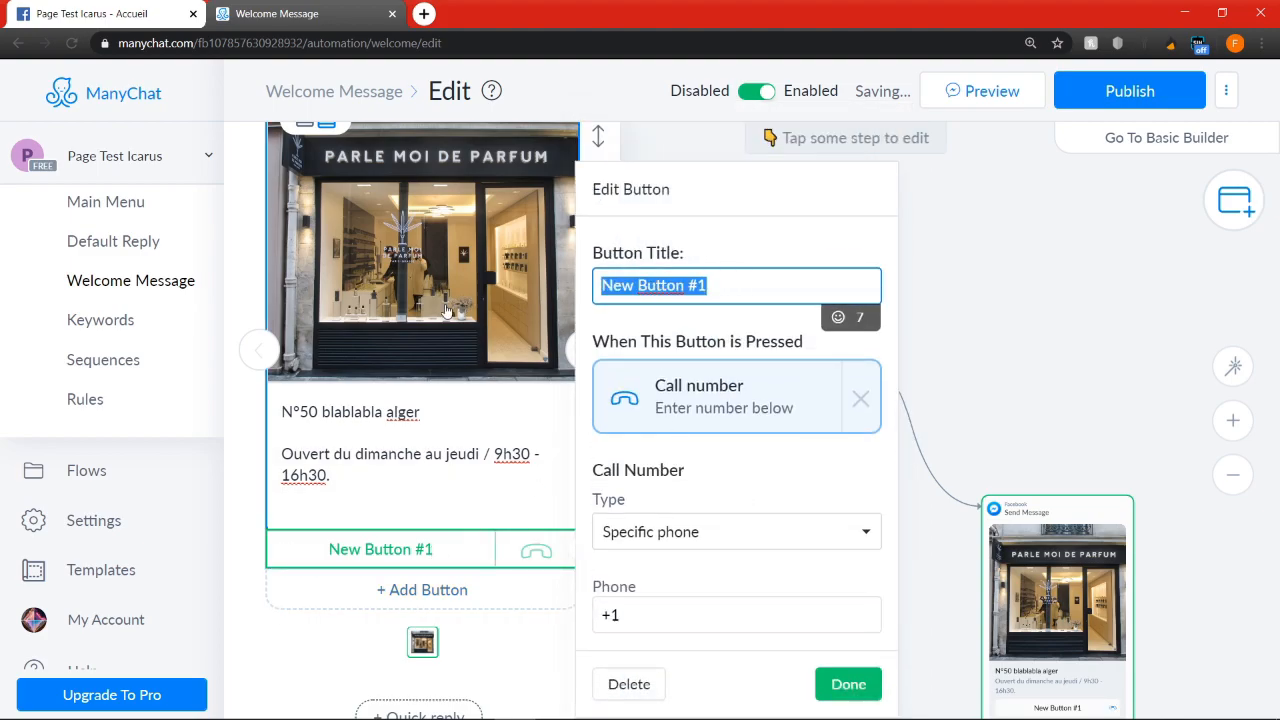
{"action": "type", "text": "Nous cont"}
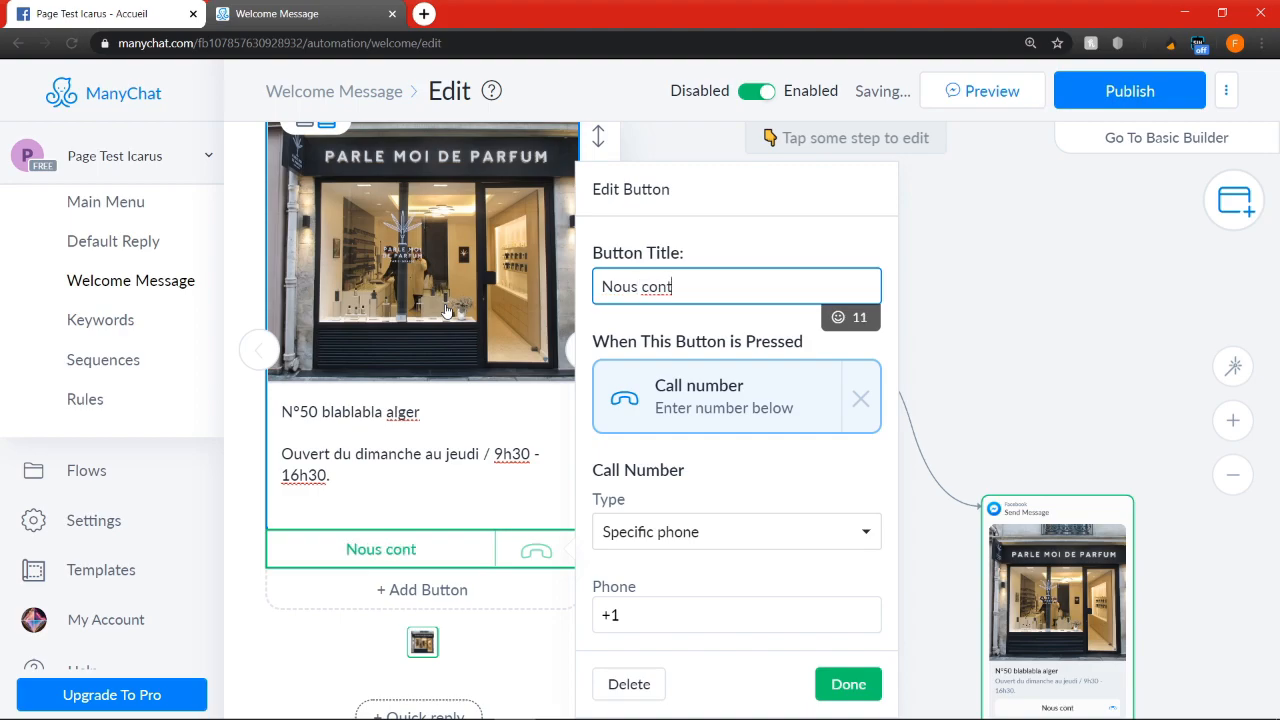
{"action": "key", "text": "BackSpace"}
{"action": "key", "text": "BackSpace"}
{"action": "key", "text": "BackSpace"}
{"action": "key", "text": "BackSpace"}
{"action": "key", "text": "BackSpace"}
{"action": "key", "text": "BackSpace"}
{"action": "key", "text": "BackSpace"}
{"action": "key", "text": "BackSpace"}
{"action": "type", "text": "té"}
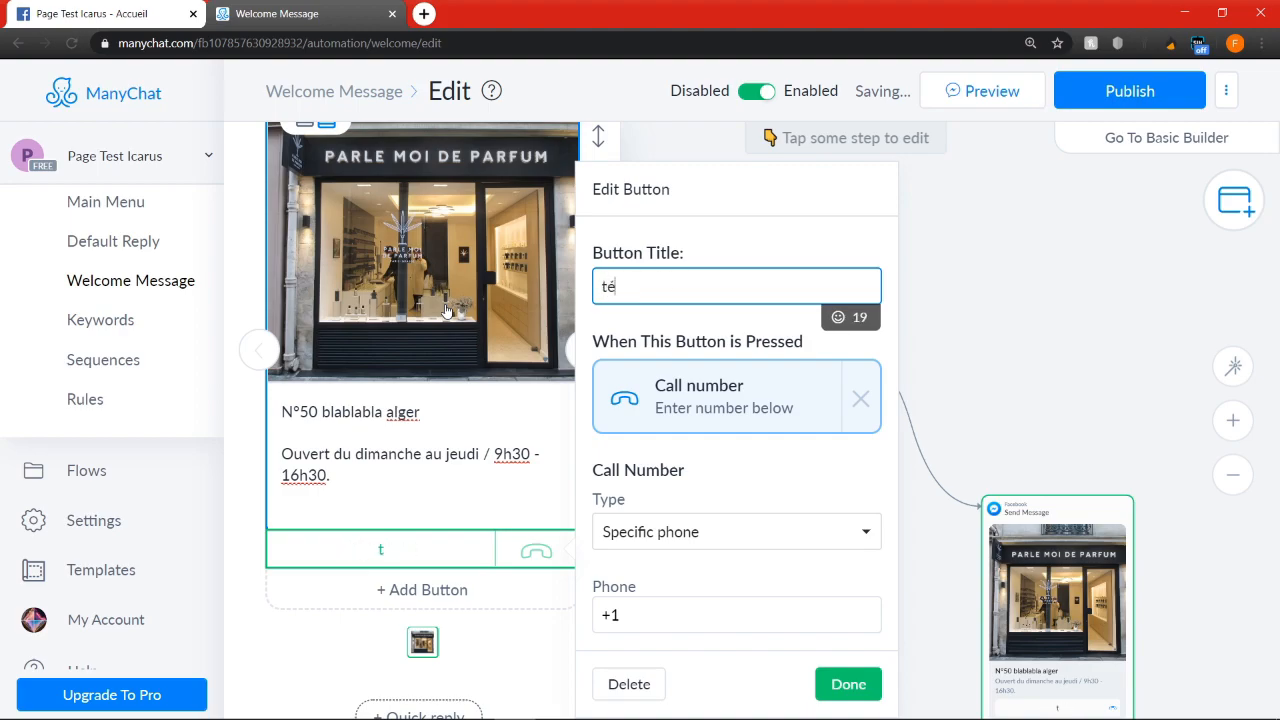
{"action": "key", "text": "BackSpace"}
{"action": "key", "text": "BackSpace"}
{"action": "type", "text": "Téléphone"}
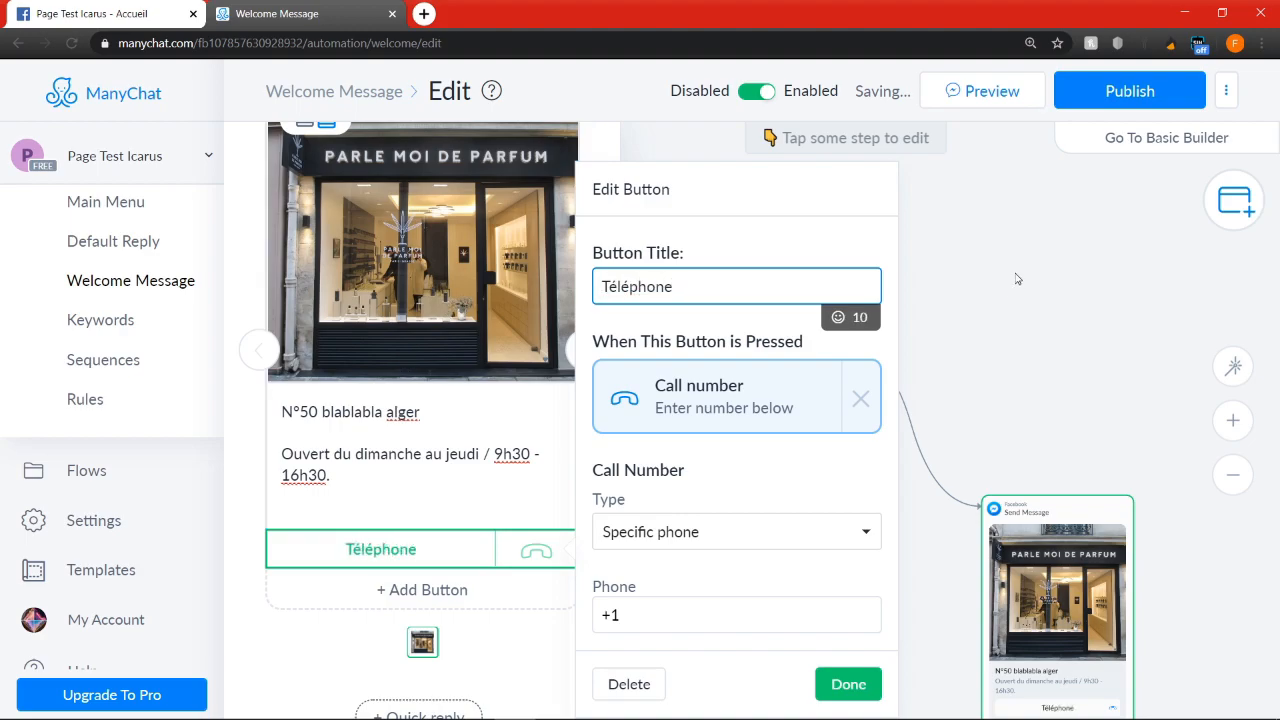
{"action": "left_click", "coordinate": [836, 316]}
{"action": "left_click", "coordinate": [756, 478]}
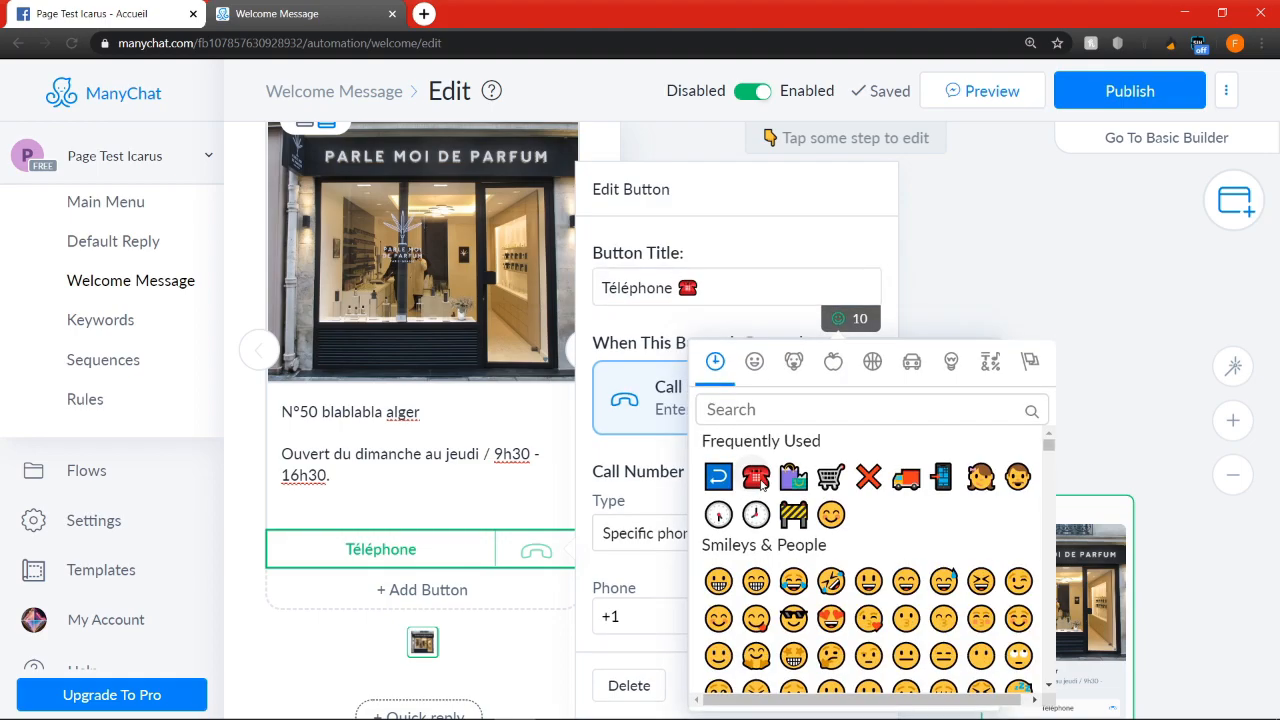
Enter the shop's phone number, with its country code, for the "Téléphone" button and save the button
{"action": "left_click", "coordinate": [643, 615]}
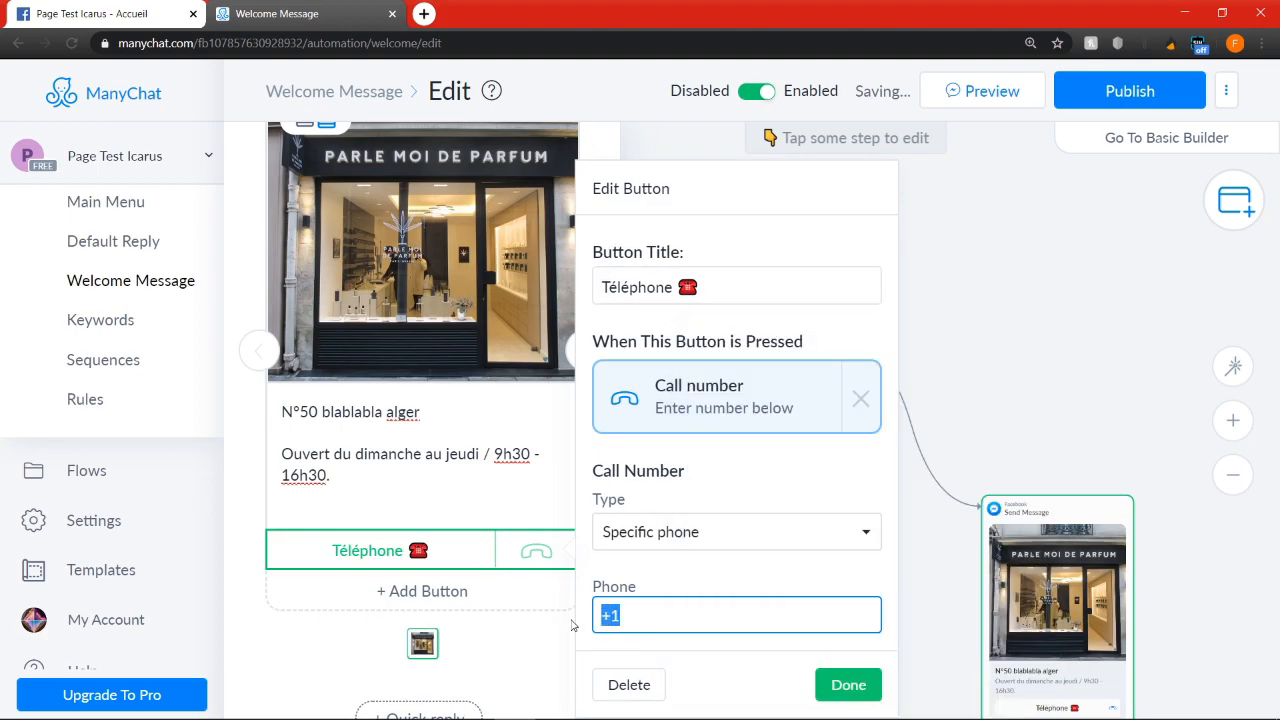
{"action": "type", "text": "+2135555555555"}
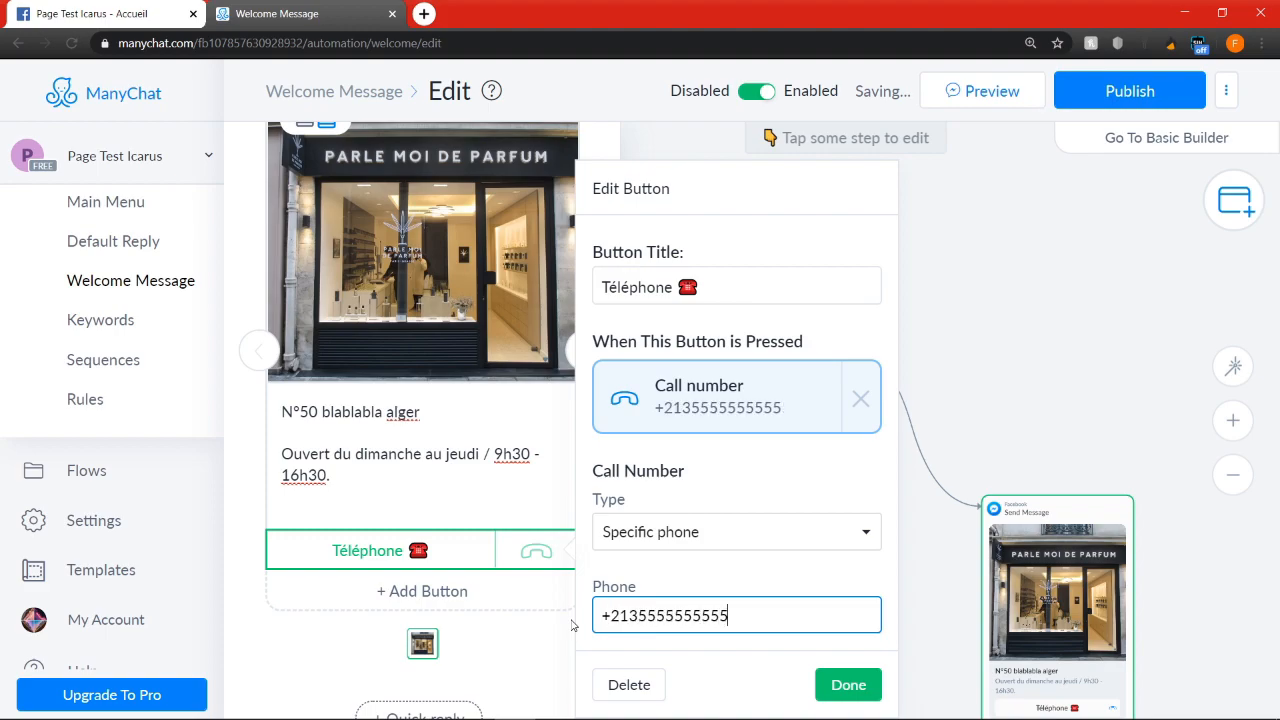
{"action": "left_click", "coordinate": [848, 686]}
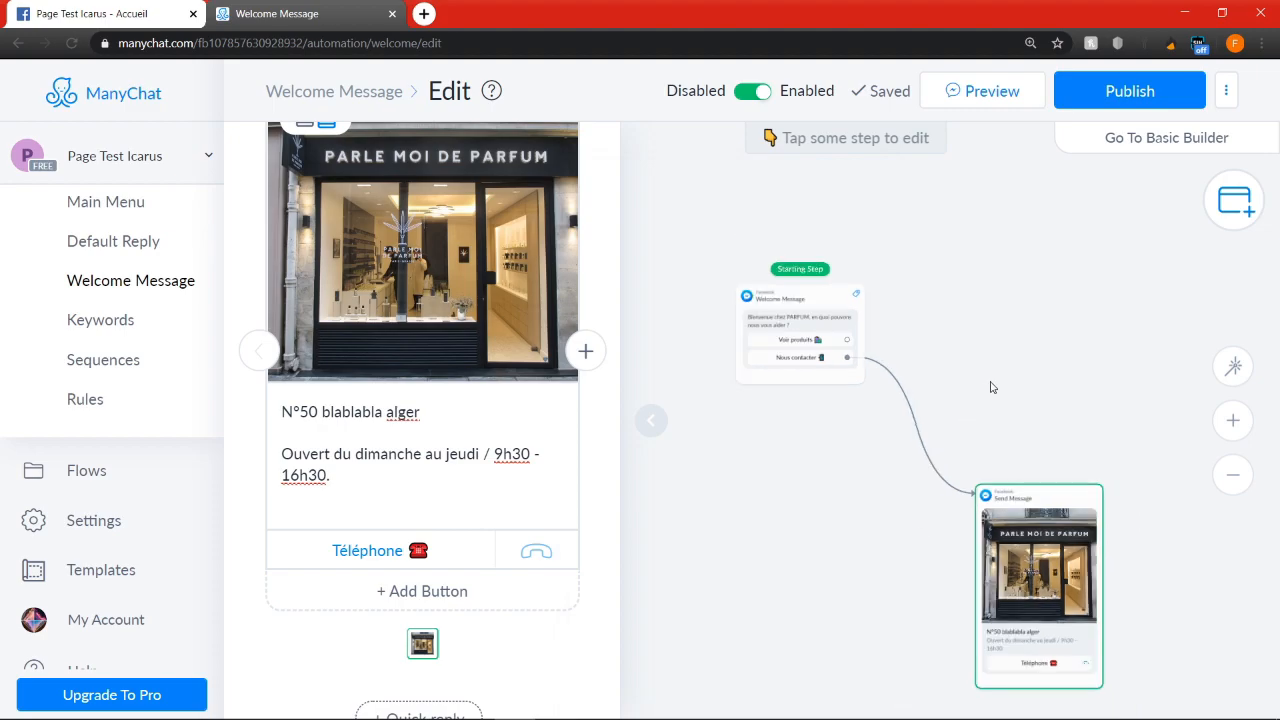
Connect the "Voir produits" button of the welcome message to a new Start Flow step
{"action": "left_click", "coordinate": [757, 272]}
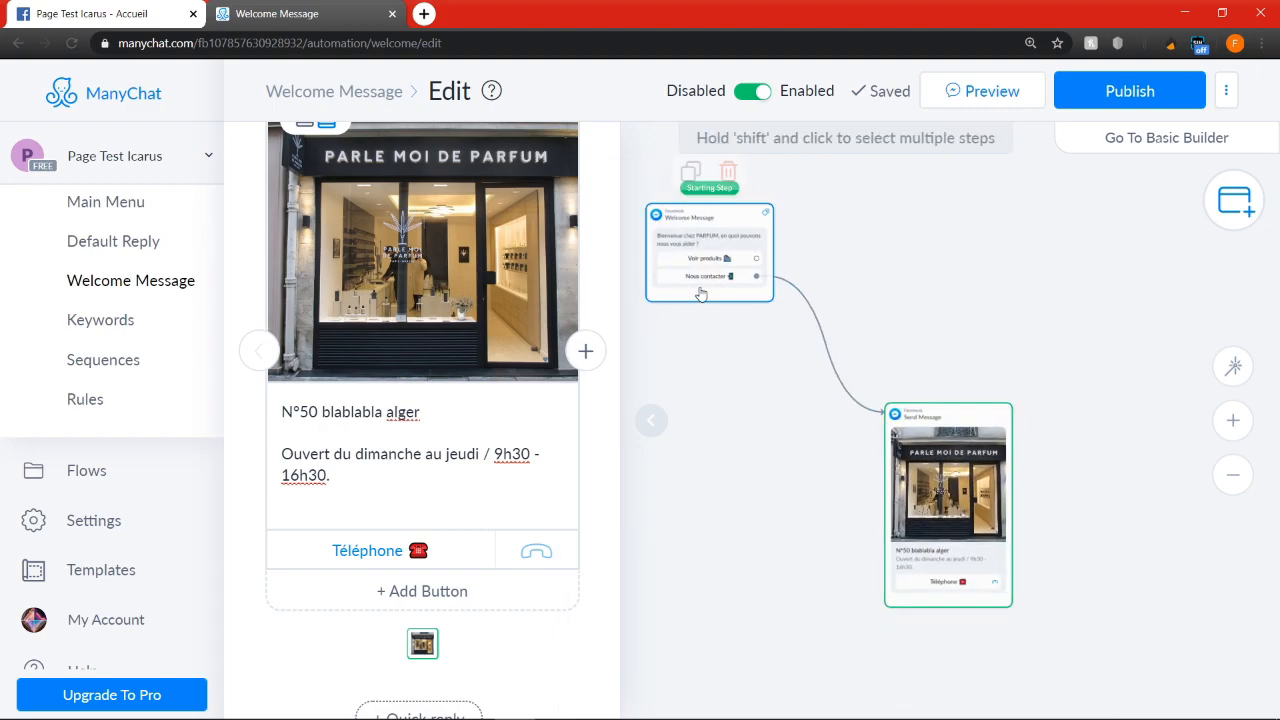
{"action": "left_click_drag", "start_coordinate": [757, 266], "coordinate": [965, 276]}
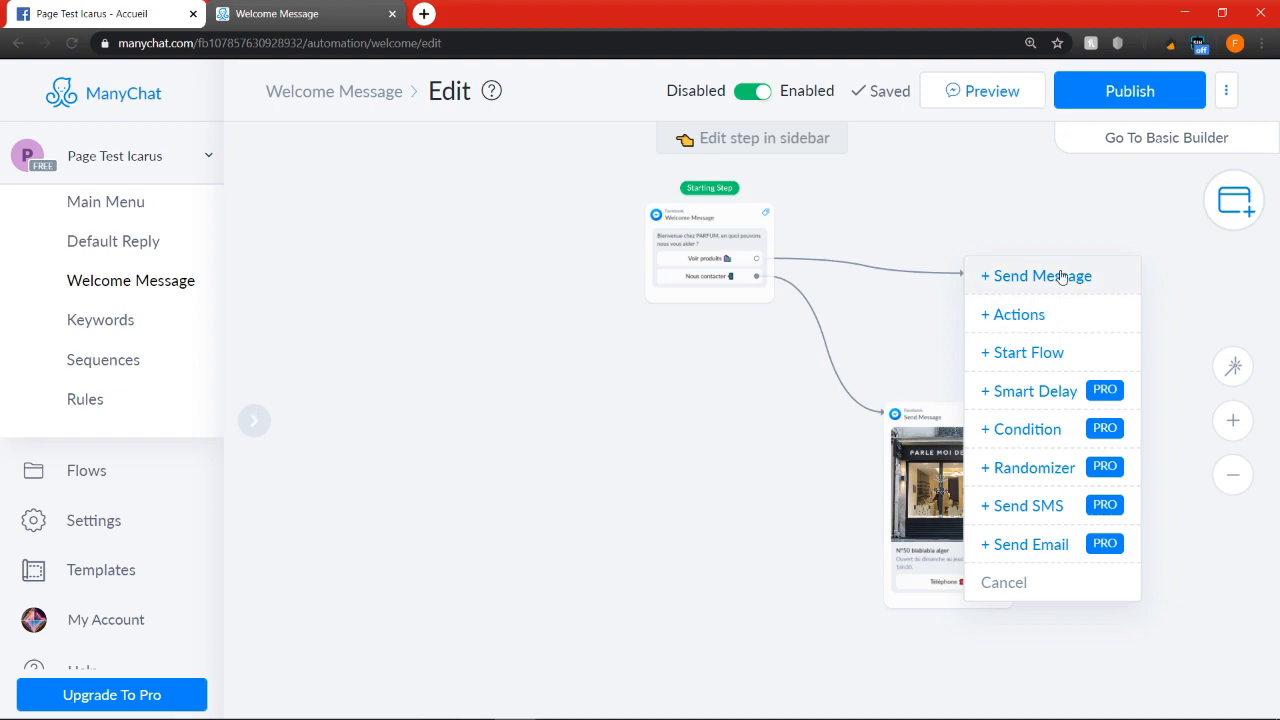
{"action": "left_click", "coordinate": [1032, 355]}
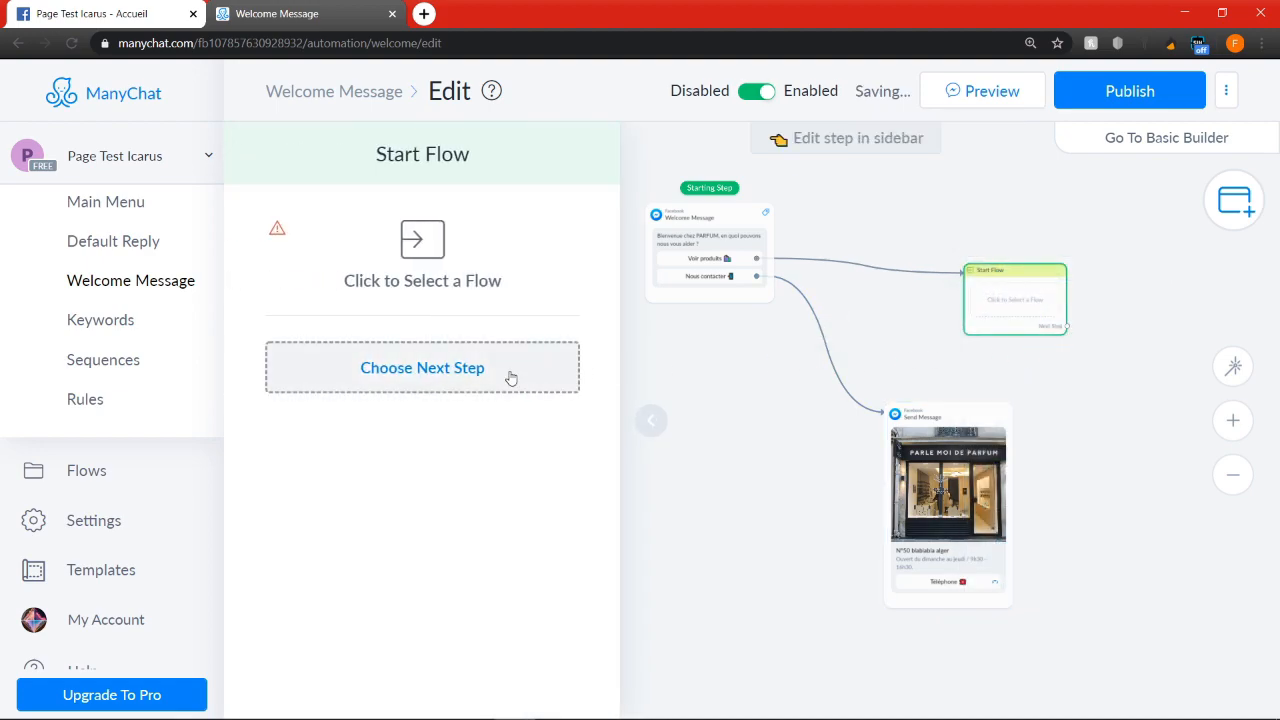
Choose the existing "Store" flow as the one launched by the Start Flow step
{"action": "left_click", "coordinate": [510, 377]}
{"action": "left_click", "coordinate": [485, 262]}
{"action": "left_click", "coordinate": [411, 246]}
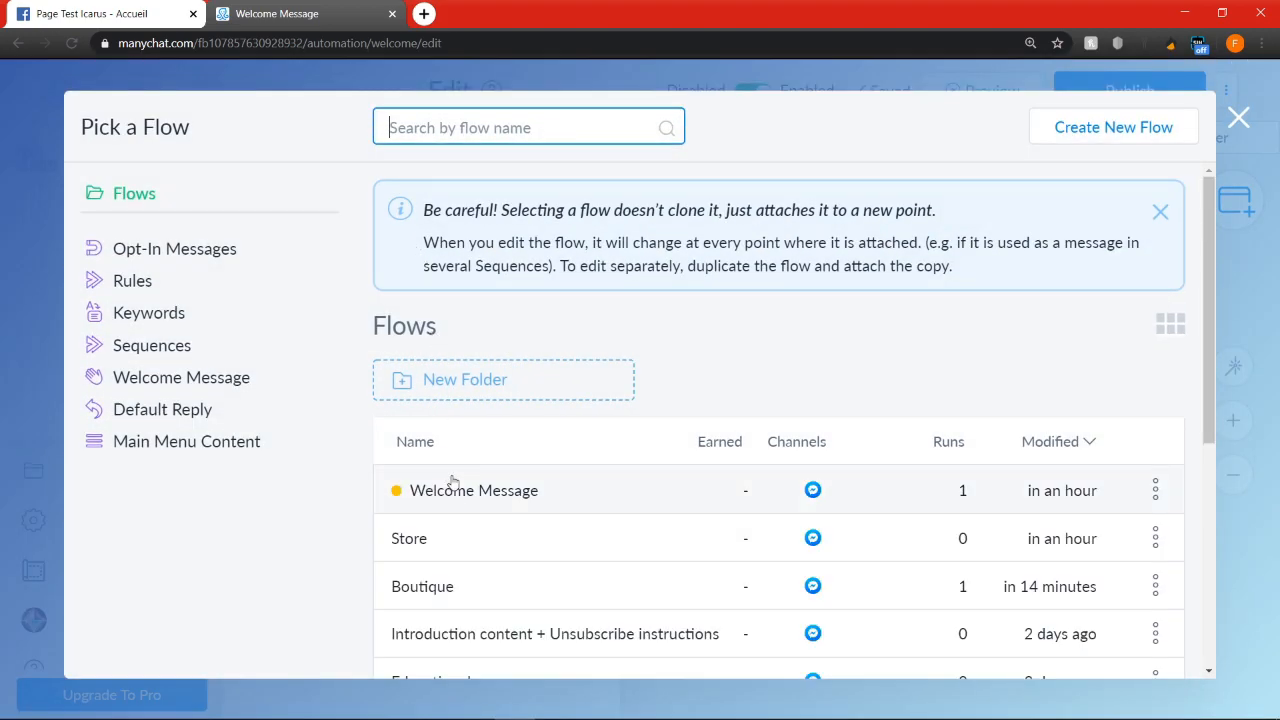
{"action": "left_click", "coordinate": [449, 538]}
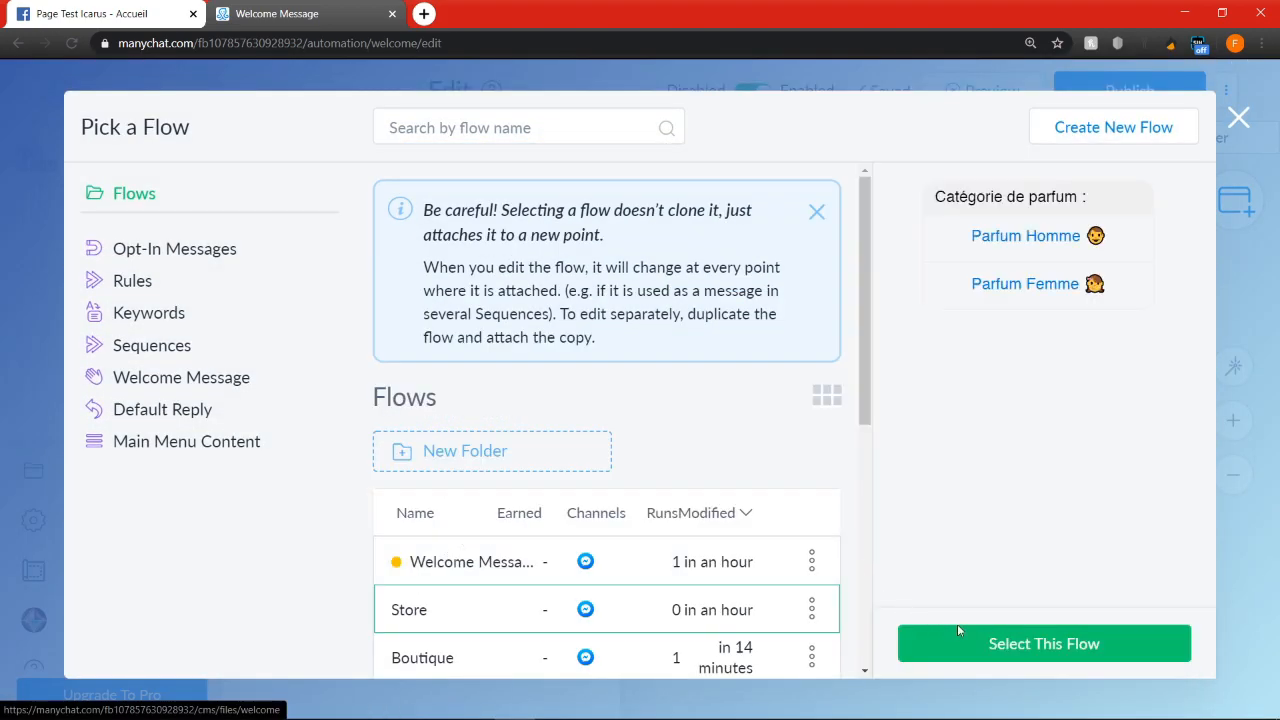
{"action": "left_click", "coordinate": [1072, 641]}
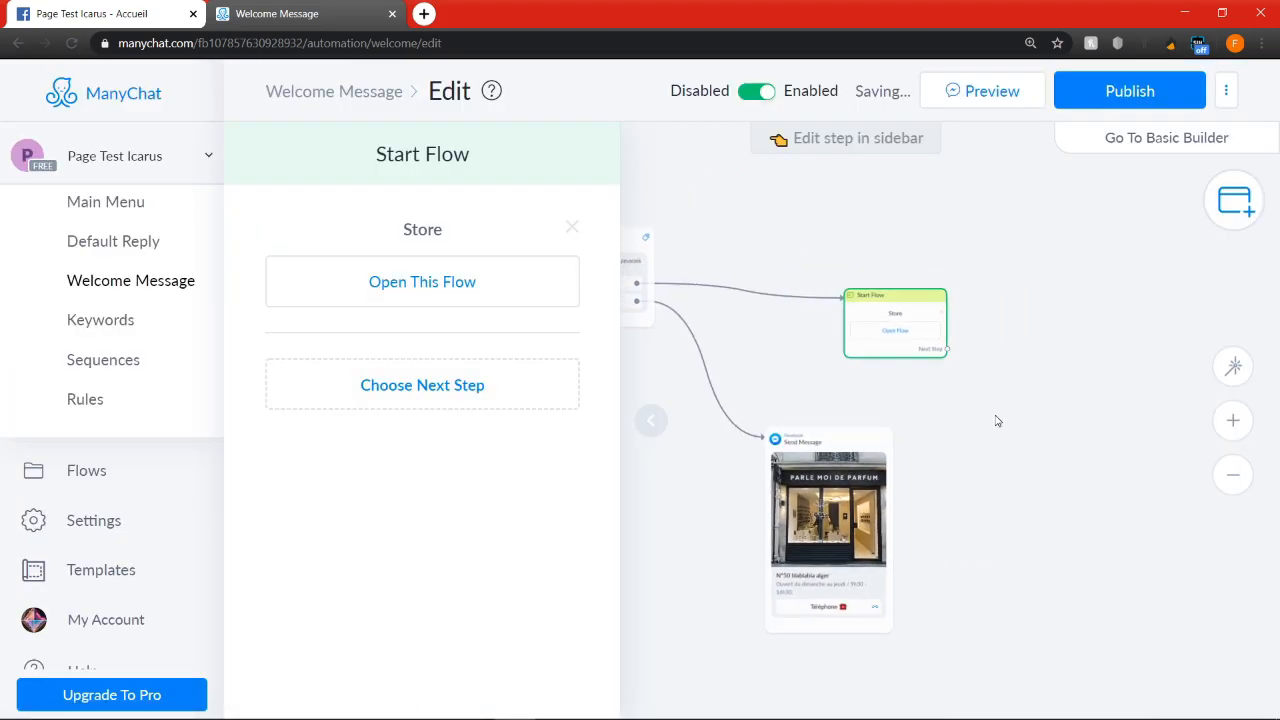
{"action": "scroll", "coordinate": [997, 421], "scroll_direction": "down", "scroll_amount": 3}
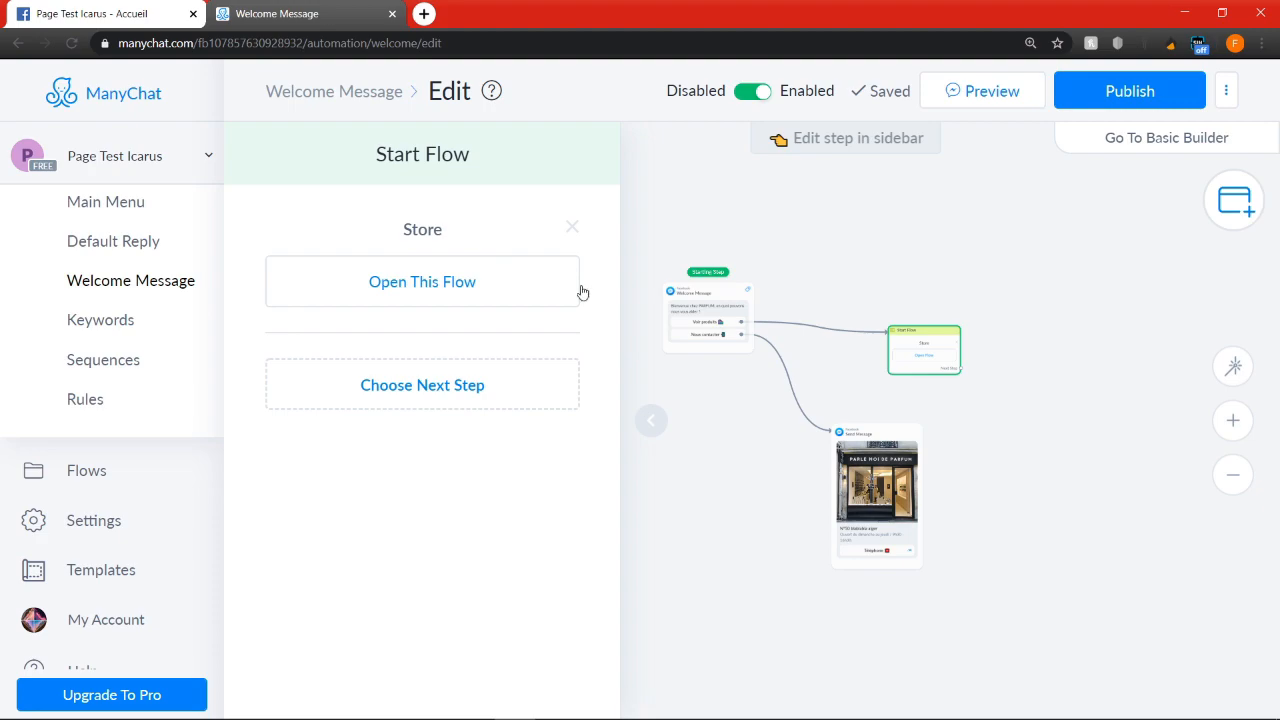
{"action": "scroll", "coordinate": [740, 346], "scroll_direction": "up", "scroll_amount": 1}
{"action": "left_click_drag", "start_coordinate": [861, 281], "coordinate": [953, 297]}
{"action": "scroll", "coordinate": [787, 326], "scroll_direction": "up", "scroll_amount": 2}
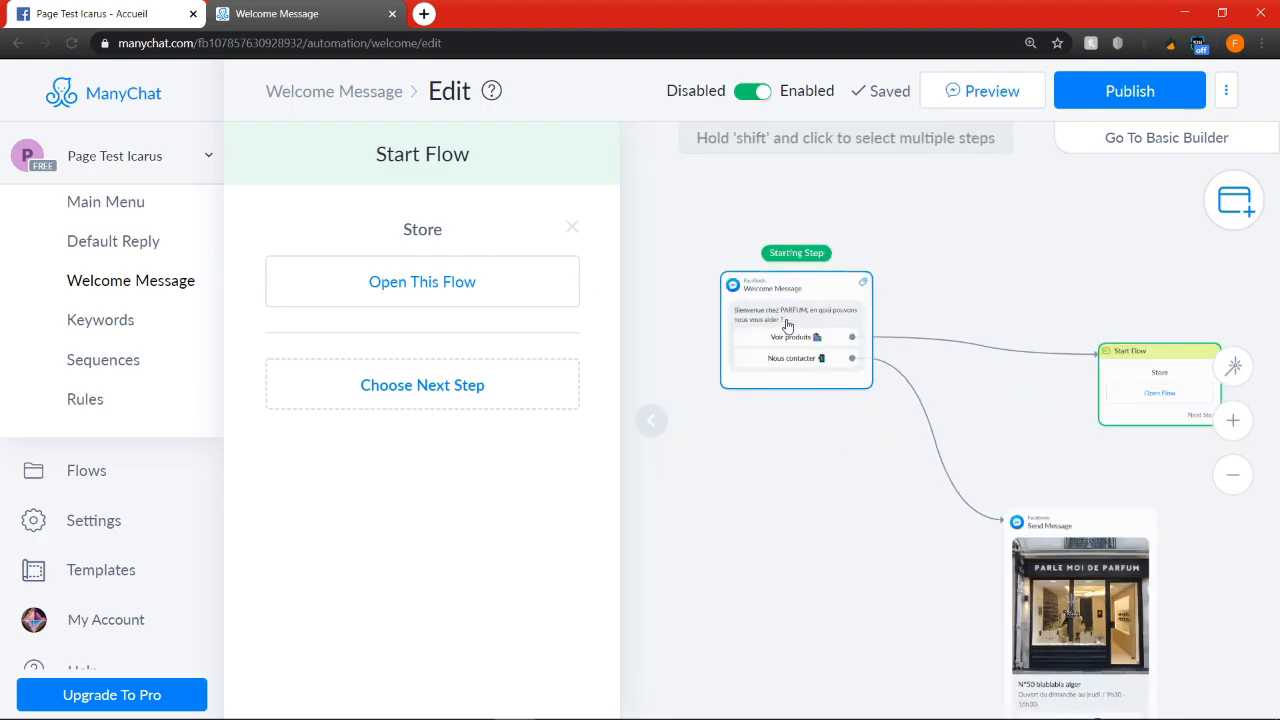
{"action": "scroll", "coordinate": [788, 330], "scroll_direction": "down", "scroll_amount": 1}
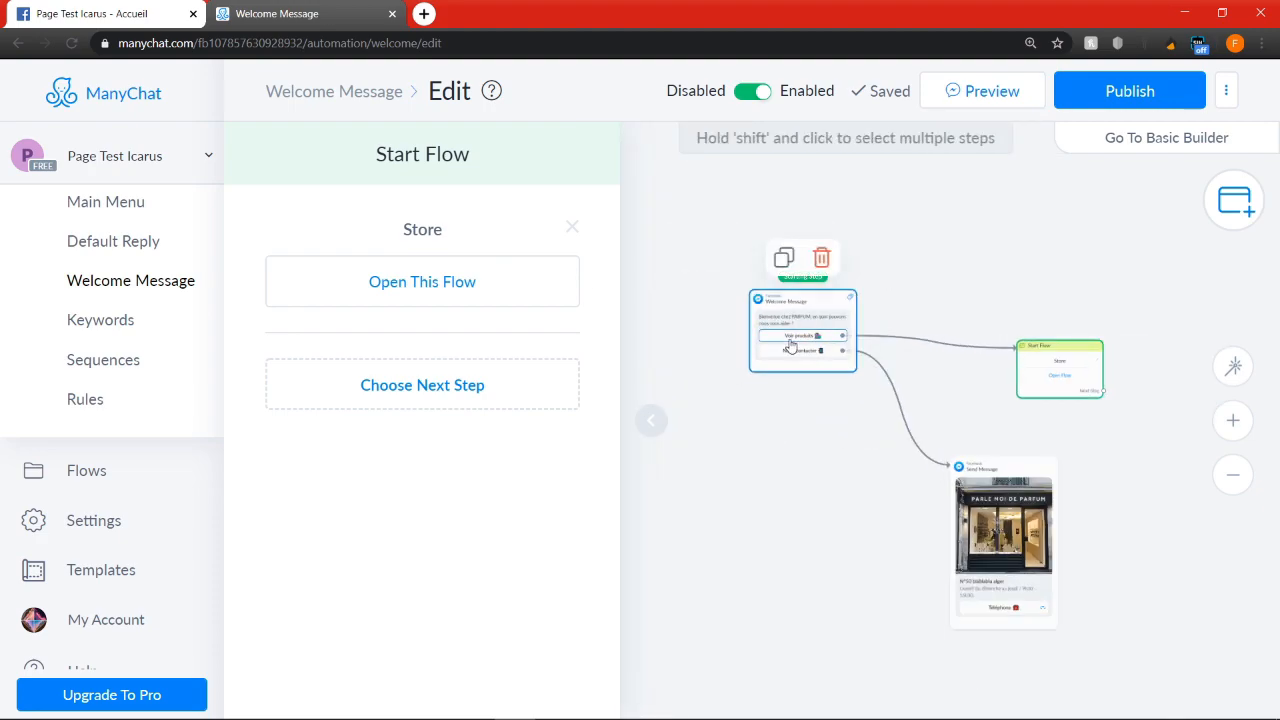
{"action": "scroll", "coordinate": [792, 342], "scroll_direction": "up", "scroll_amount": 1}
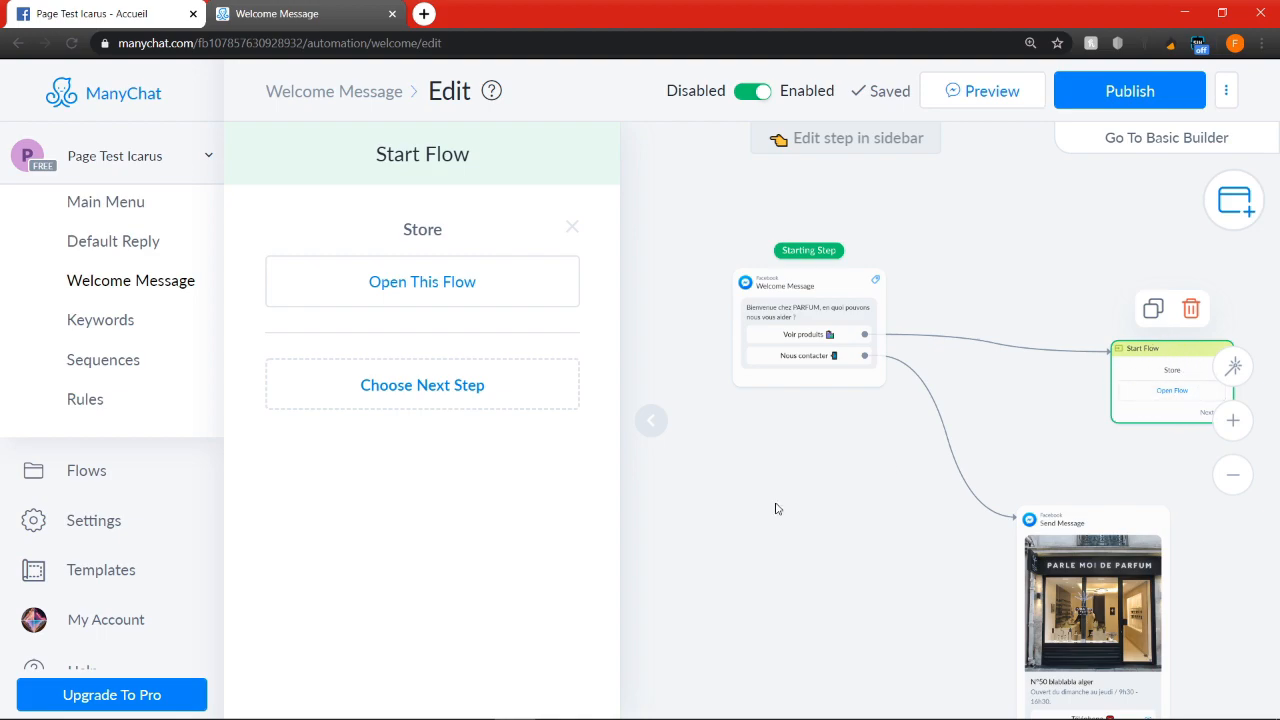
Open the published "Store" flow and examine its chain of connected steps, beginning at the starting step
{"action": "left_click", "coordinate": [66, 471]}
{"action": "scroll", "coordinate": [580, 652], "scroll_direction": "down", "scroll_amount": 1}
{"action": "scroll", "coordinate": [580, 652], "scroll_direction": "down", "scroll_amount": 1}
{"action": "left_click", "coordinate": [563, 634]}
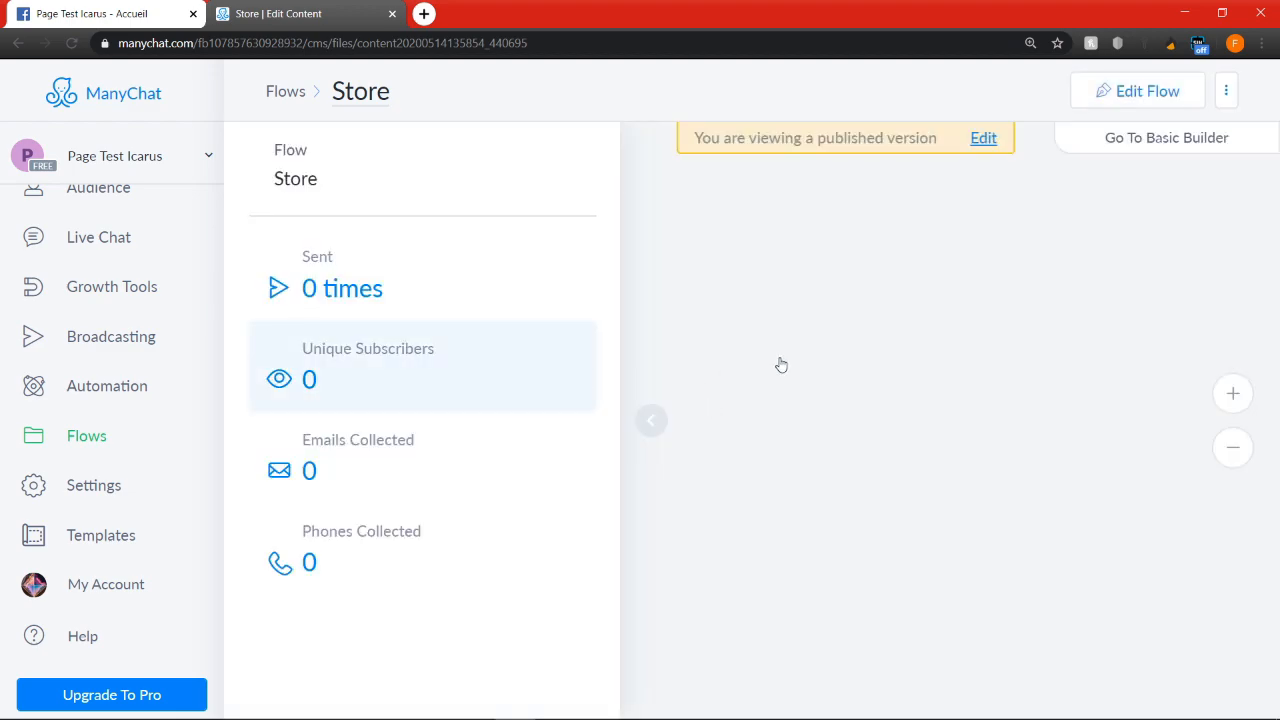
{"action": "scroll", "coordinate": [948, 305], "scroll_direction": "up", "scroll_amount": 2}
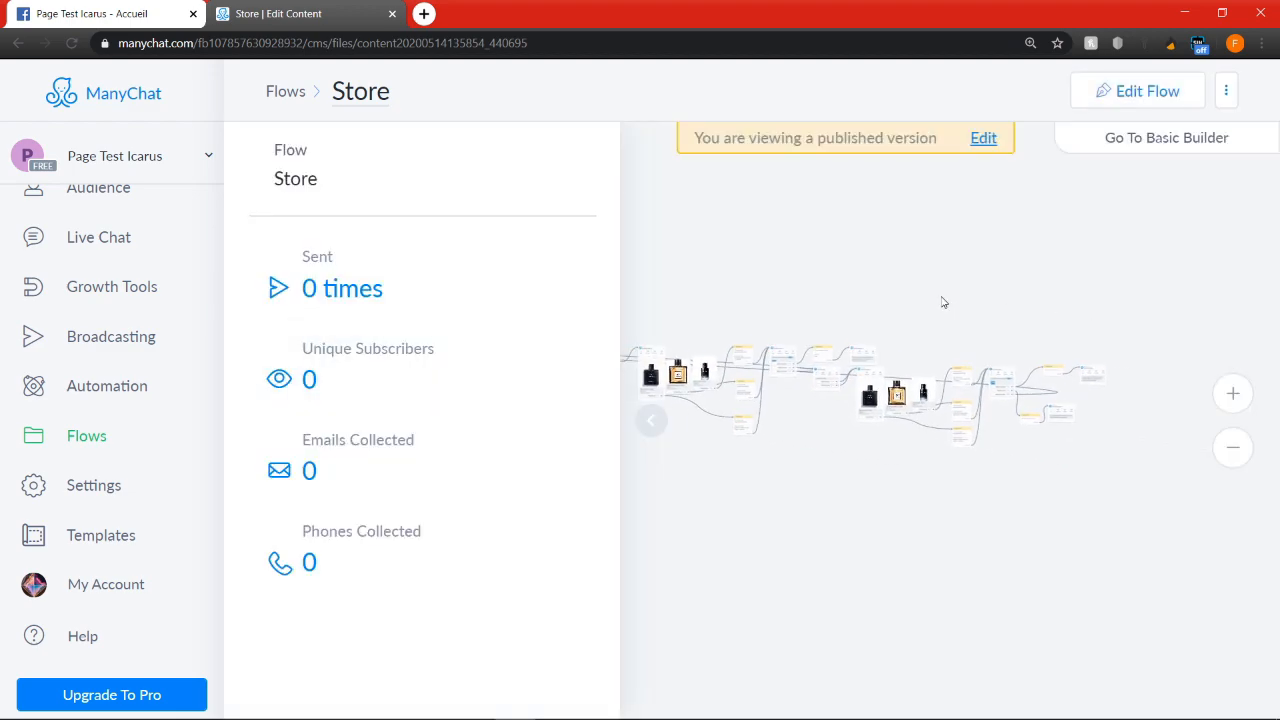
{"action": "scroll", "coordinate": [1043, 380], "scroll_direction": "up", "scroll_amount": 3}
{"action": "scroll", "coordinate": [1043, 380], "scroll_direction": "up", "scroll_amount": 1}
{"action": "scroll", "coordinate": [1060, 300], "scroll_direction": "down", "scroll_amount": 6}
{"action": "left_click_drag", "start_coordinate": [1006, 292], "coordinate": [1249, 272]}
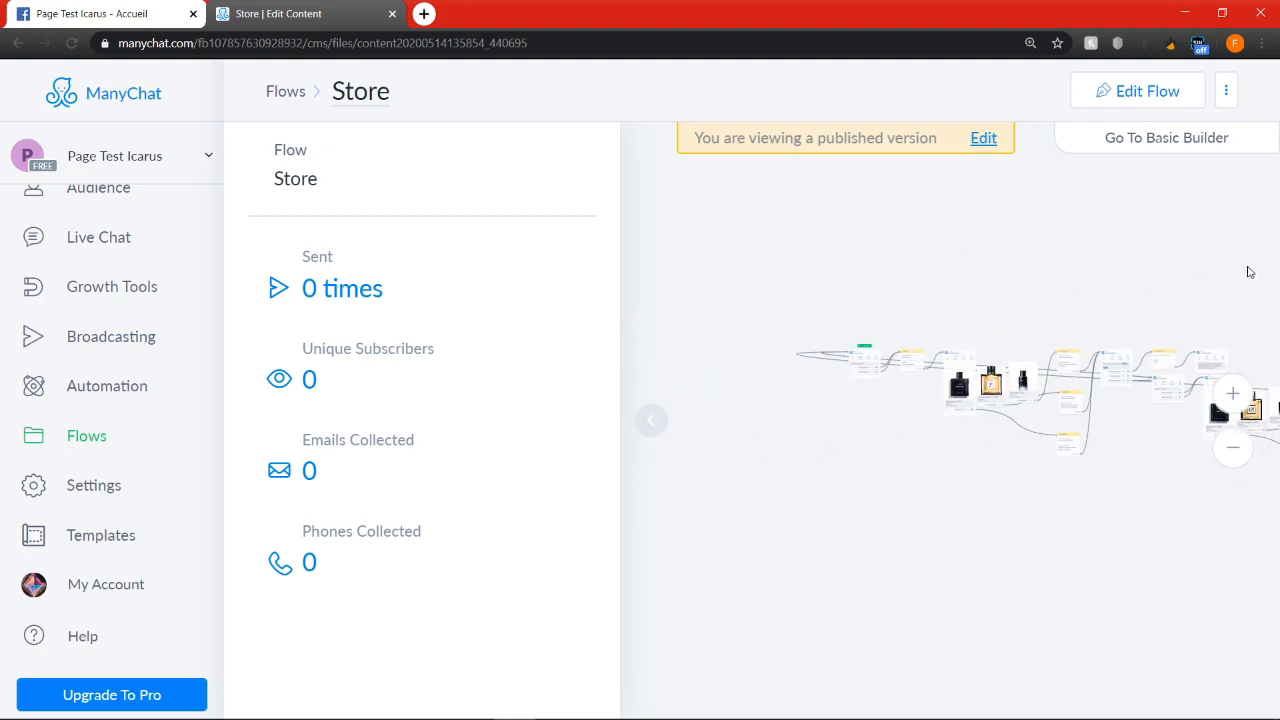
{"action": "left_click", "coordinate": [651, 444]}
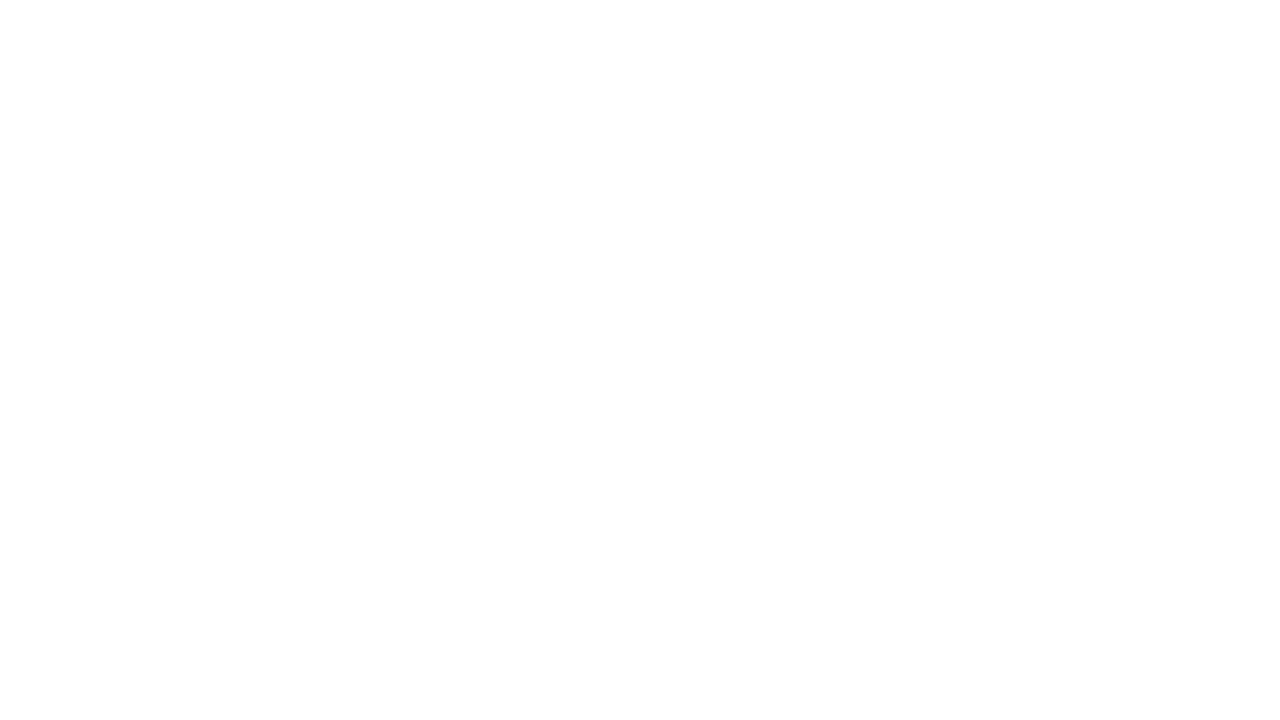